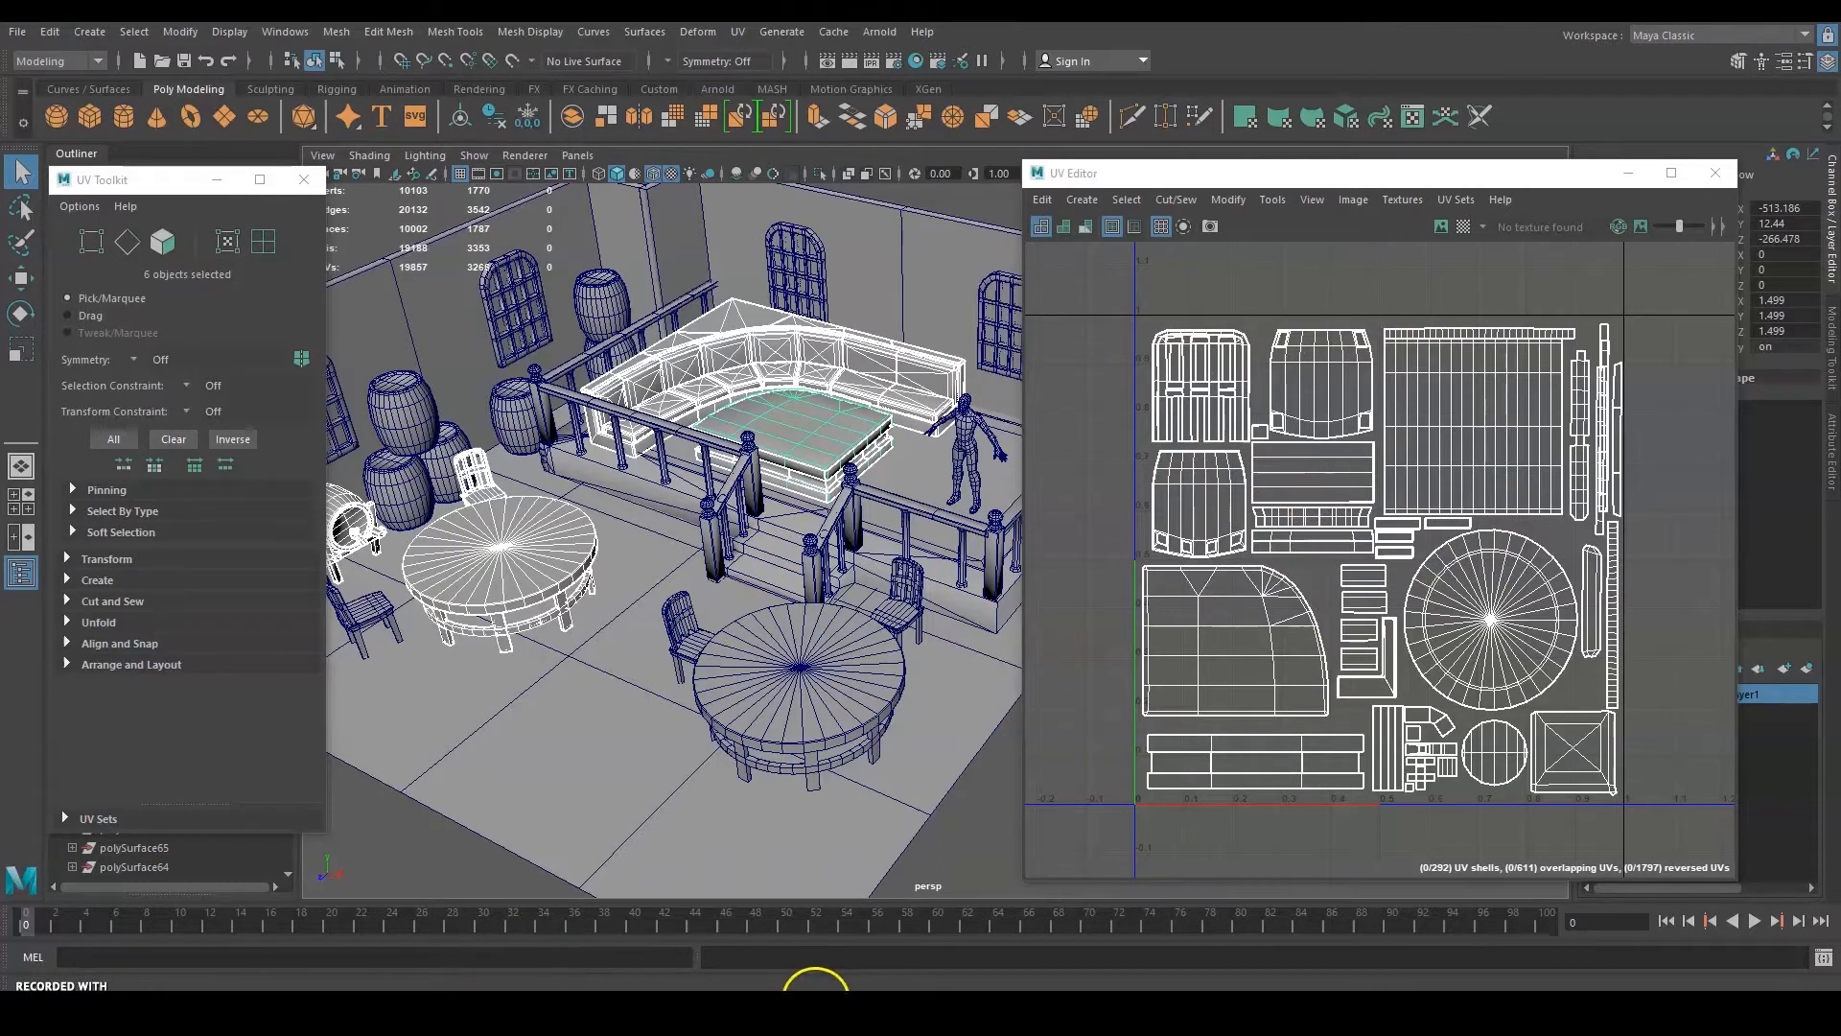
Switch to Photoshop and open the Room01_UV image from the Project folder
{"action": "left_click", "coordinate": [657, 998]}
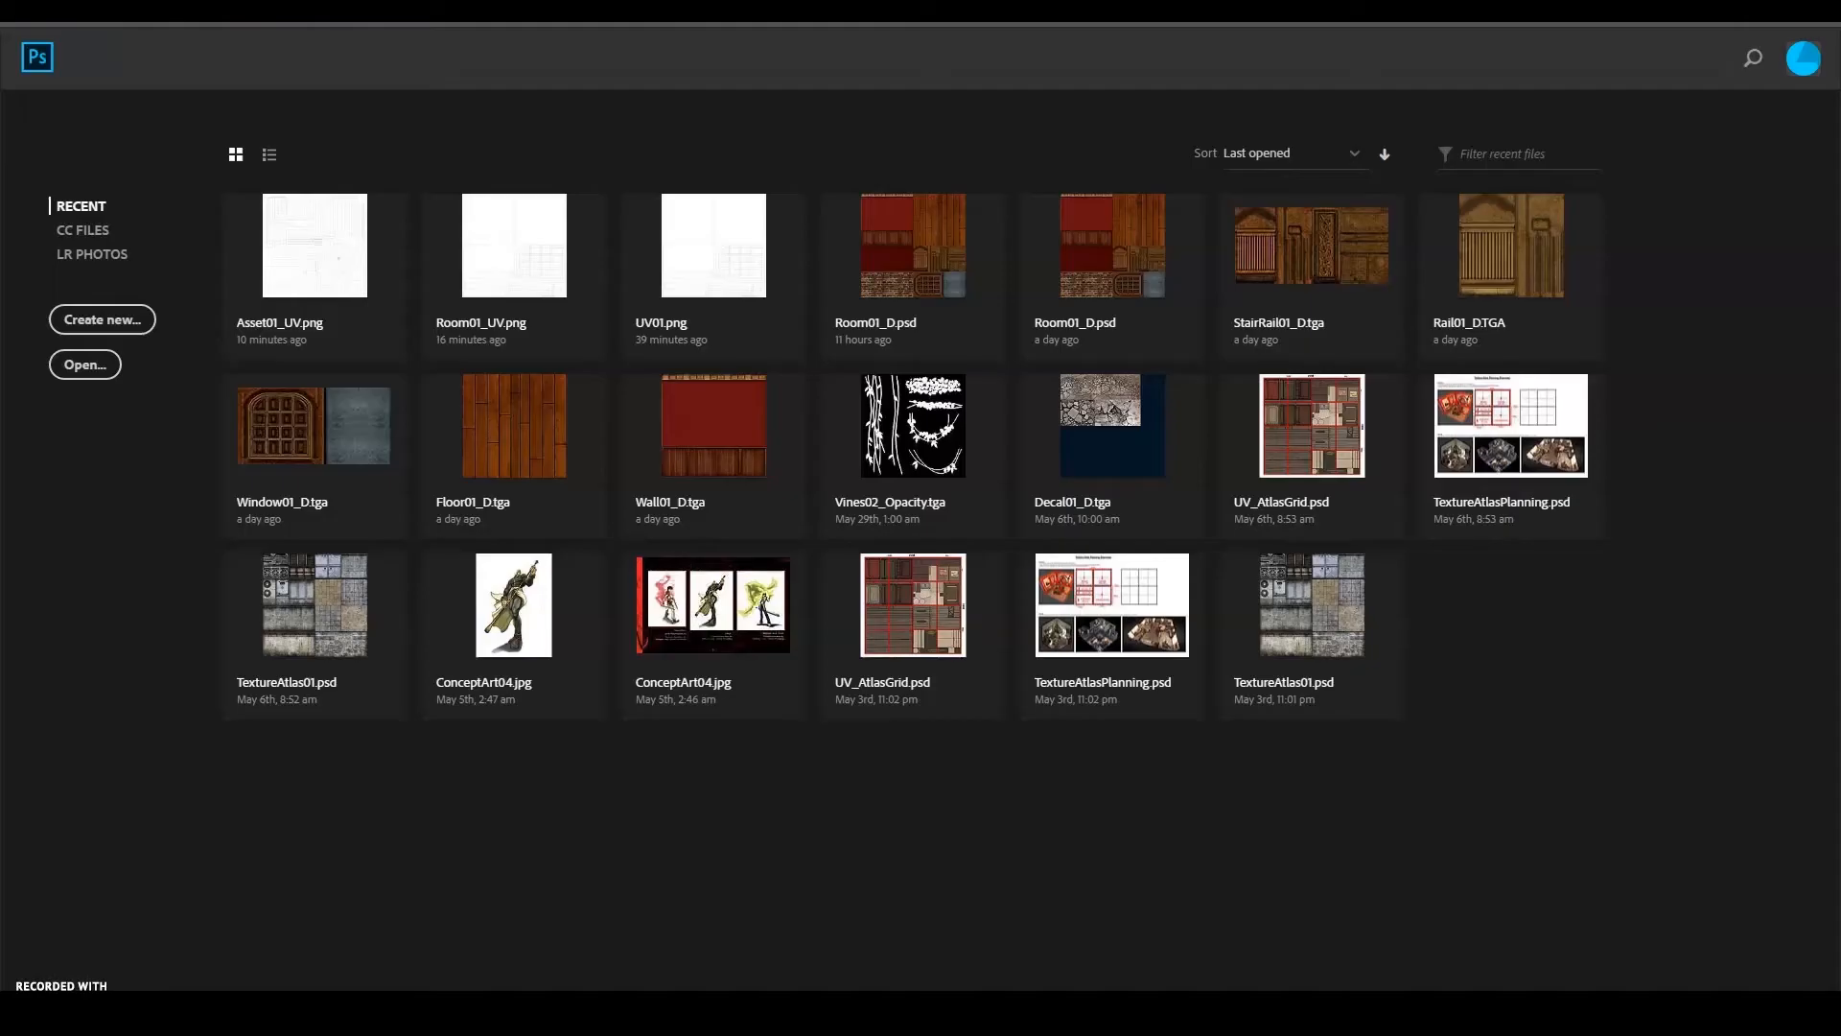
{"action": "left_click", "coordinate": [585, 1014]}
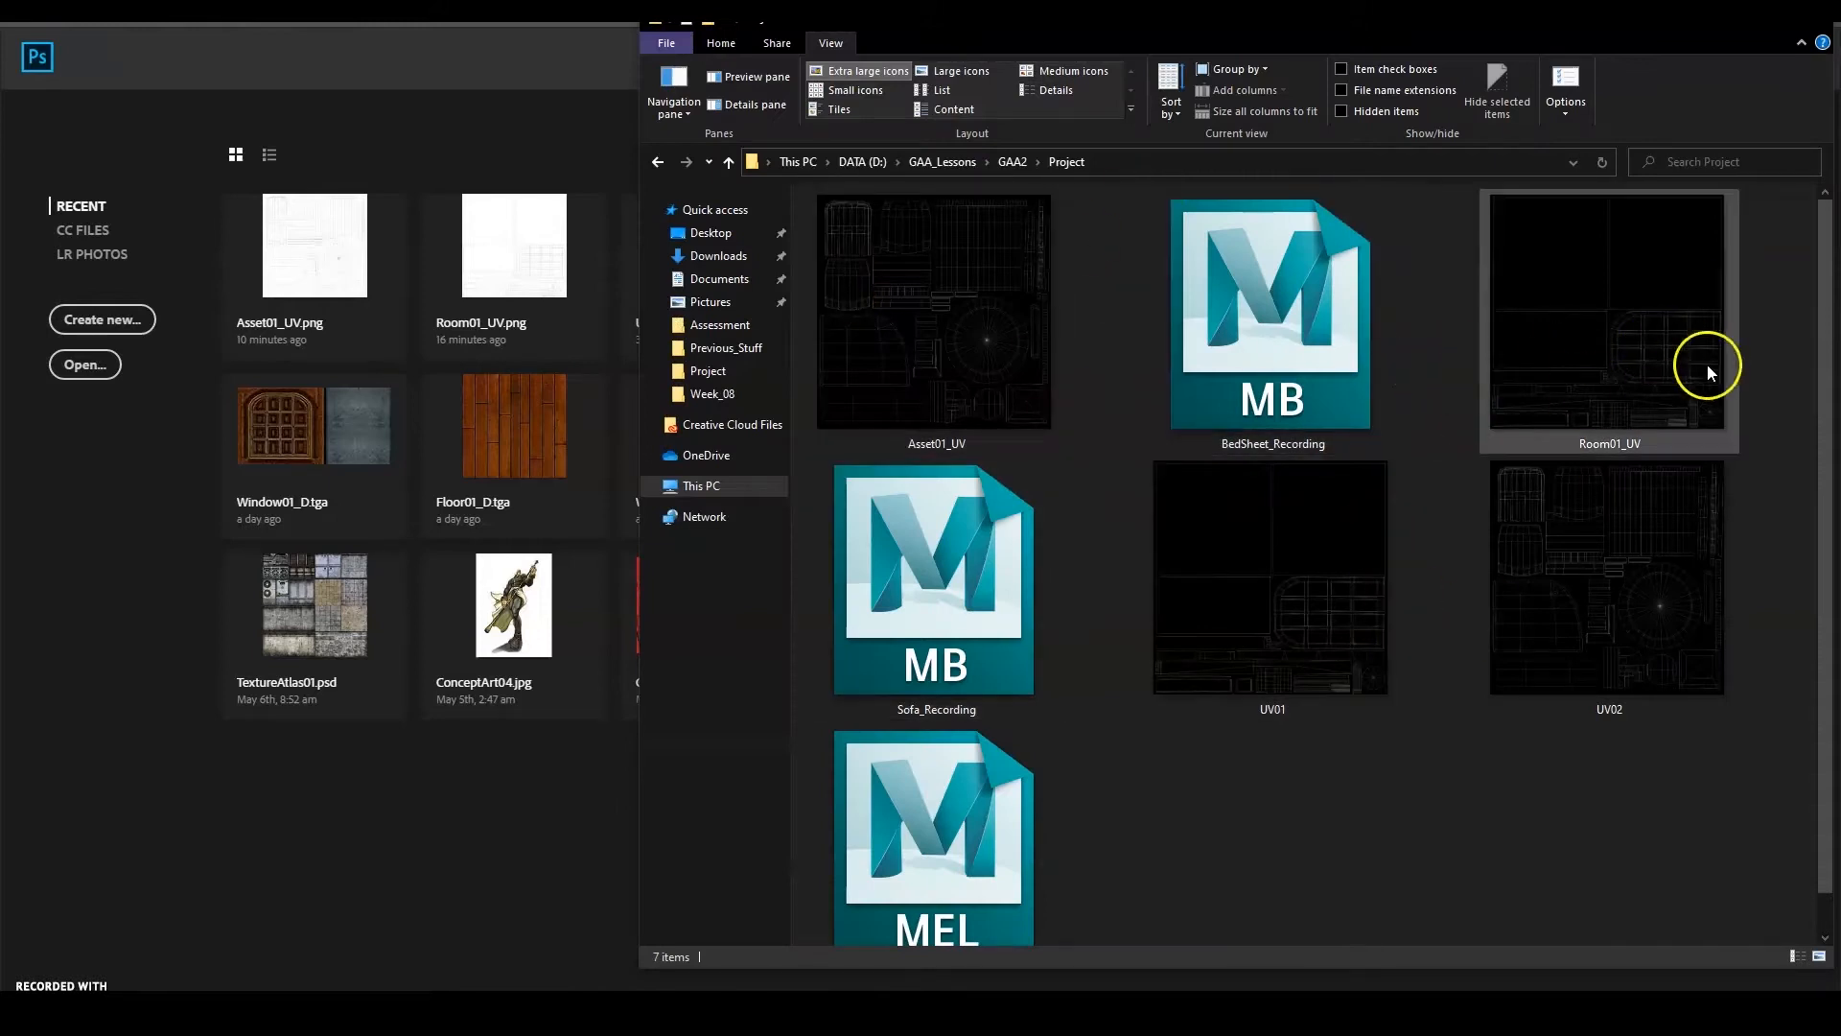
{"action": "left_click", "coordinate": [1613, 349]}
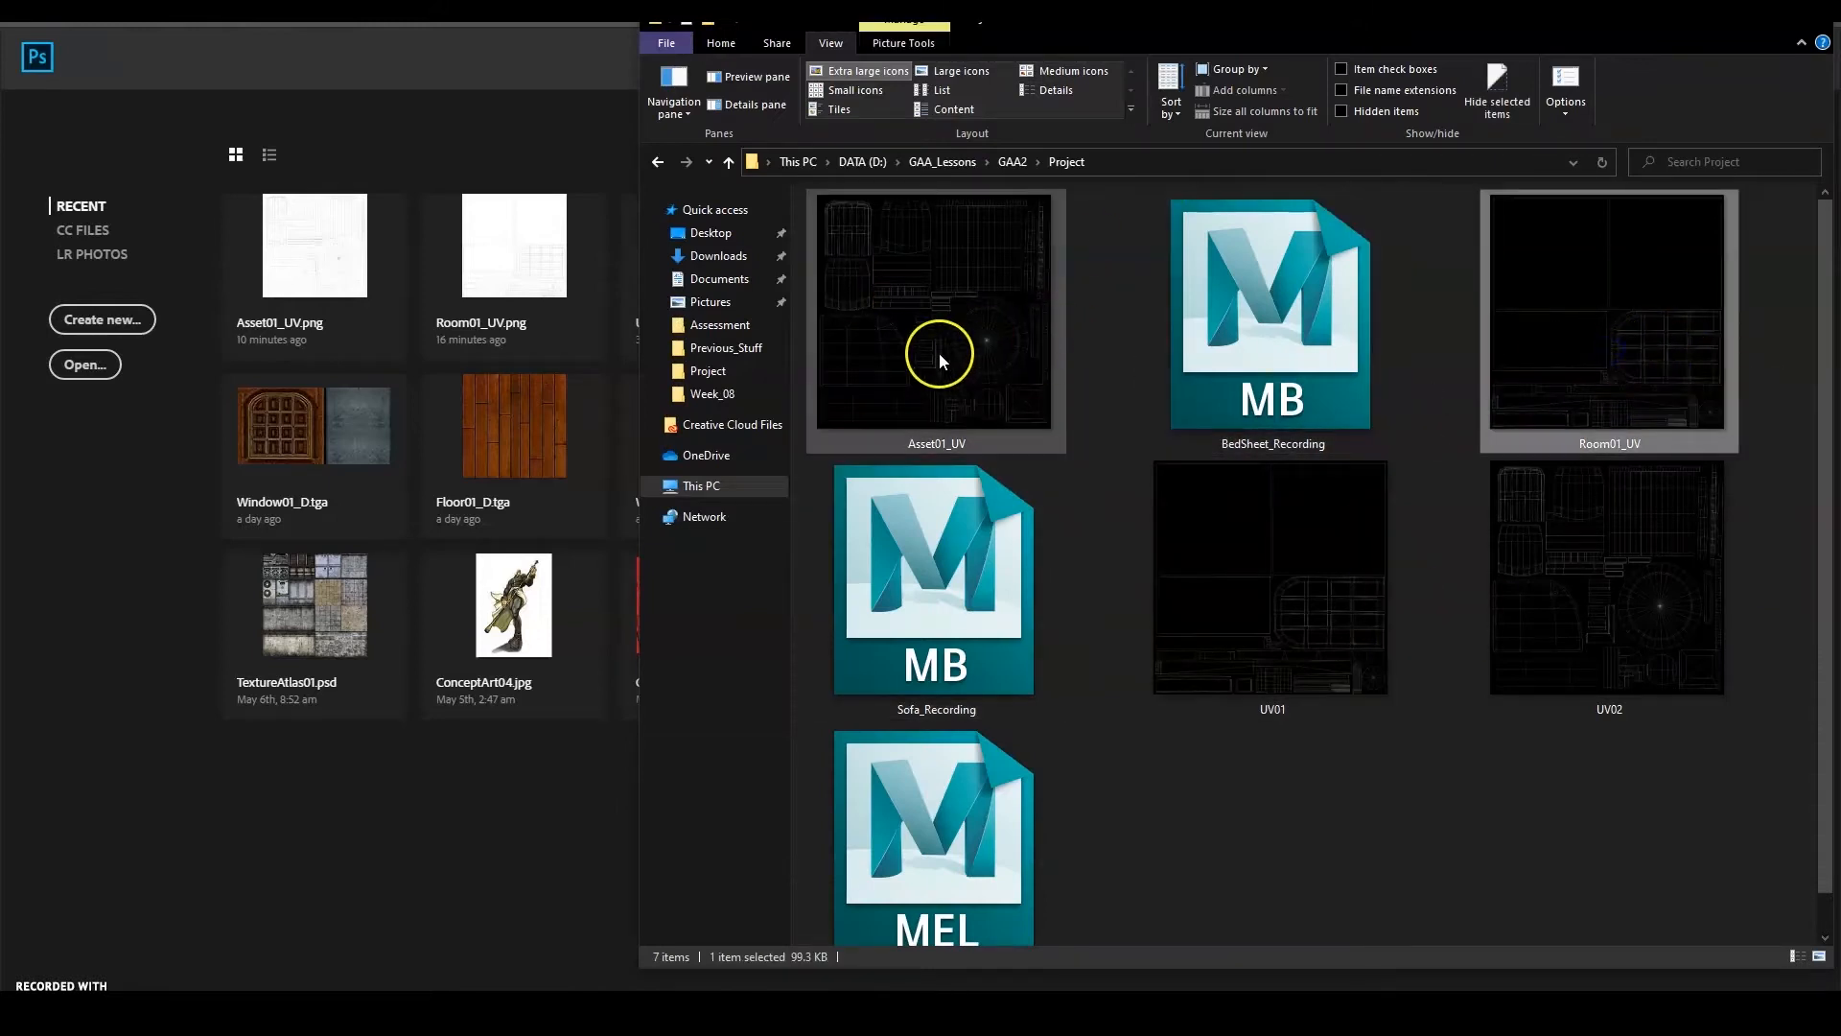
{"action": "left_click_drag", "start_coordinate": [1633, 336], "coordinate": [549, 56]}
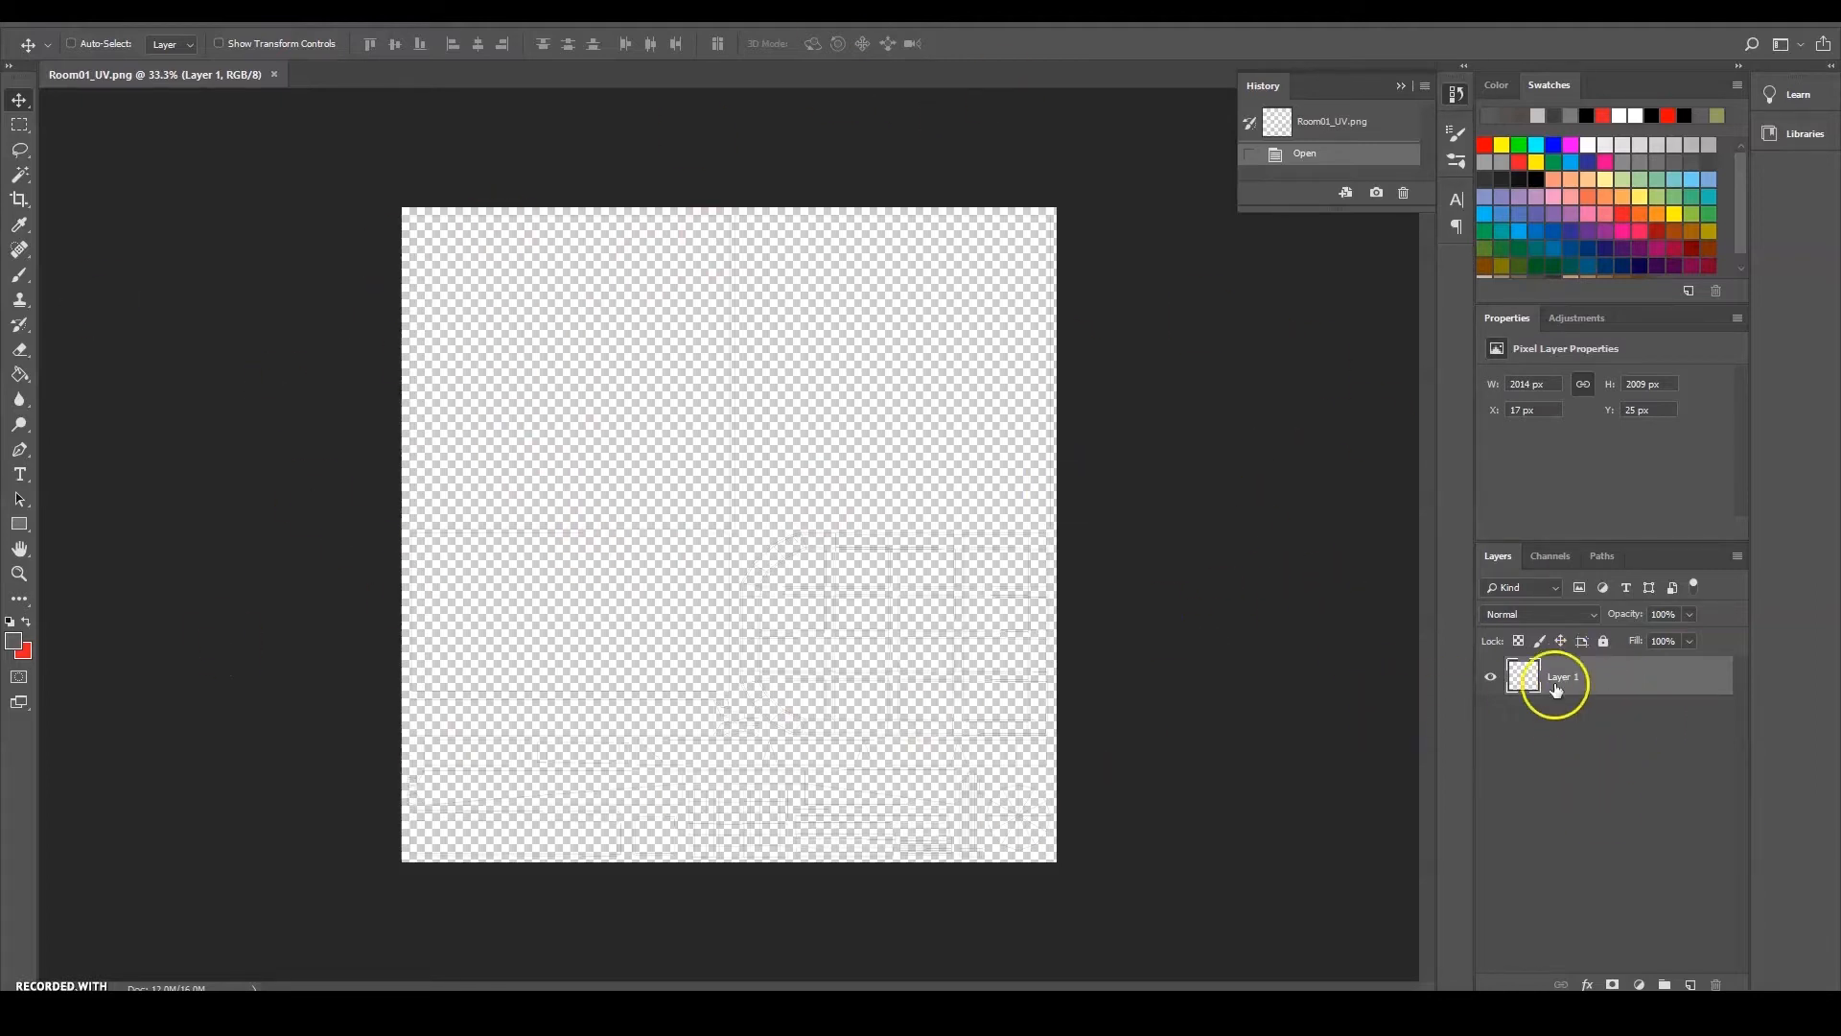
Add a new layer beneath Layer 1 and name it BG
{"action": "left_click", "coordinate": [1491, 677]}
{"action": "left_click", "coordinate": [1491, 679]}
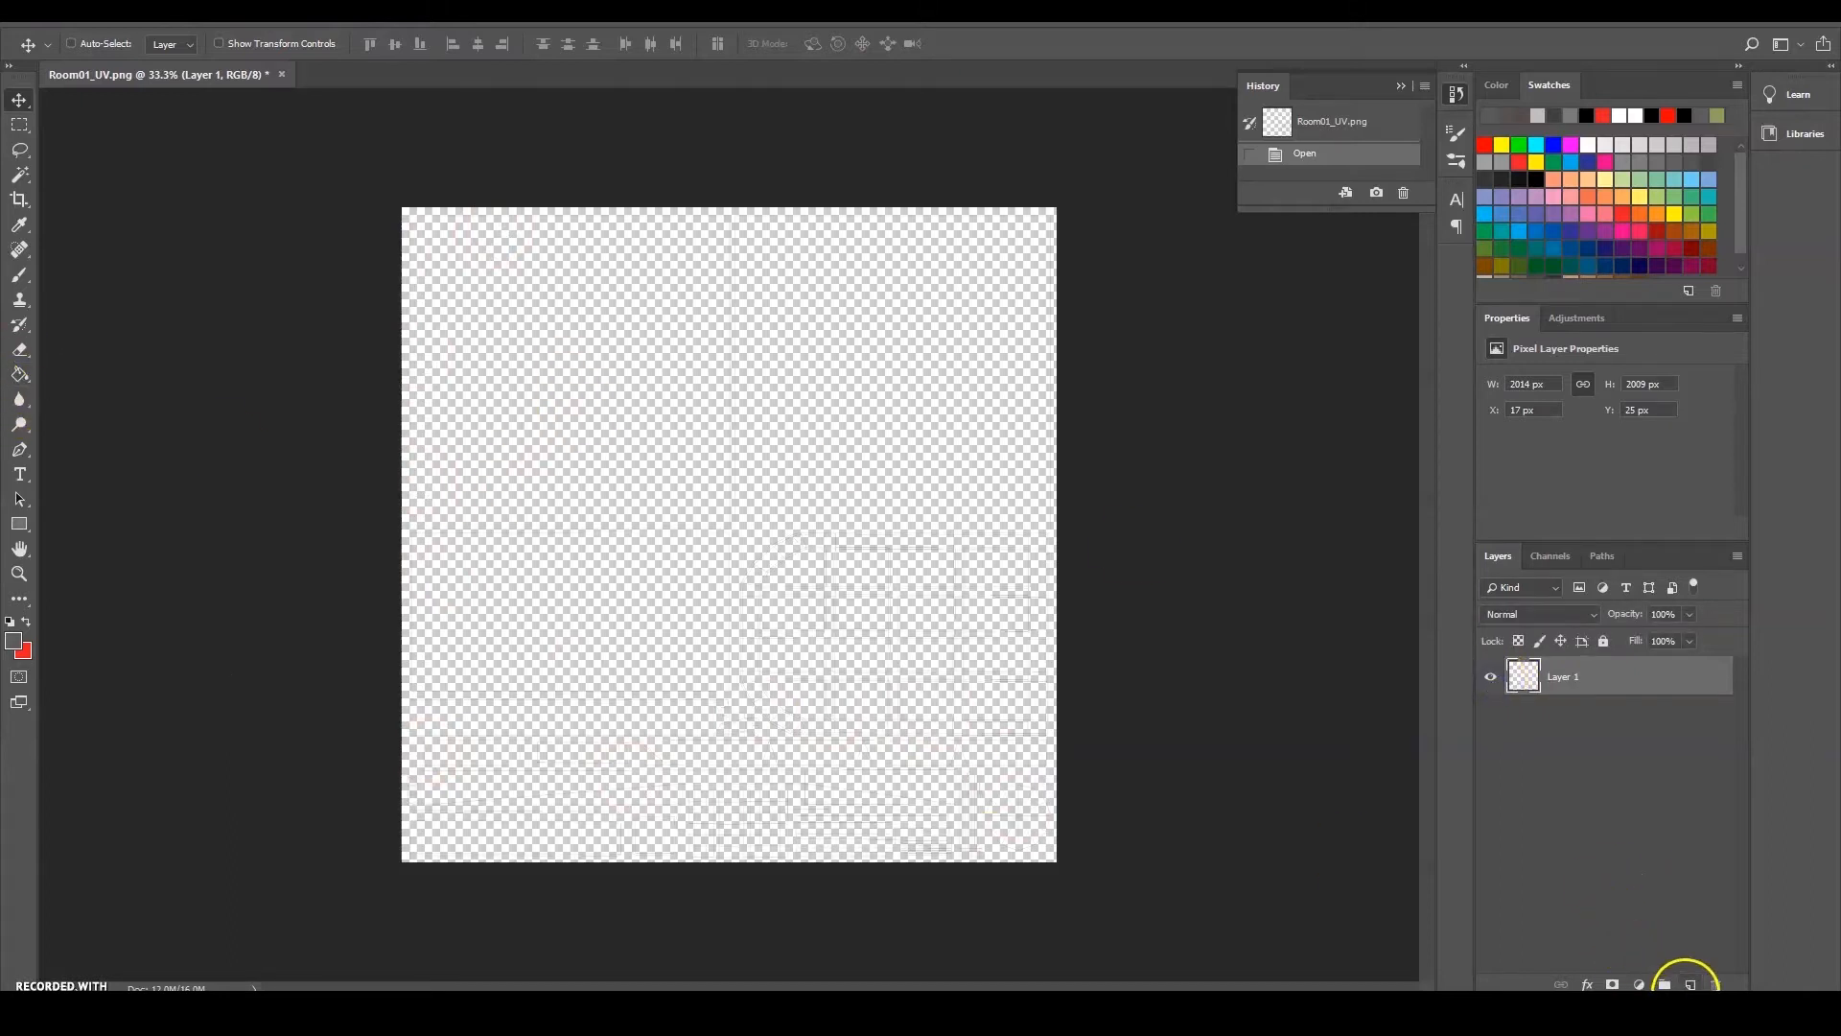
{"action": "left_click", "coordinate": [1691, 983]}
{"action": "left_click_drag", "start_coordinate": [1583, 662], "coordinate": [1589, 751]}
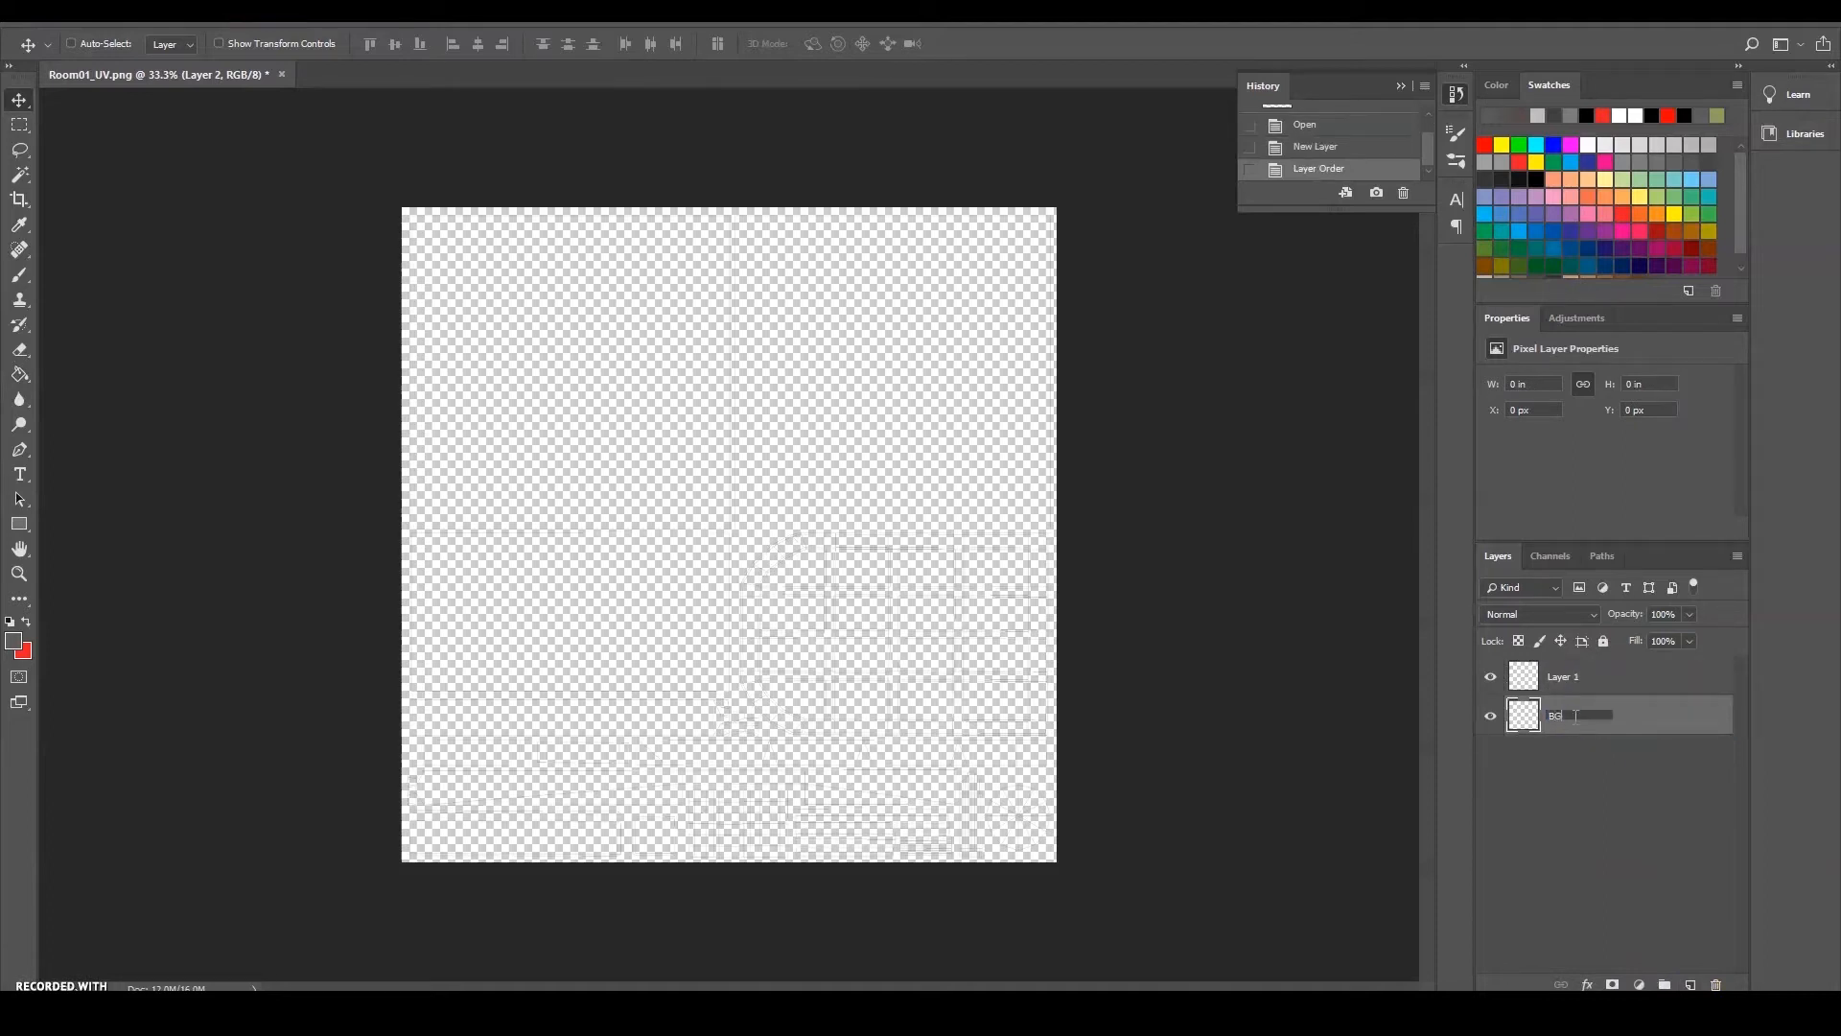
{"action": "key", "text": "Return"}
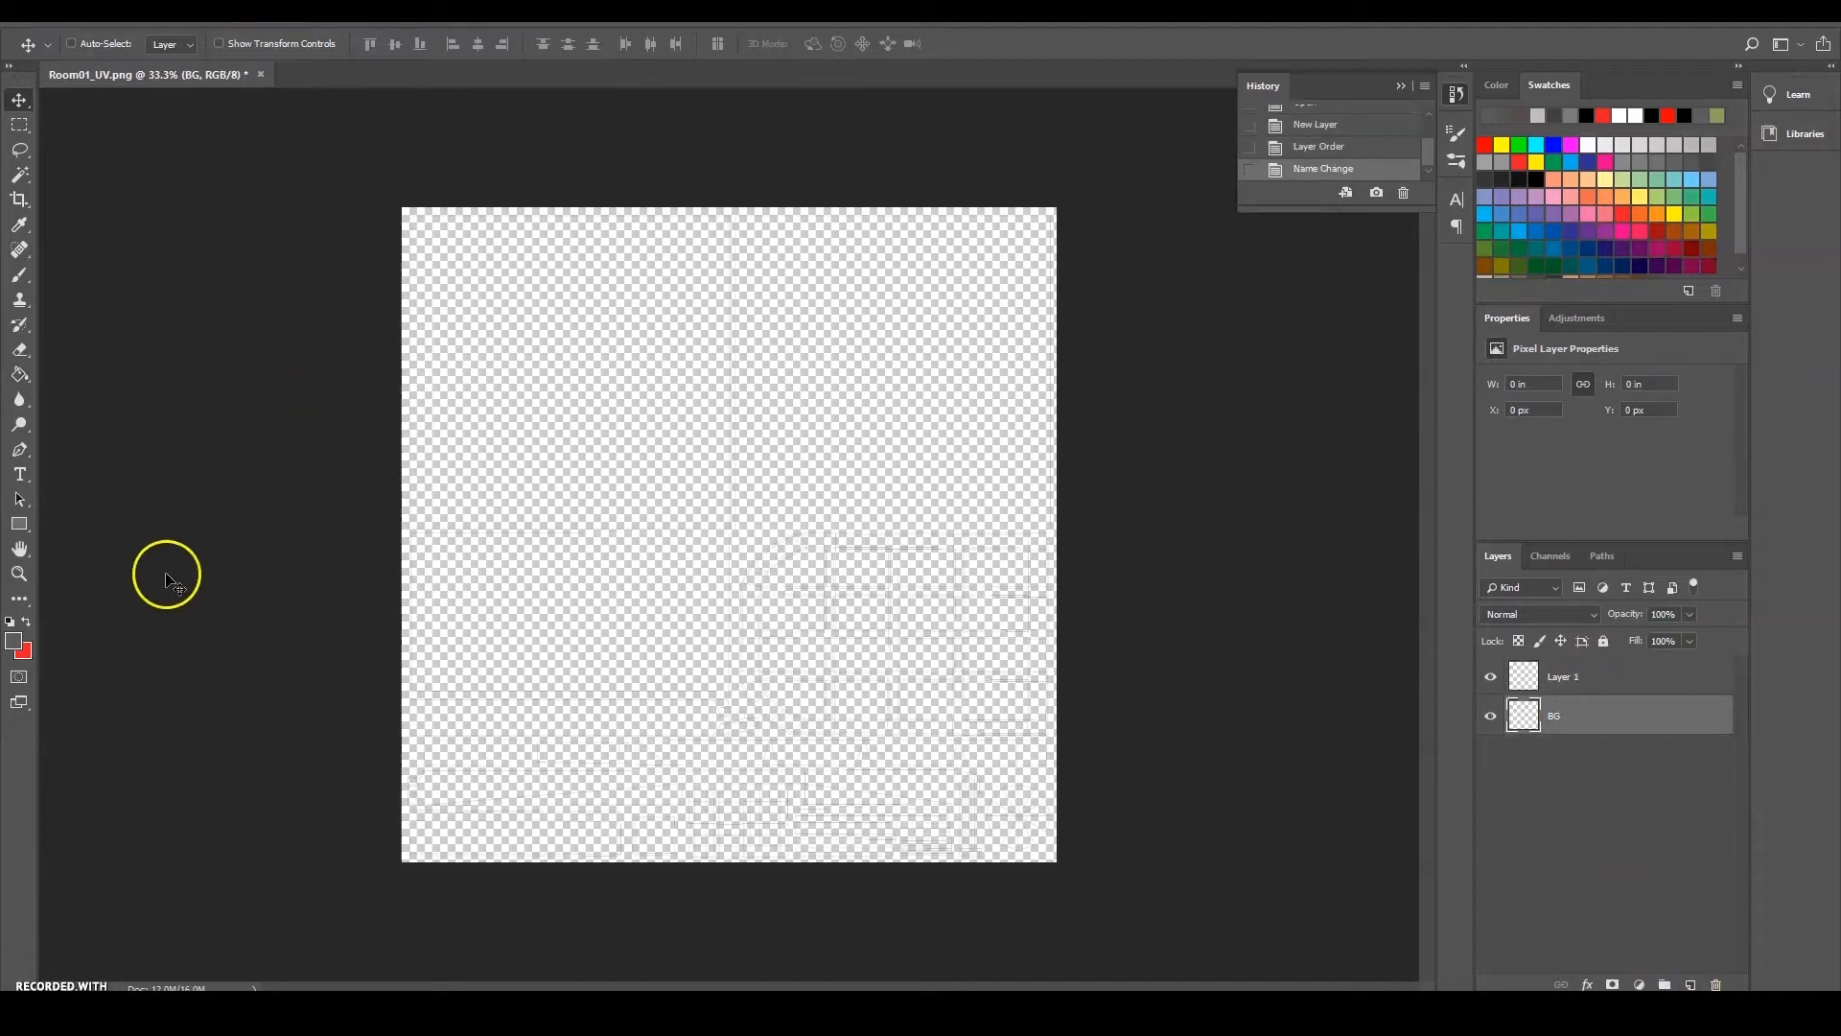
Set the foreground colour to white and fill the BG layer with it using the Paint Bucket
{"action": "left_click", "coordinate": [26, 622]}
{"action": "left_click", "coordinate": [14, 641]}
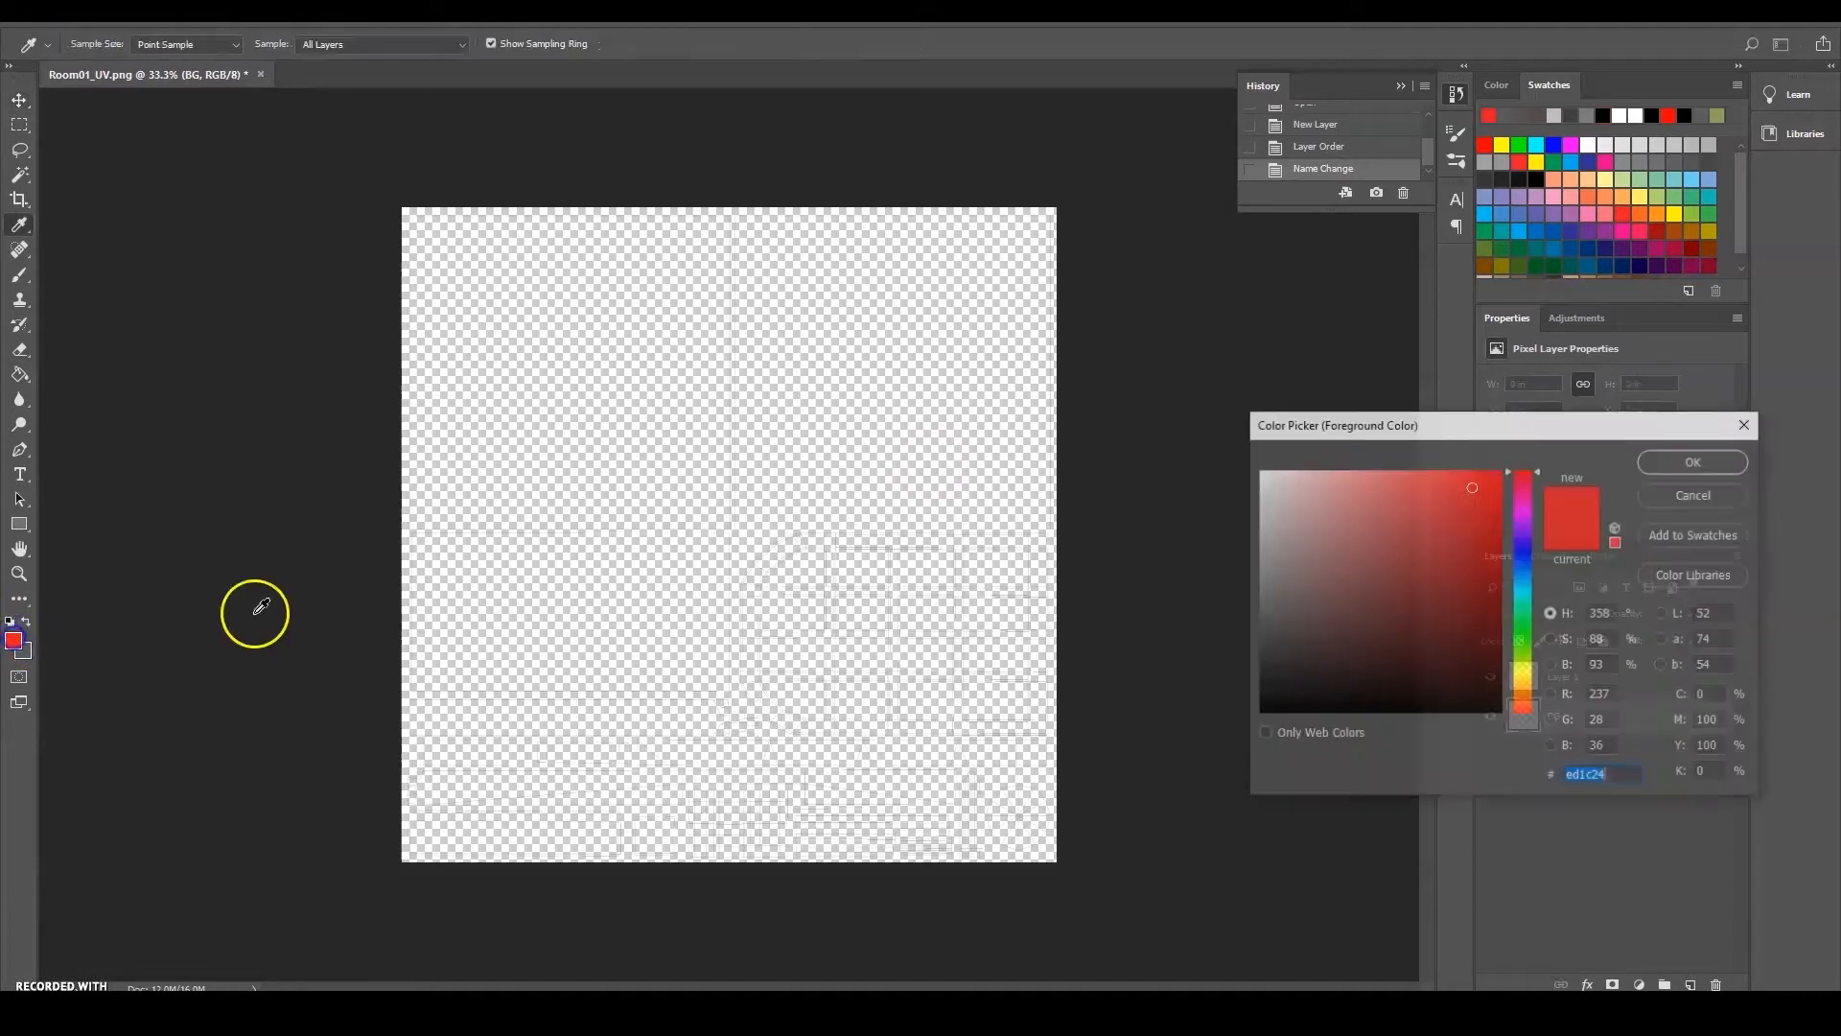
{"action": "left_click_drag", "start_coordinate": [1455, 594], "coordinate": [1167, 387]}
{"action": "left_click", "coordinate": [1650, 461]}
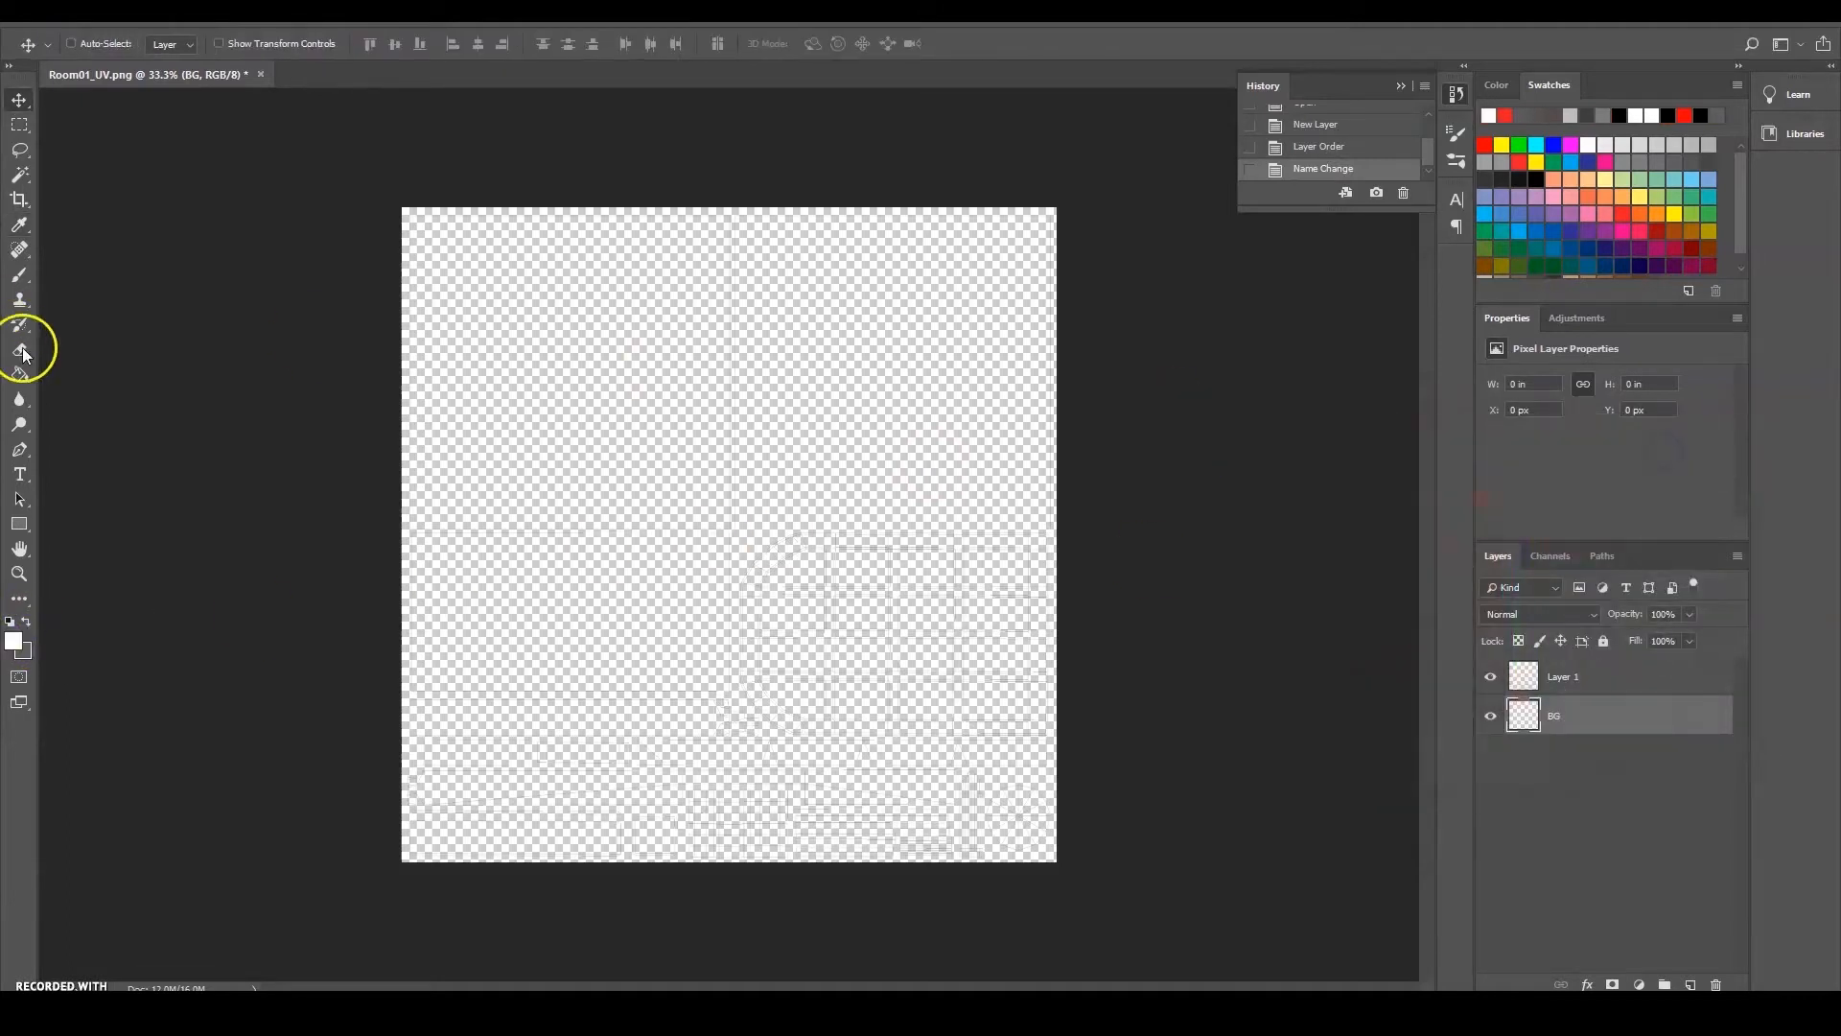
{"action": "left_click", "coordinate": [17, 380]}
{"action": "left_click", "coordinate": [731, 518]}
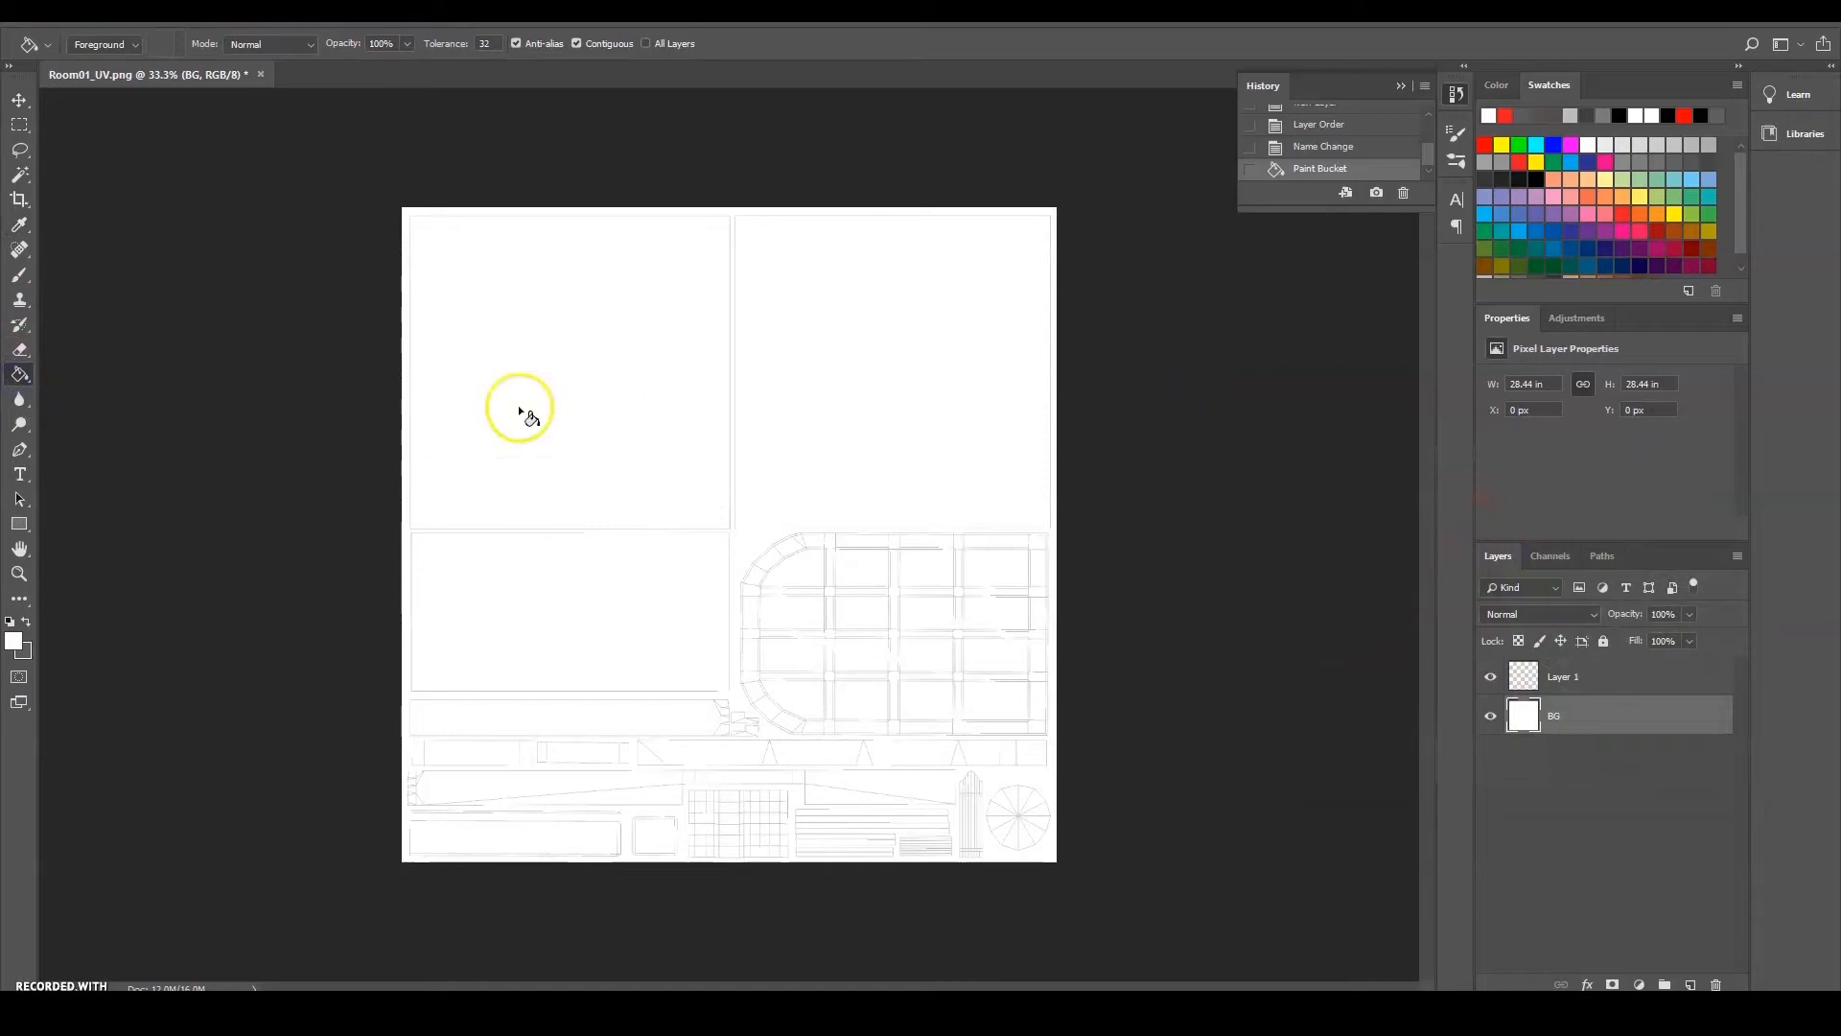
Check the UV lines against the white background by toggling layer visibility, and rename Layer 1 as Outline
{"action": "left_click", "coordinate": [1491, 676]}
{"action": "left_click", "coordinate": [1491, 676]}
{"action": "left_click", "coordinate": [1492, 717]}
{"action": "left_click", "coordinate": [1495, 719]}
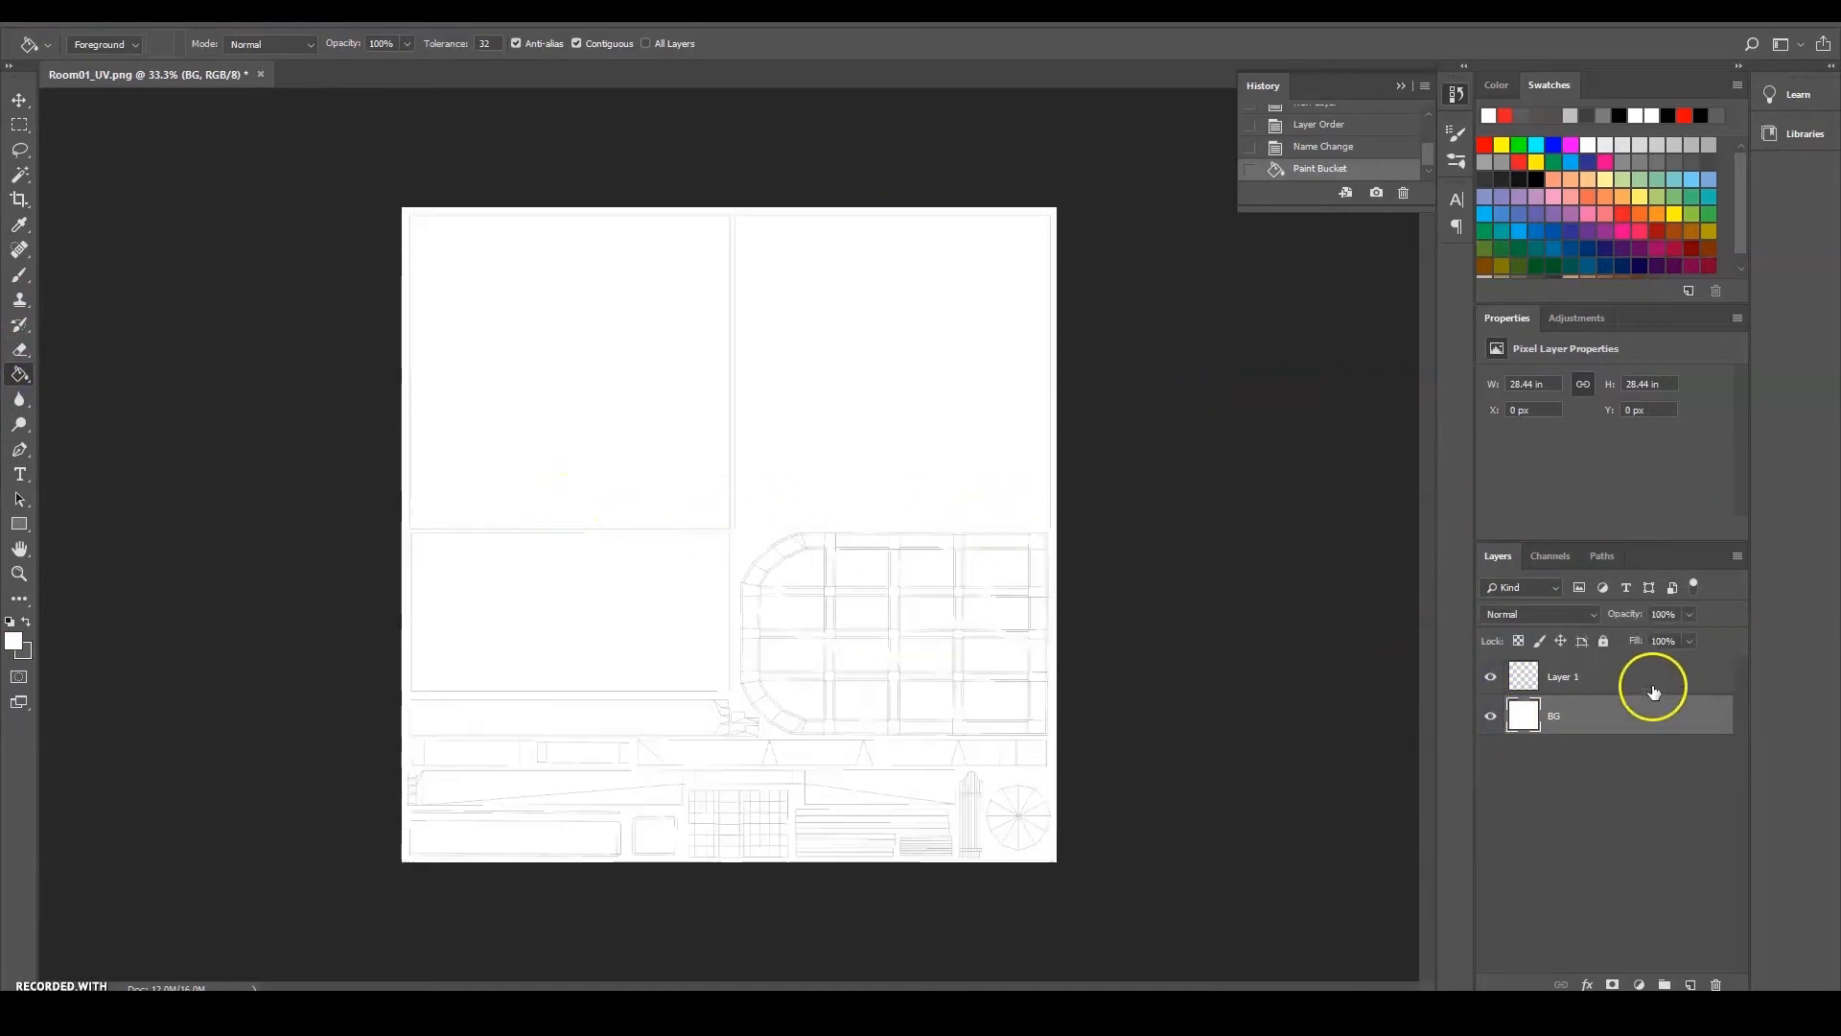
{"action": "left_click", "coordinate": [1523, 674]}
{"action": "left_click", "coordinate": [15, 100]}
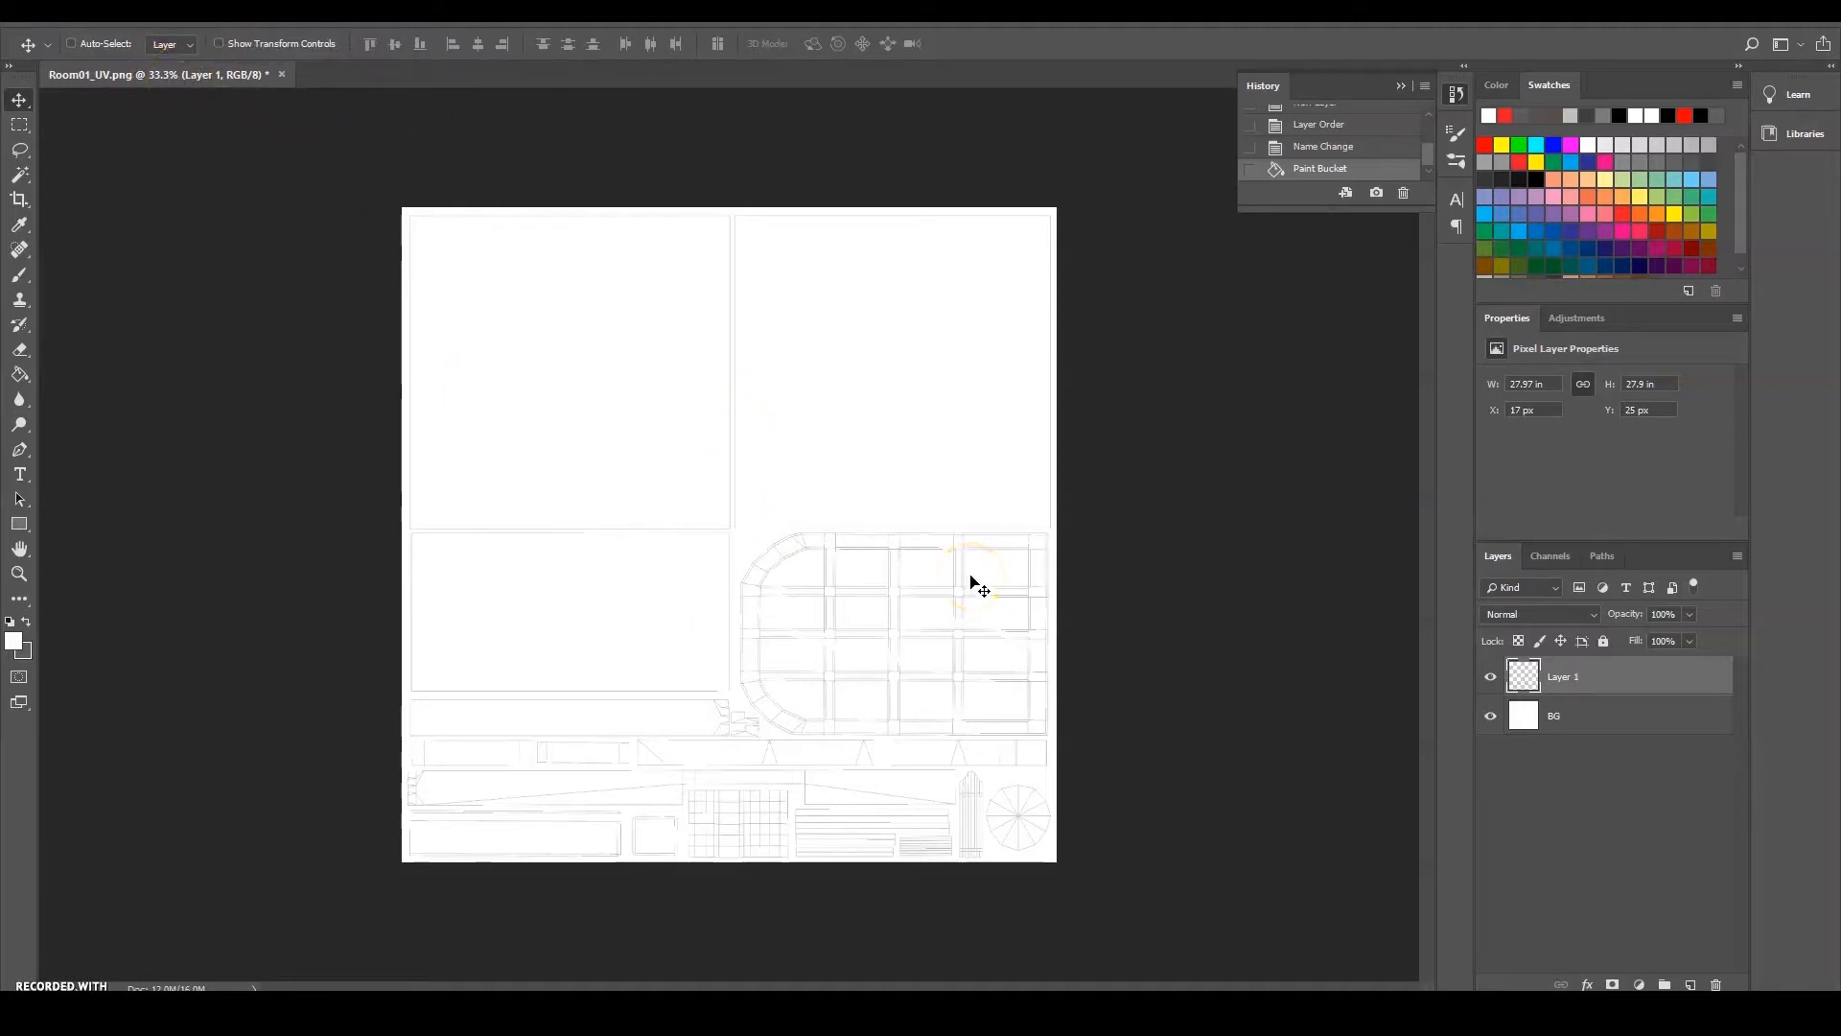
{"action": "key", "text": "ctrl+plus"}
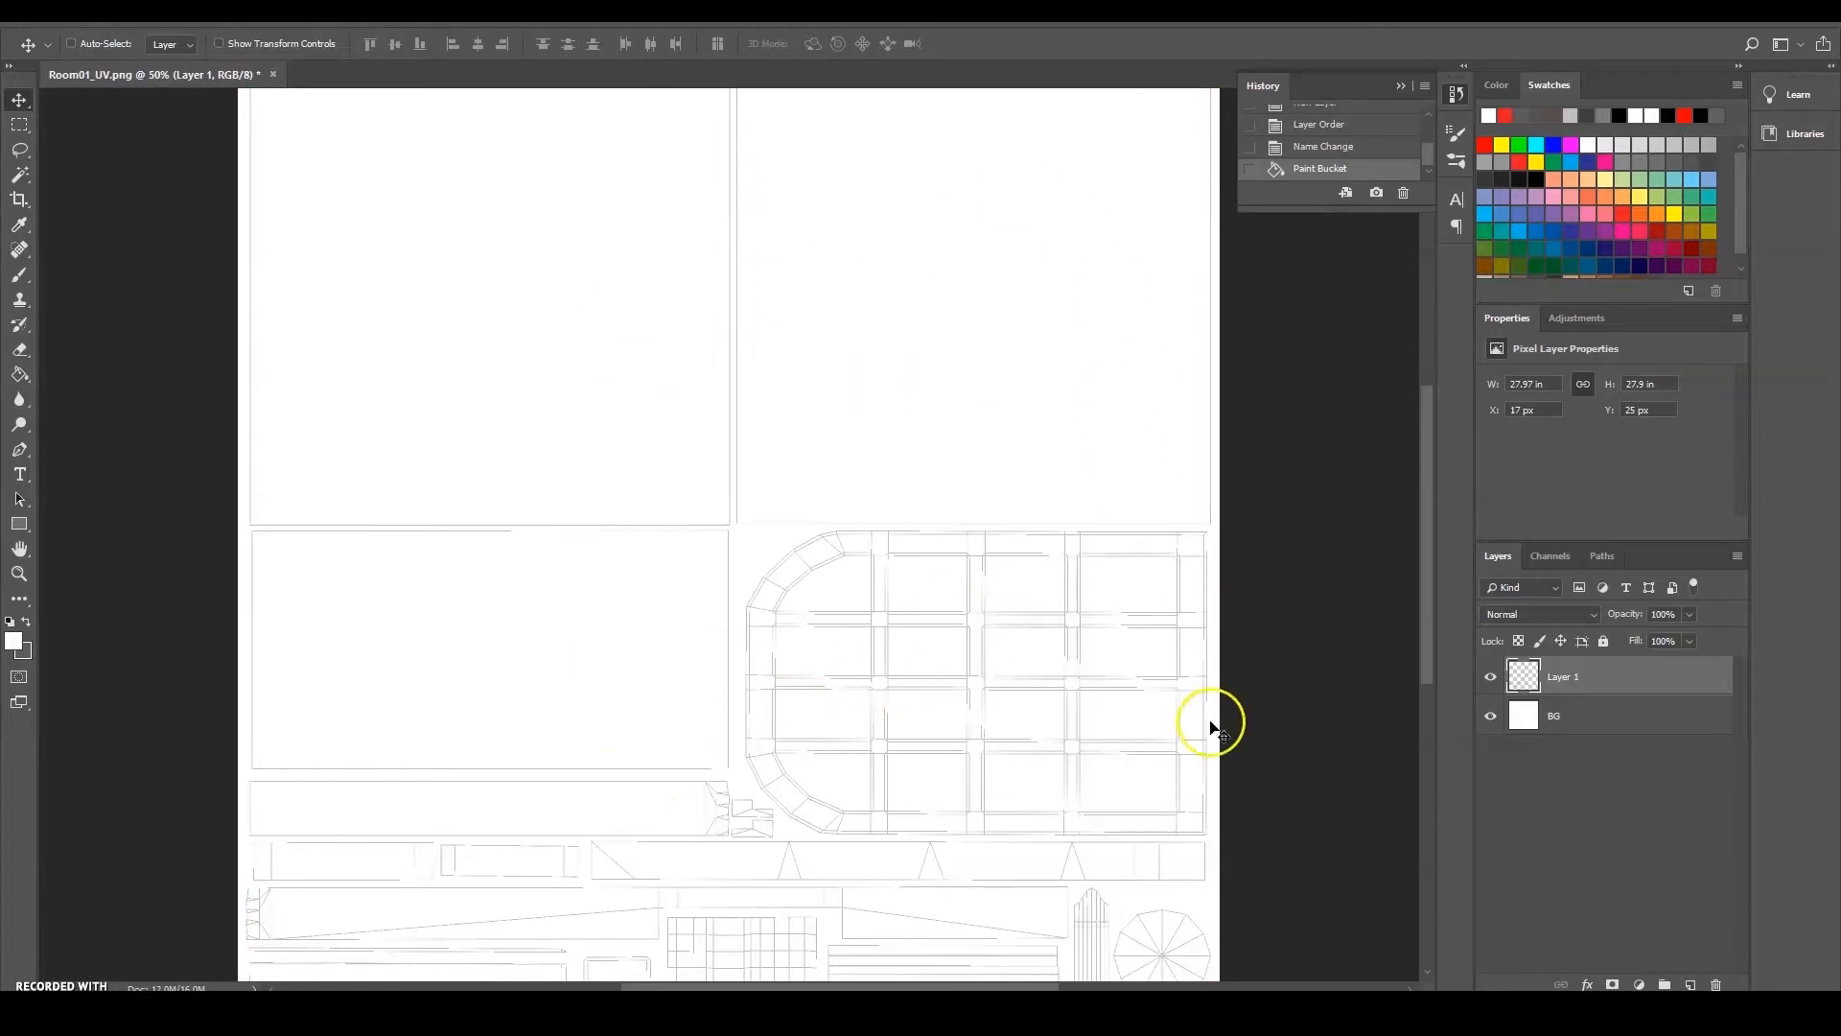
{"action": "left_click", "coordinate": [1489, 680]}
{"action": "left_click", "coordinate": [1489, 680]}
{"action": "left_click", "coordinate": [1644, 686]}
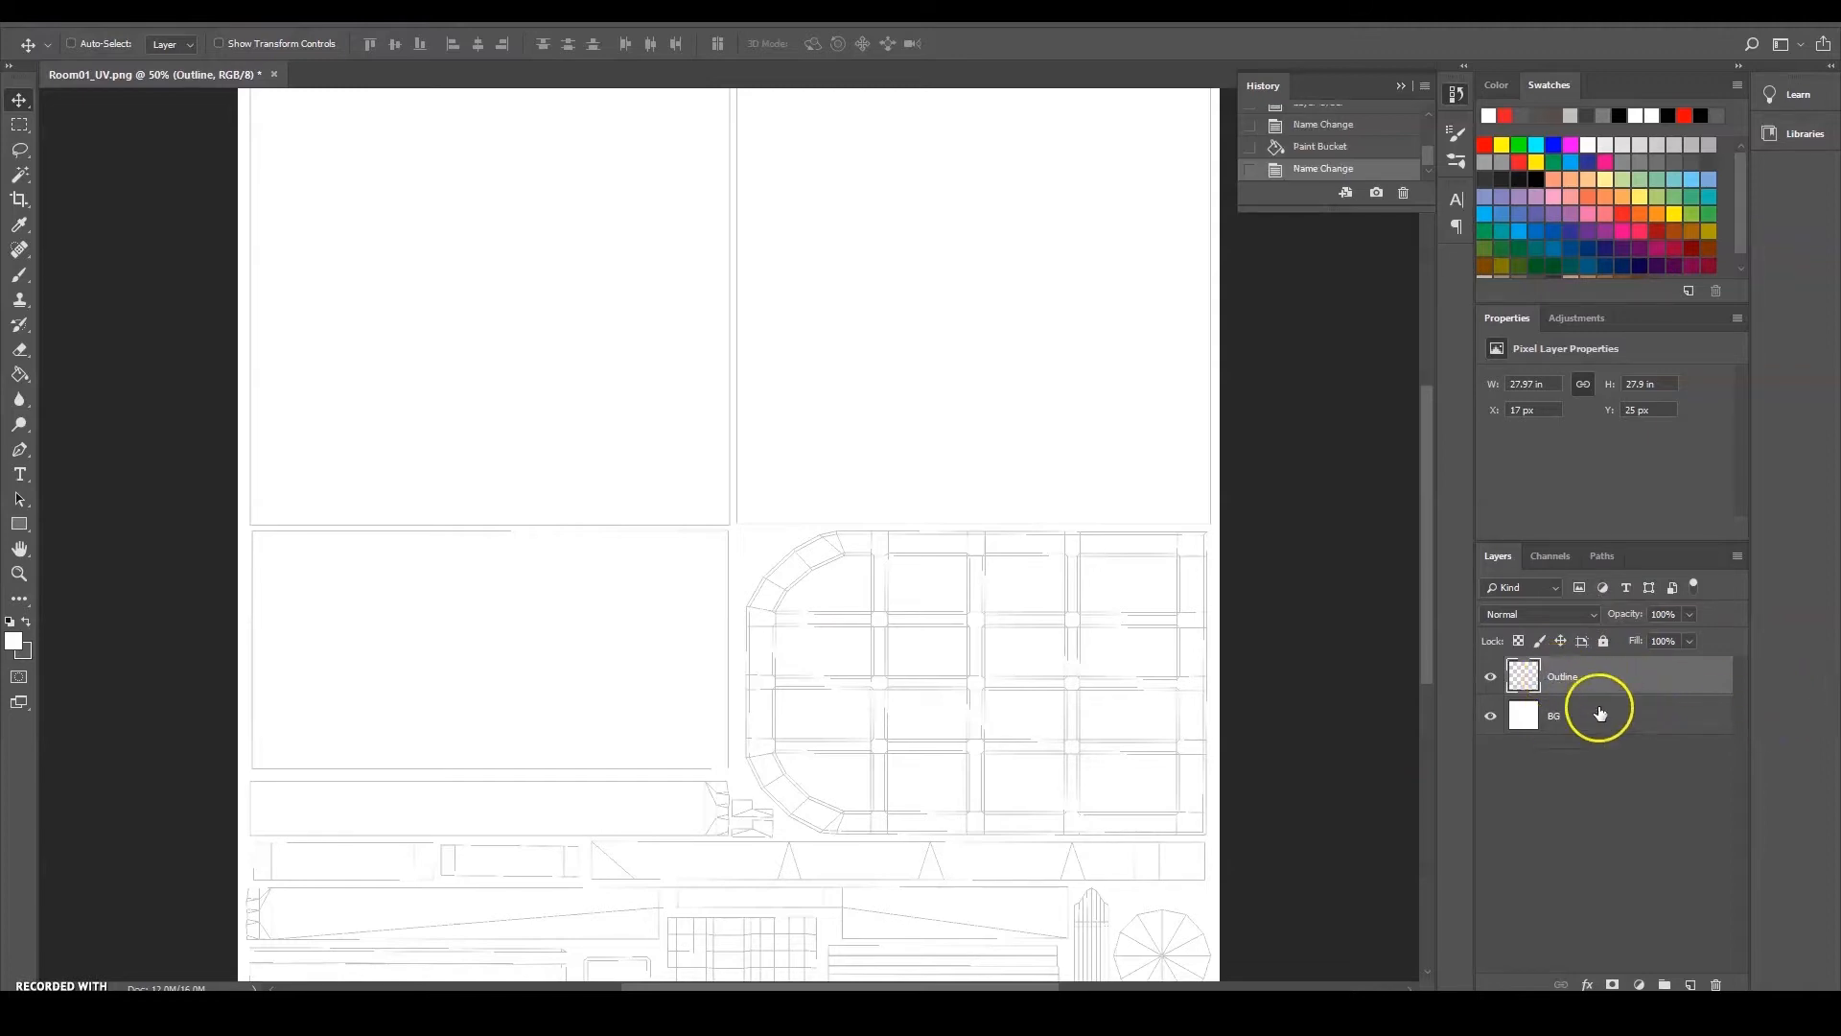
Darken the Outline layer's UV lines with a Levels adjustment, setting the black input level to 253
{"action": "left_click", "coordinate": [1583, 715]}
{"action": "left_click", "coordinate": [1592, 679]}
{"action": "left_click", "coordinate": [1599, 717]}
{"action": "left_click", "coordinate": [1610, 685]}
{"action": "left_click", "coordinate": [137, 22]}
{"action": "mouse_move", "coordinate": [154, 62]}
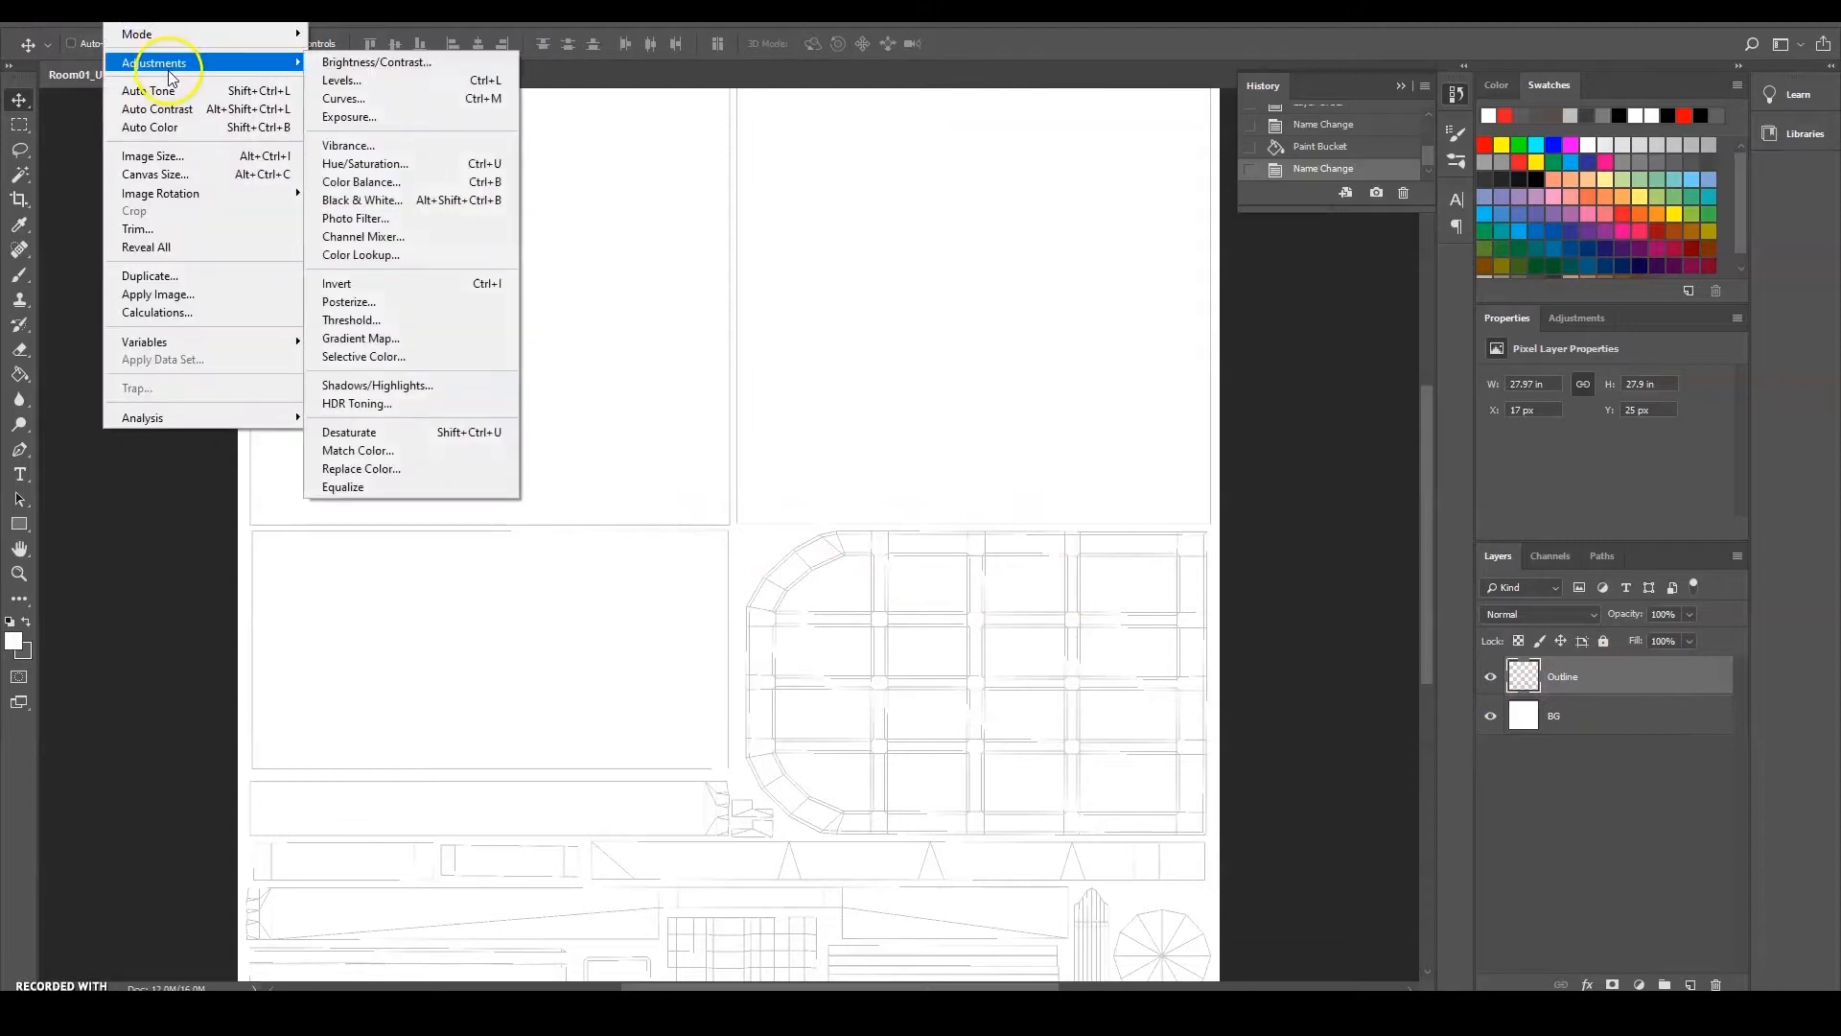
{"action": "left_click", "coordinate": [434, 86]}
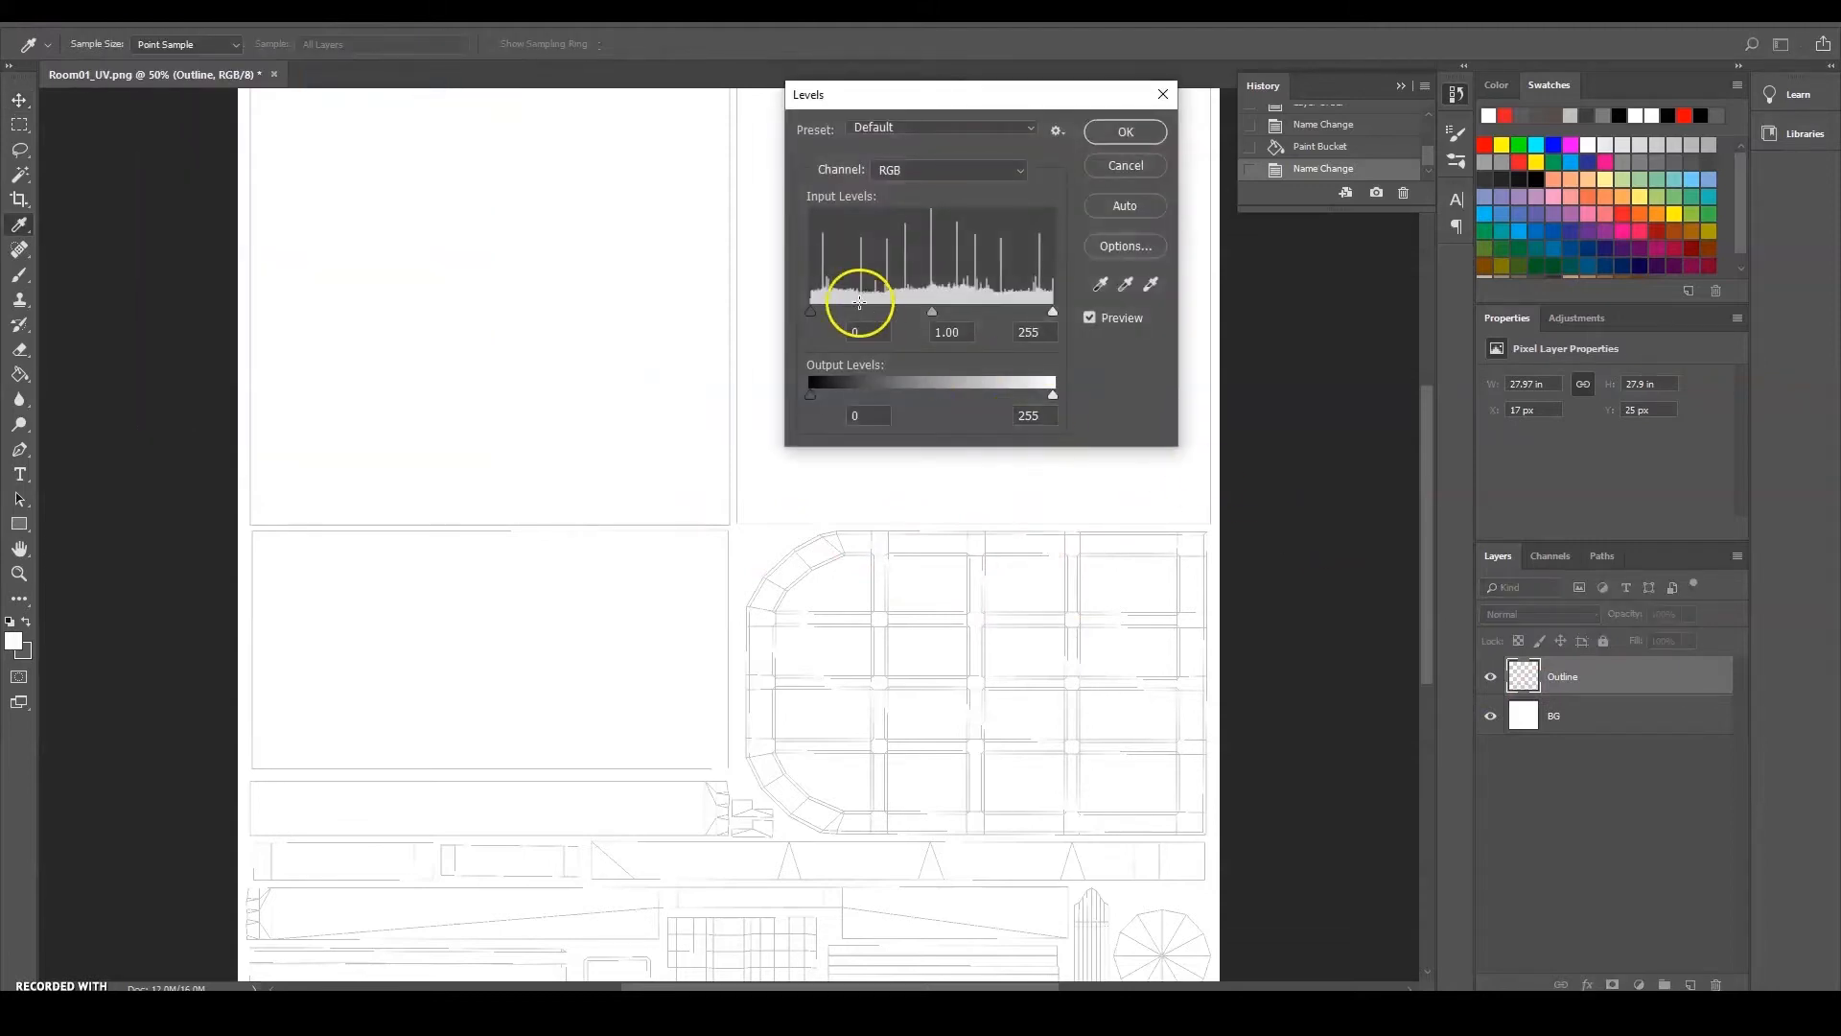
{"action": "left_click_drag", "start_coordinate": [813, 309], "coordinate": [1055, 298]}
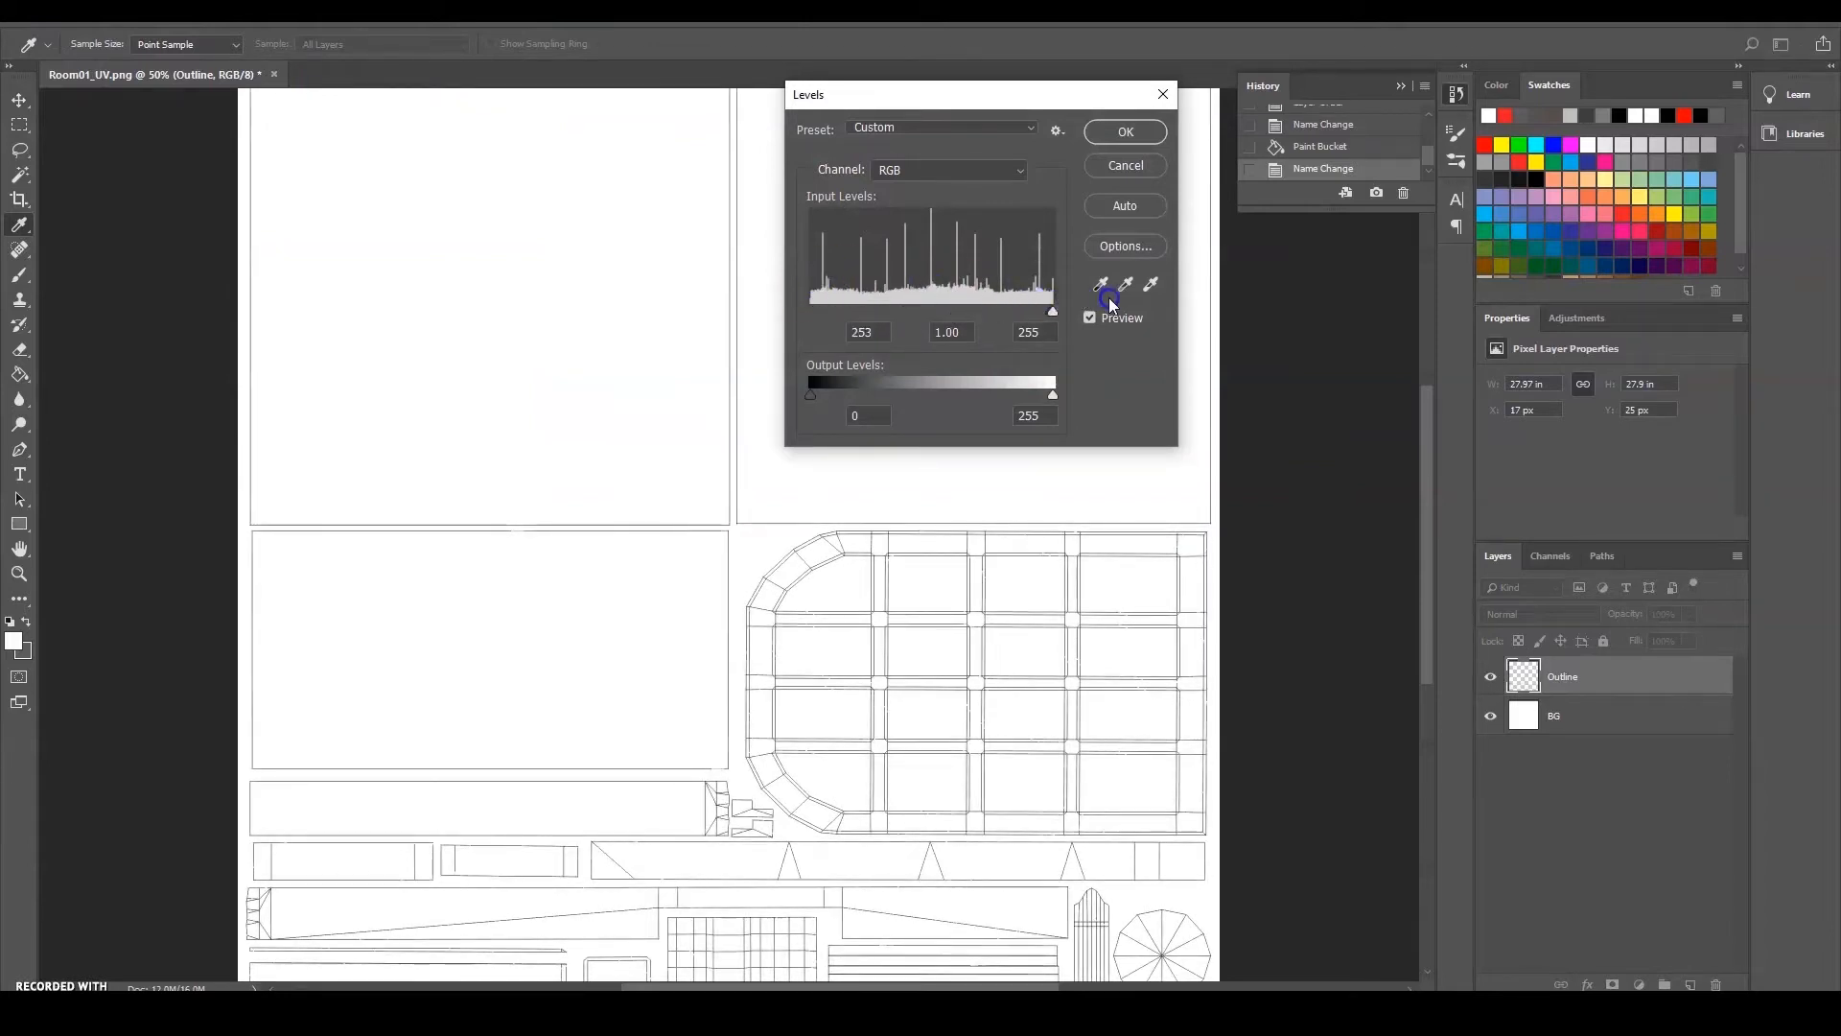
{"action": "left_click_drag", "start_coordinate": [1119, 301], "coordinate": [1120, 297]}
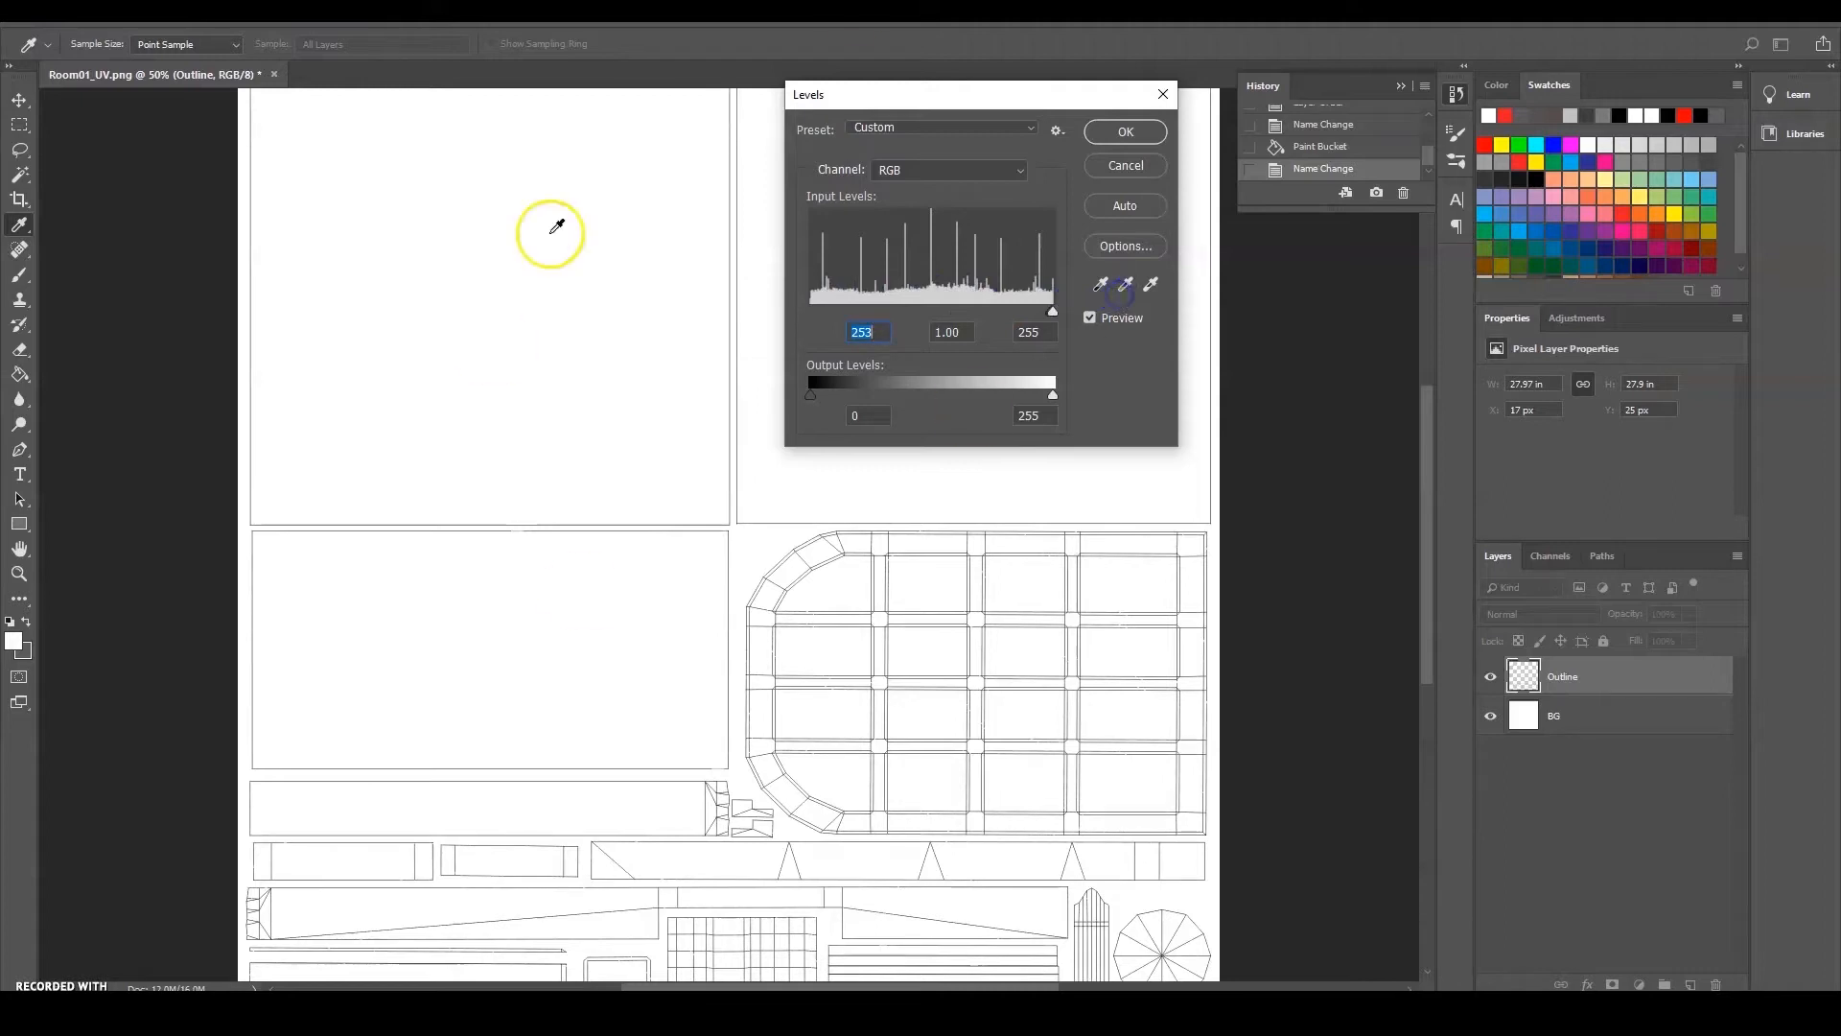
{"action": "left_click", "coordinate": [1124, 135]}
{"action": "key", "text": "v"}
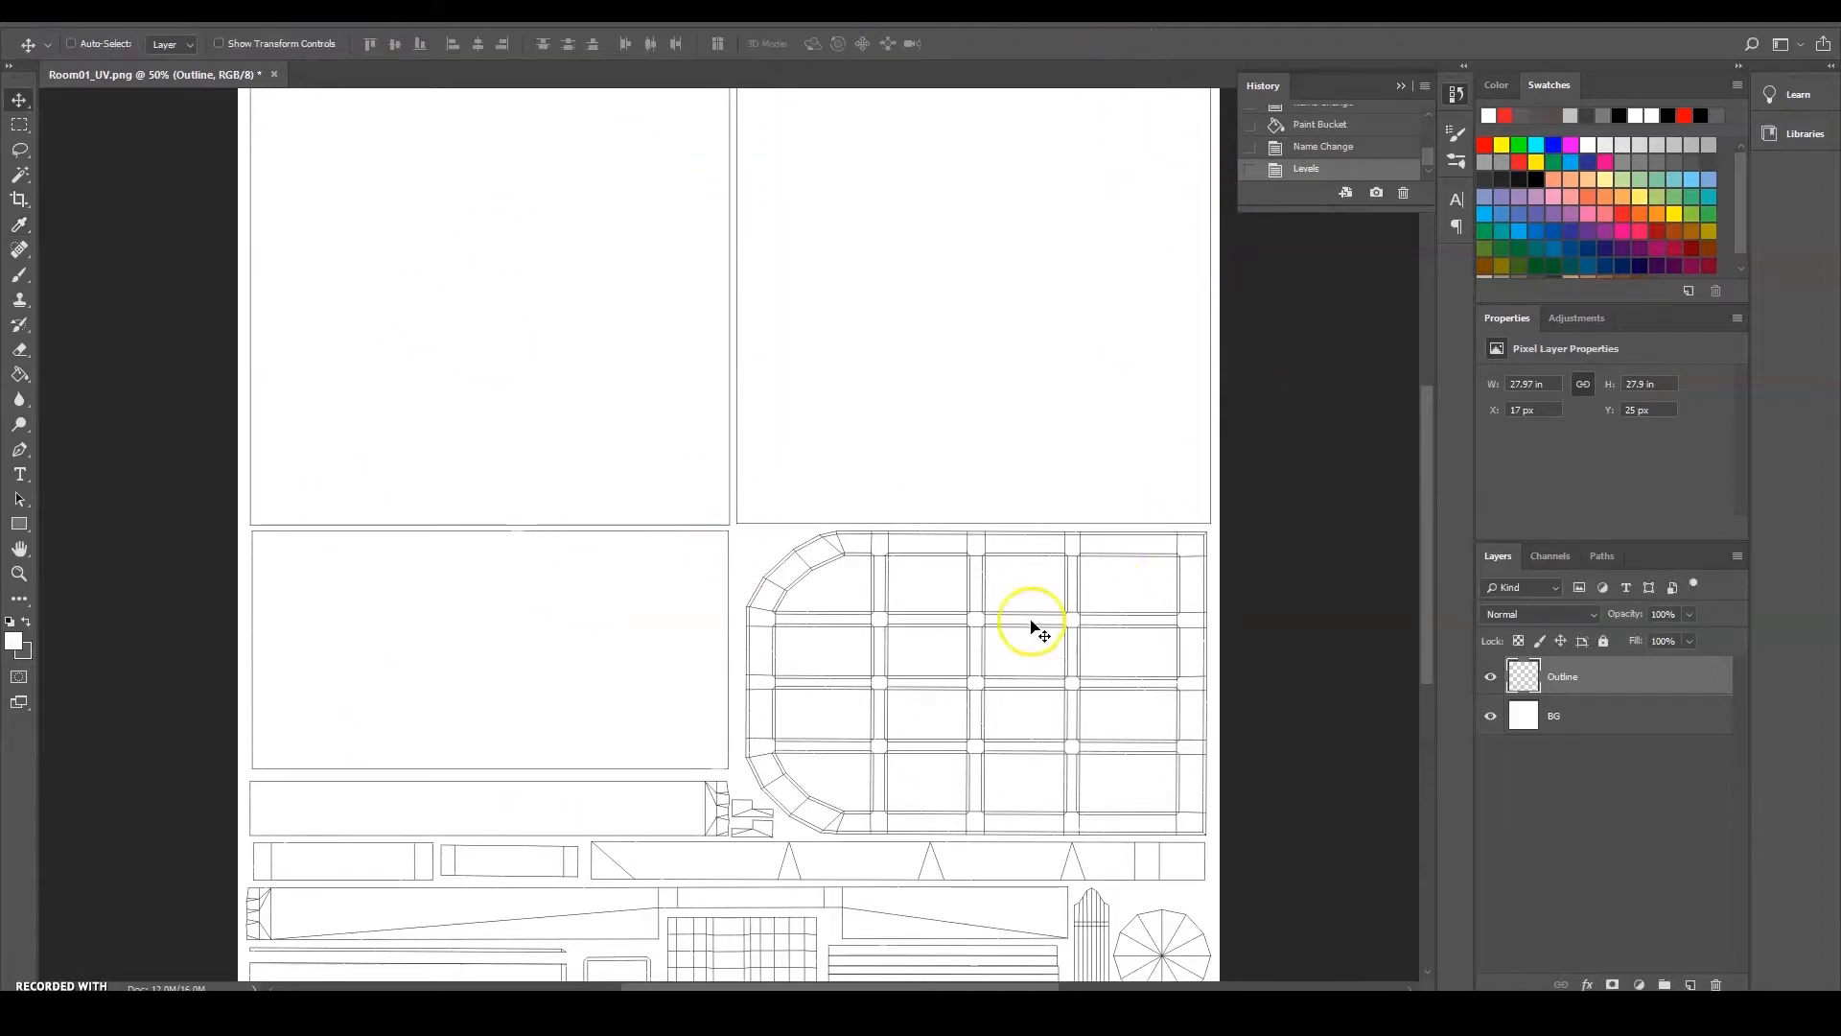
Duplicate the Outline layer and toggle the copy's visibility to compare the line thickness
{"action": "left_click_drag", "start_coordinate": [1430, 474], "coordinate": [1466, 505]}
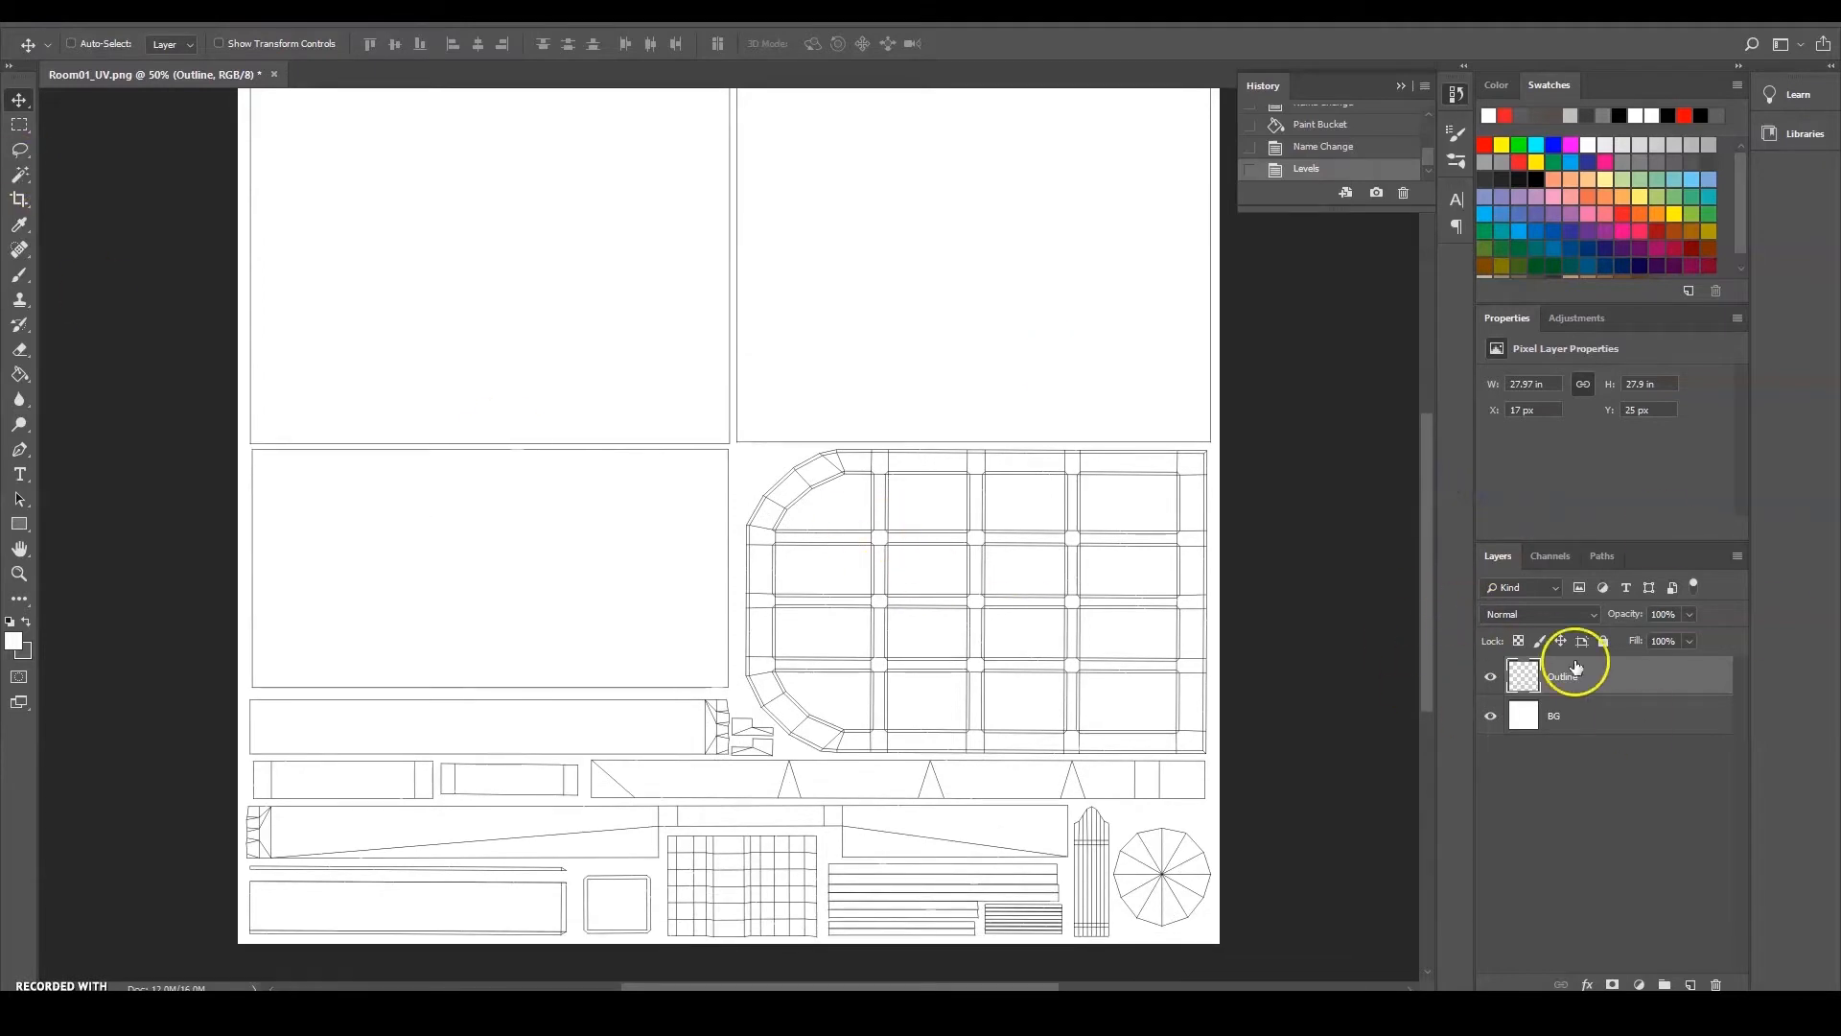
{"action": "left_click_drag", "start_coordinate": [1579, 670], "coordinate": [1691, 983]}
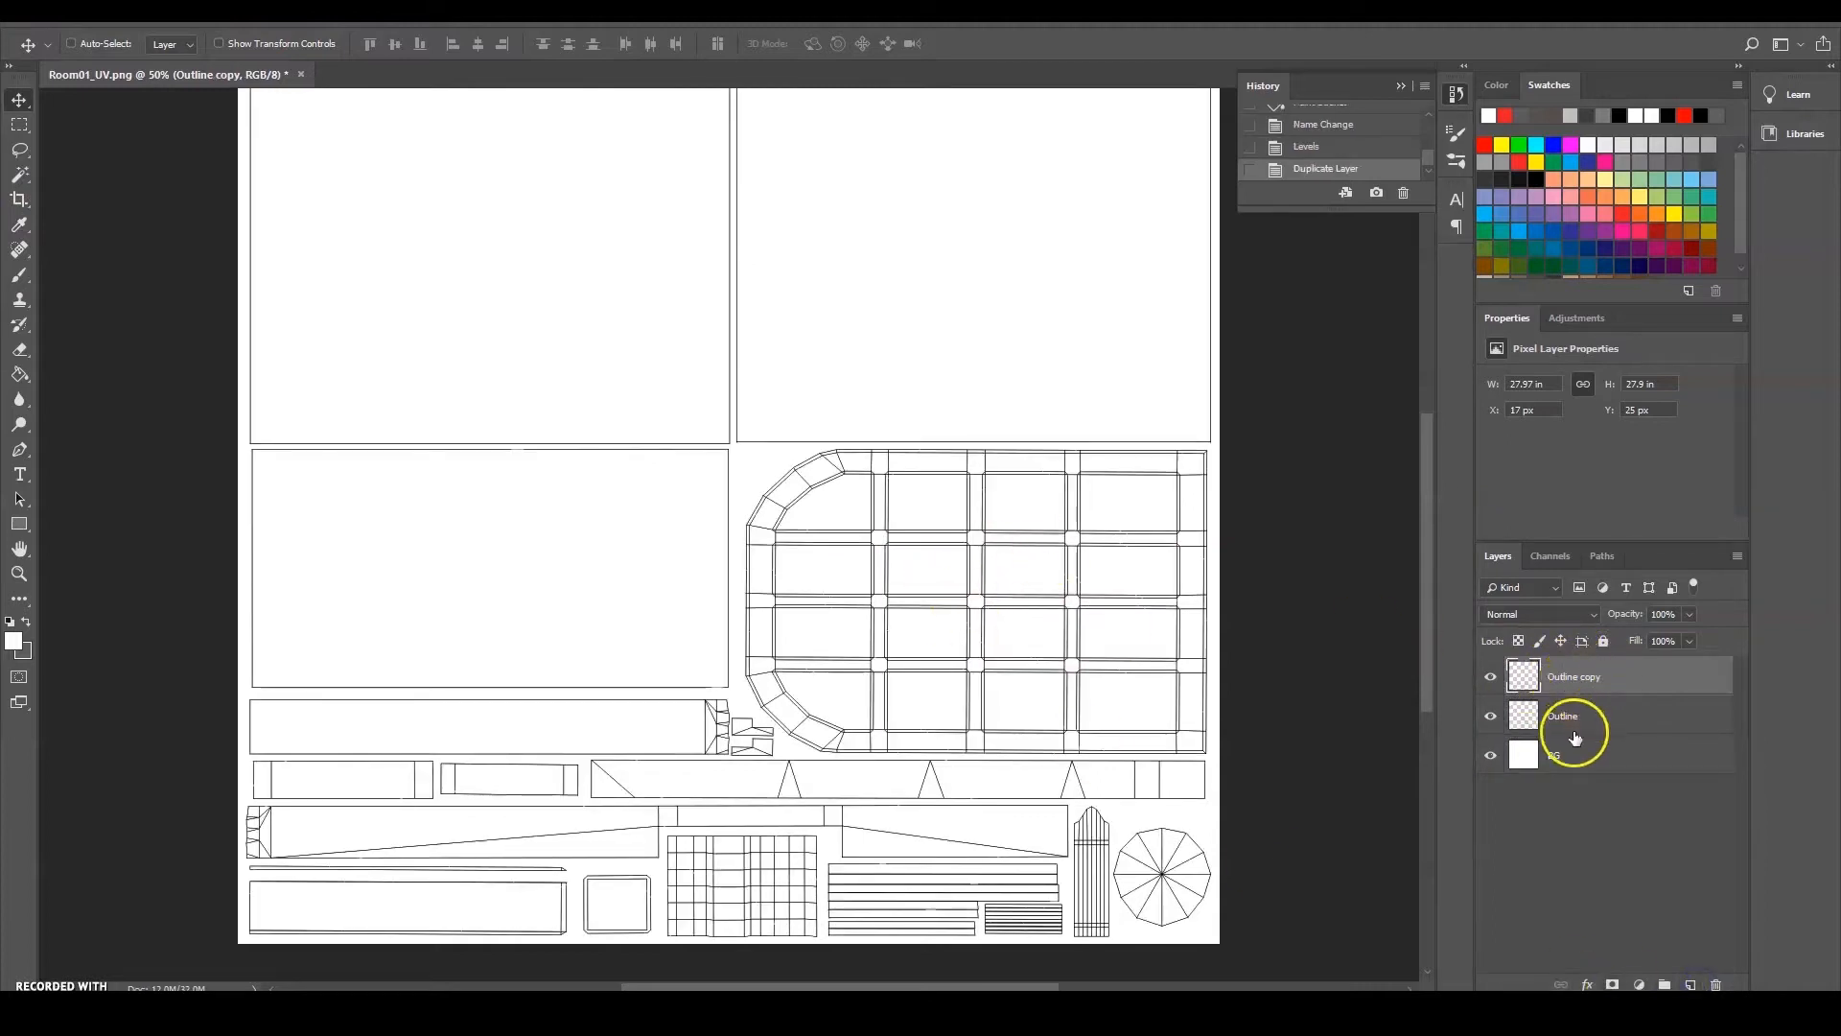
{"action": "left_click", "coordinate": [1490, 678]}
{"action": "left_click", "coordinate": [1491, 678]}
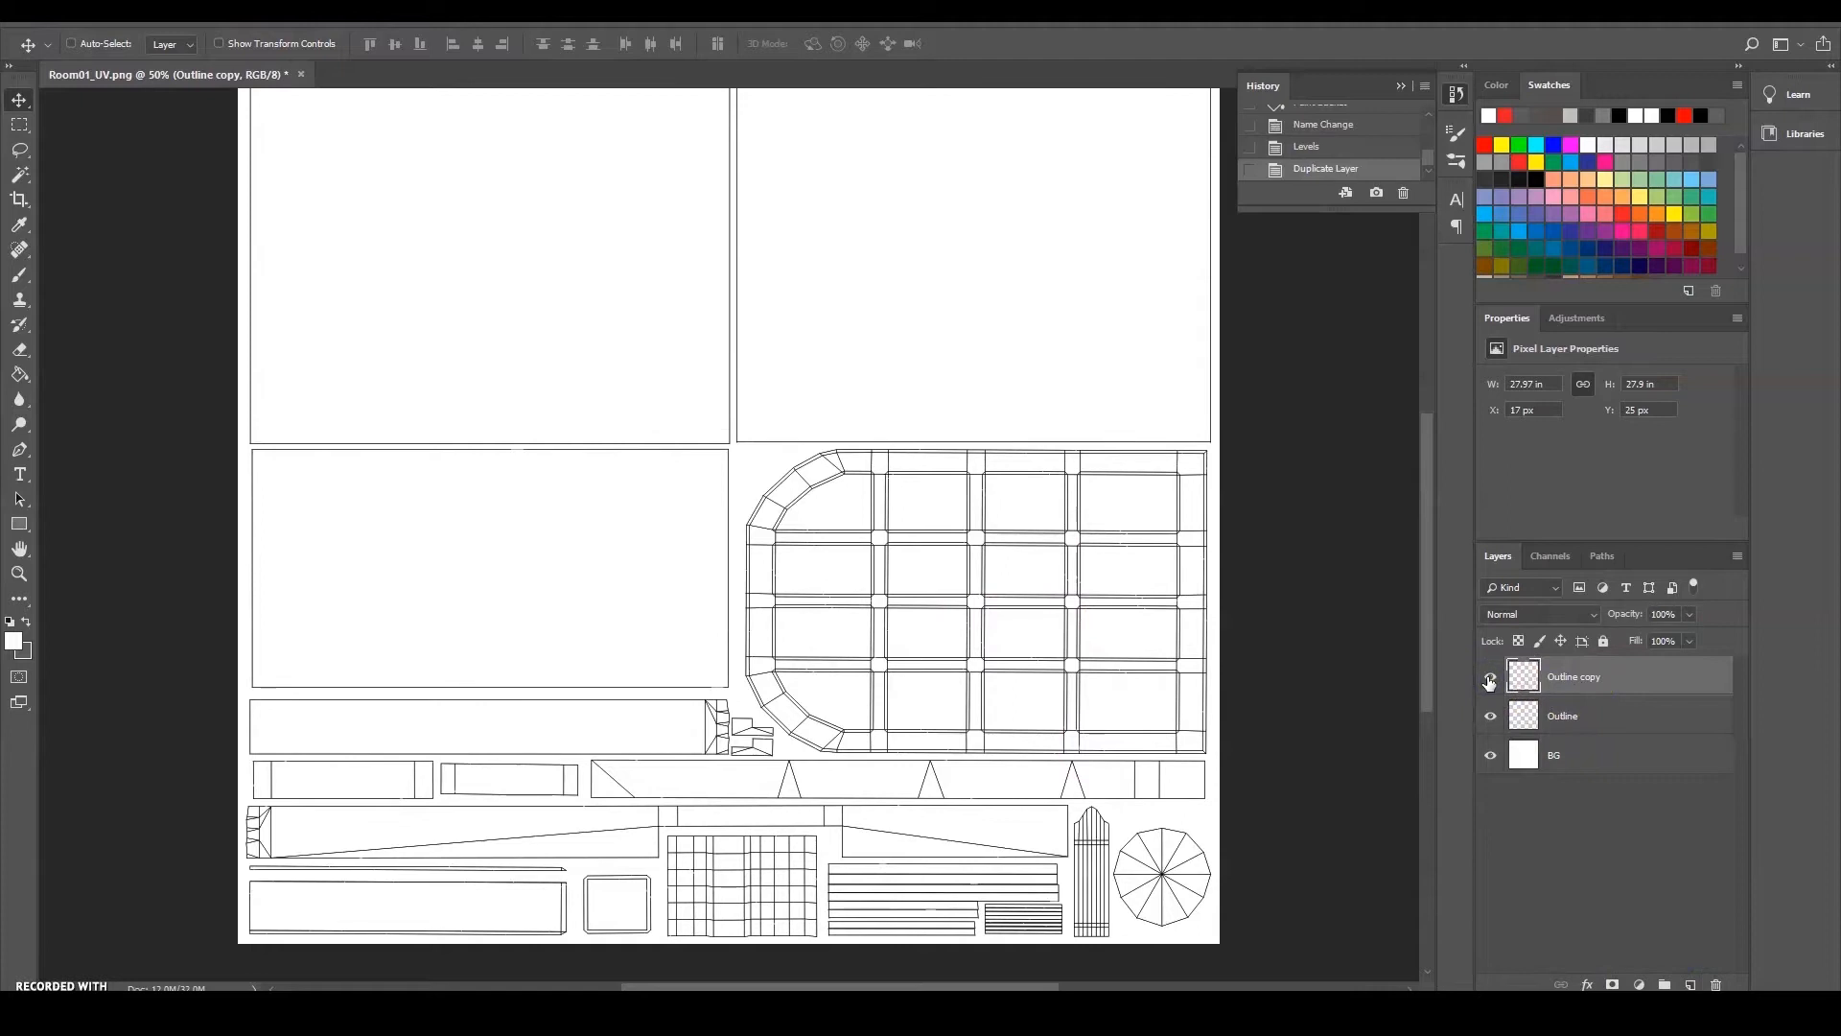
{"action": "left_click", "coordinate": [1491, 678]}
{"action": "left_click", "coordinate": [1491, 678]}
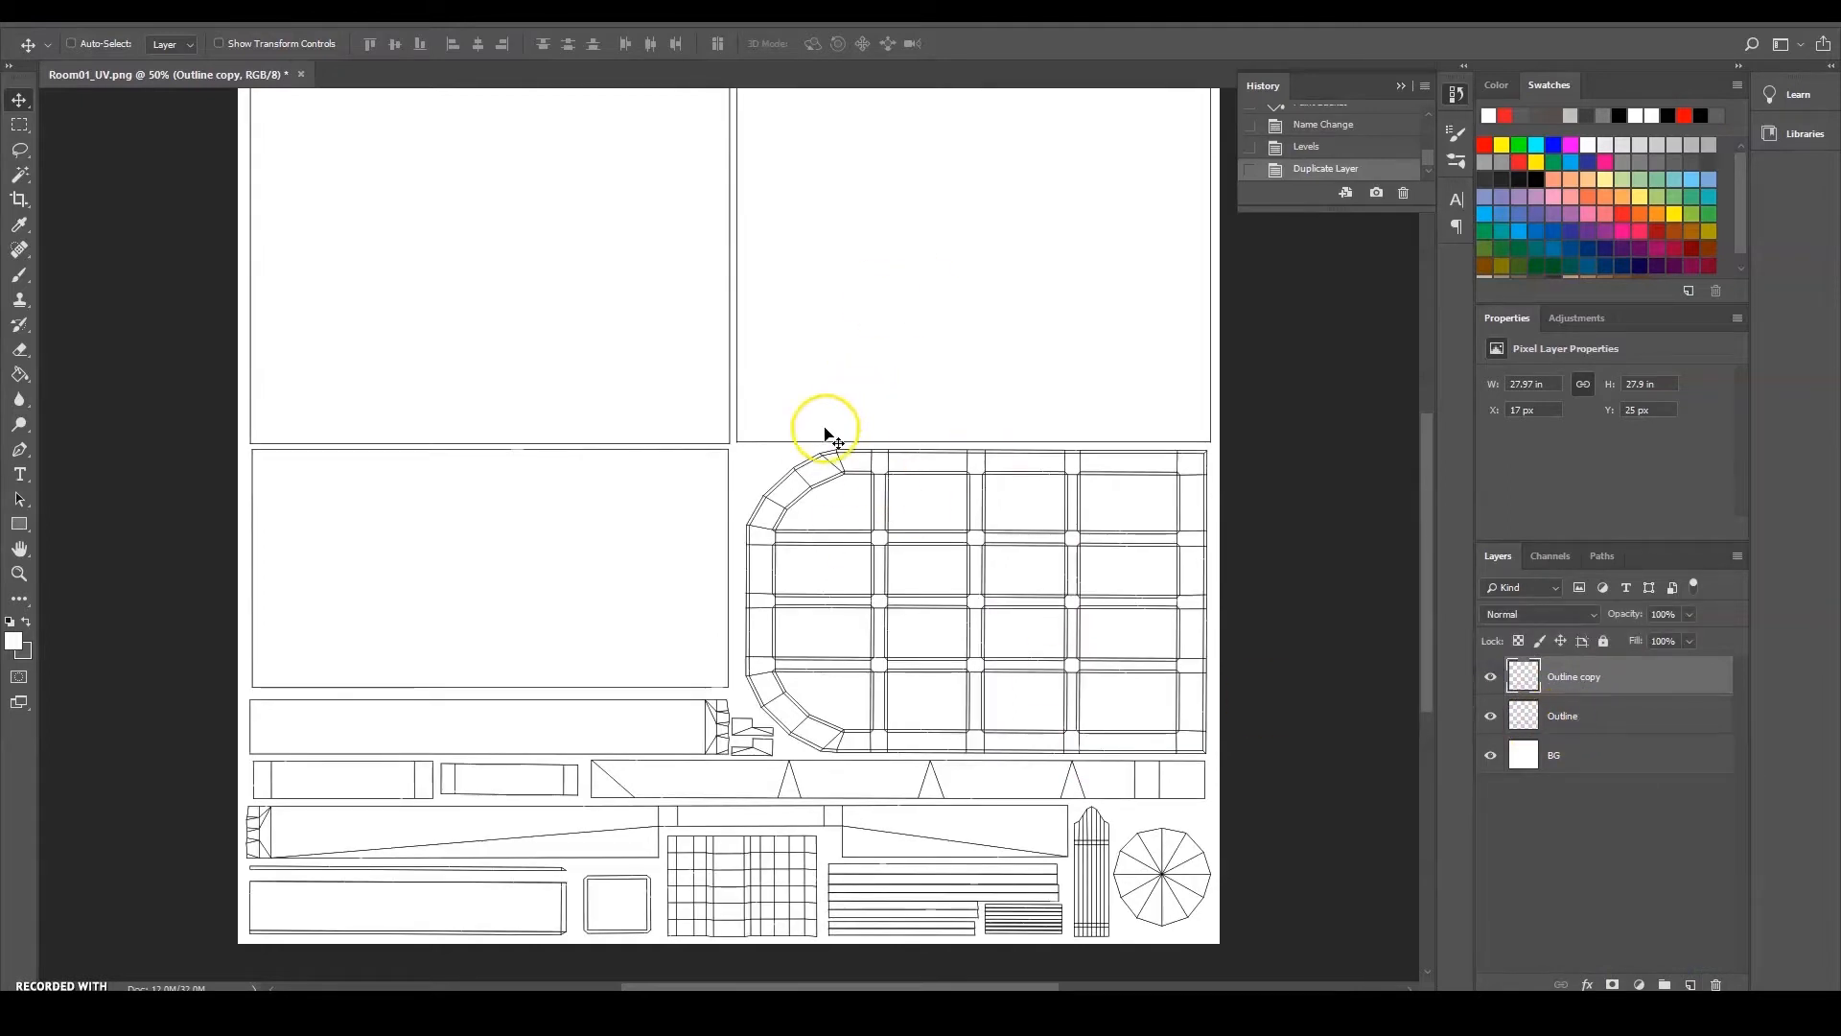
Merge the Outline layer with its copy and rename the merged layer as Outline
{"action": "left_click", "coordinate": [1559, 721], "text": "shift"}
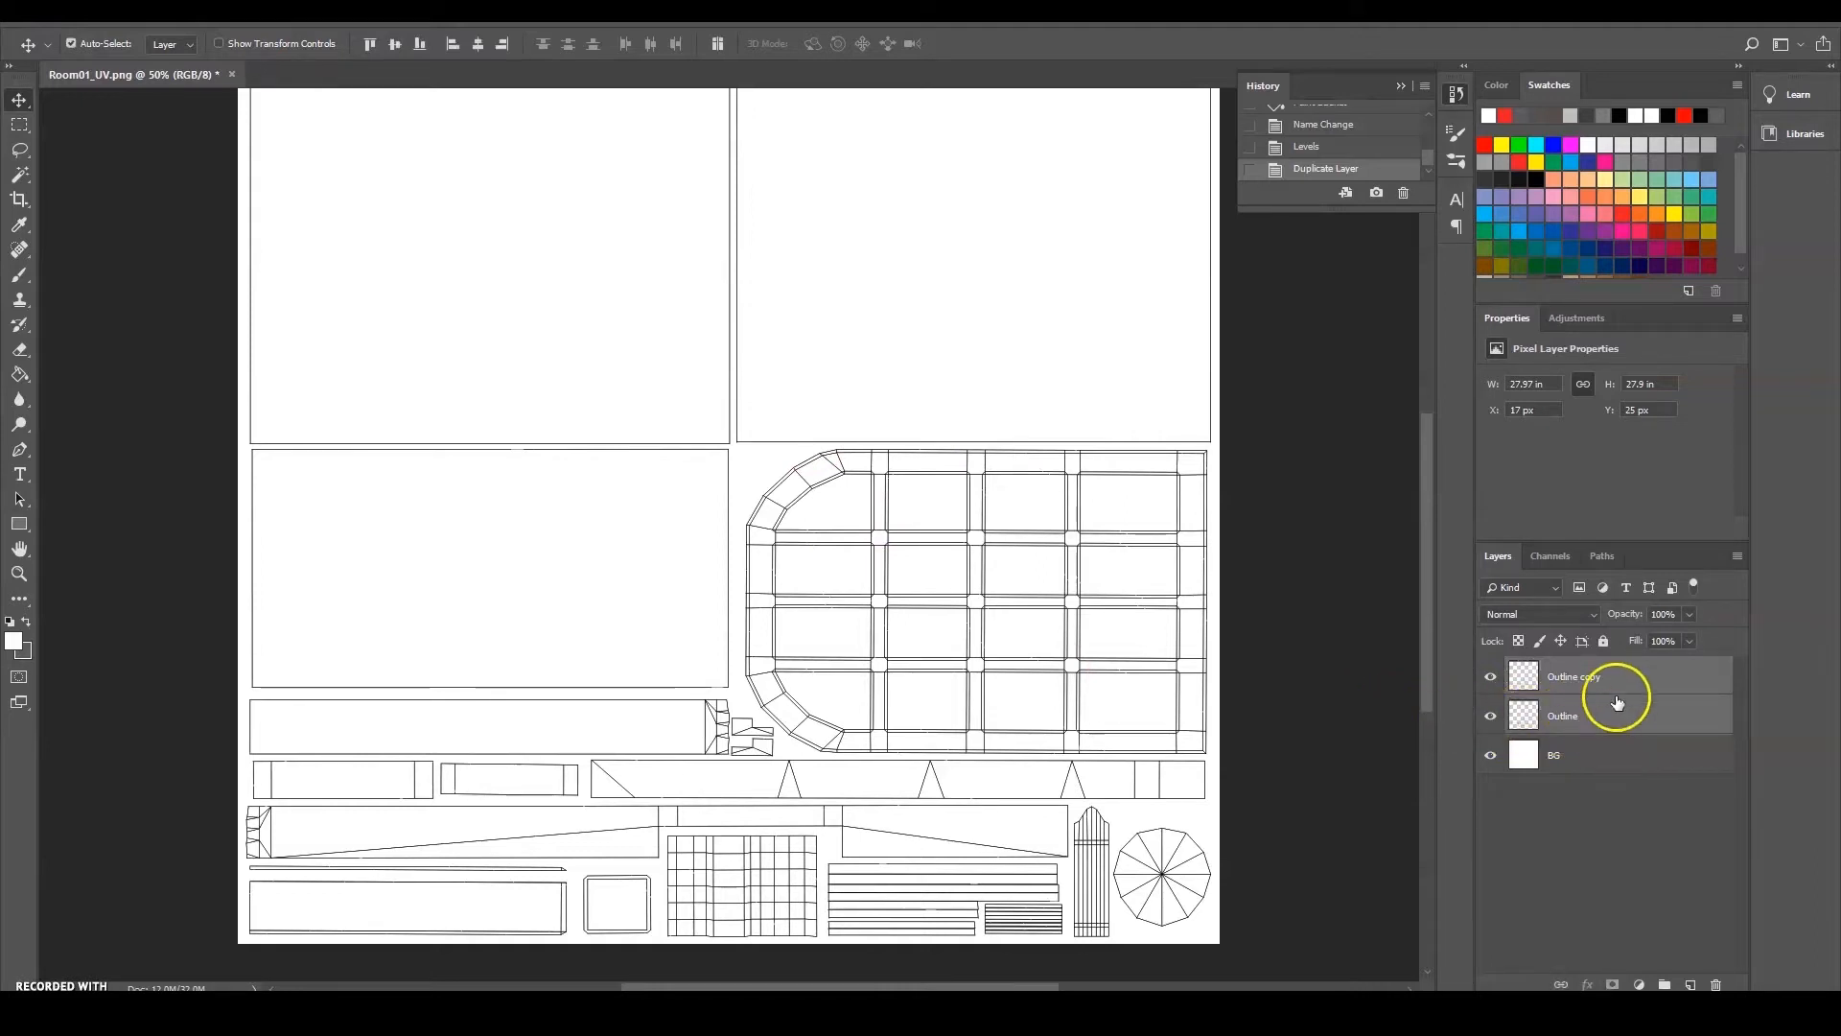
{"action": "key", "text": "ctrl+e"}
{"action": "left_click", "coordinate": [1735, 558]}
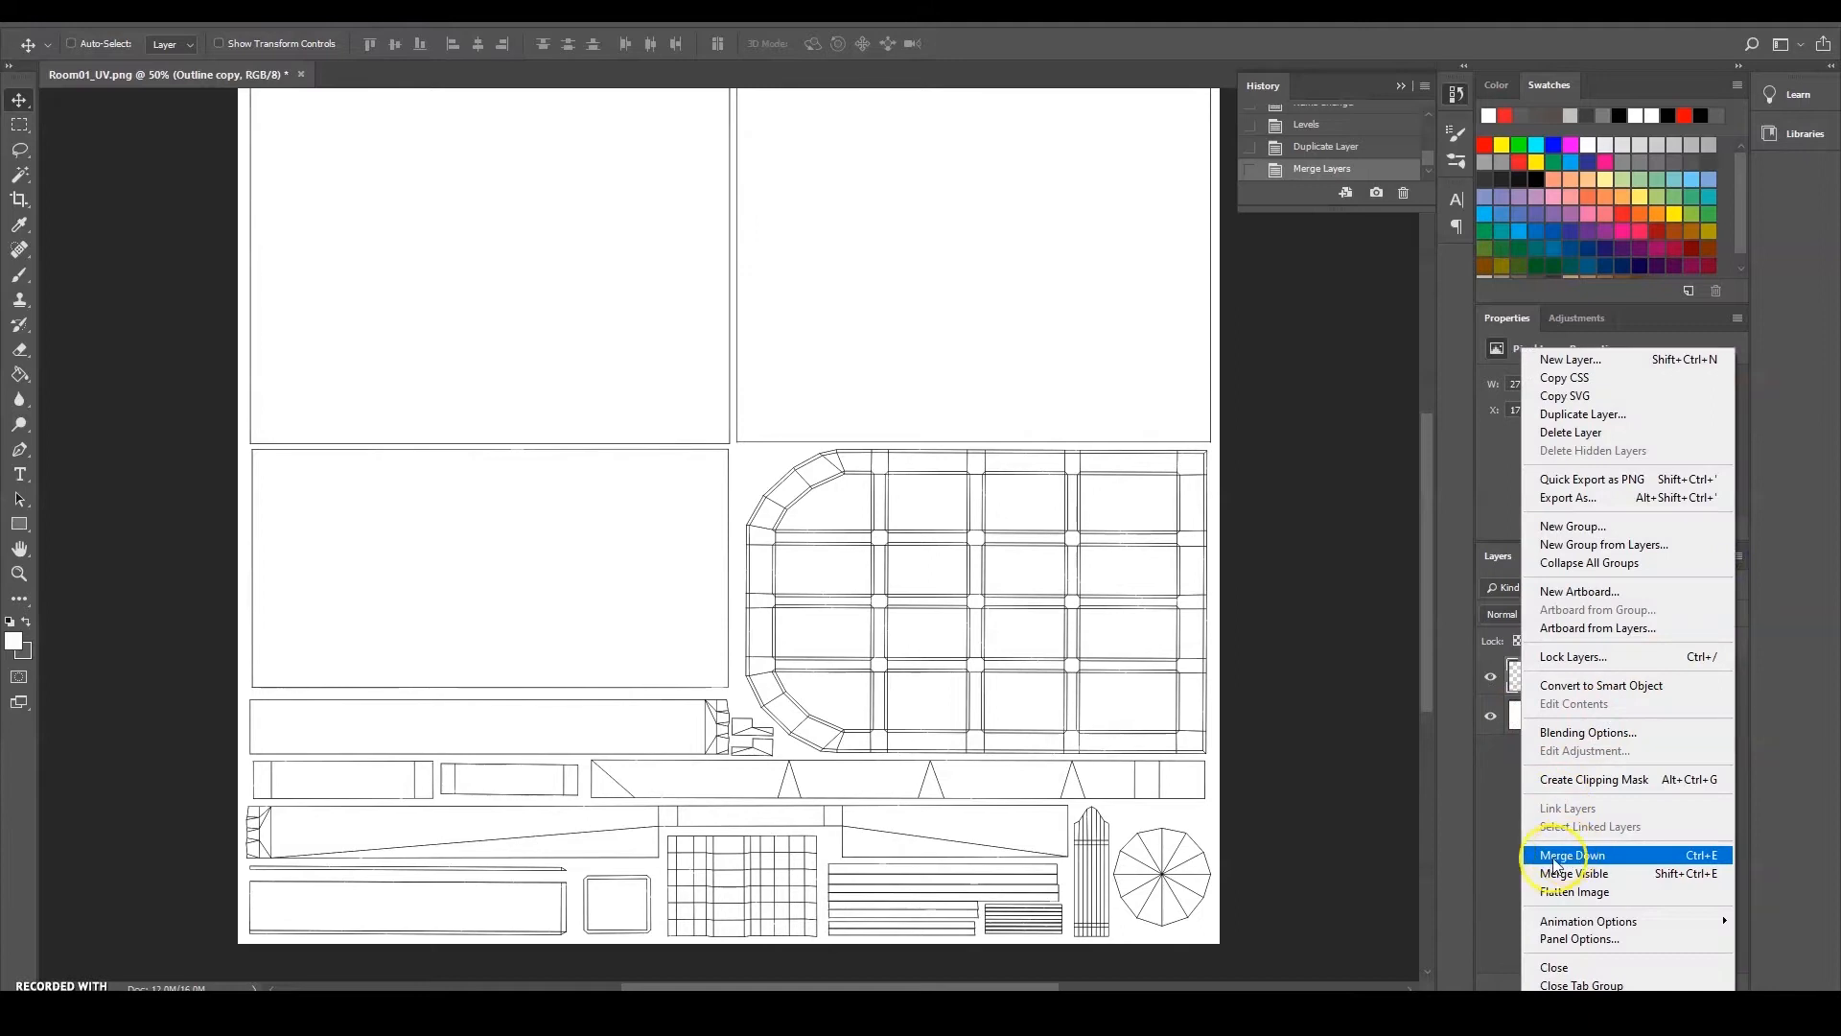
{"action": "left_click", "coordinate": [1483, 819]}
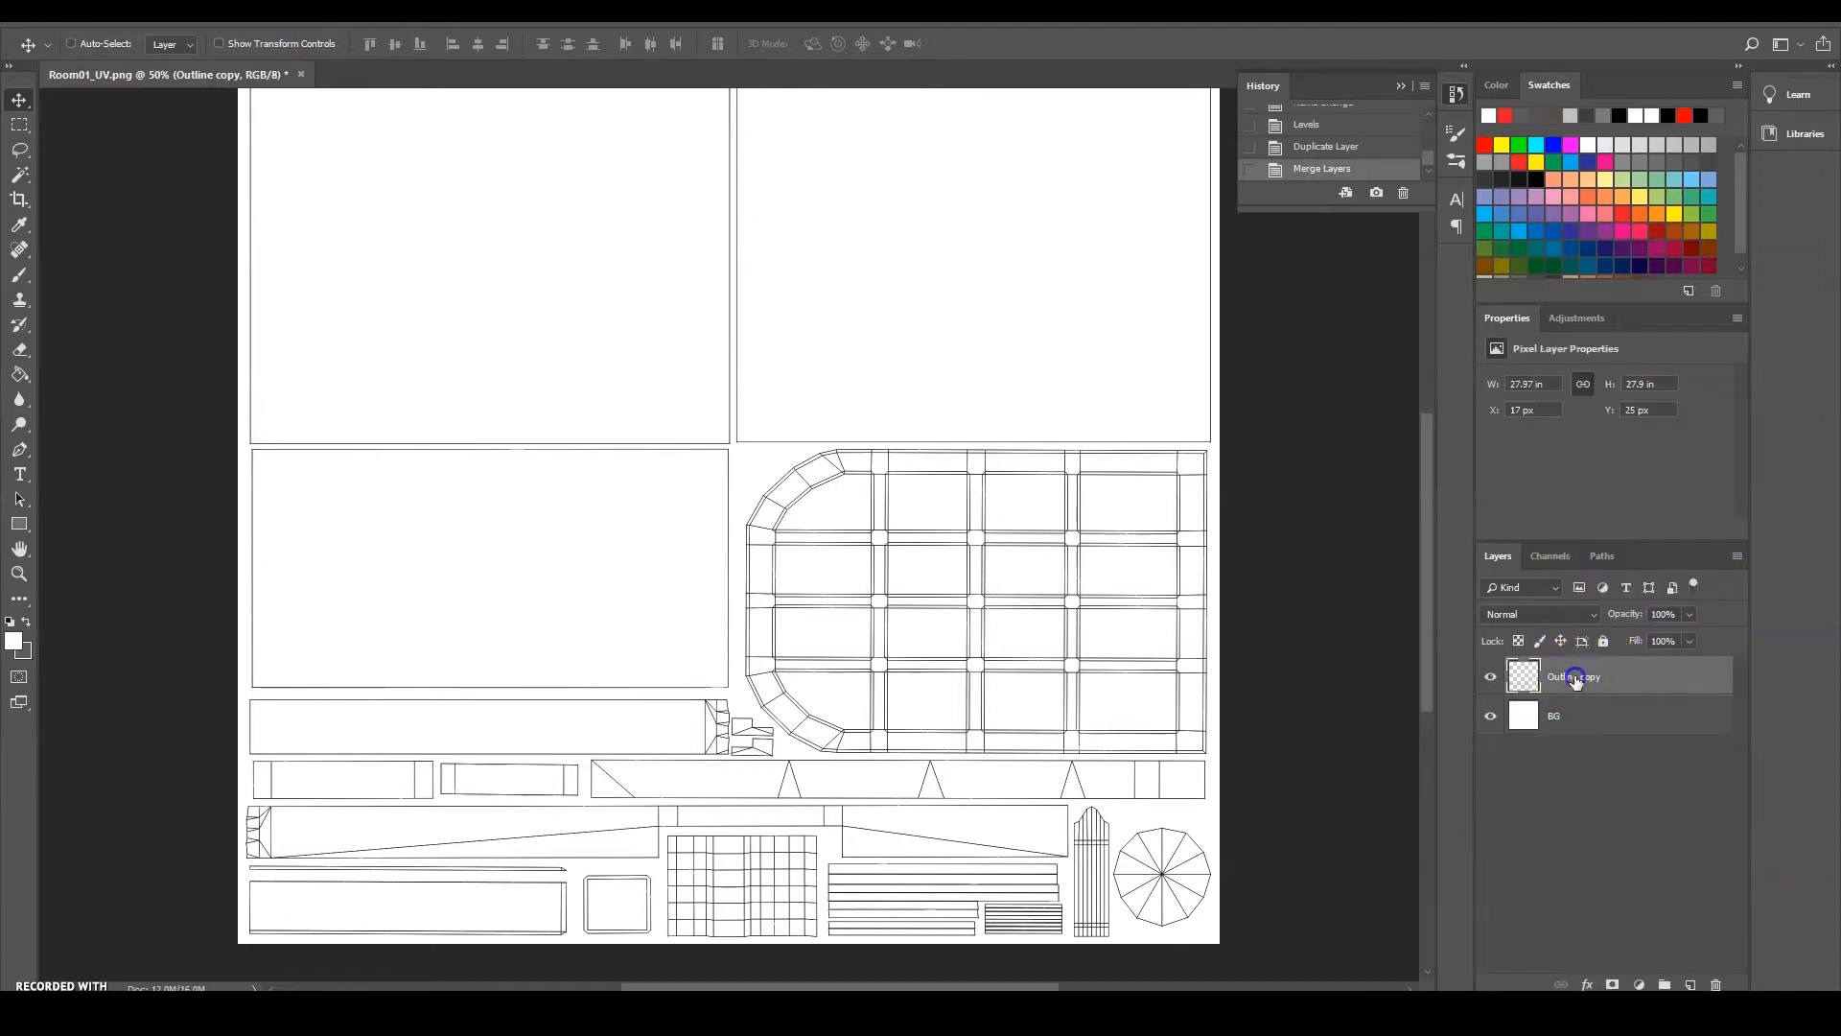
{"action": "left_click_drag", "start_coordinate": [1580, 678], "coordinate": [1668, 682]}
{"action": "key", "text": "BackSpace"}
{"action": "key", "text": "Return"}
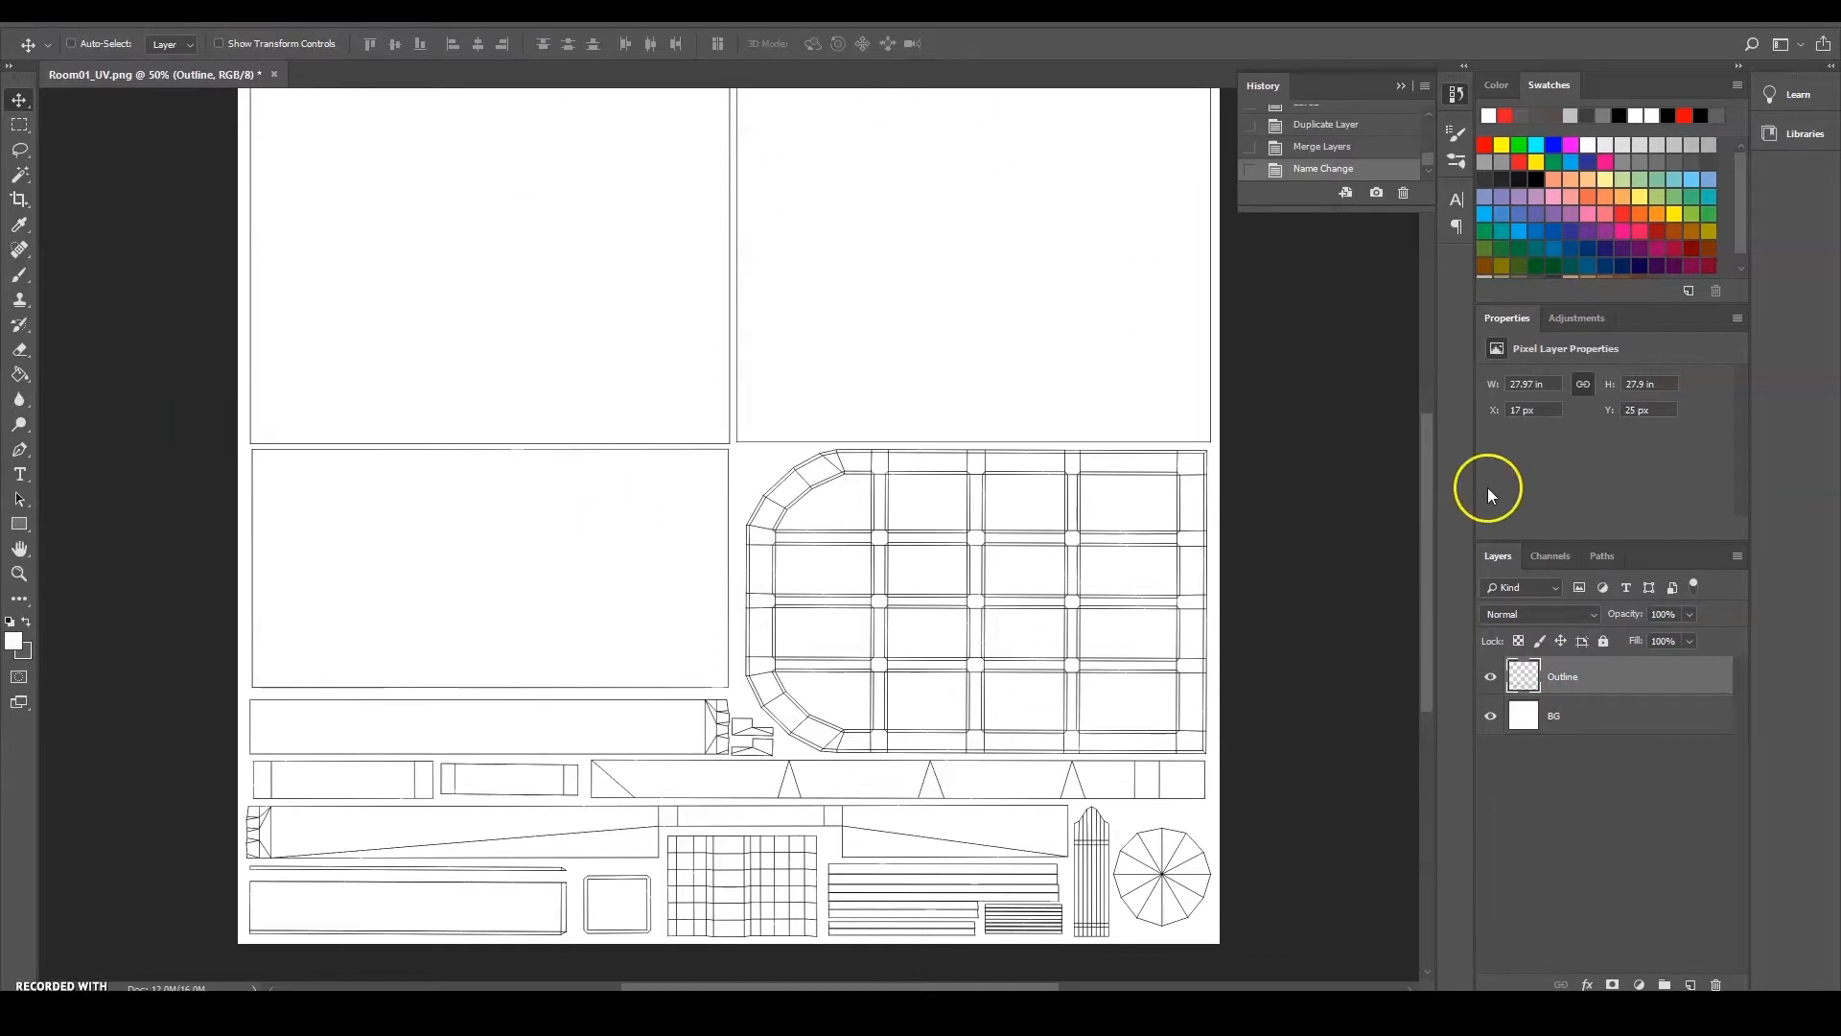
Open the Asset01_UV image from the Project folder as a second Photoshop document
{"action": "mouse_move", "coordinate": [1425, 440]}
{"action": "left_mouse_down"}
{"action": "mouse_move", "coordinate": [1429, 368]}
{"action": "mouse_move", "coordinate": [1454, 427]}
{"action": "left_mouse_up"}
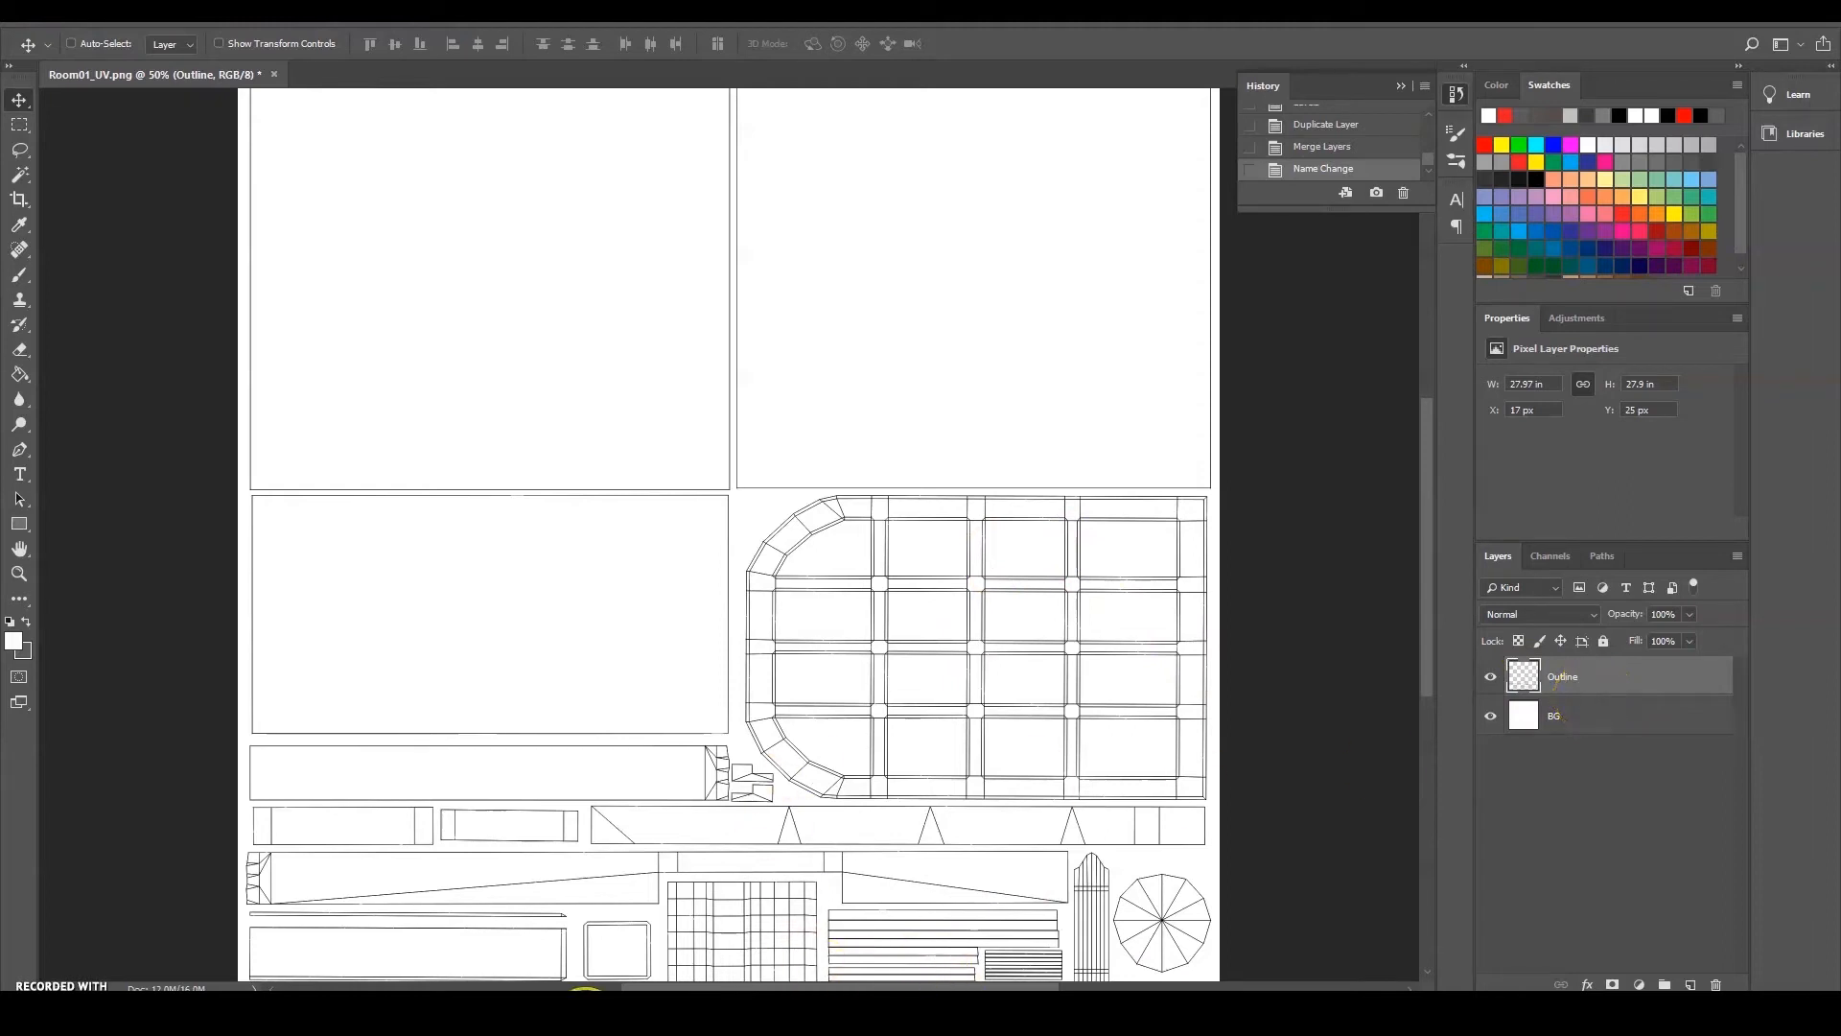
{"action": "mouse_move", "coordinate": [587, 993]}
{"action": "left_click", "coordinate": [595, 869]}
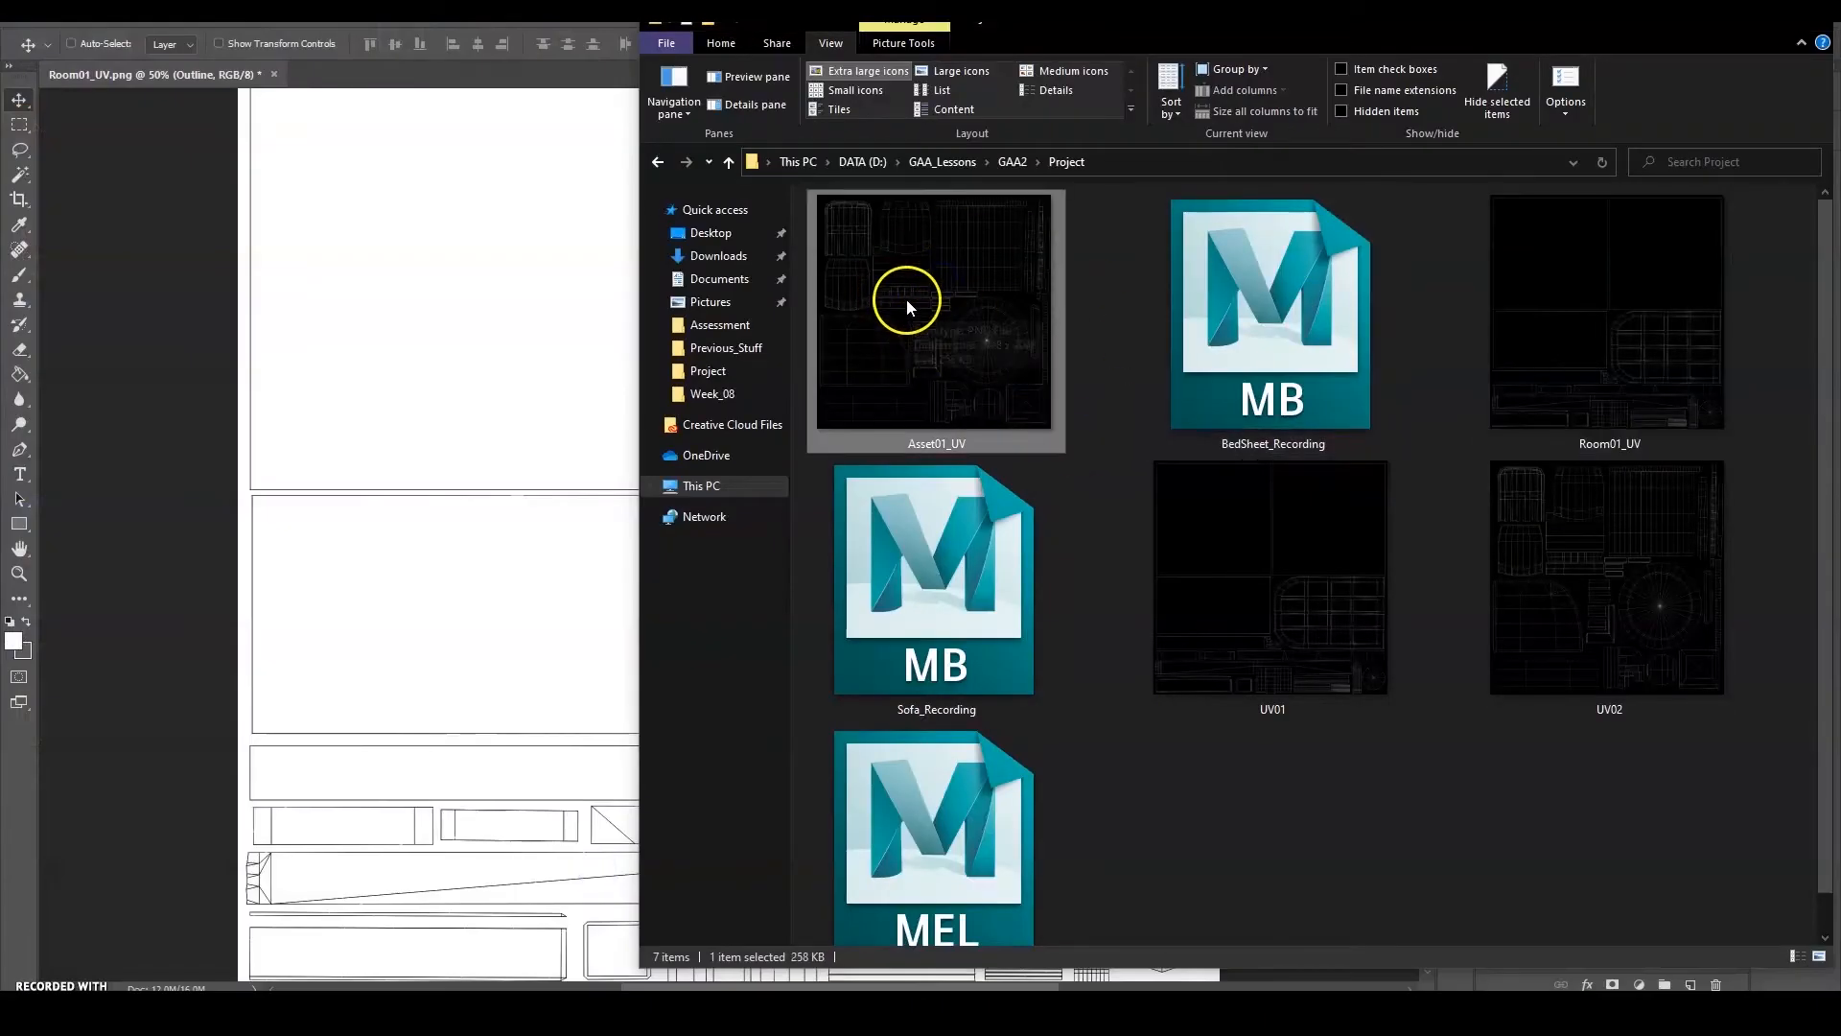
{"action": "left_click_drag", "start_coordinate": [926, 374], "coordinate": [592, 59]}
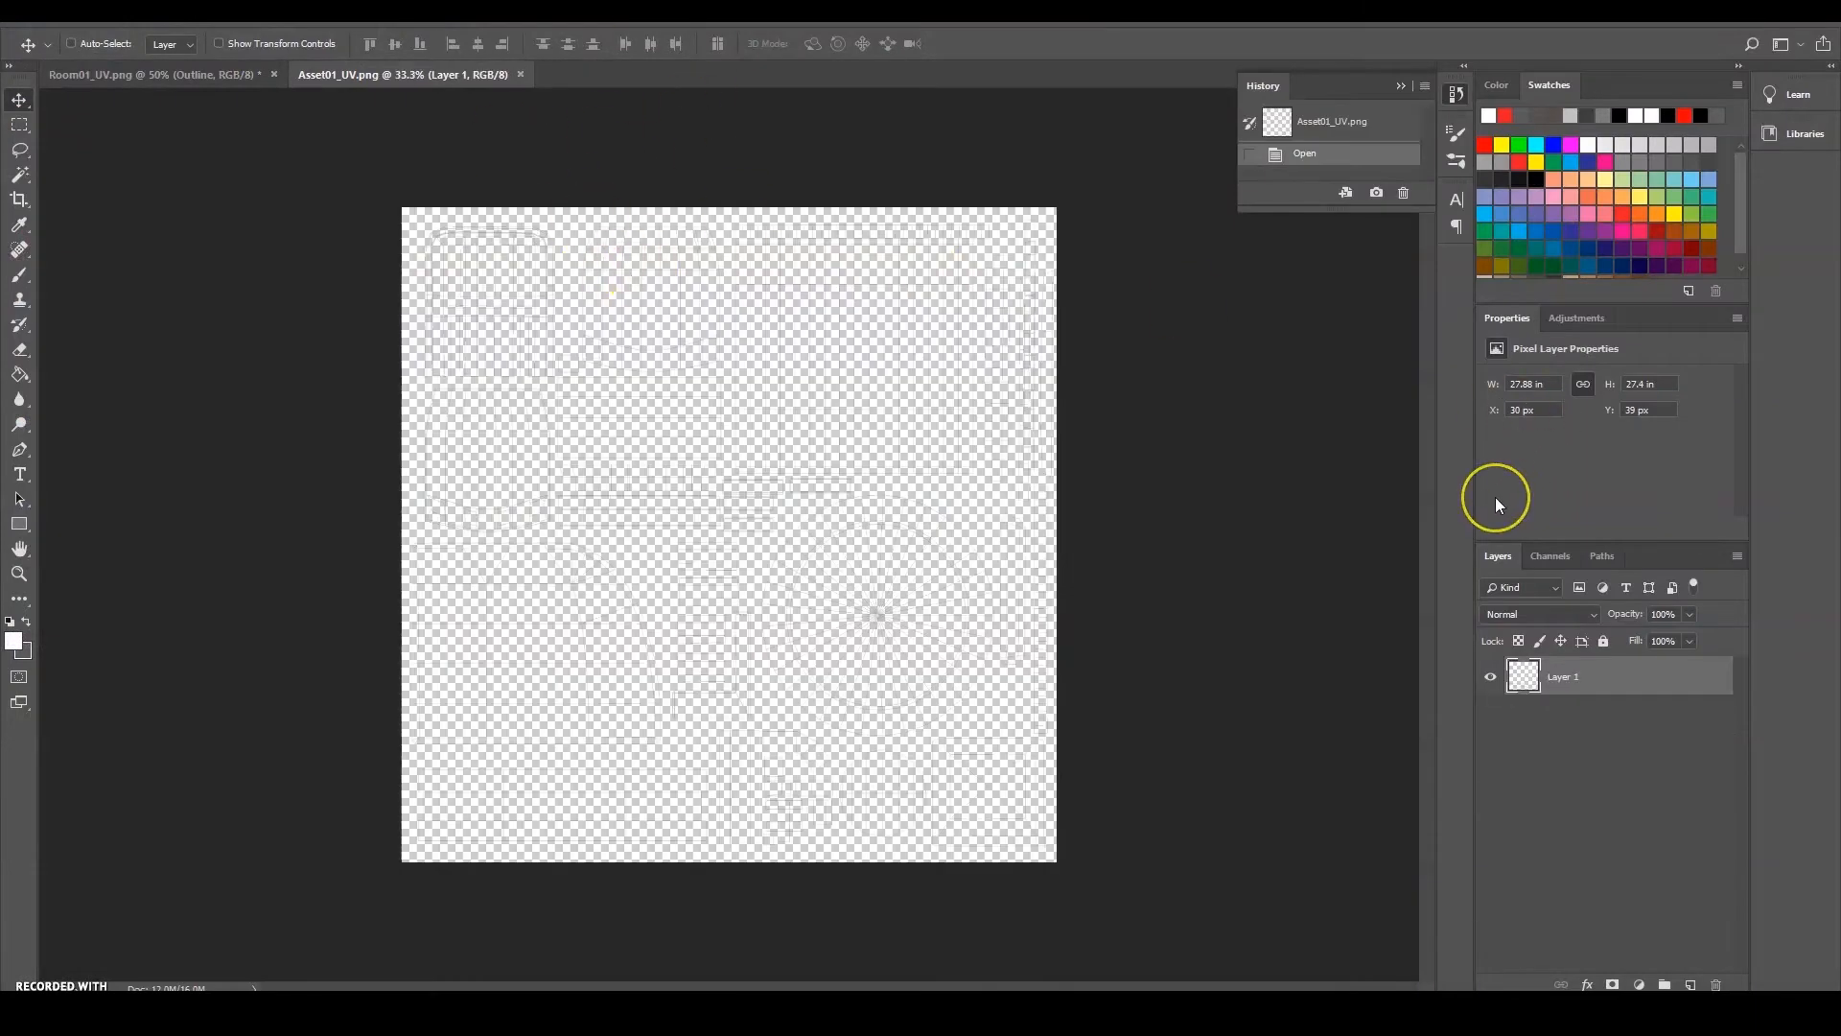
{"action": "key", "text": "ctrl+plus"}
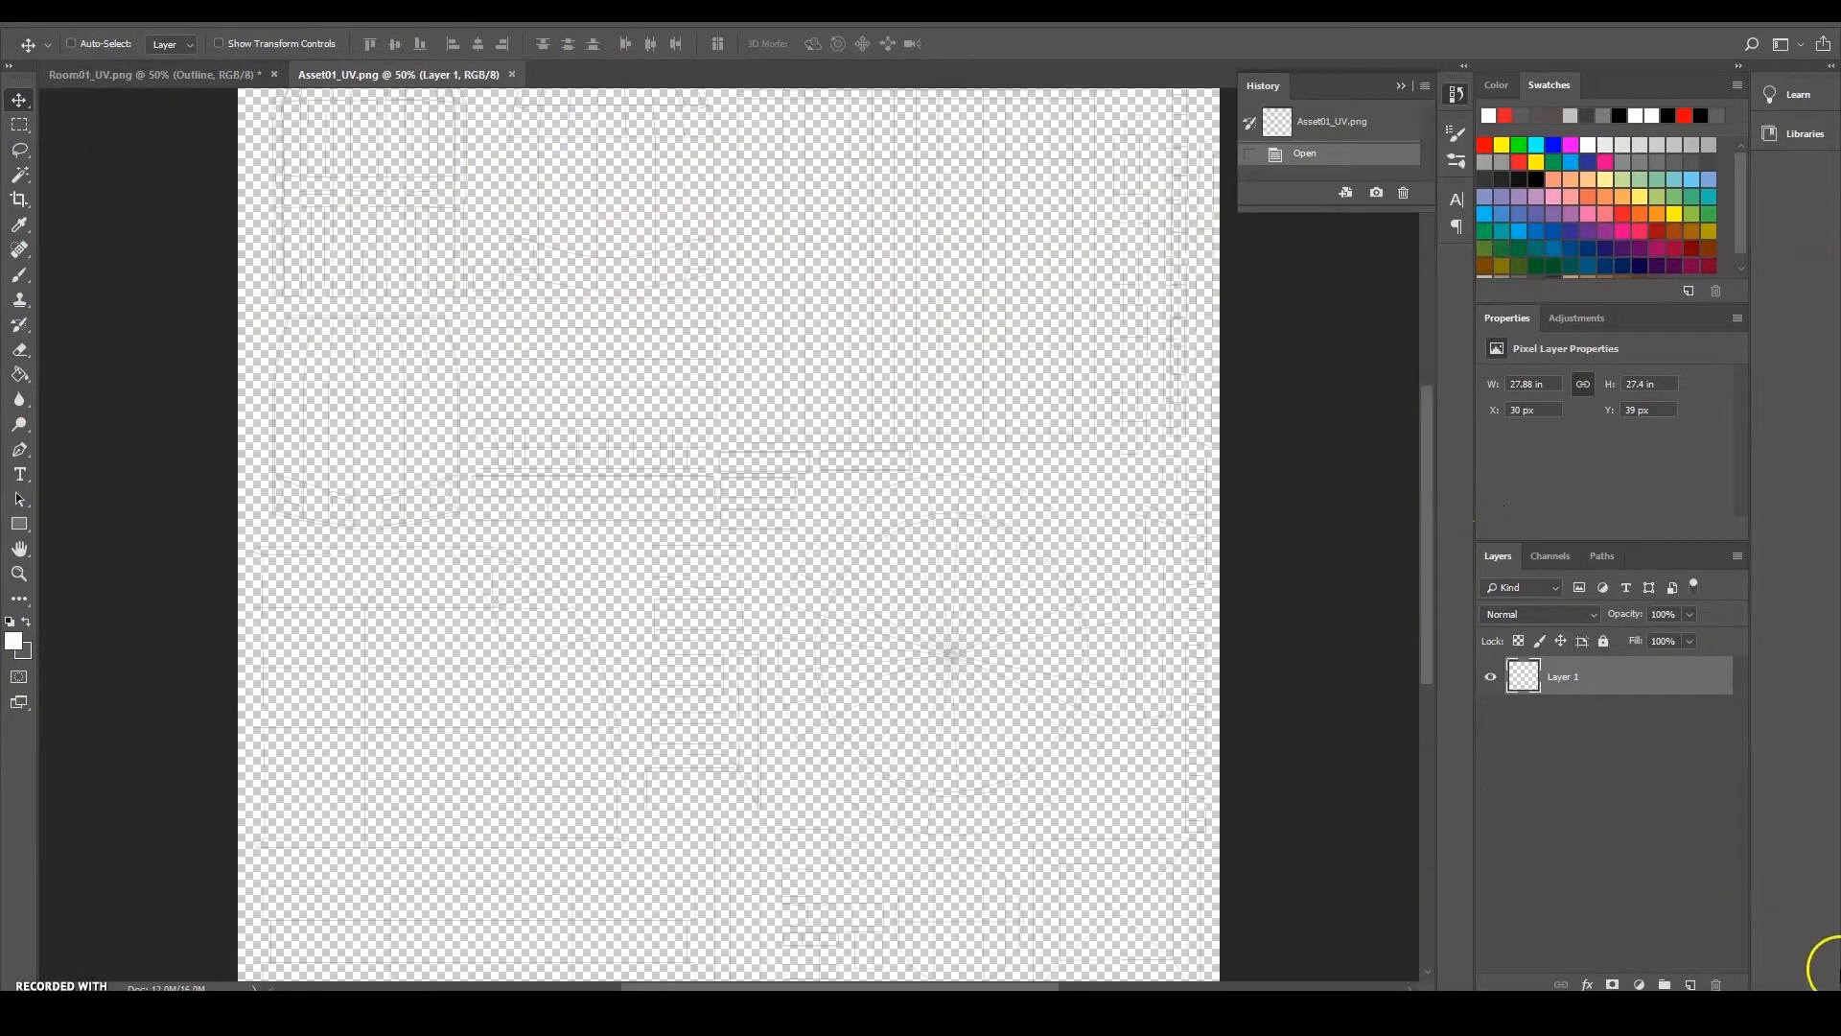
Add a new layer beneath Layer 1 in the Asset01_UV document and name it BG
{"action": "left_click", "coordinate": [1691, 985]}
{"action": "left_click_drag", "start_coordinate": [1583, 671], "coordinate": [1573, 719]}
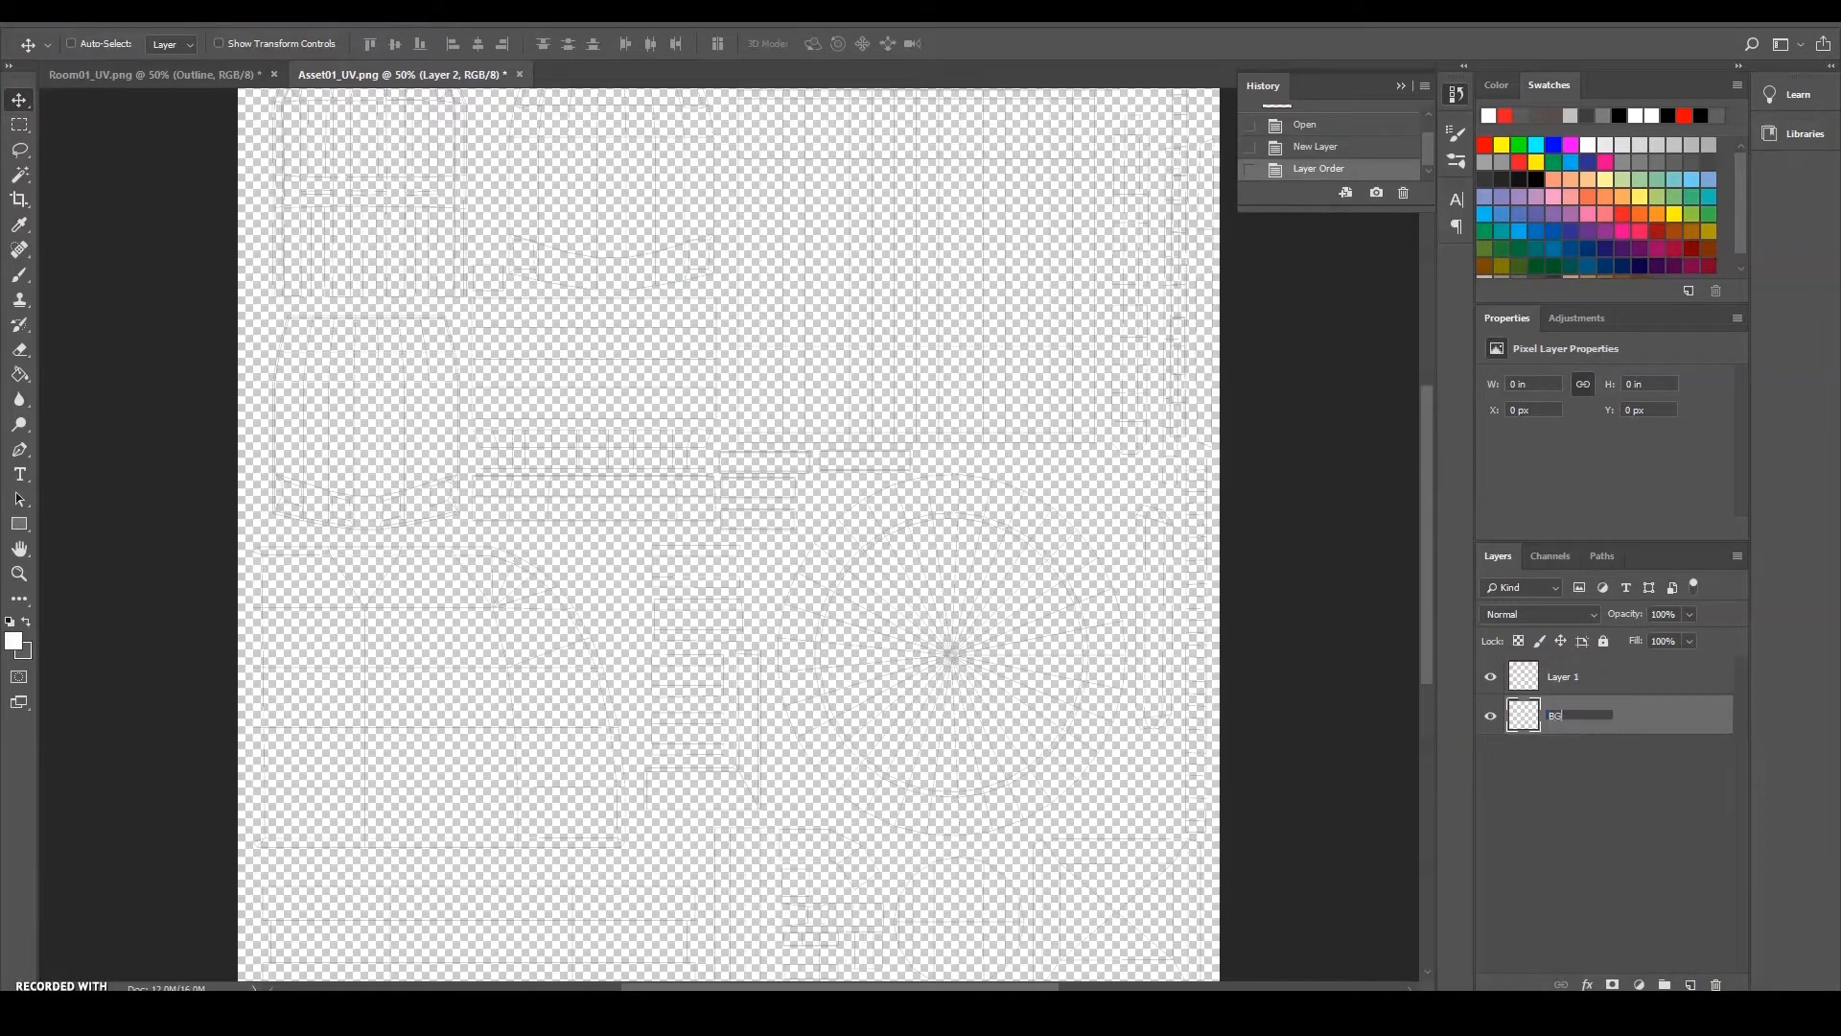
{"action": "key", "text": "Return"}
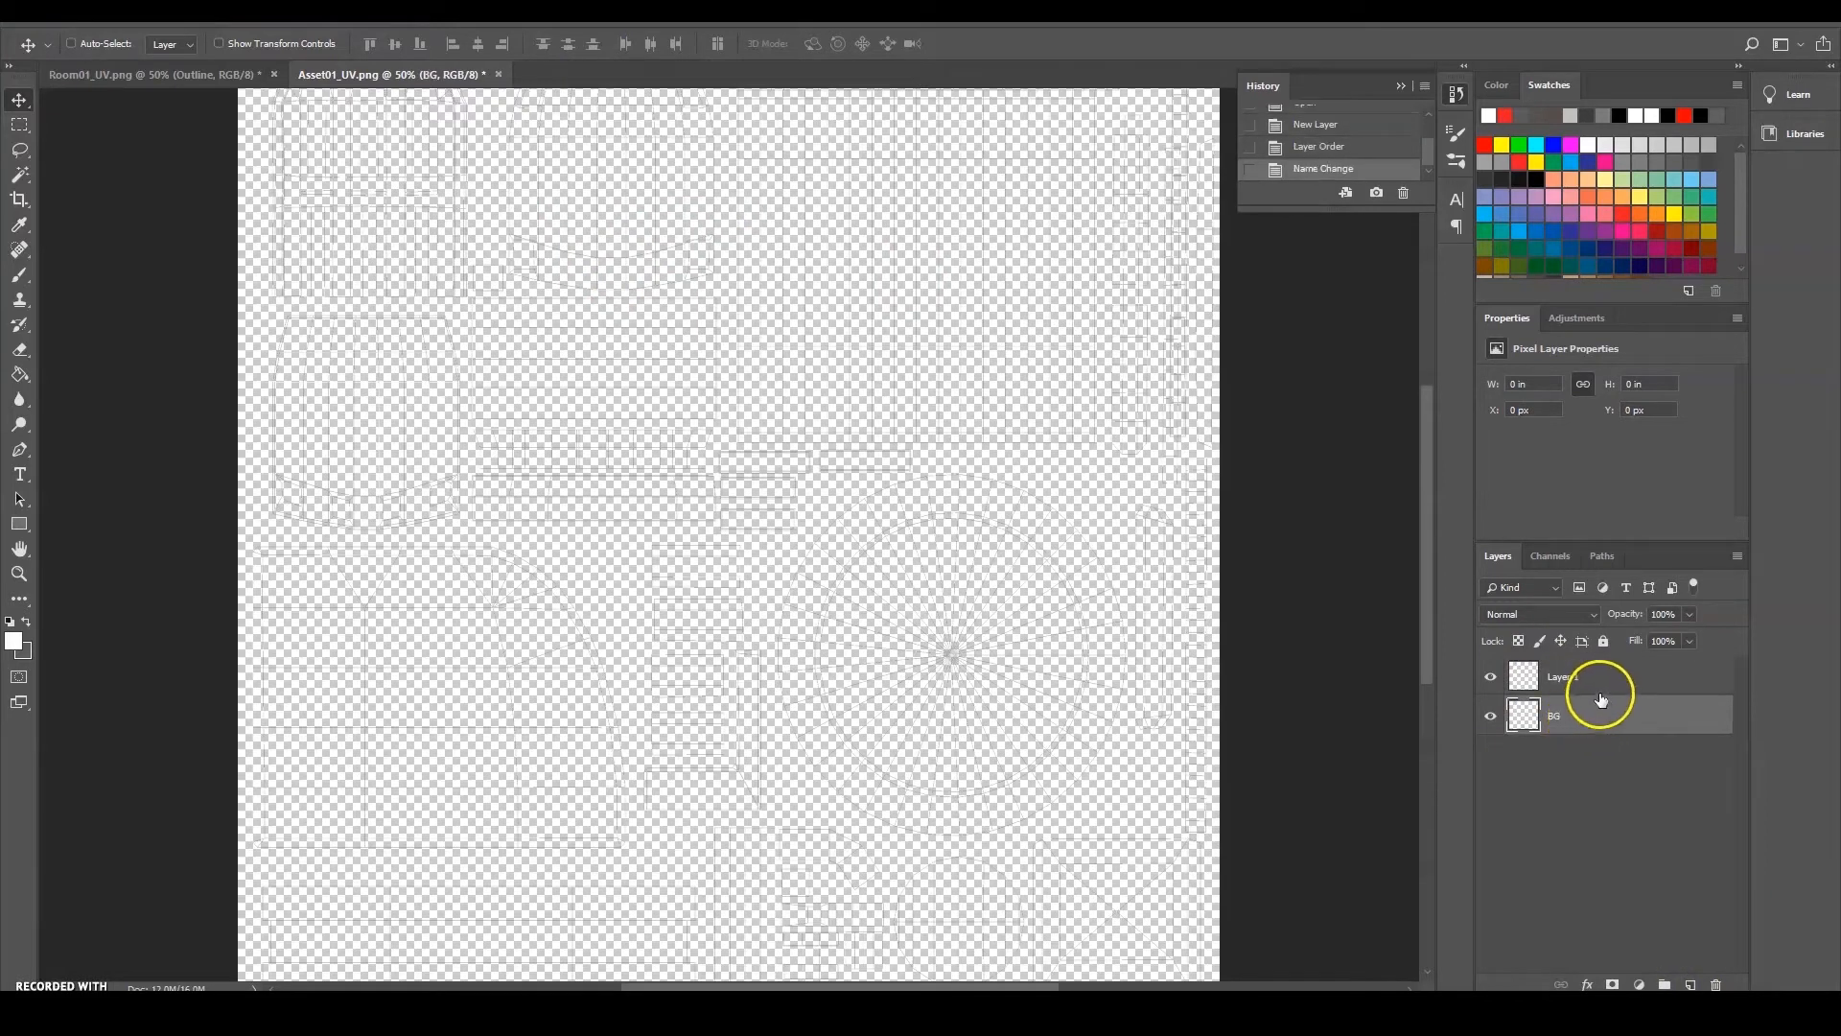
Set the foreground colour to black and fill Asset01_UV's BG layer with it using the Paint Bucket
{"action": "left_click", "coordinate": [28, 623]}
{"action": "left_click", "coordinate": [14, 639]}
{"action": "left_click_drag", "start_coordinate": [1266, 567], "coordinate": [1185, 767]}
{"action": "left_click", "coordinate": [1692, 462]}
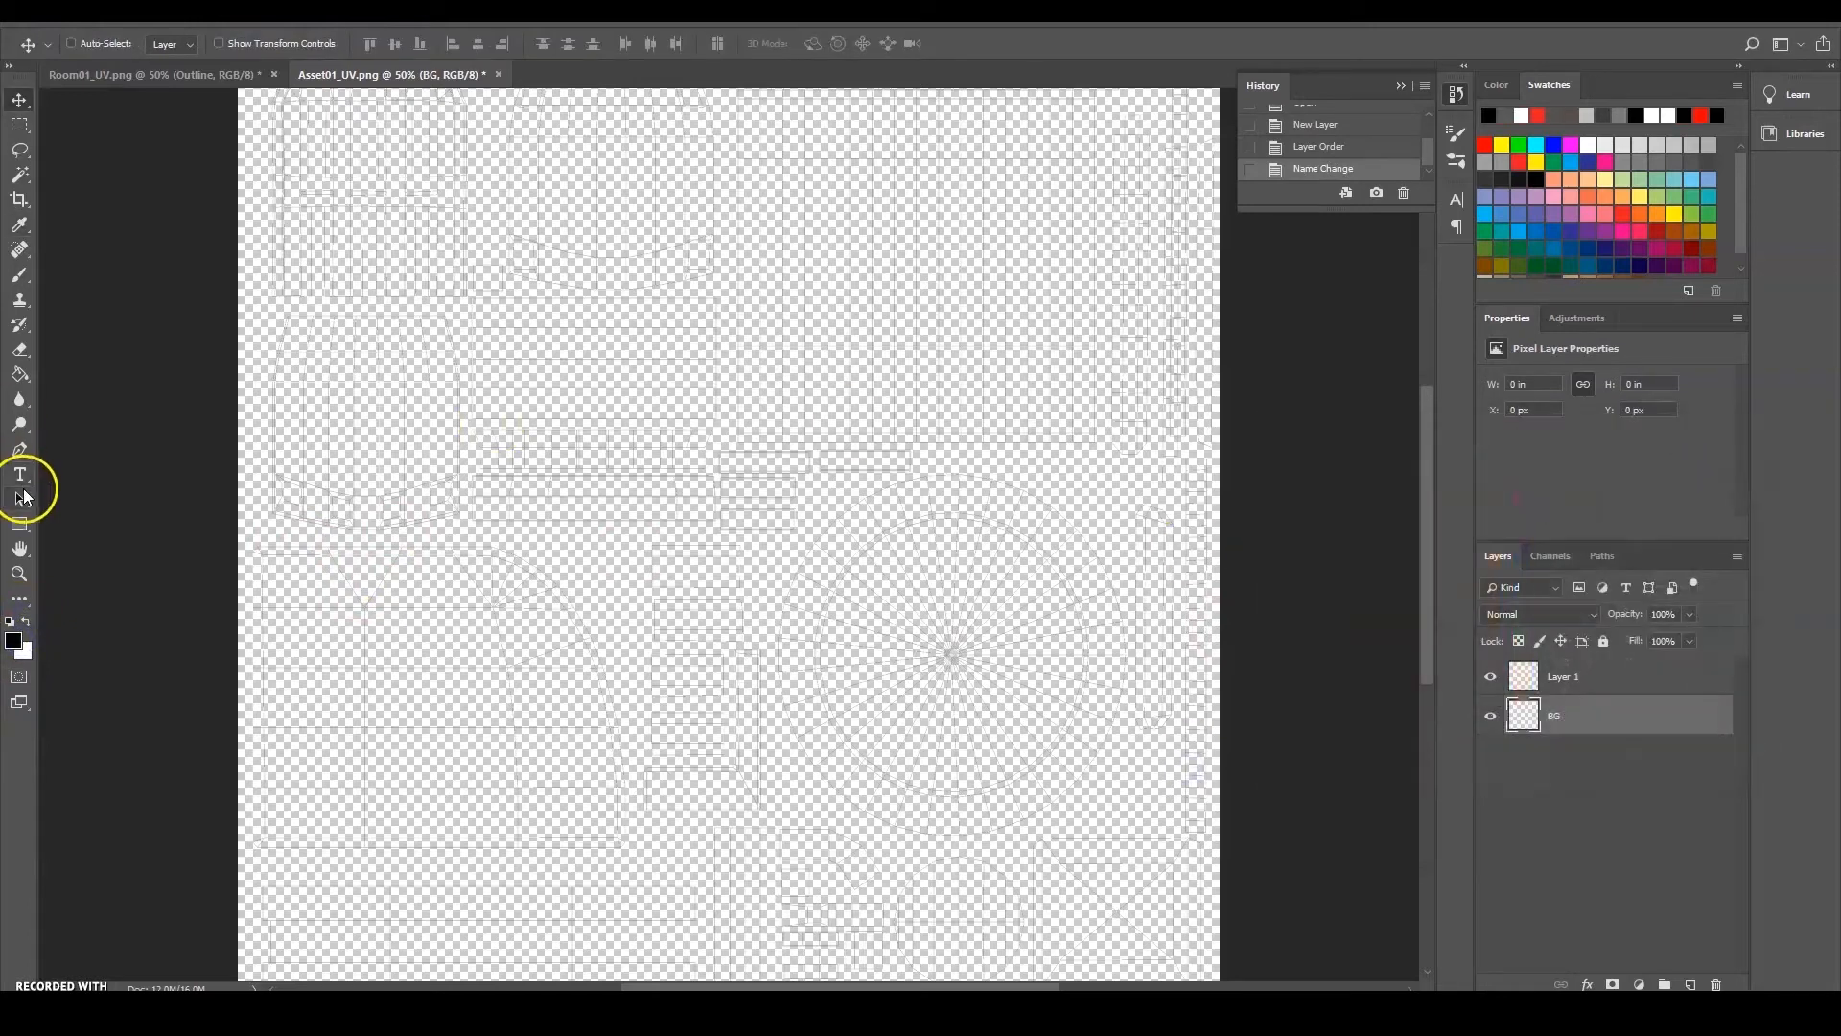
{"action": "left_click", "coordinate": [20, 373]}
{"action": "left_click", "coordinate": [835, 621]}
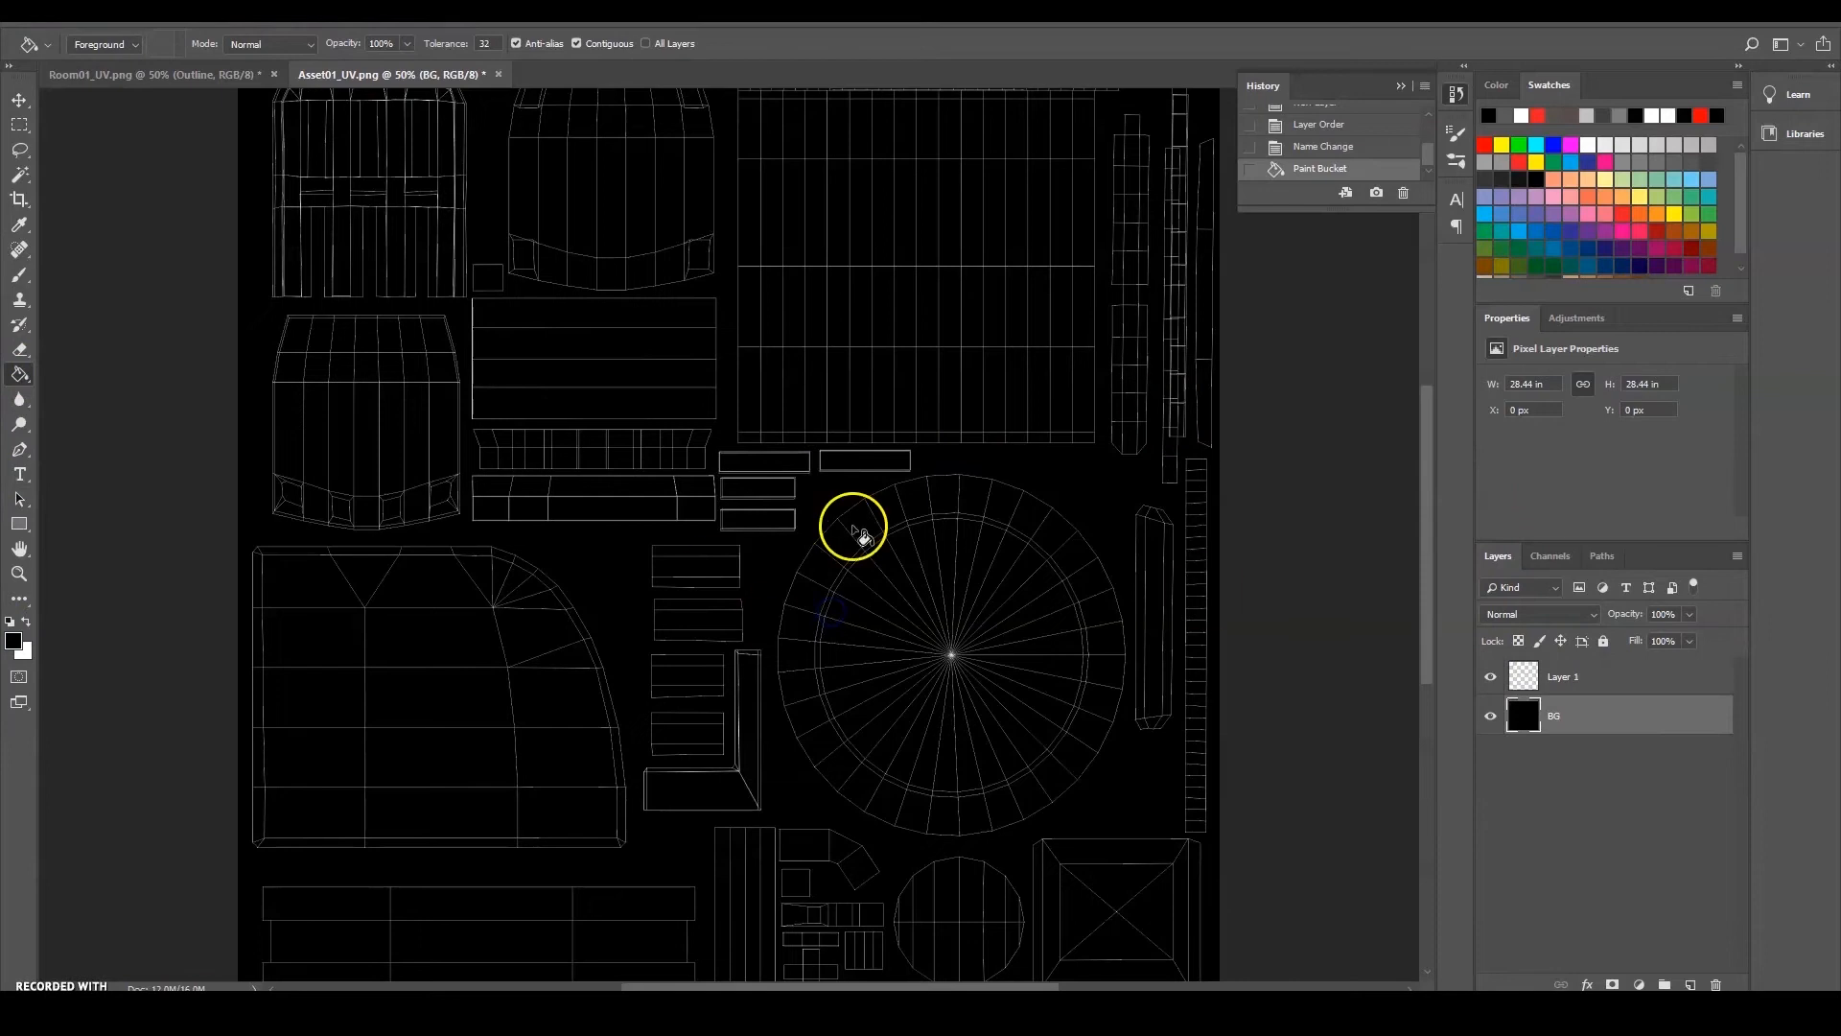
Rename Layer 1 in the Asset01_UV document as Outline
{"action": "left_click", "coordinate": [1563, 676]}
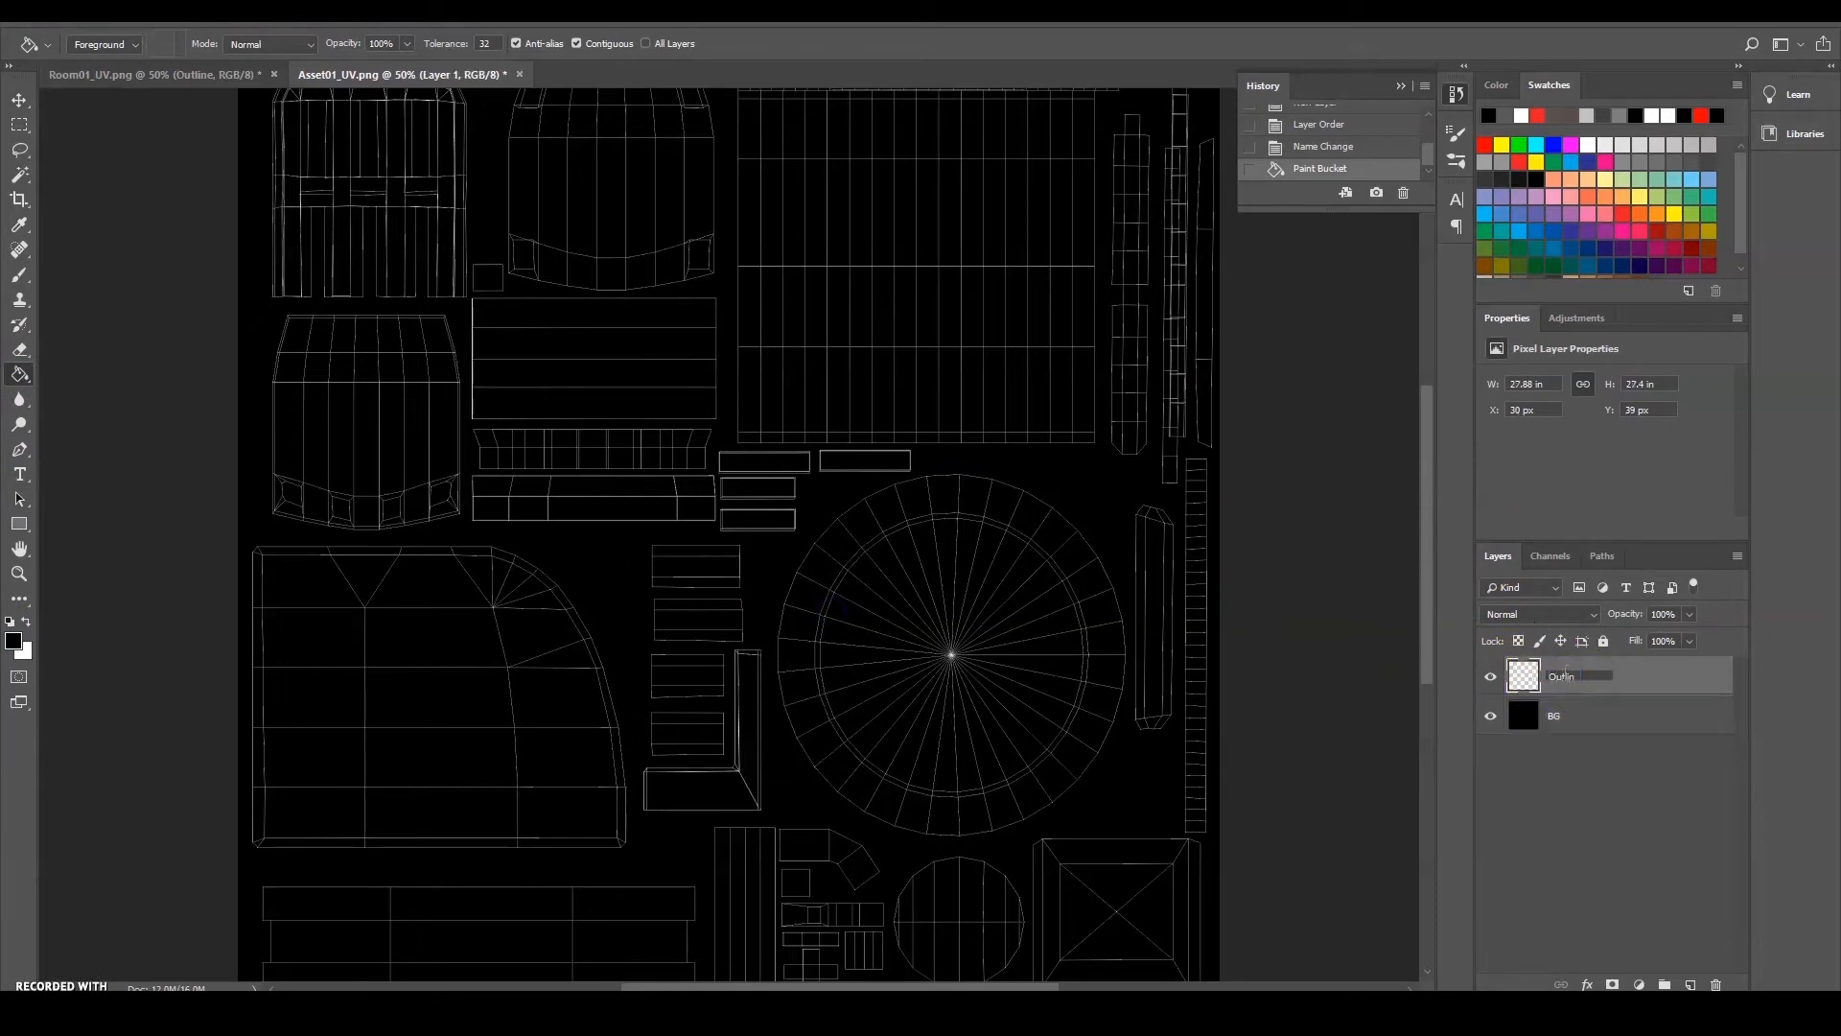
{"action": "key", "text": "Return"}
{"action": "left_click", "coordinate": [176, 72]}
{"action": "left_click", "coordinate": [331, 73]}
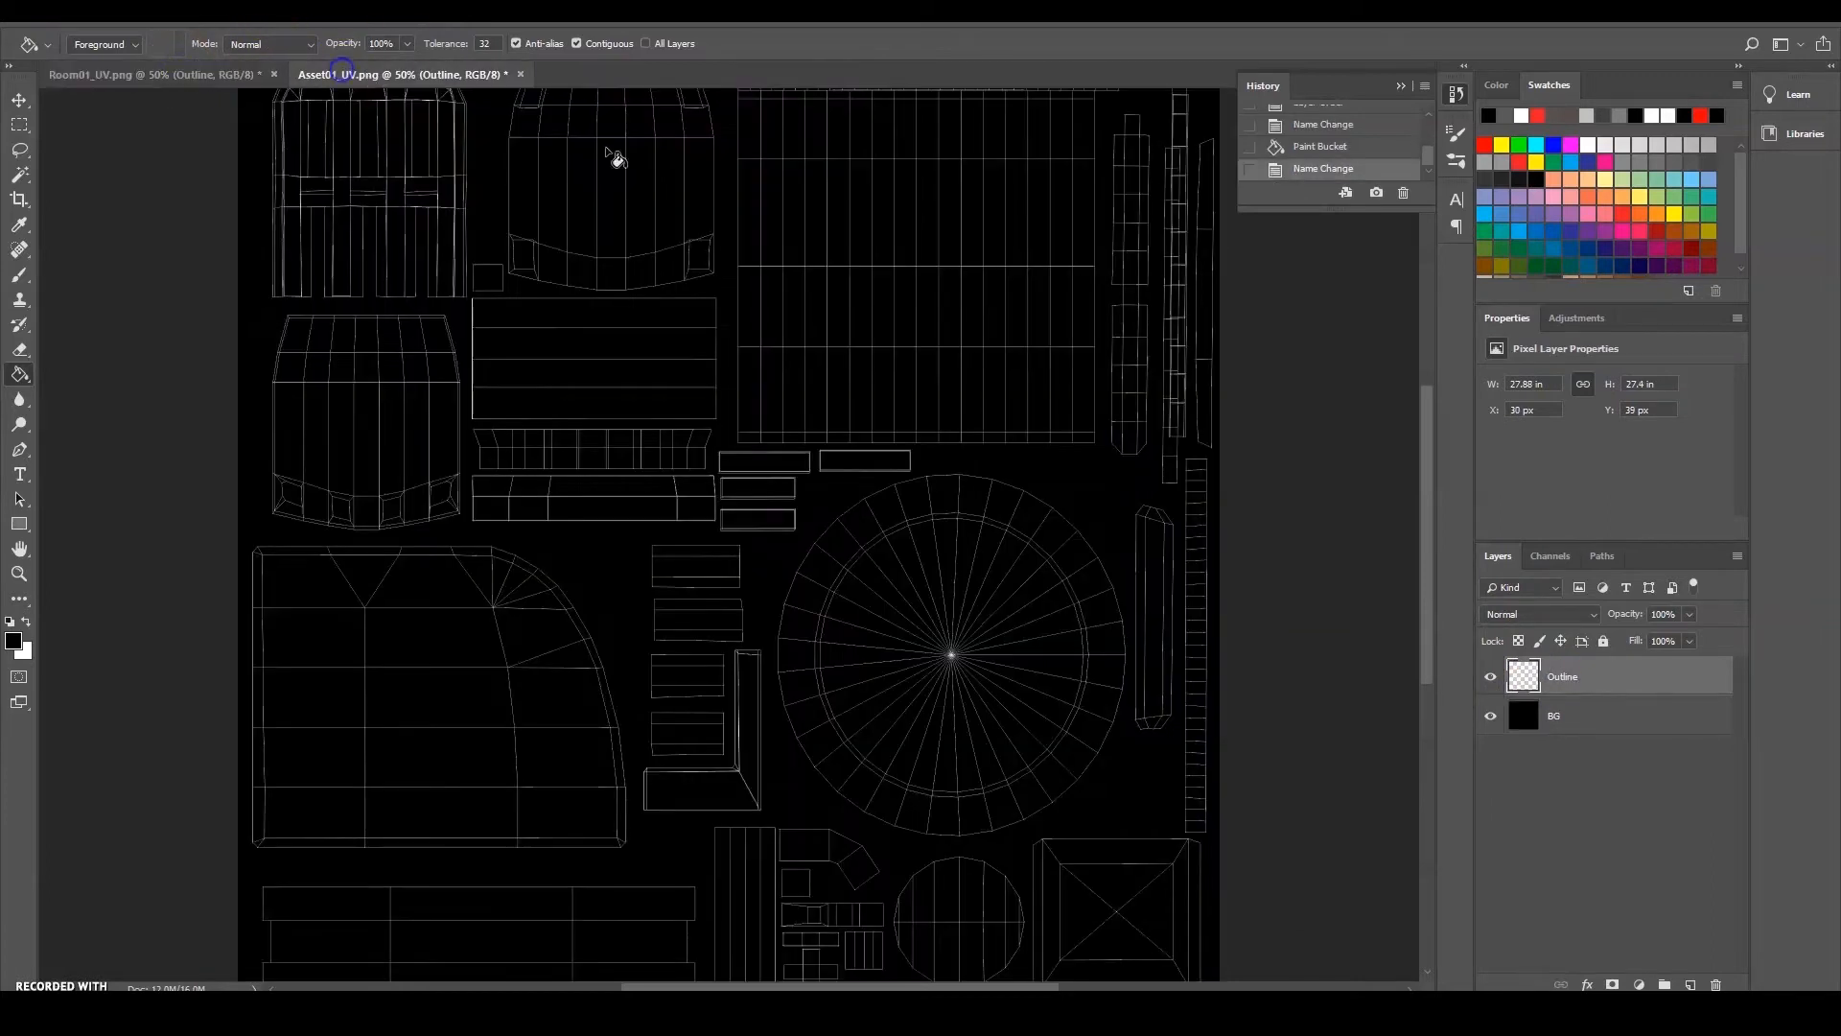
Brighten Asset01_UV's Outline layer with a Levels adjustment by lowering the white input level
{"action": "left_click", "coordinate": [153, 25]}
{"action": "left_click", "coordinate": [149, 63]}
{"action": "left_click", "coordinate": [493, 84]}
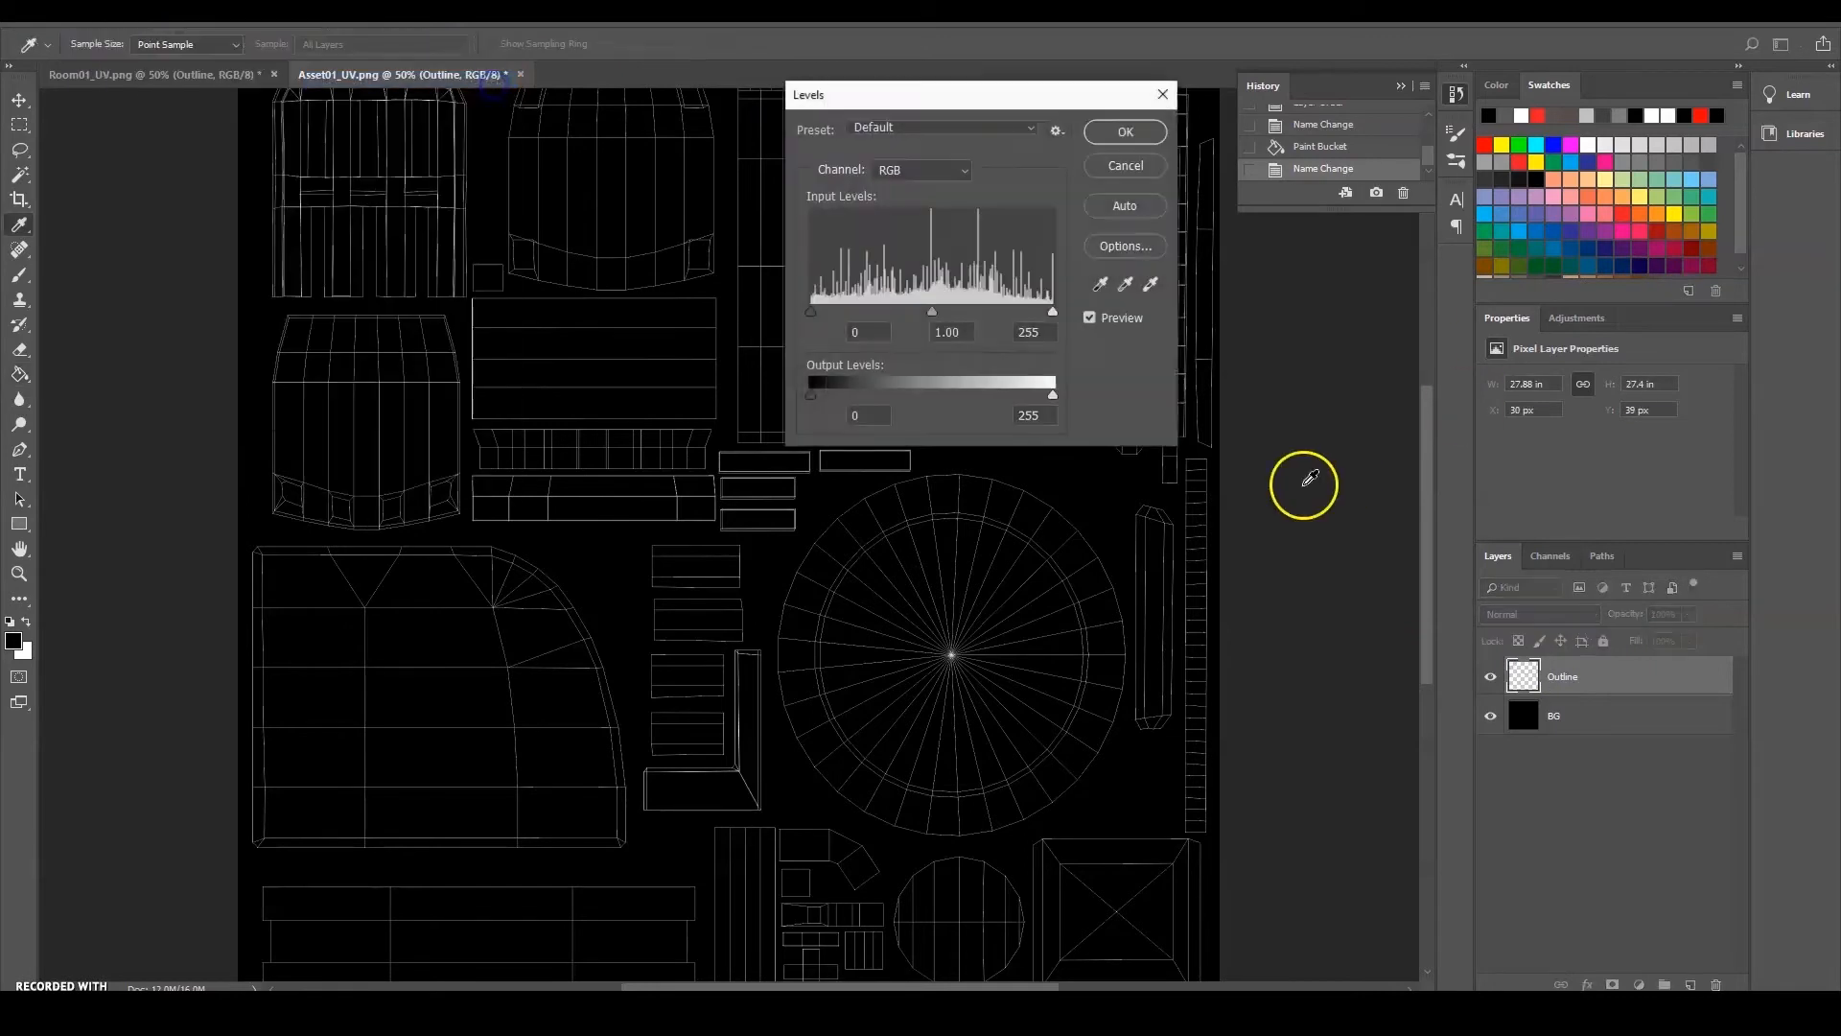
{"action": "left_click_drag", "start_coordinate": [1044, 314], "coordinate": [875, 307]}
{"action": "left_click_drag", "start_coordinate": [884, 307], "coordinate": [933, 317]}
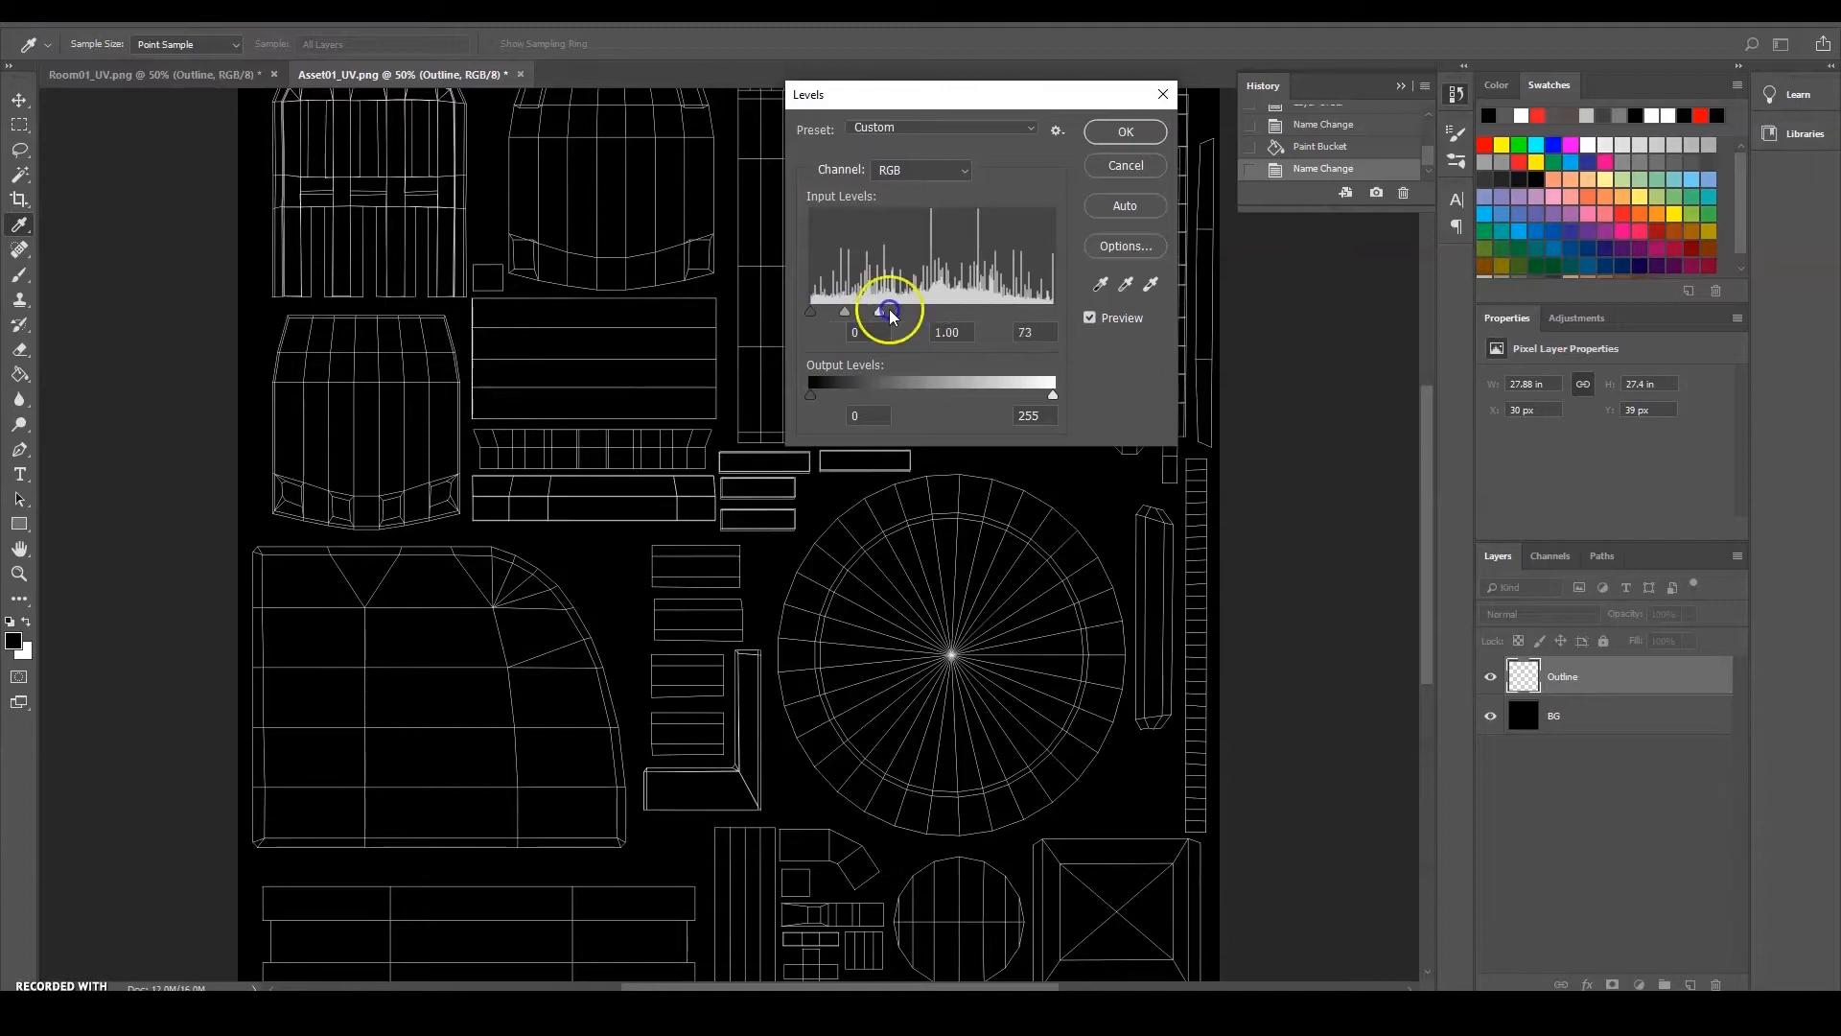
{"action": "left_click", "coordinate": [1126, 132]}
{"action": "left_click", "coordinate": [19, 99]}
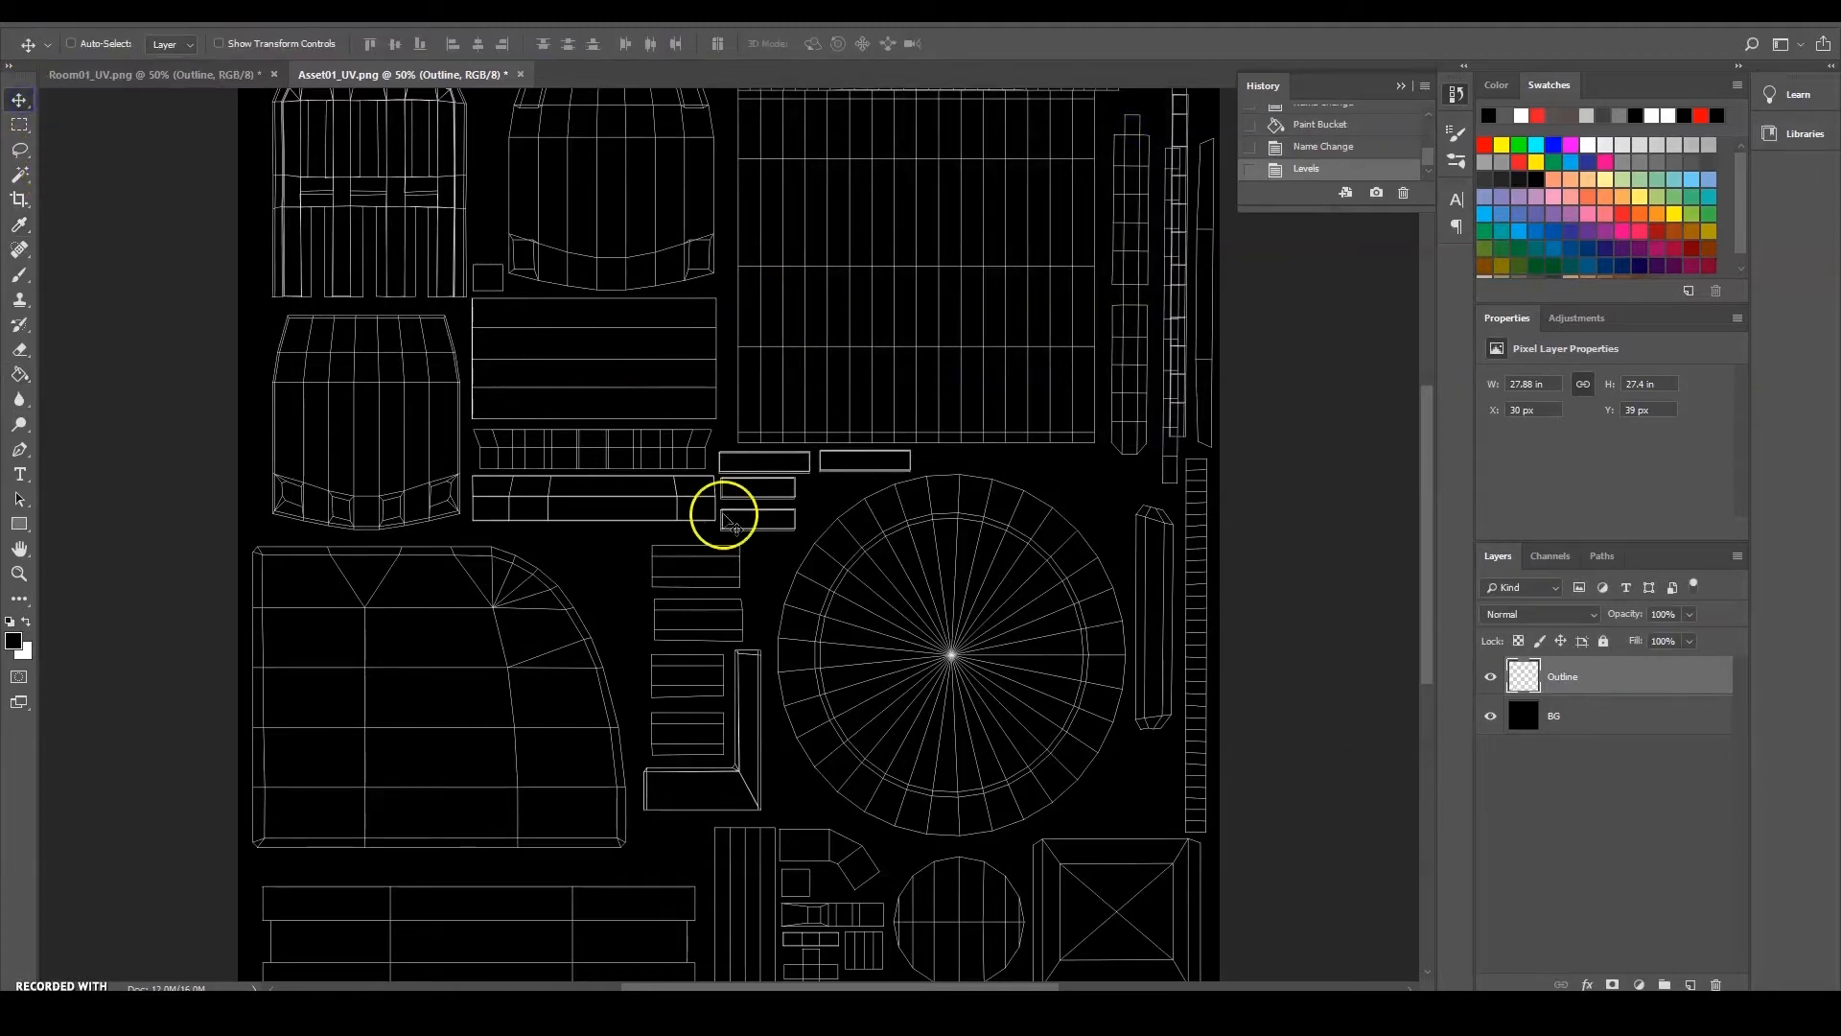
{"action": "left_click", "coordinate": [226, 75]}
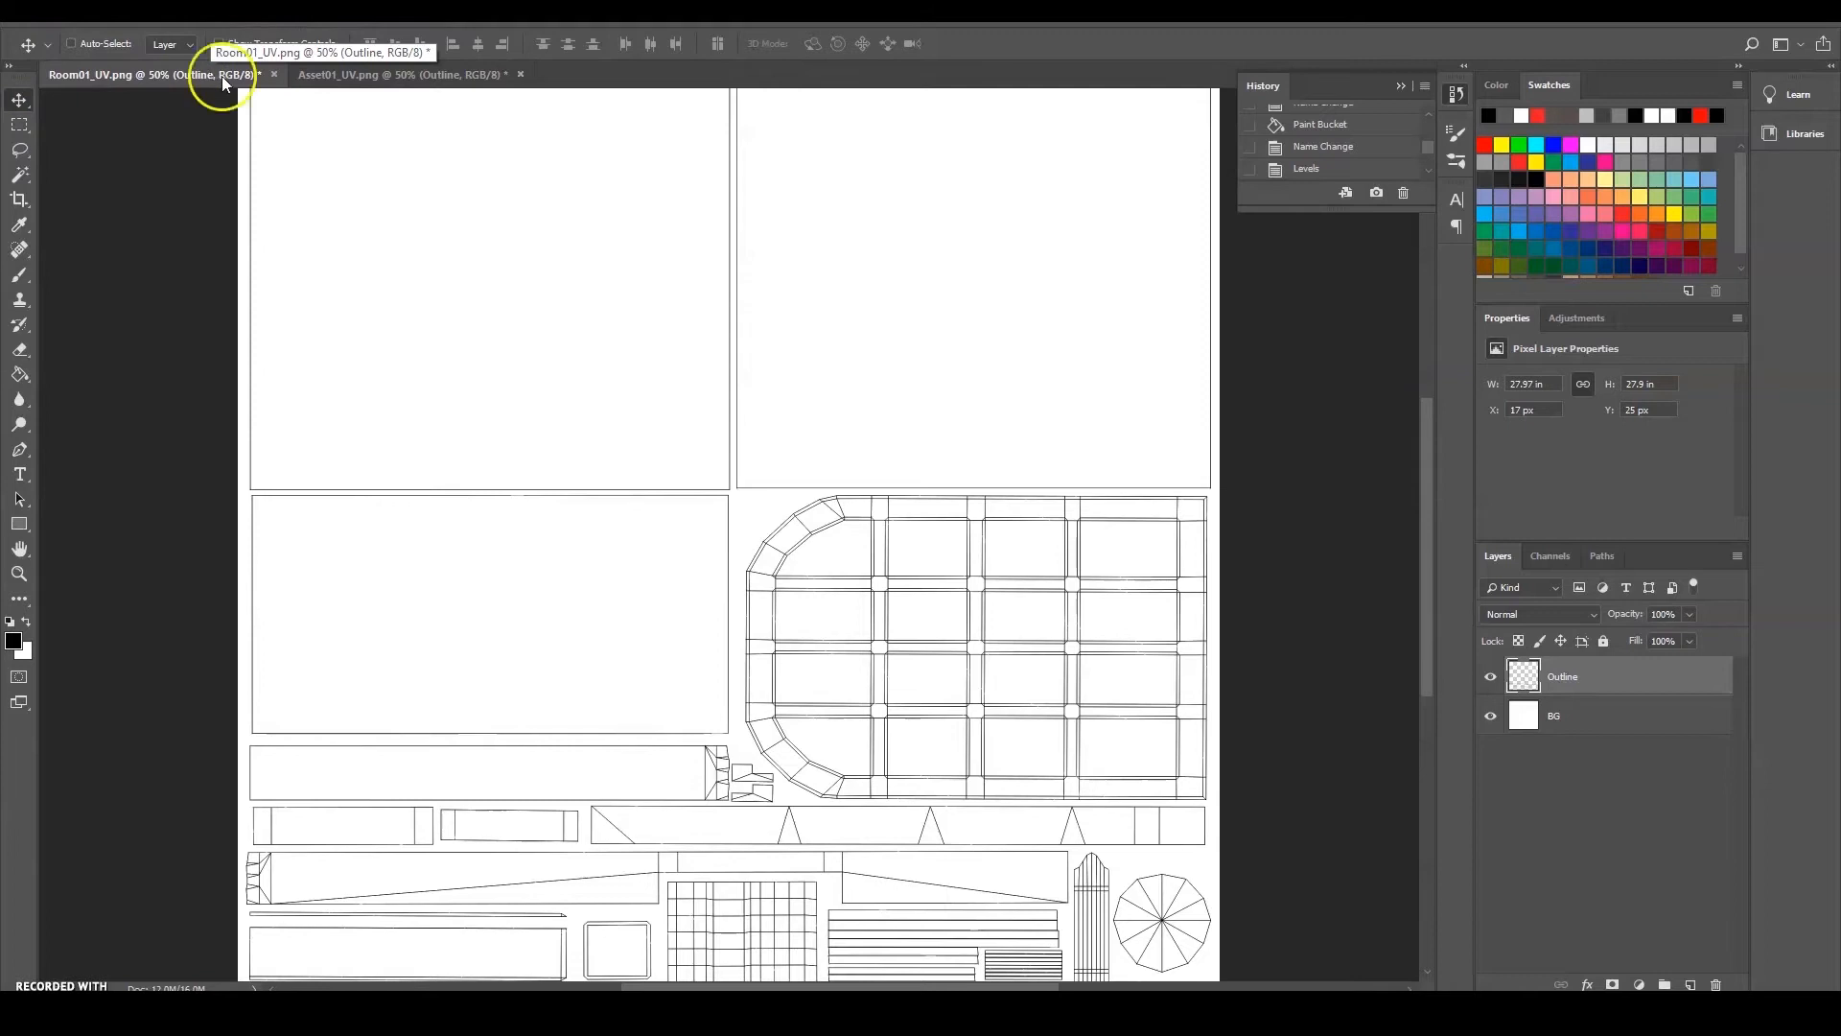
{"action": "left_click", "coordinate": [384, 74]}
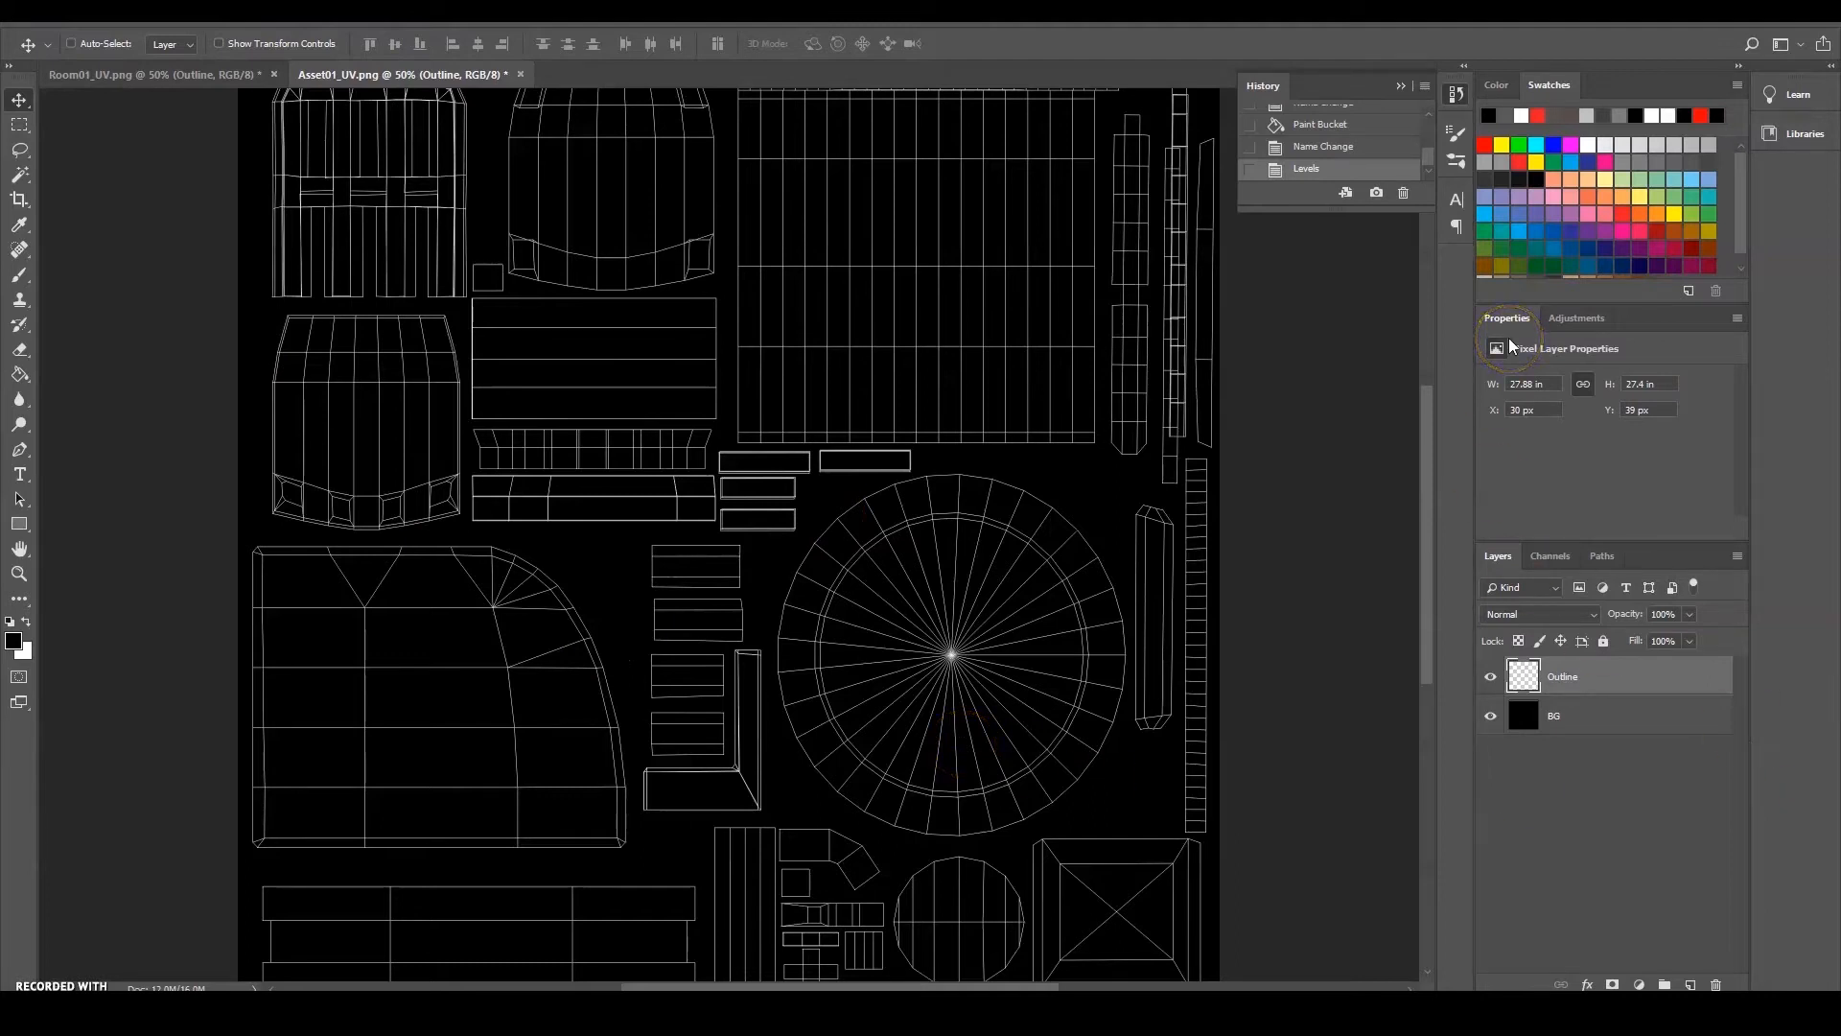
{"action": "left_click", "coordinate": [160, 88]}
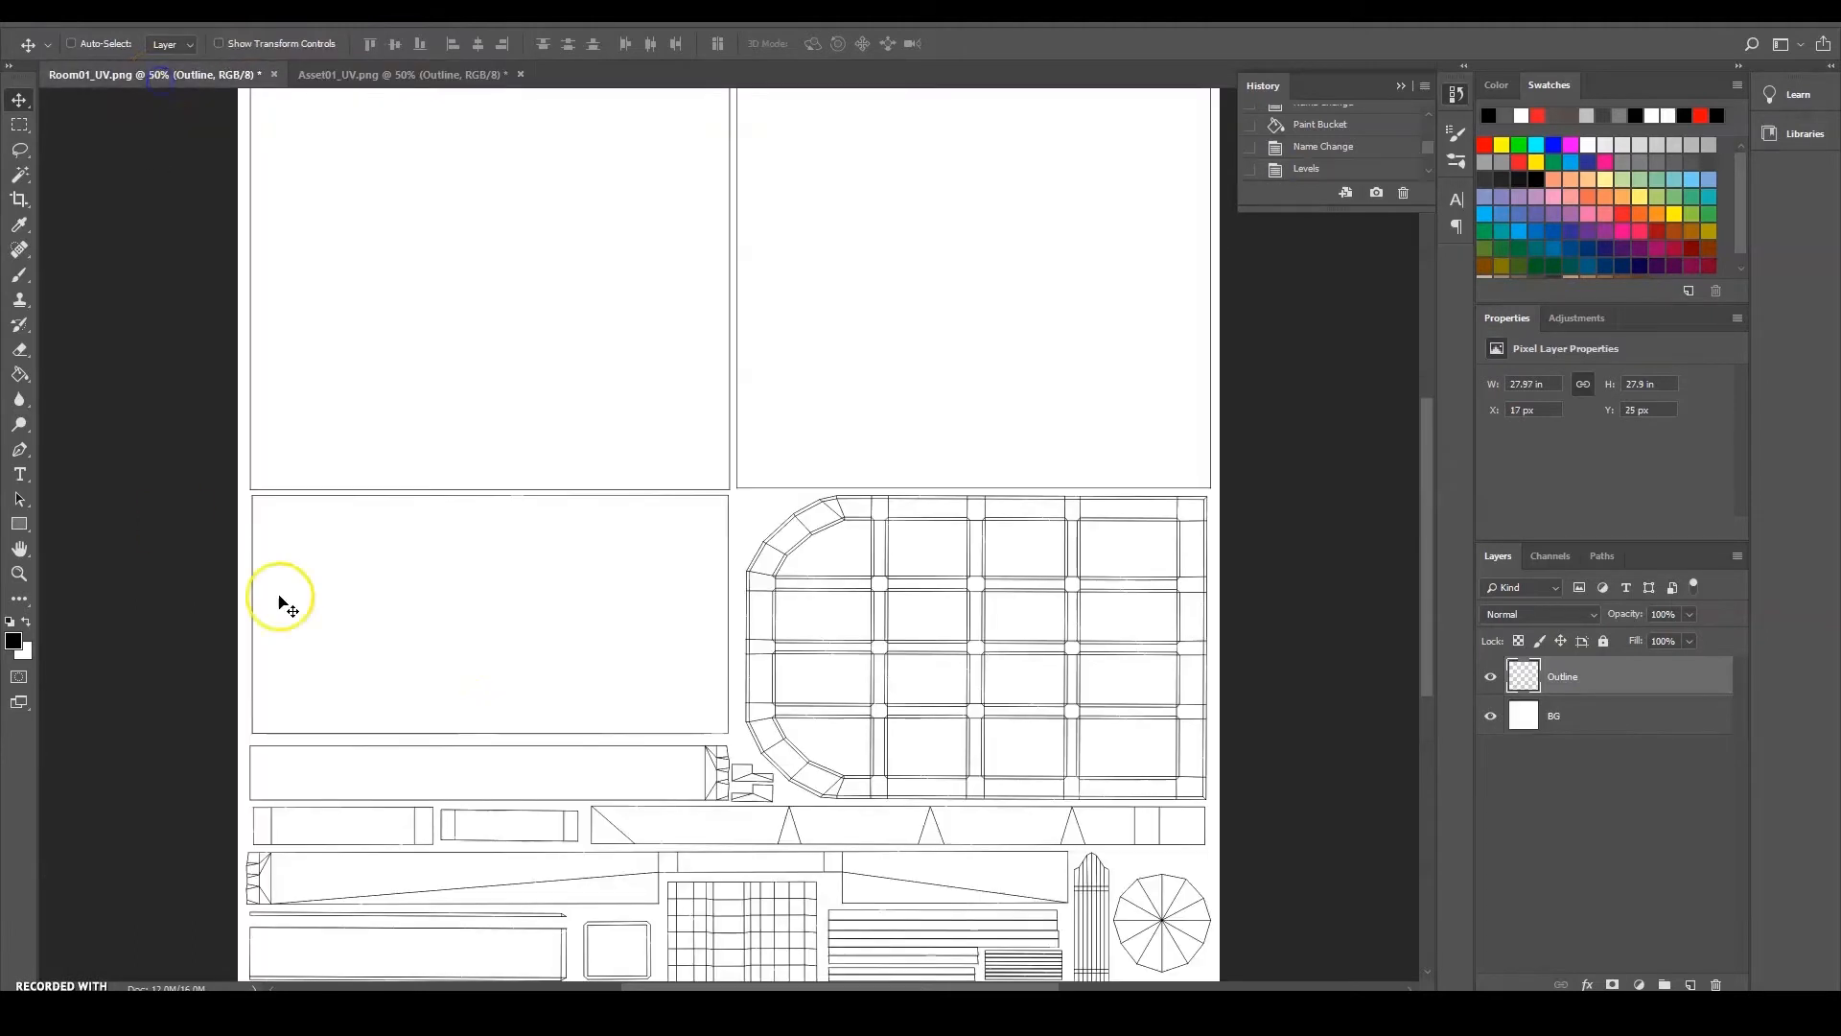
Set the foreground colour to mid-grey 828282 and fill Asset01_UV's BG layer with it using the Paint Bucket
{"action": "left_click", "coordinate": [415, 78]}
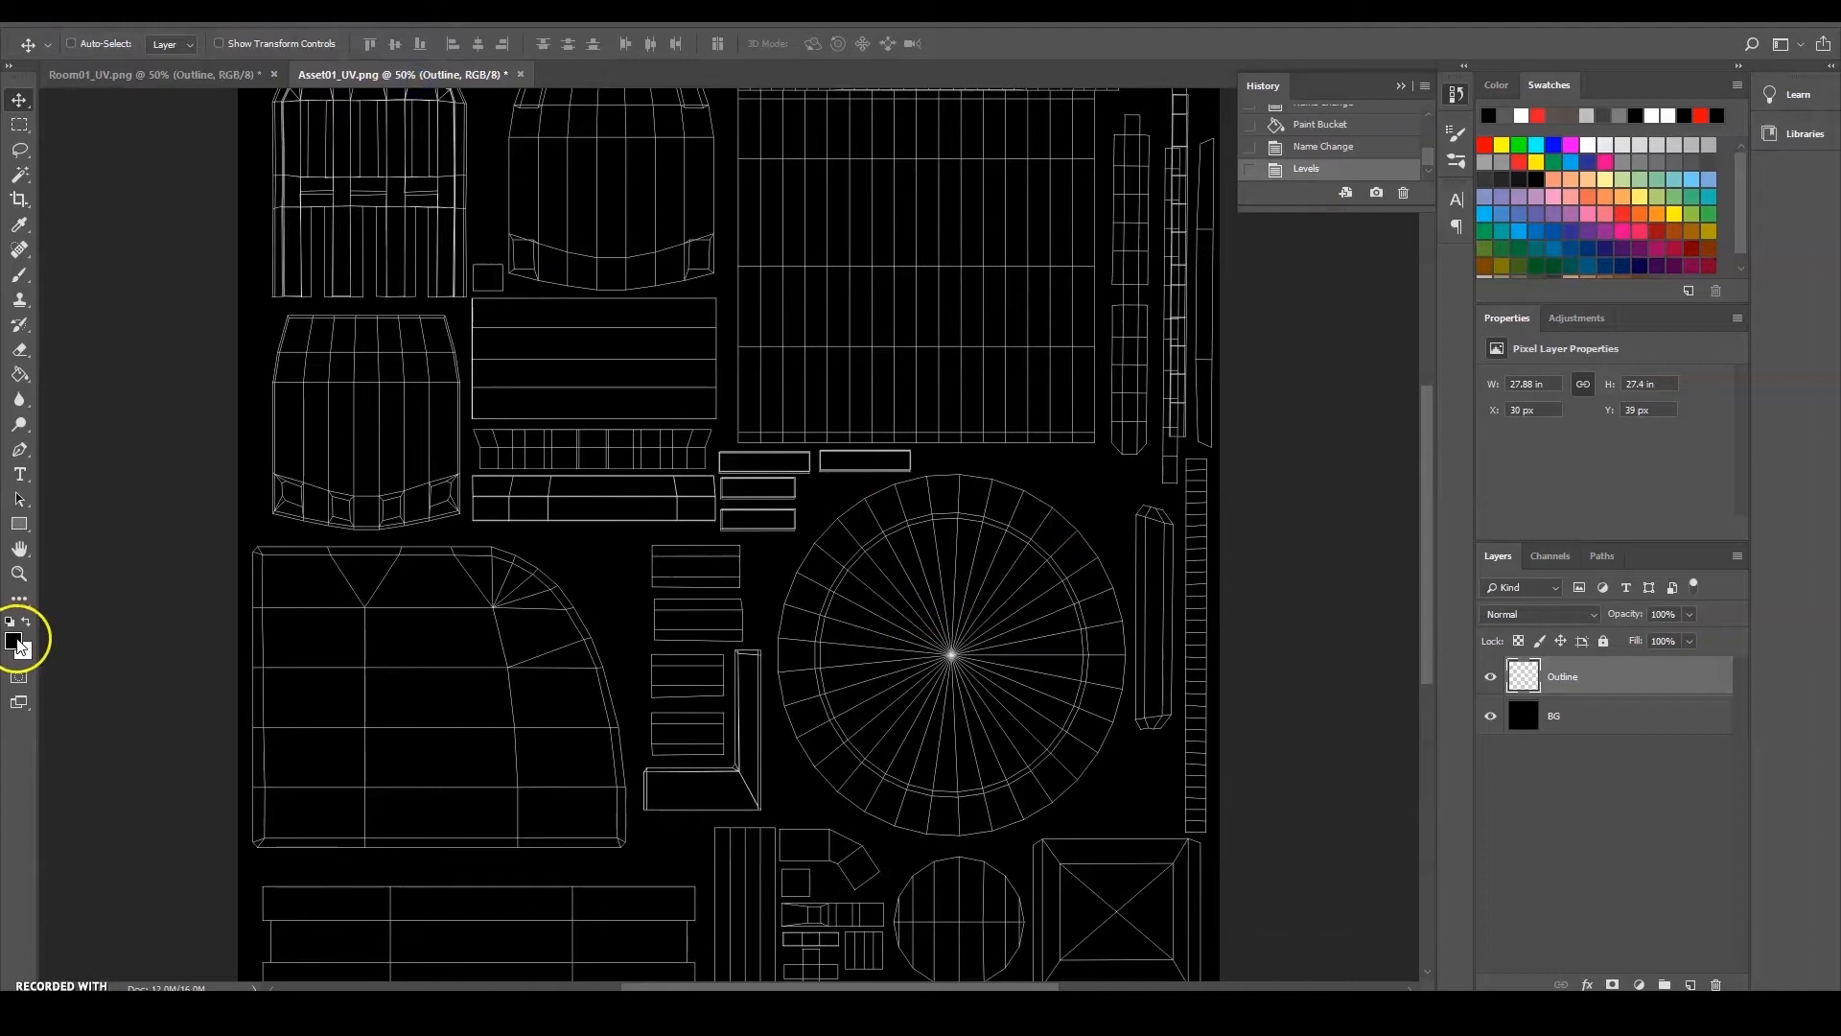
{"action": "left_click", "coordinate": [15, 642]}
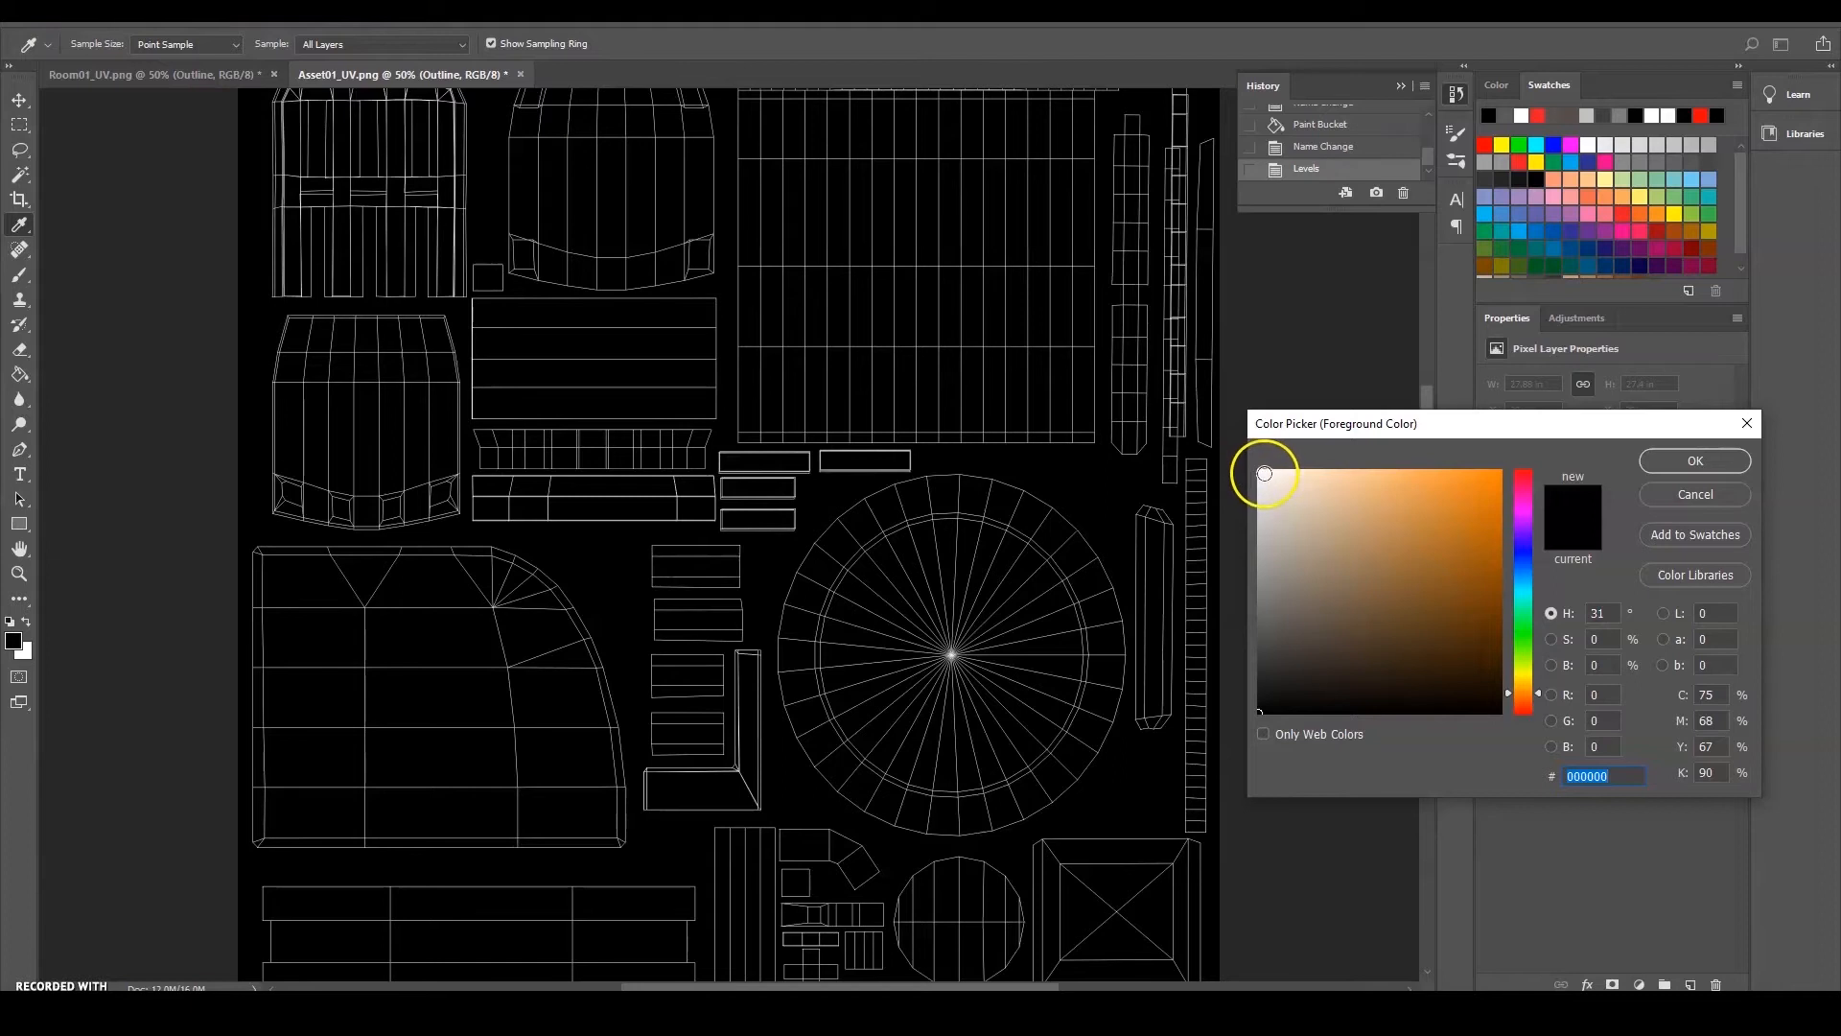
{"action": "mouse_move", "coordinate": [1263, 512]}
{"action": "left_mouse_down"}
{"action": "mouse_move", "coordinate": [1254, 633]}
{"action": "mouse_move", "coordinate": [1234, 534]}
{"action": "mouse_move", "coordinate": [1251, 675]}
{"action": "mouse_move", "coordinate": [1239, 601]}
{"action": "mouse_move", "coordinate": [1429, 578]}
{"action": "mouse_move", "coordinate": [1292, 578]}
{"action": "mouse_move", "coordinate": [1255, 597]}
{"action": "mouse_move", "coordinate": [1255, 683]}
{"action": "mouse_move", "coordinate": [1246, 581]}
{"action": "mouse_move", "coordinate": [1574, 493]}
{"action": "mouse_move", "coordinate": [1327, 608]}
{"action": "mouse_move", "coordinate": [1241, 590]}
{"action": "left_mouse_up"}
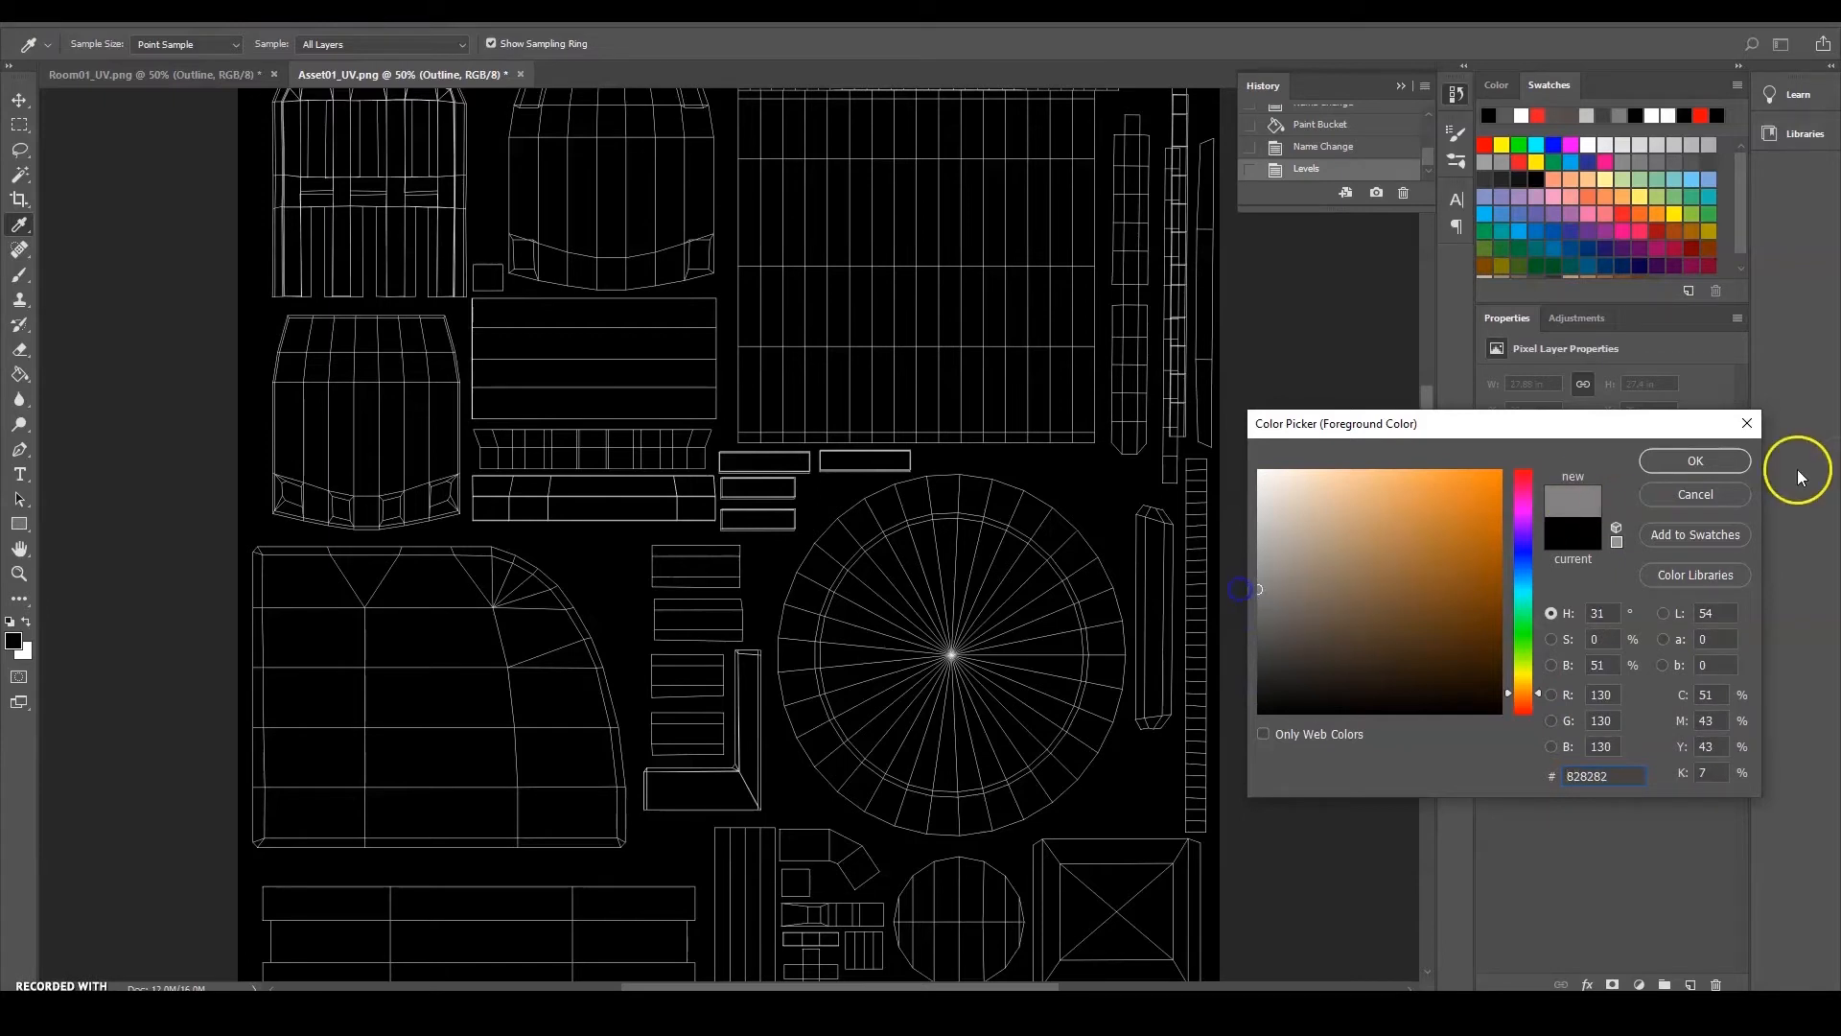
{"action": "left_click", "coordinate": [1696, 462]}
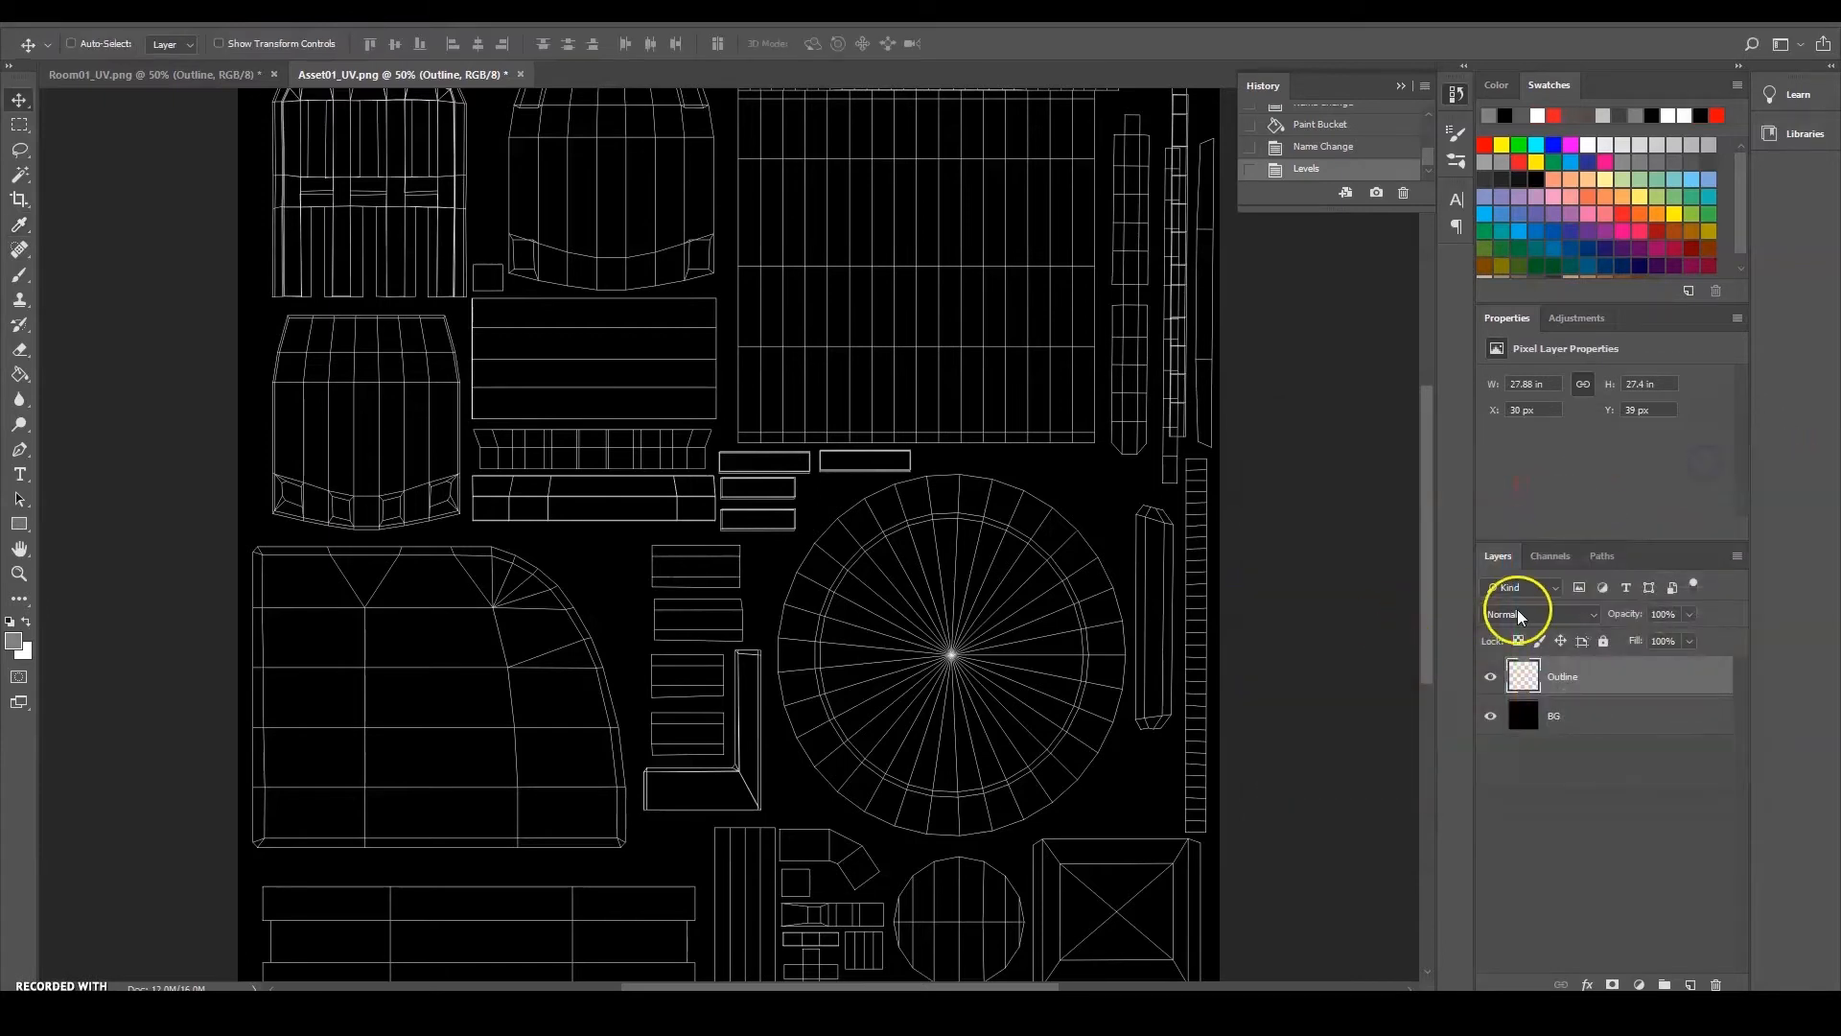
{"action": "left_click", "coordinate": [1584, 716]}
{"action": "left_click", "coordinate": [19, 374]}
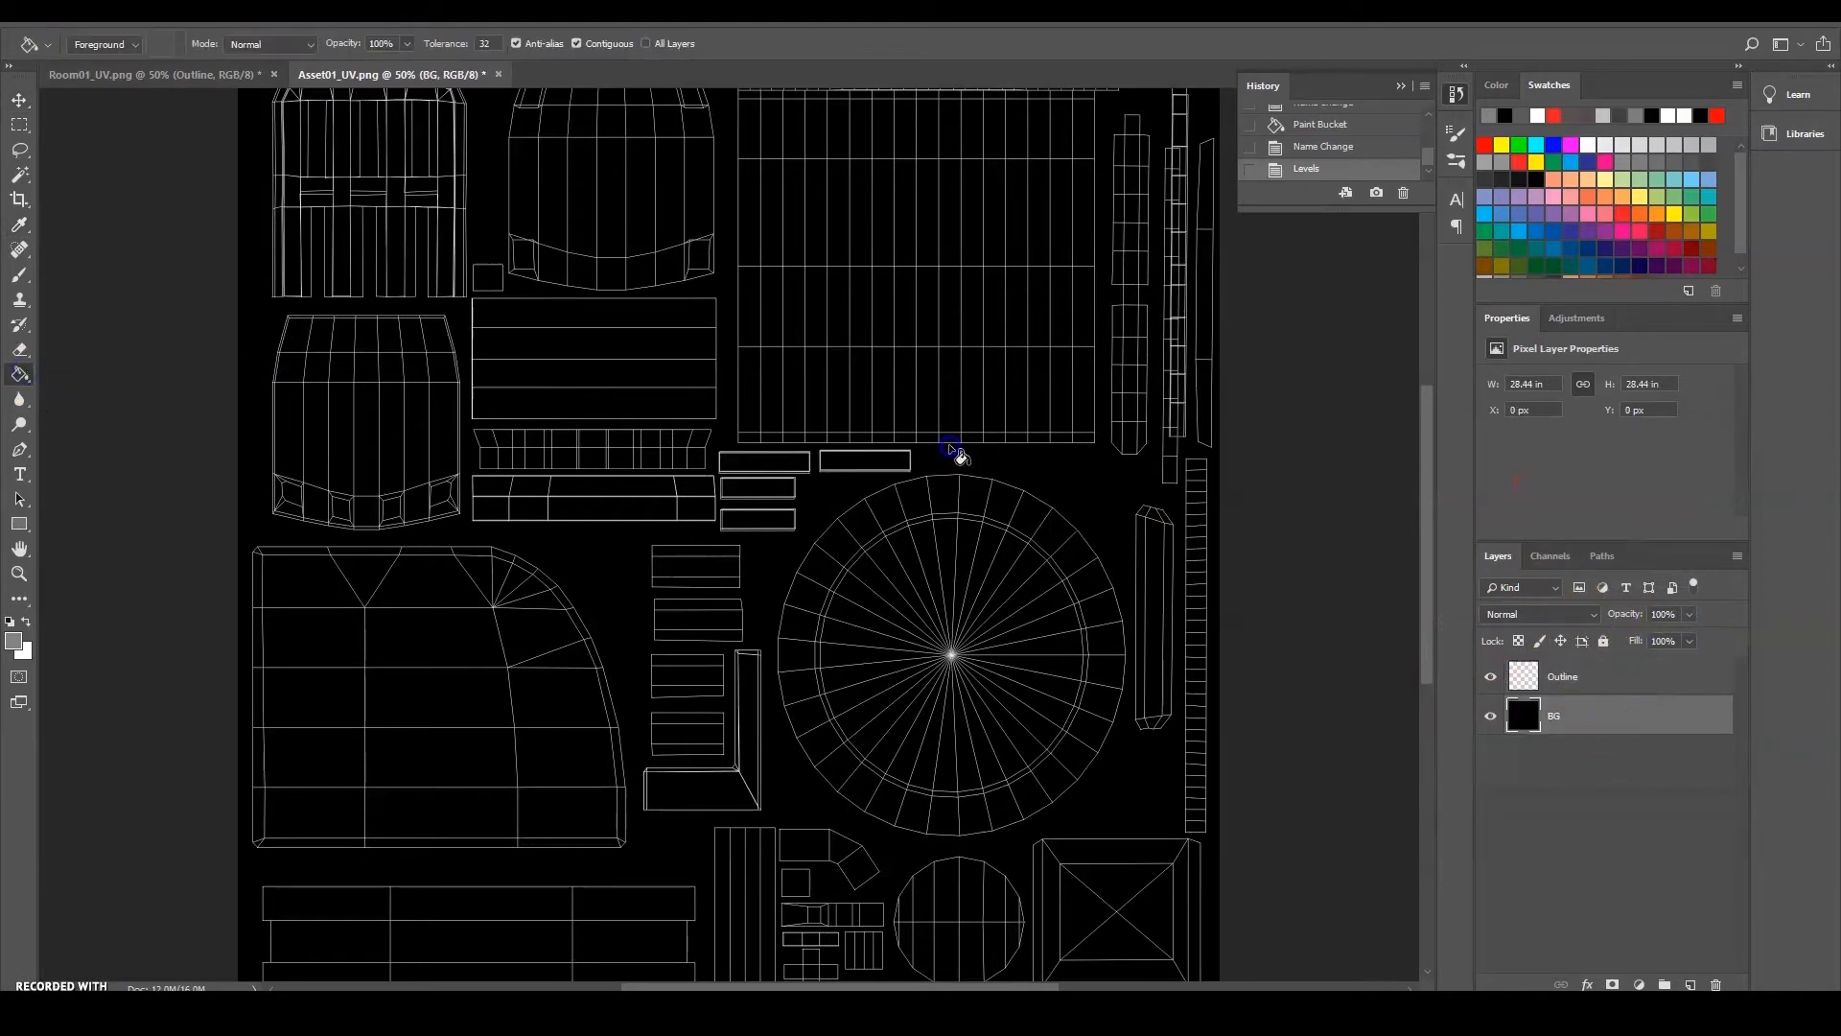
{"action": "left_click", "coordinate": [950, 447]}
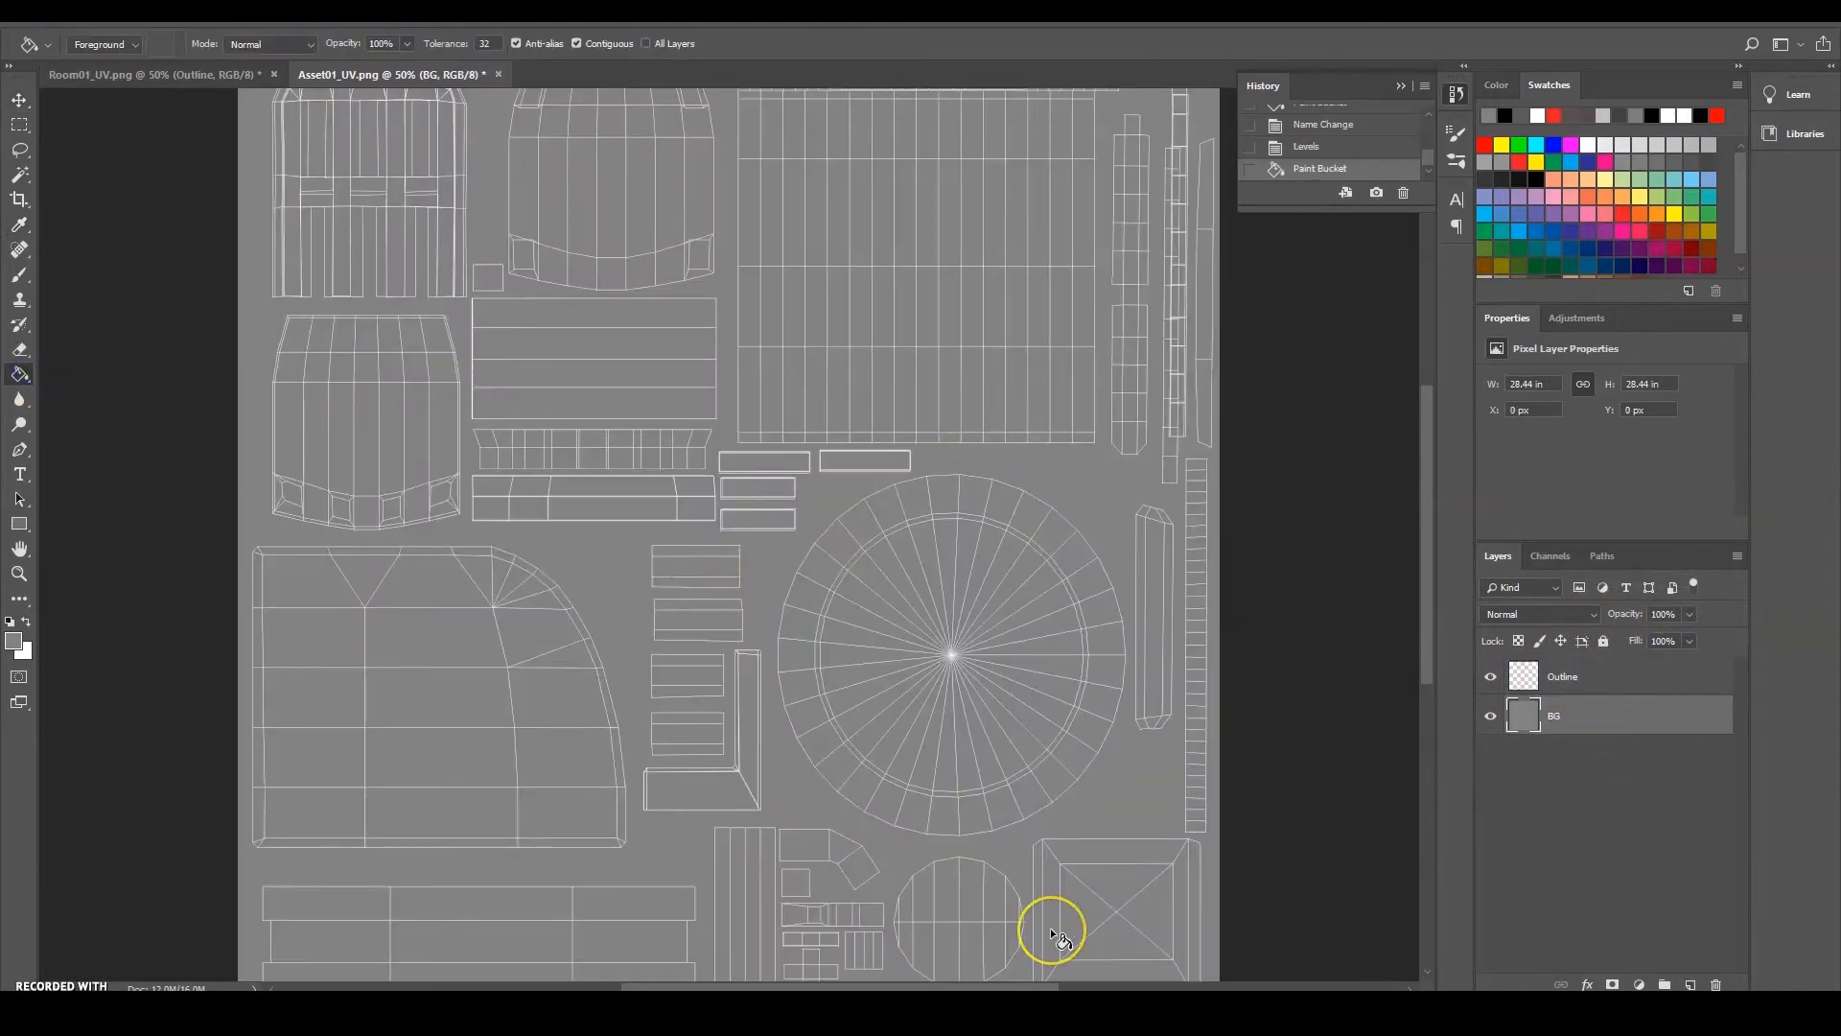
Fill the BG layer of the Room01_UV document with the same mid-grey, undoing any fill made on its Outline layer
{"action": "left_click", "coordinate": [219, 74]}
{"action": "left_click", "coordinate": [926, 365]}
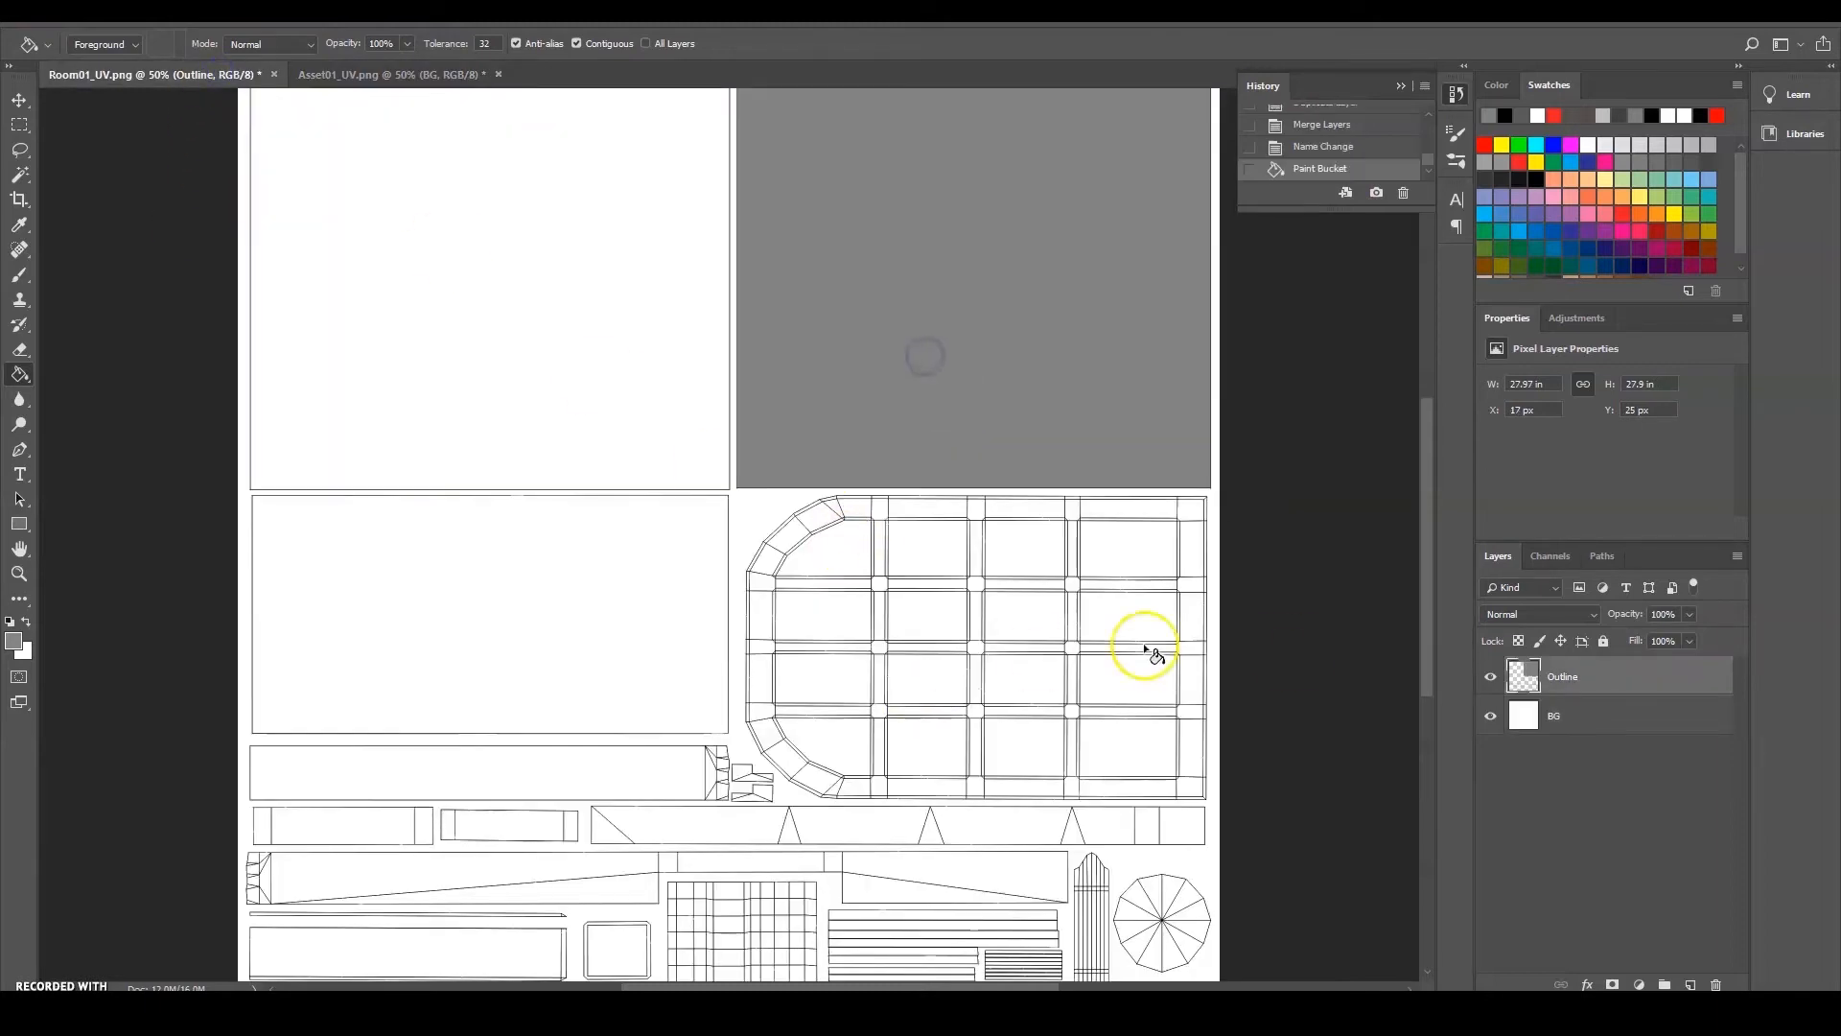
{"action": "key", "text": "ctrl+z"}
{"action": "left_click", "coordinate": [1573, 714]}
{"action": "left_click", "coordinate": [787, 522]}
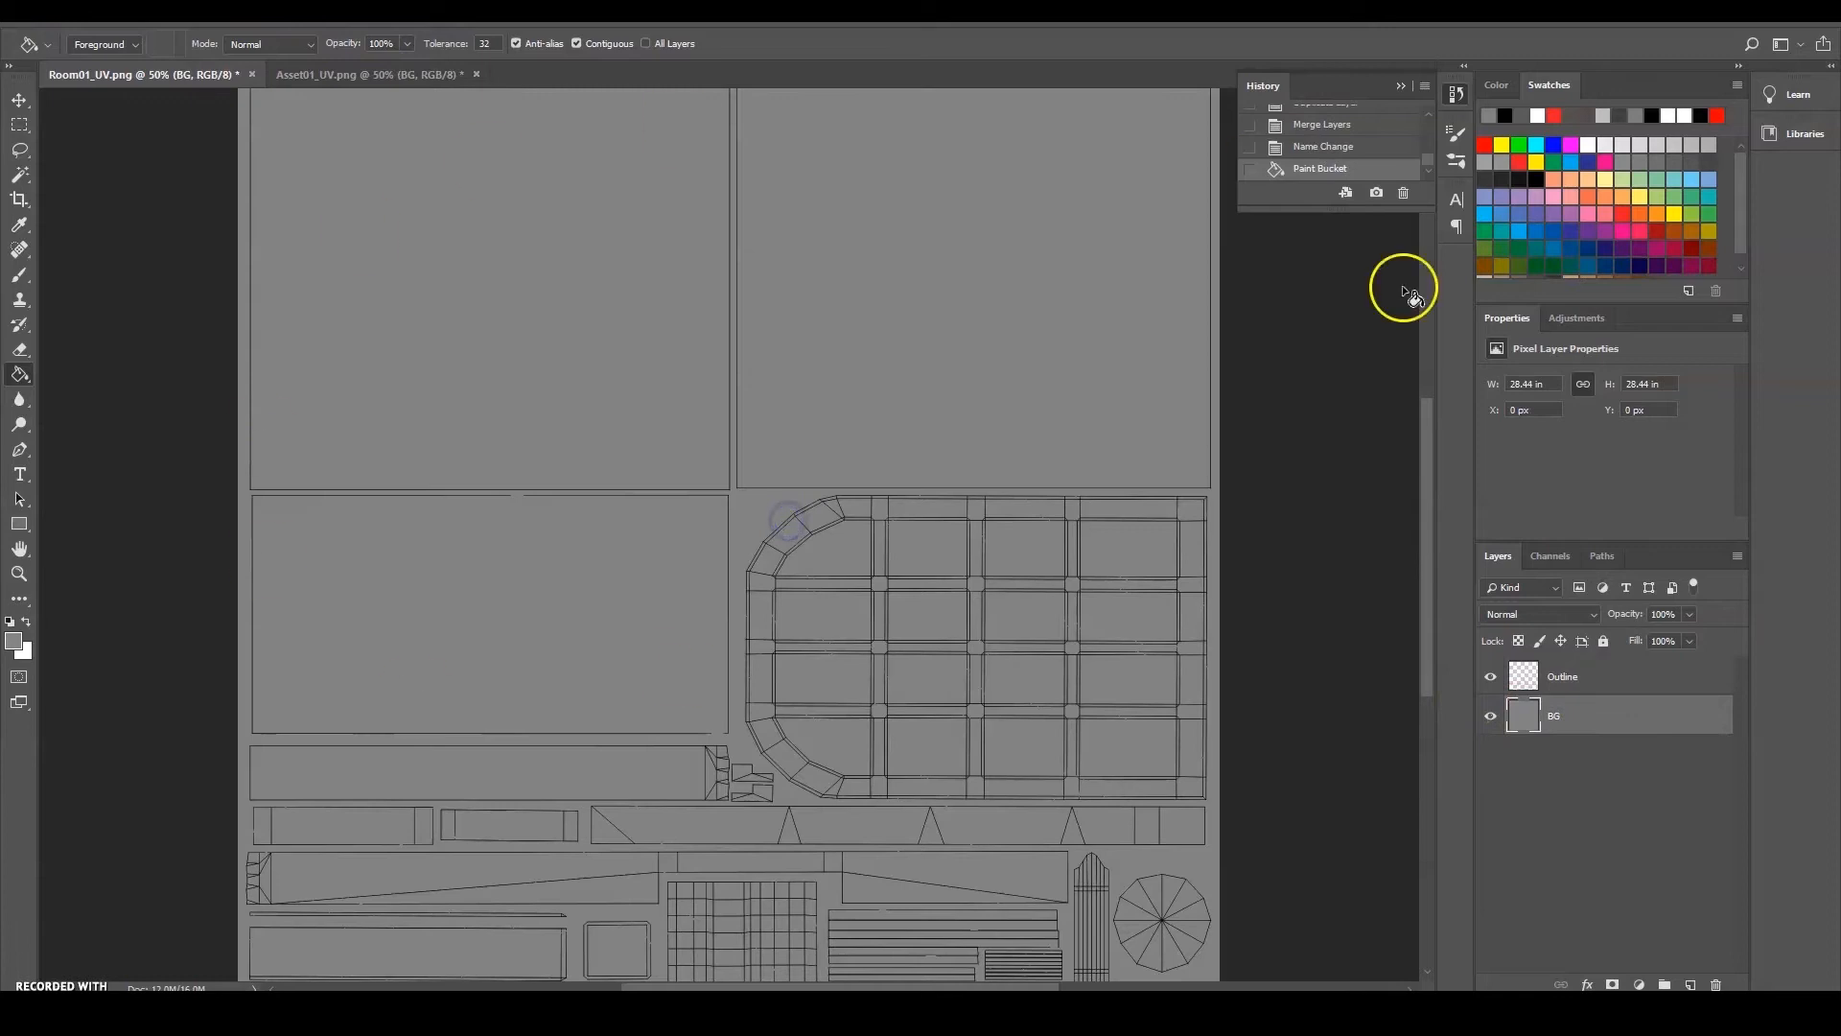
Compare how well the UV outlines stand out against the grey backgrounds in Room01_UV and Asset01_UV
{"action": "left_click", "coordinate": [382, 74]}
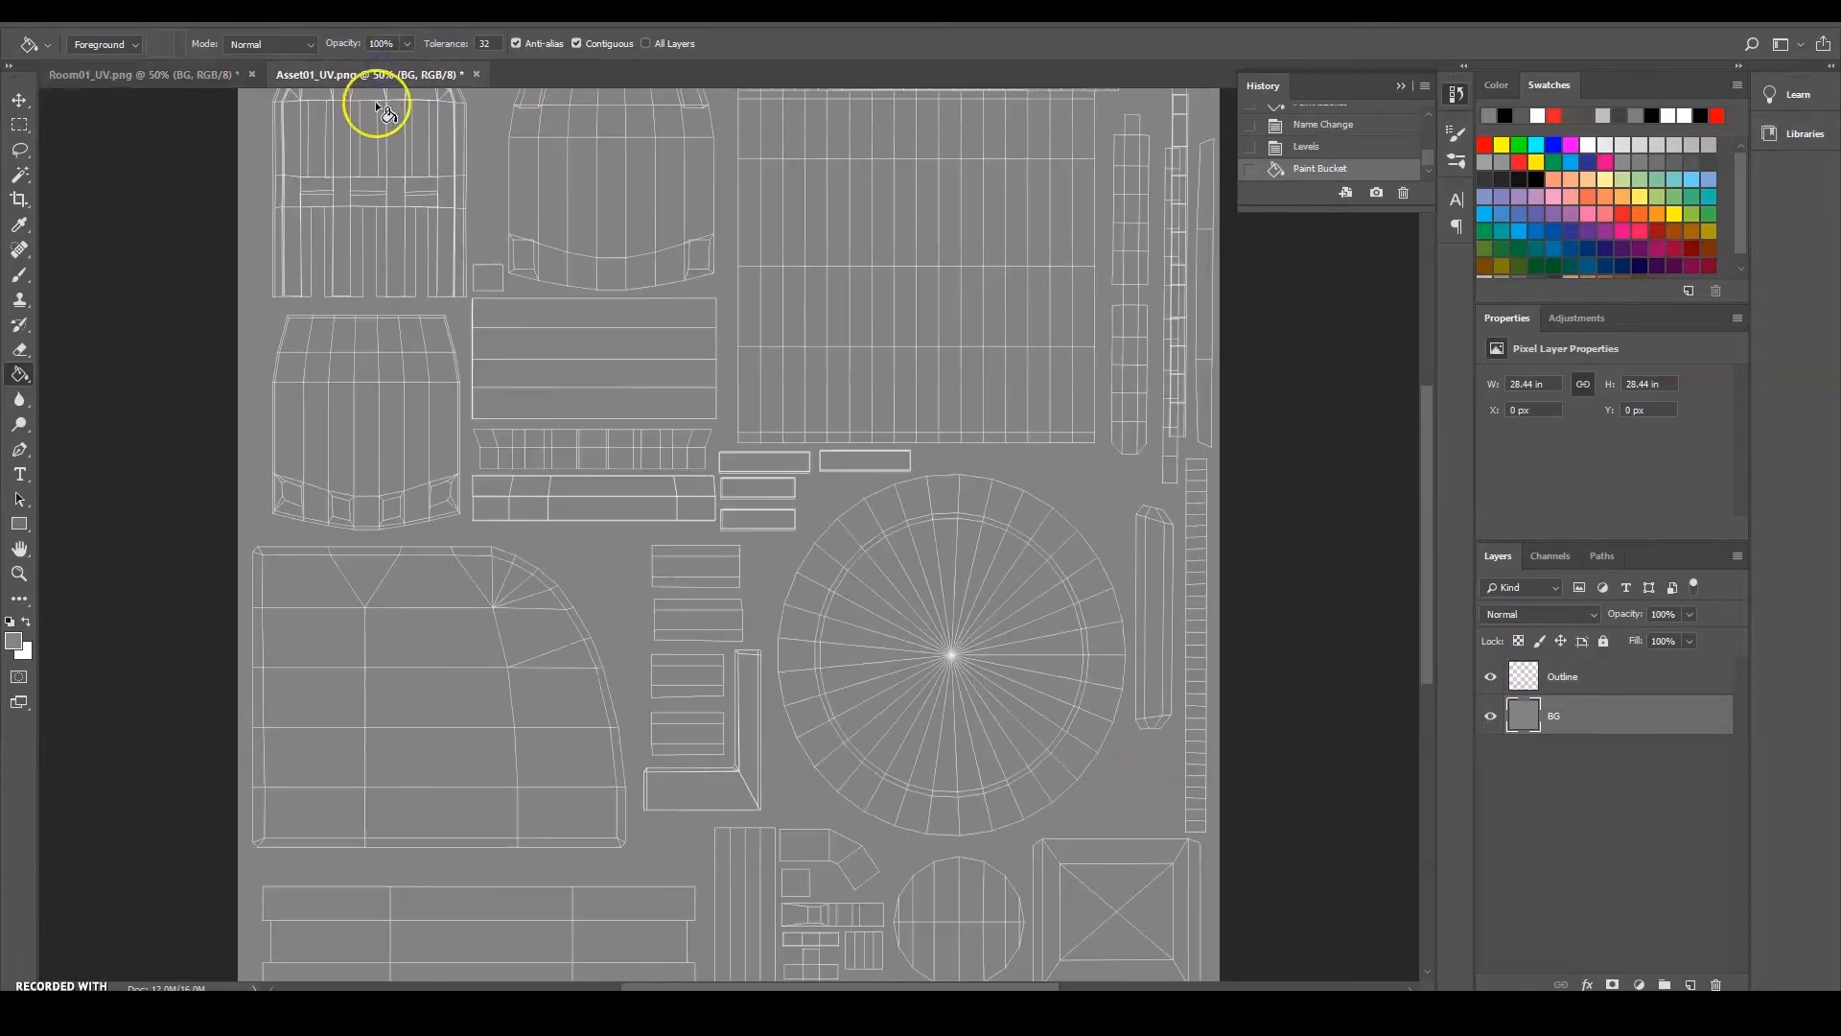
{"action": "left_click", "coordinate": [154, 74]}
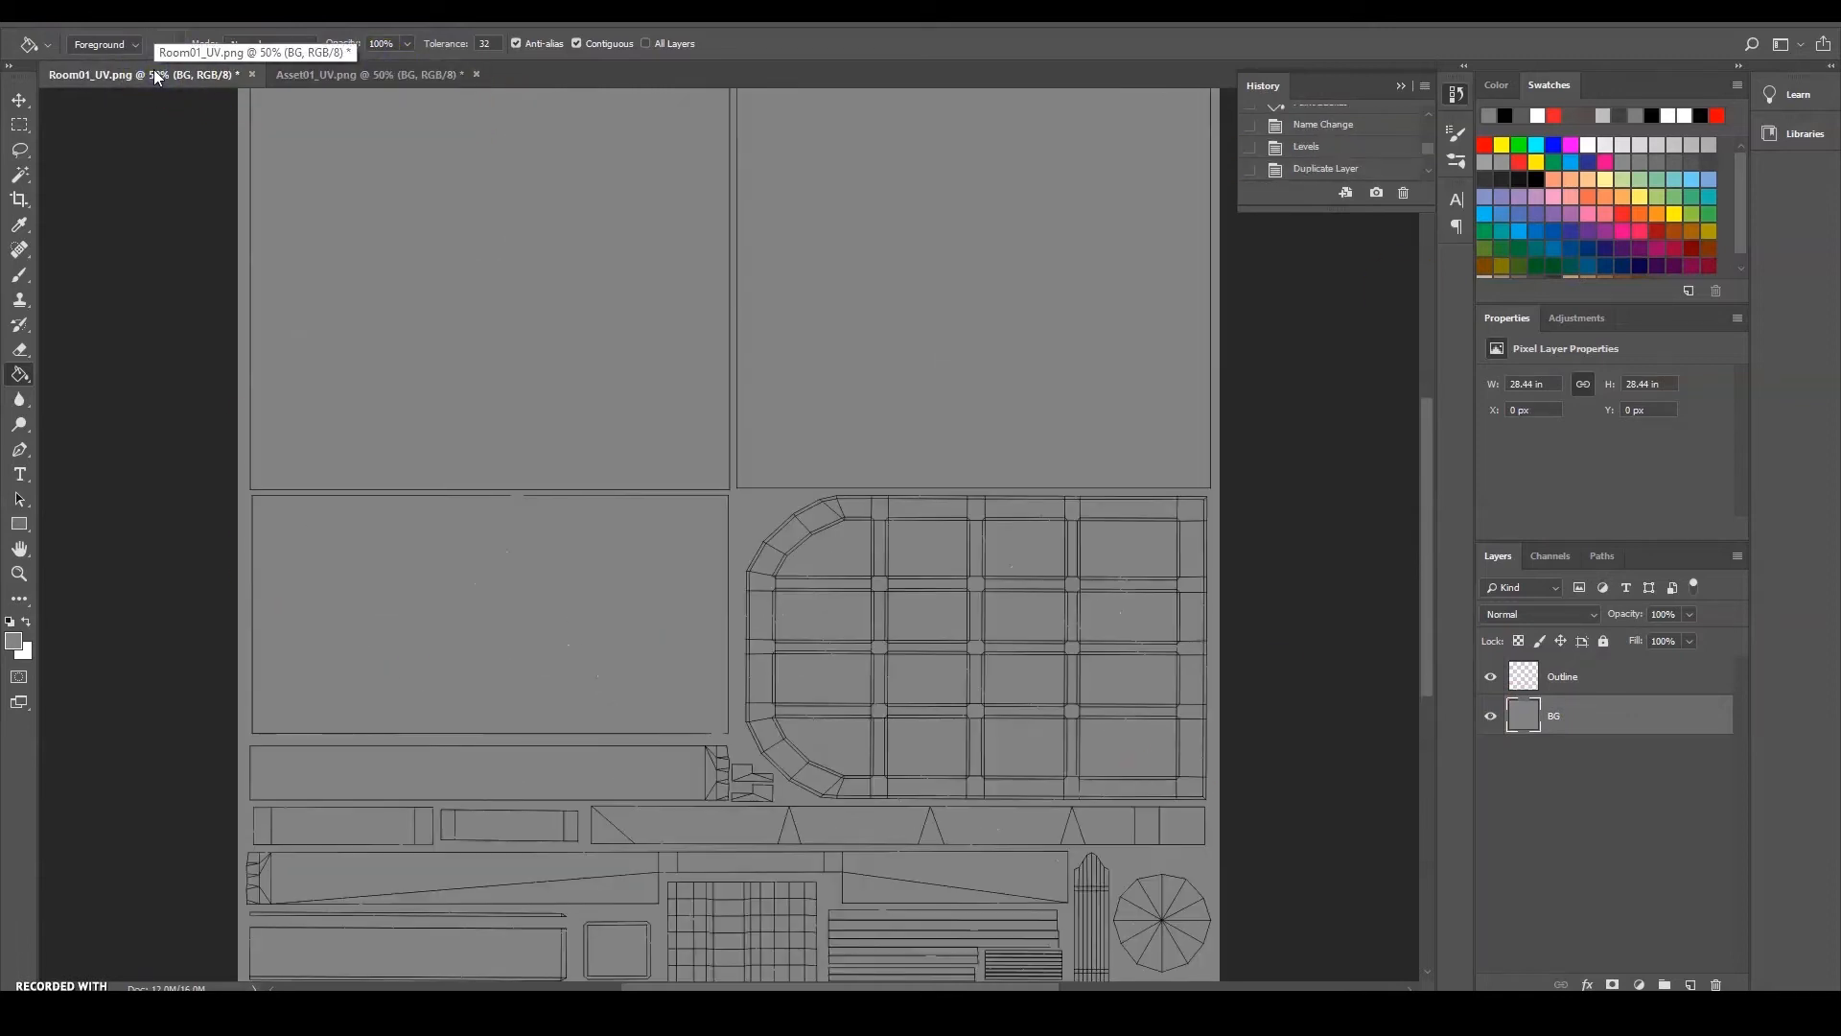
{"action": "left_click", "coordinate": [302, 80]}
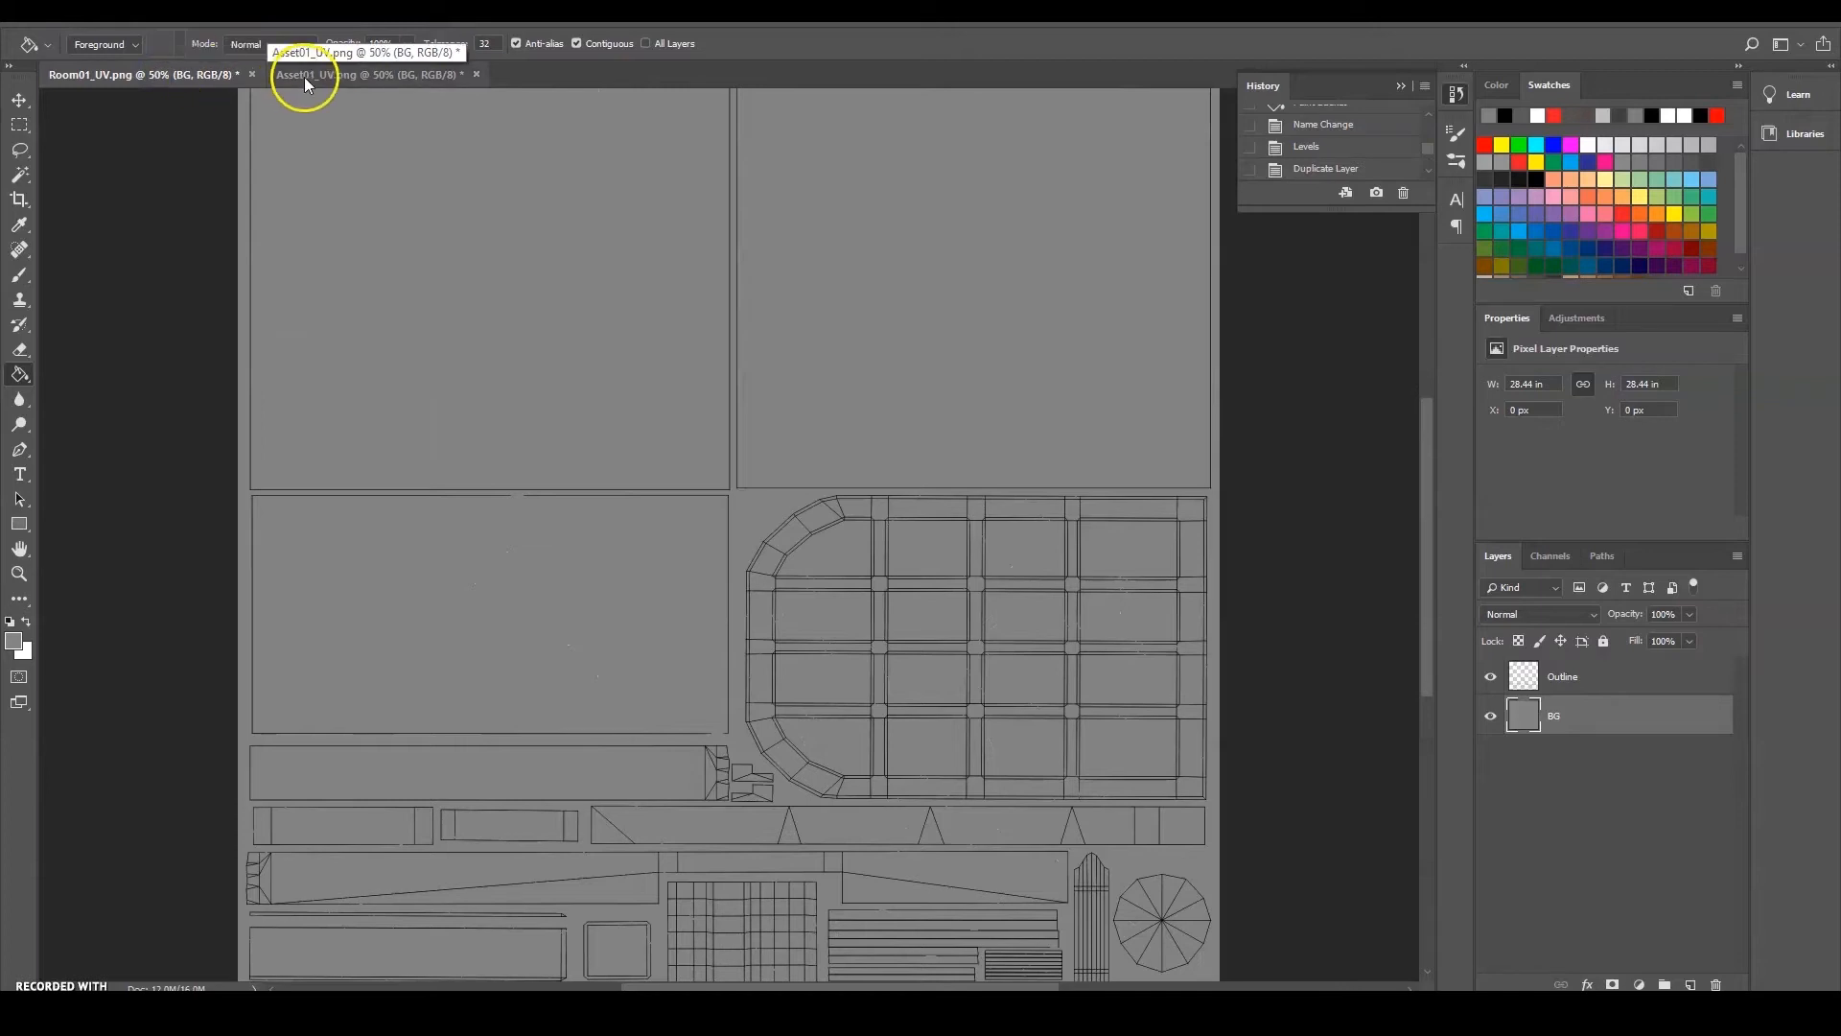
{"action": "left_click", "coordinate": [199, 73]}
{"action": "left_click", "coordinate": [359, 67]}
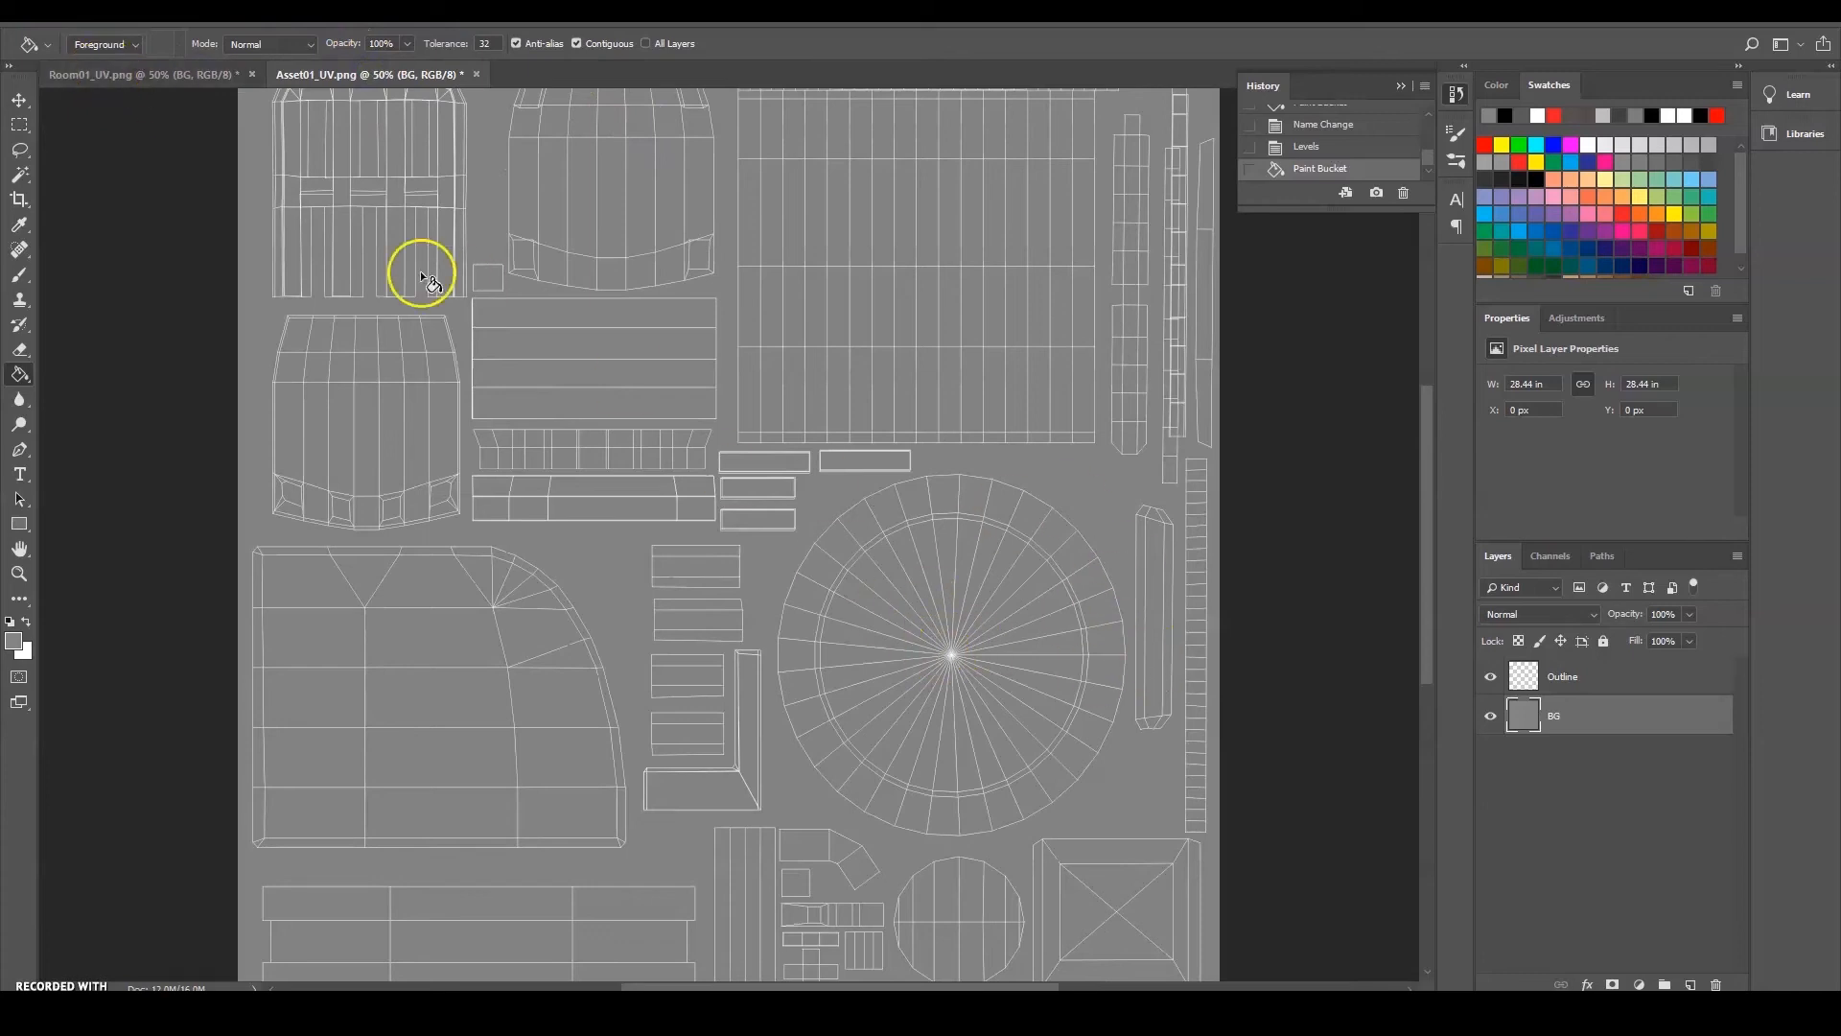
{"action": "left_click", "coordinate": [168, 66]}
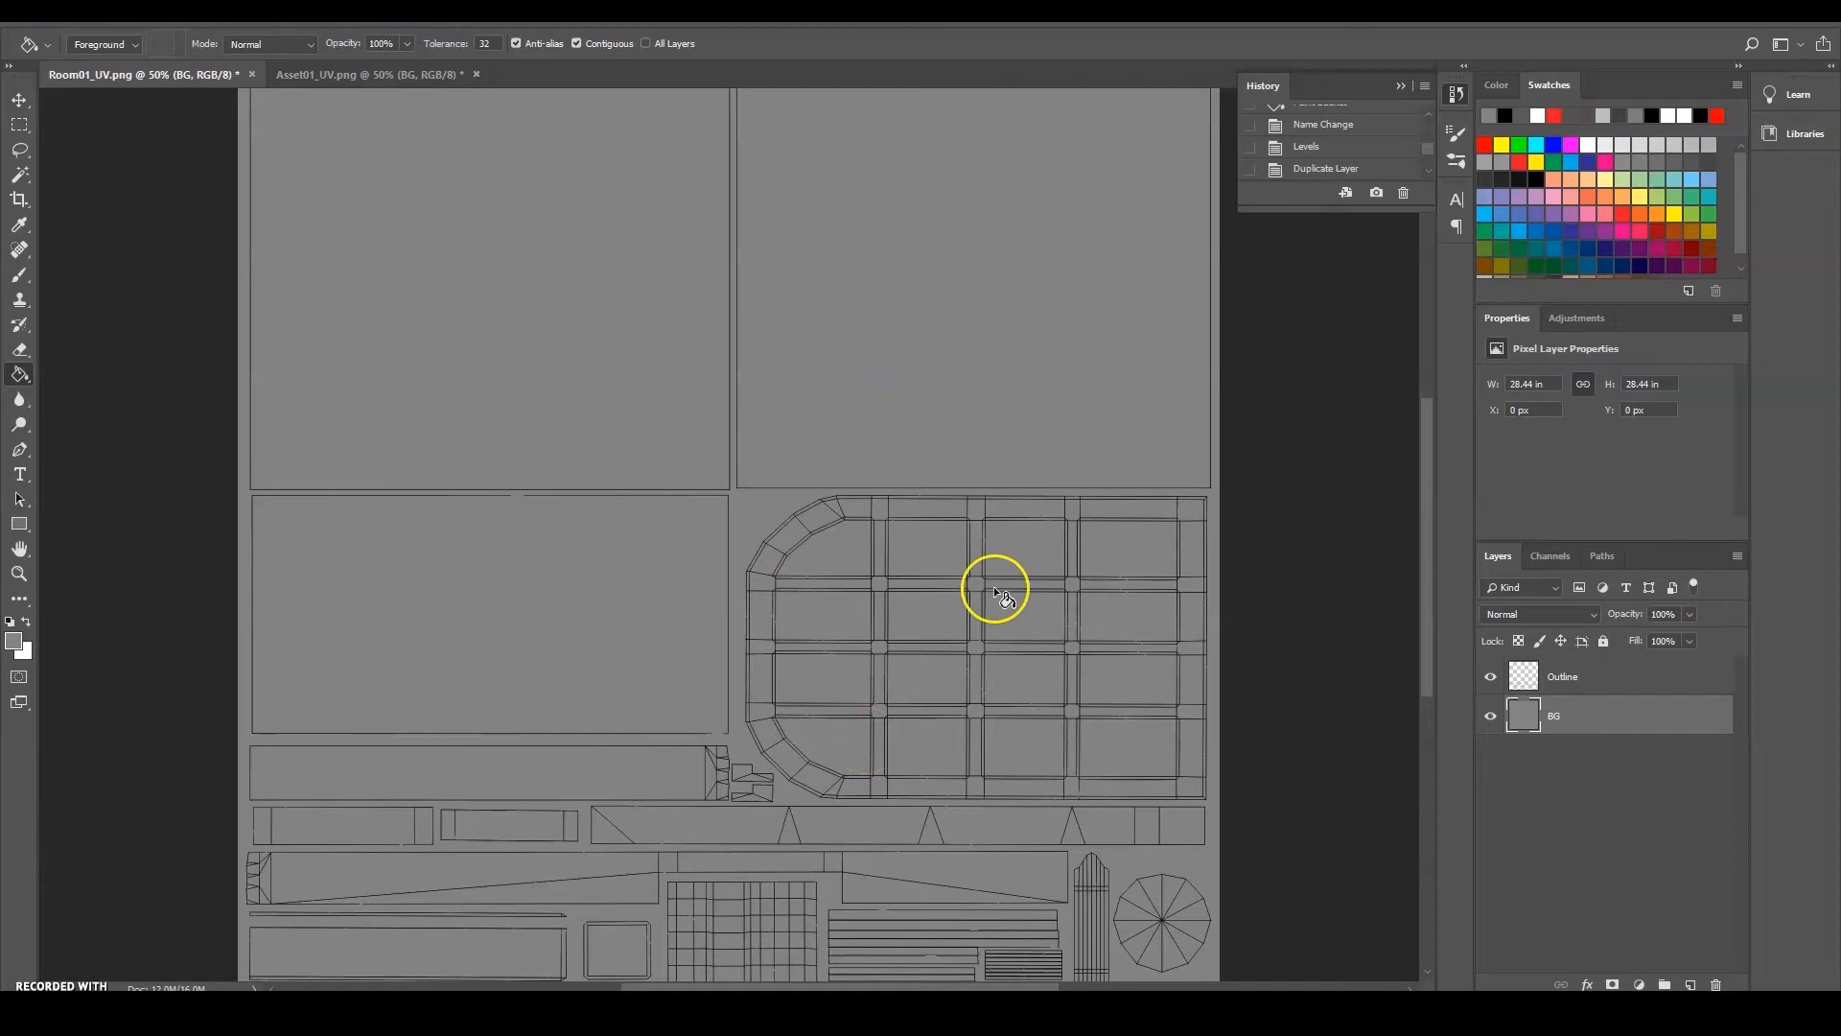
{"action": "left_click", "coordinate": [1564, 676]}
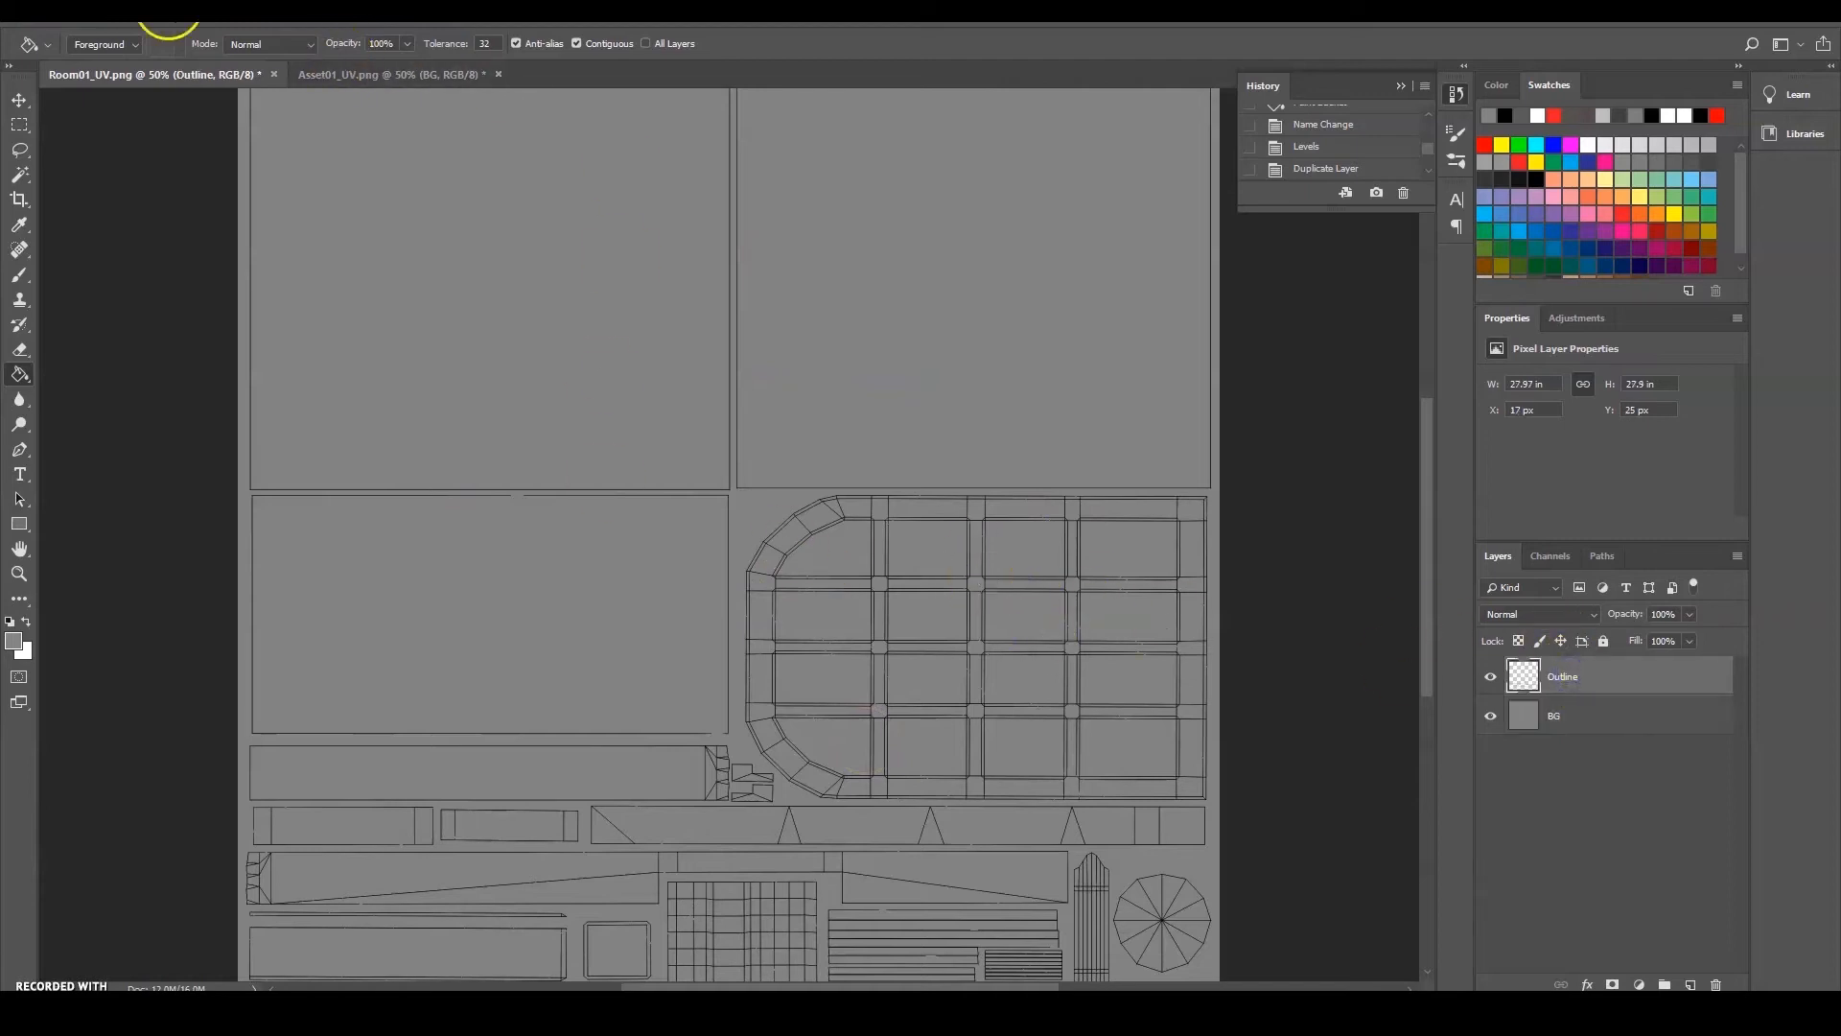
{"action": "left_click", "coordinate": [1615, 719]}
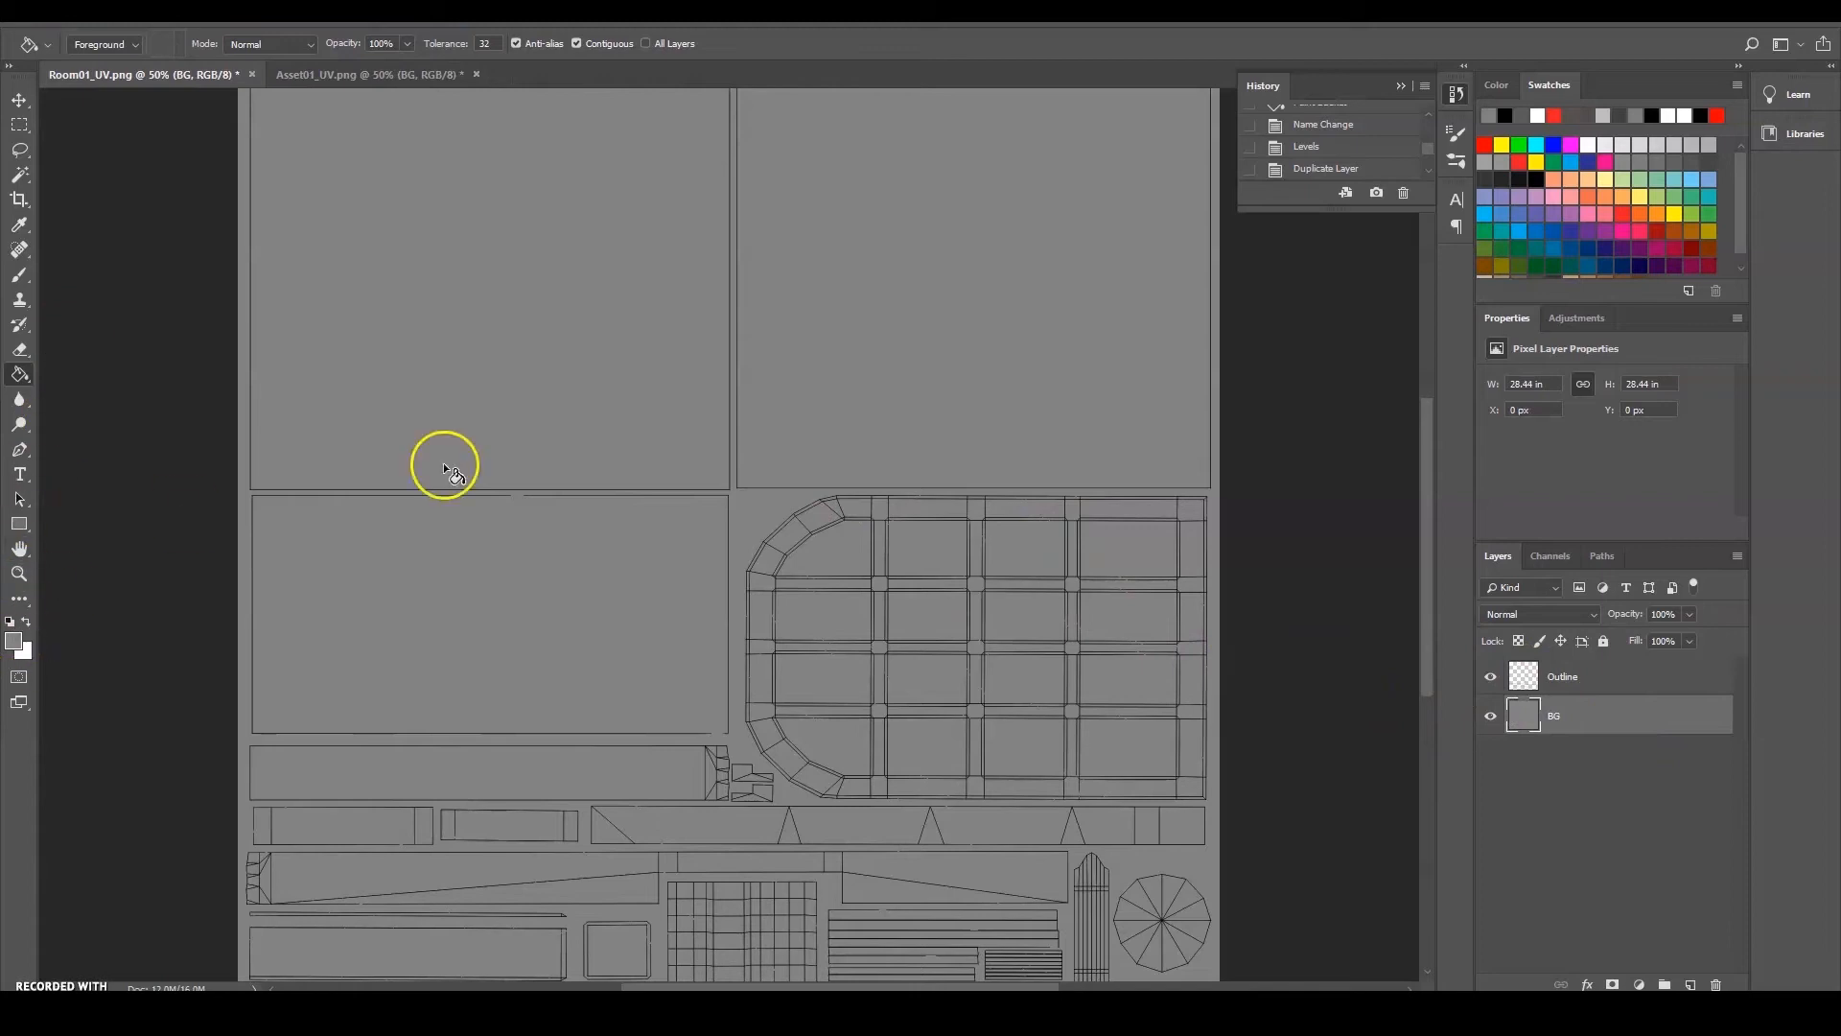
Change the foreground colour to a dark grey and fill Asset01_UV's BG layer with it
{"action": "left_click", "coordinate": [369, 74]}
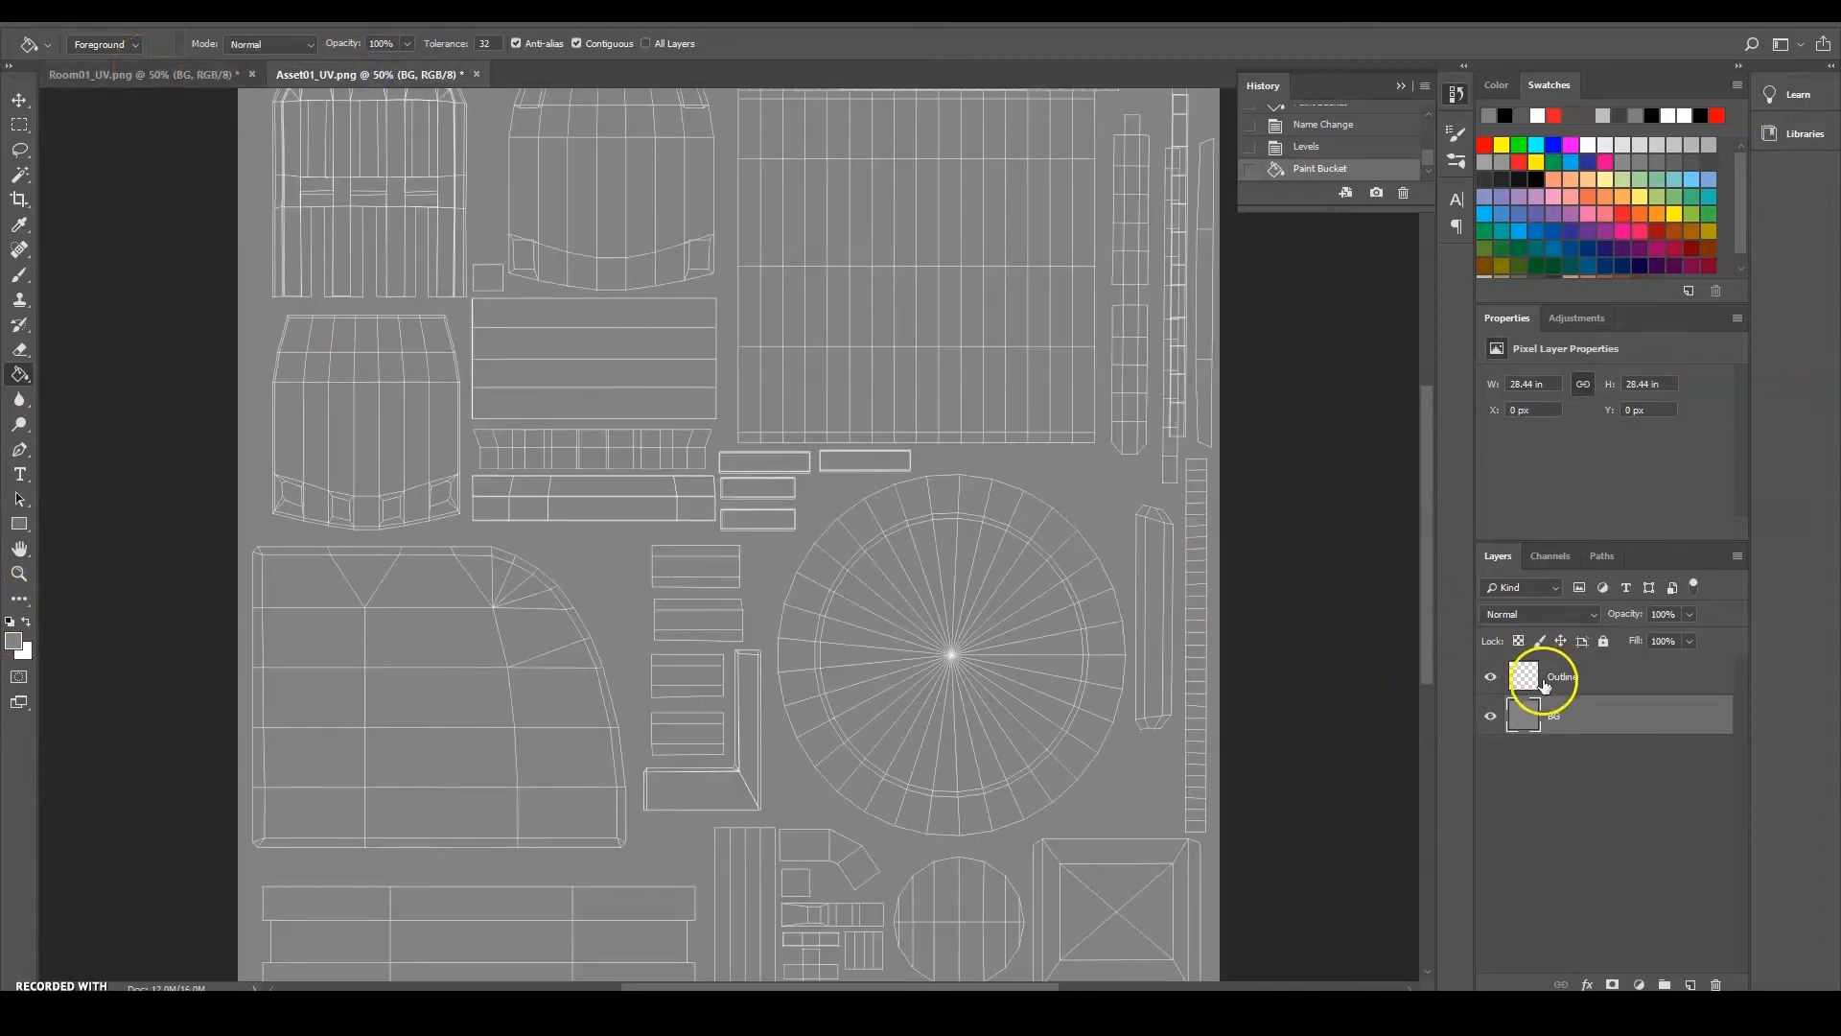
{"action": "left_click", "coordinate": [13, 641]}
{"action": "left_click_drag", "start_coordinate": [1315, 620], "coordinate": [1236, 662]}
{"action": "left_click", "coordinate": [1694, 461]}
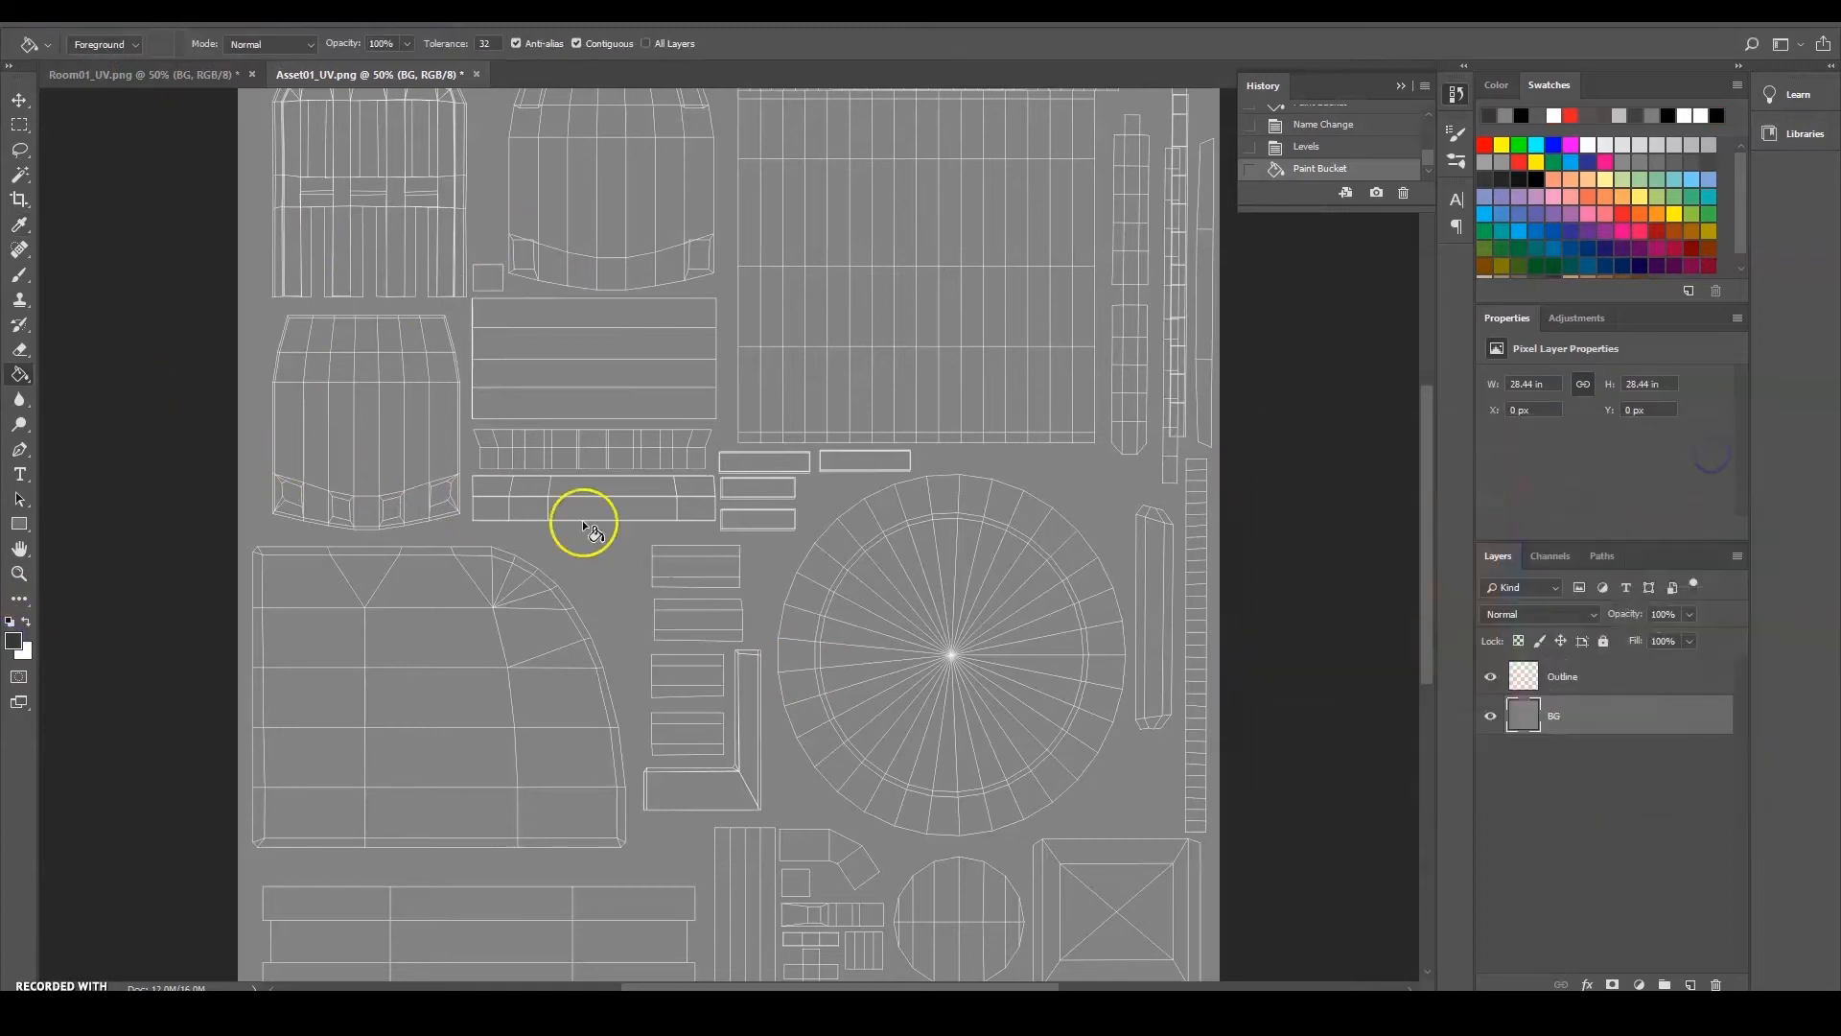
{"action": "left_click", "coordinate": [893, 518]}
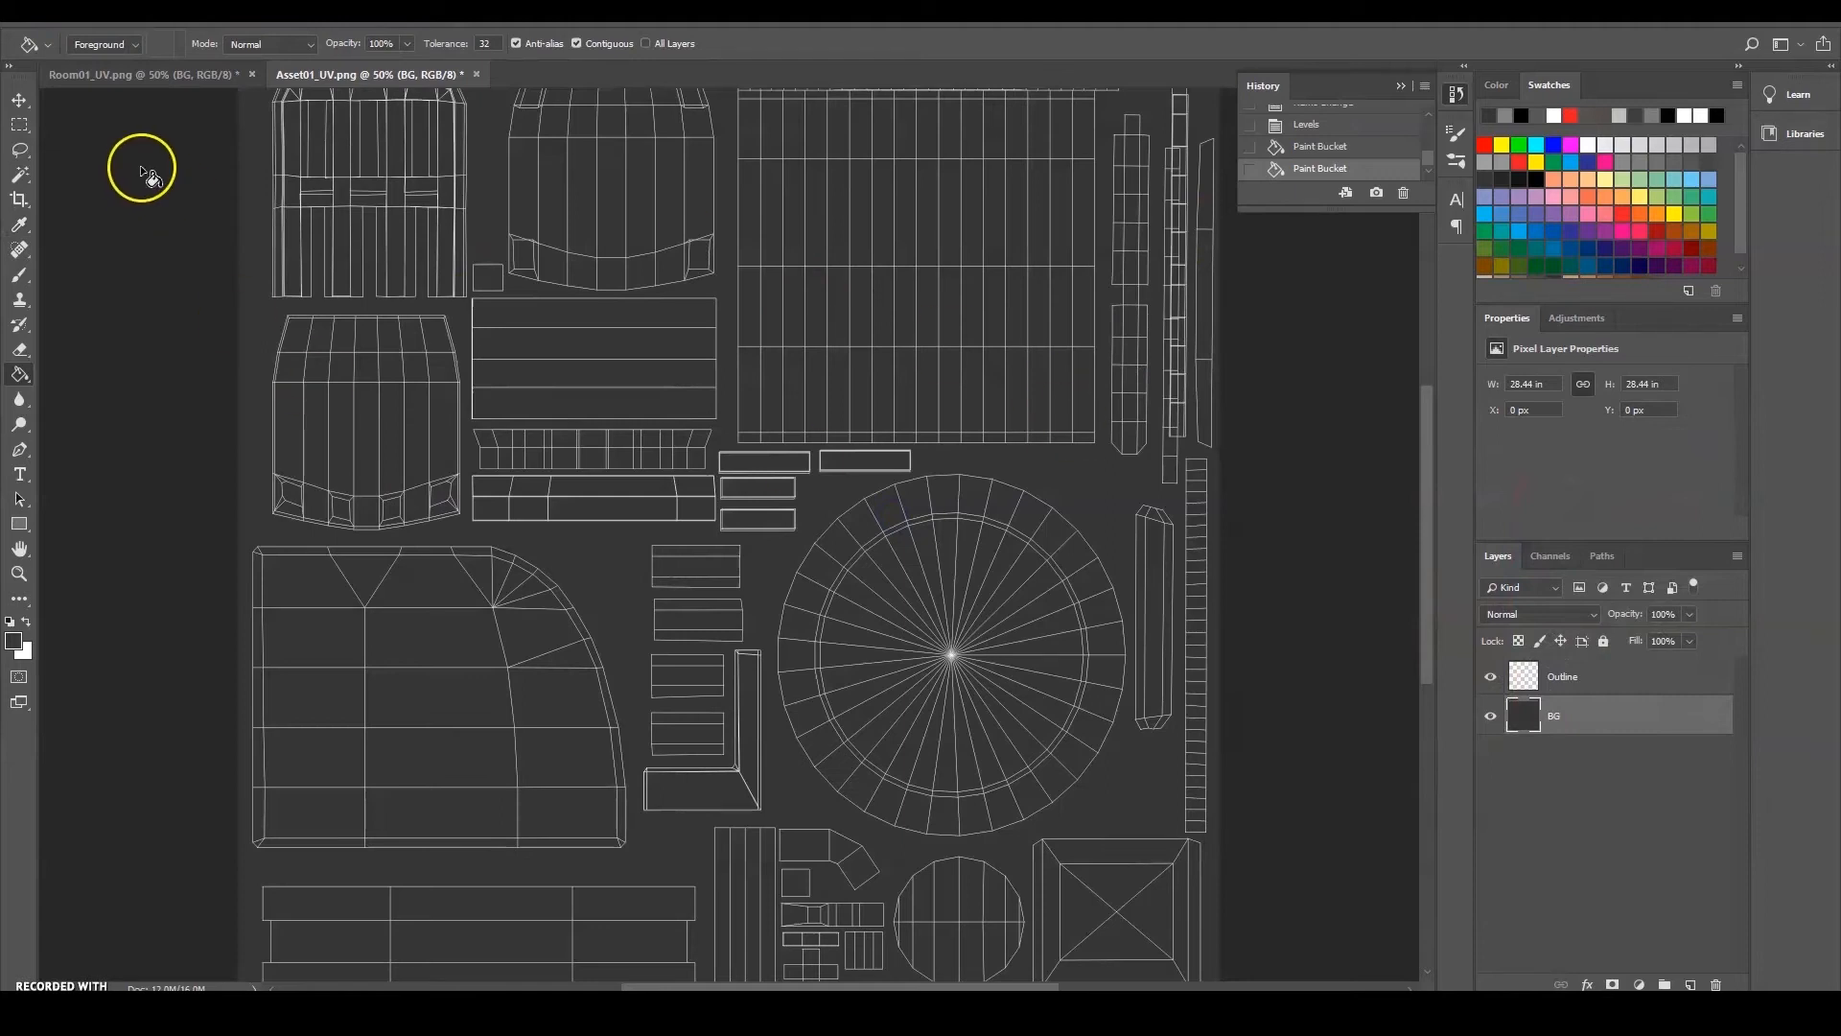
{"action": "left_click", "coordinate": [156, 79]}
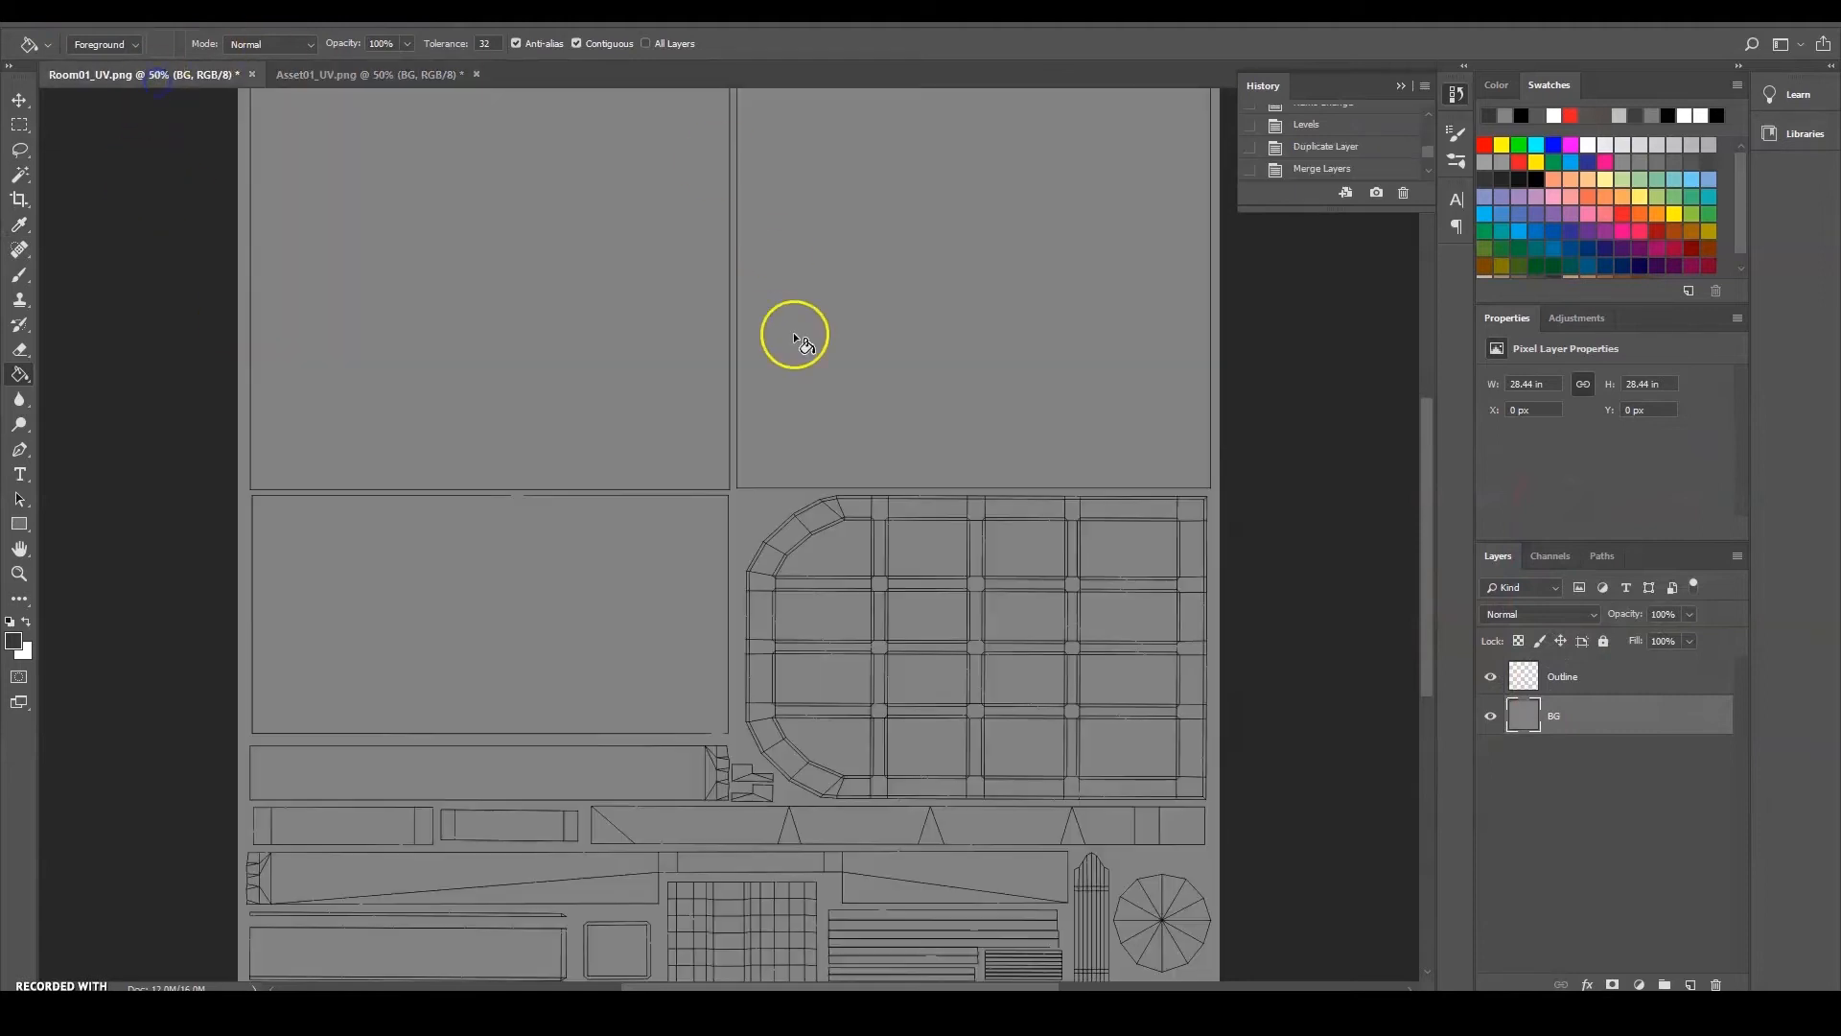
{"action": "left_click", "coordinate": [401, 76]}
{"action": "left_click", "coordinate": [168, 75]}
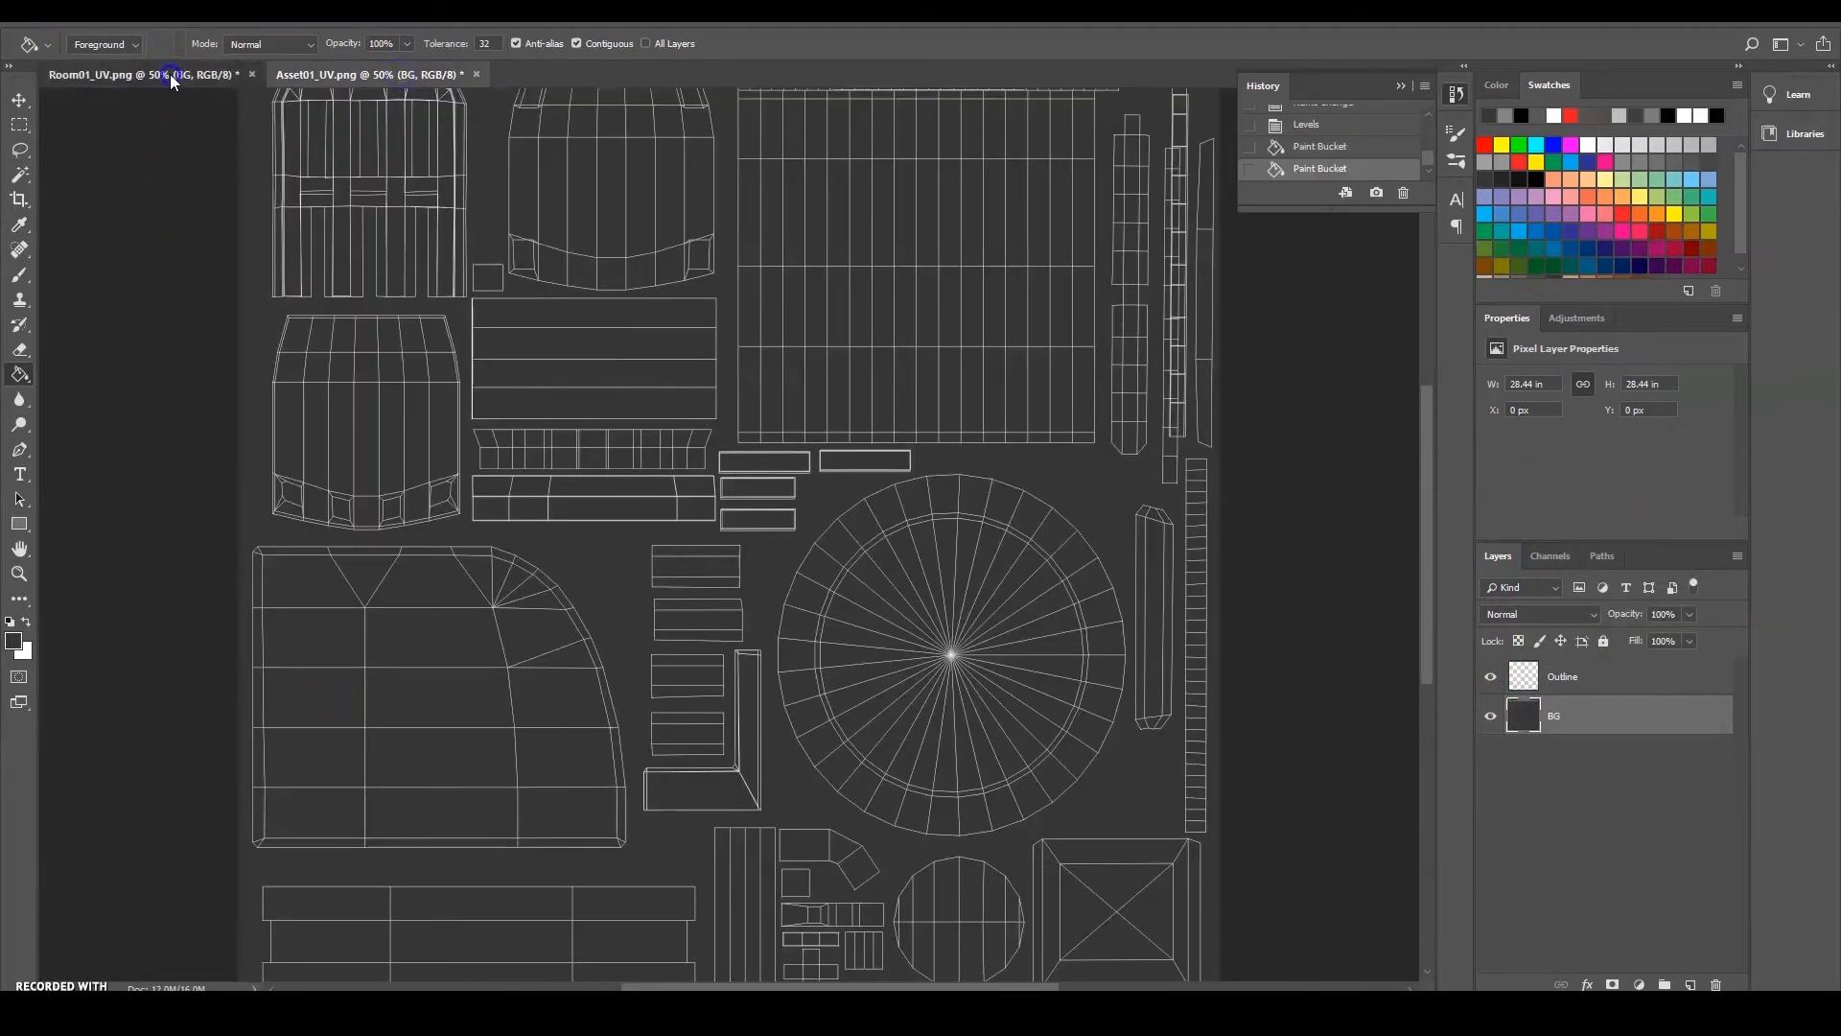
Try out the opacity of Asset01_UV's Outline layer, leave it at 100%, and deselect the layer
{"action": "left_click", "coordinate": [334, 77]}
{"action": "left_click", "coordinate": [1594, 678]}
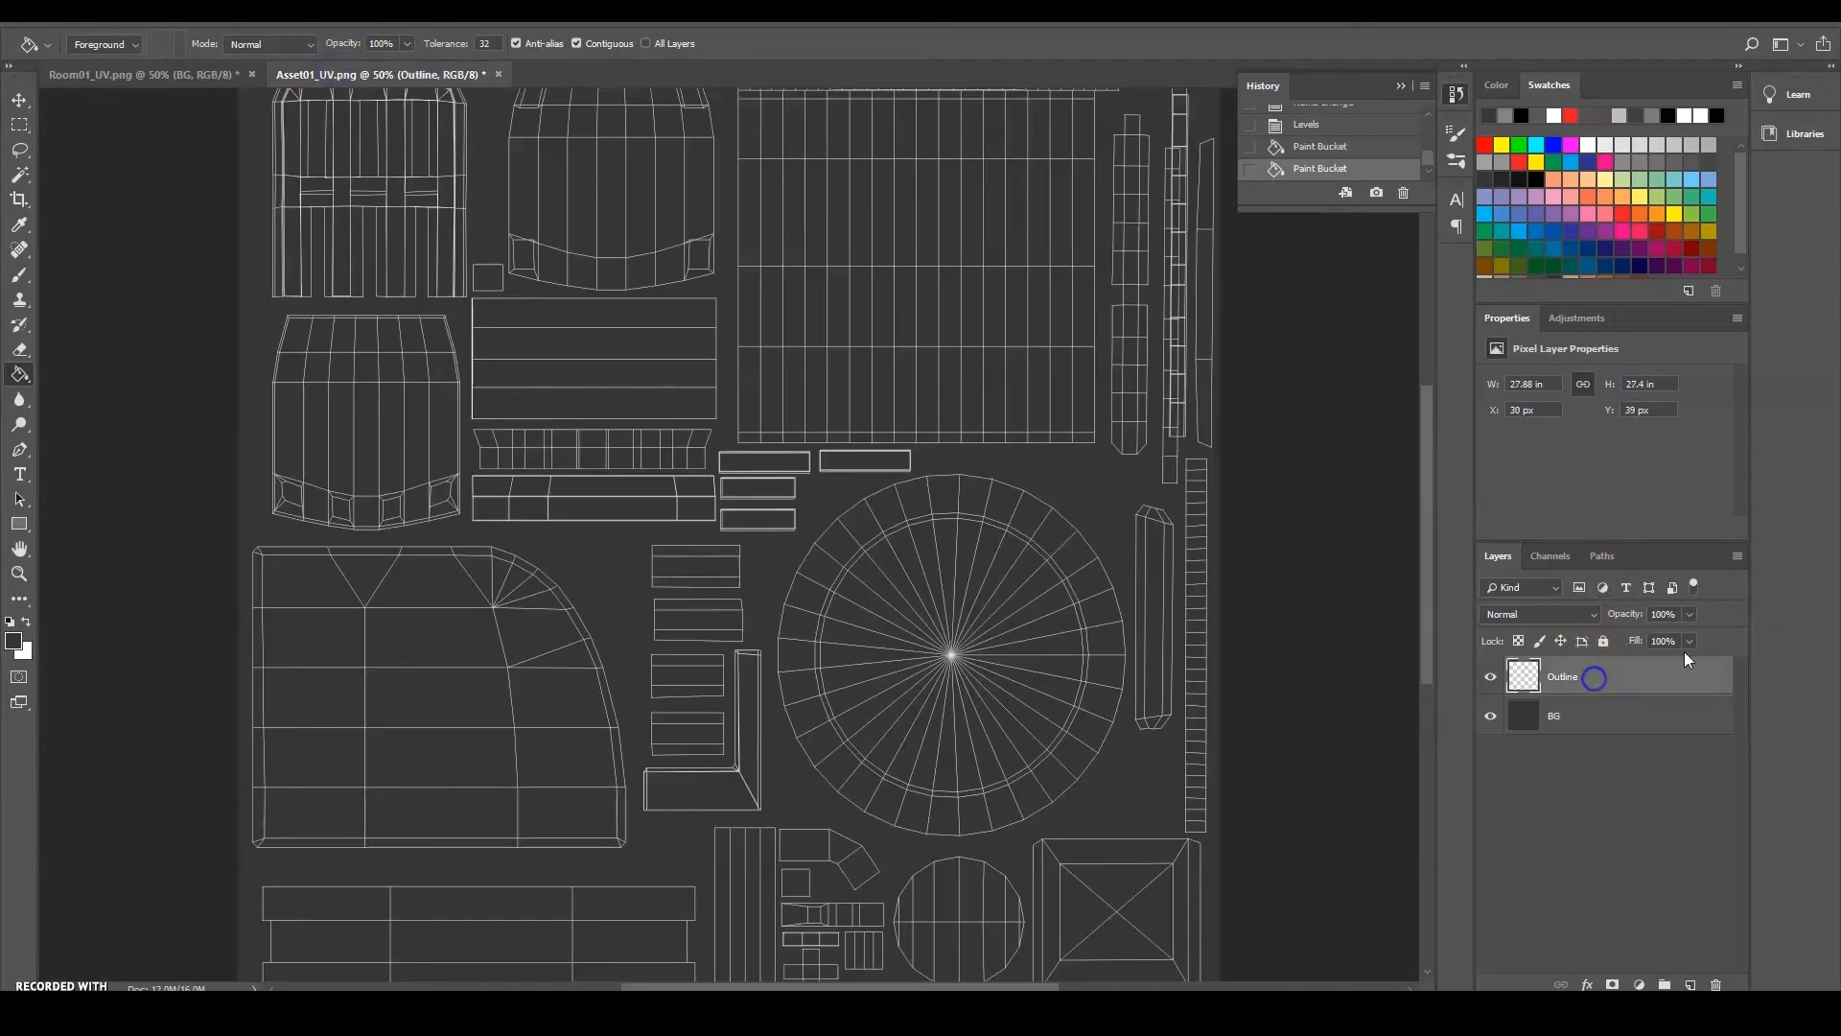
{"action": "left_click_drag", "start_coordinate": [1629, 640], "coordinate": [1705, 635]}
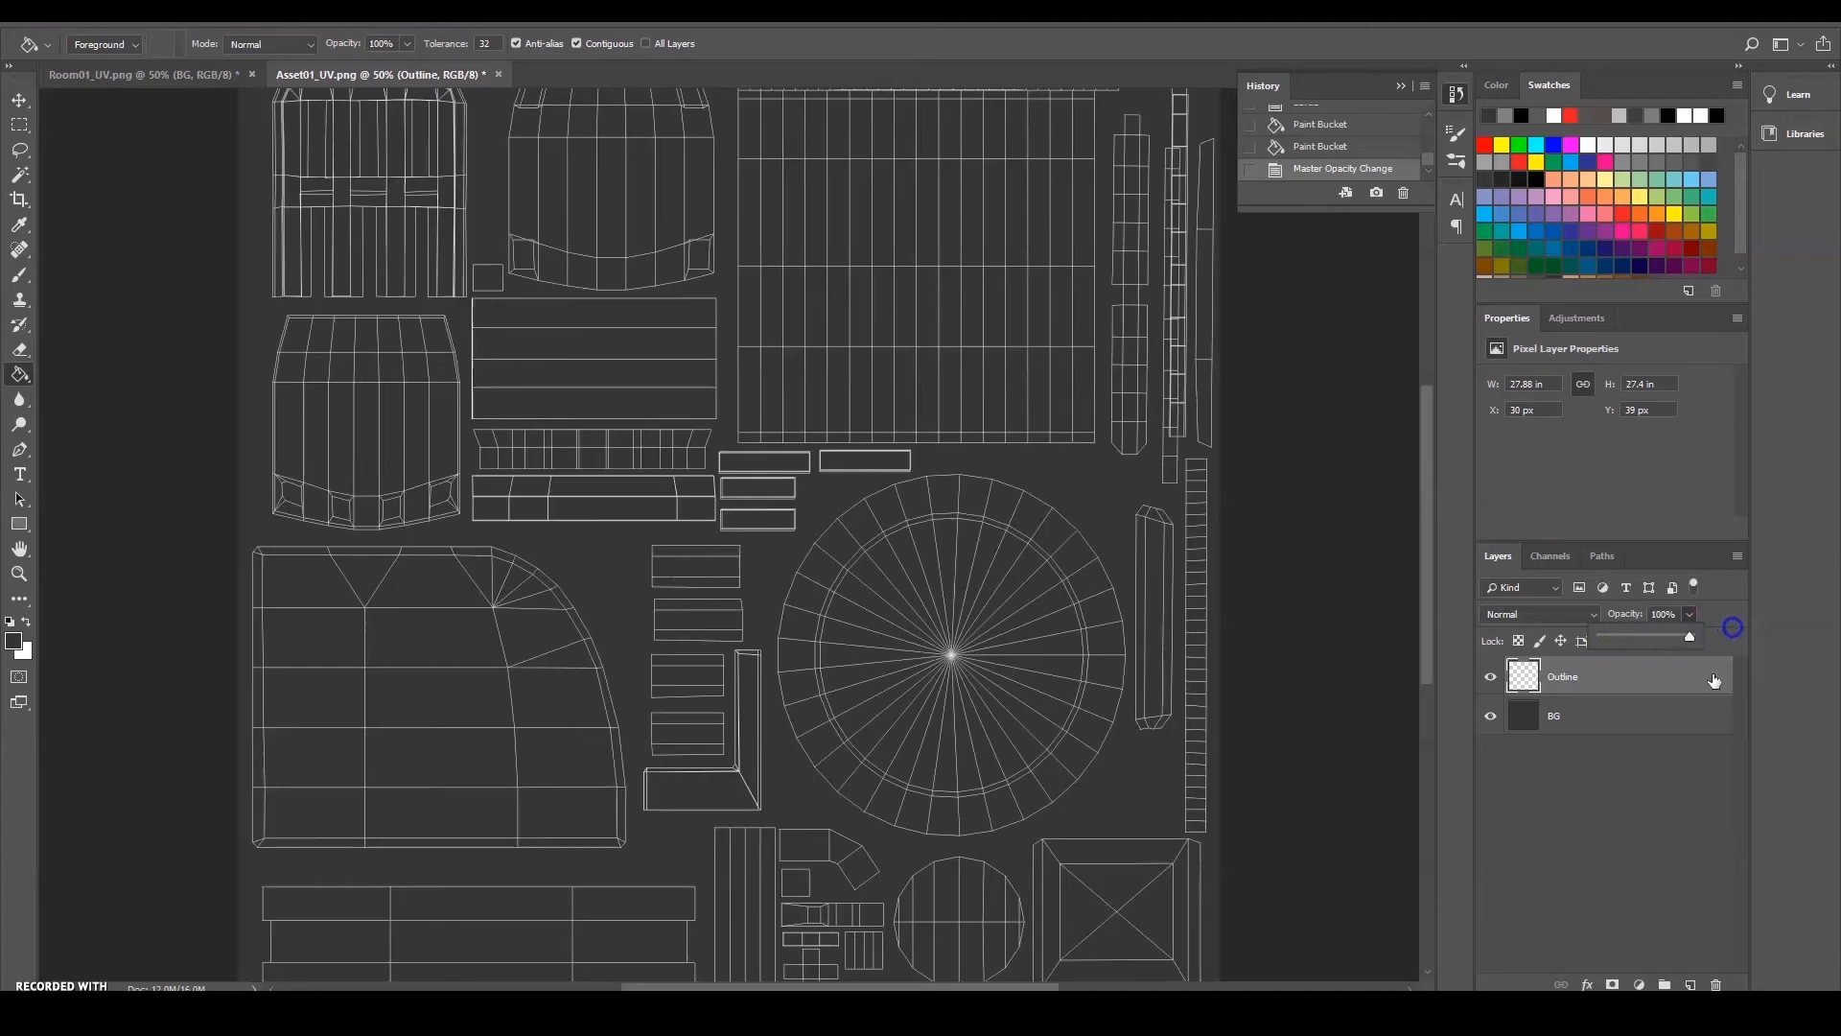
{"action": "left_click", "coordinate": [1614, 760]}
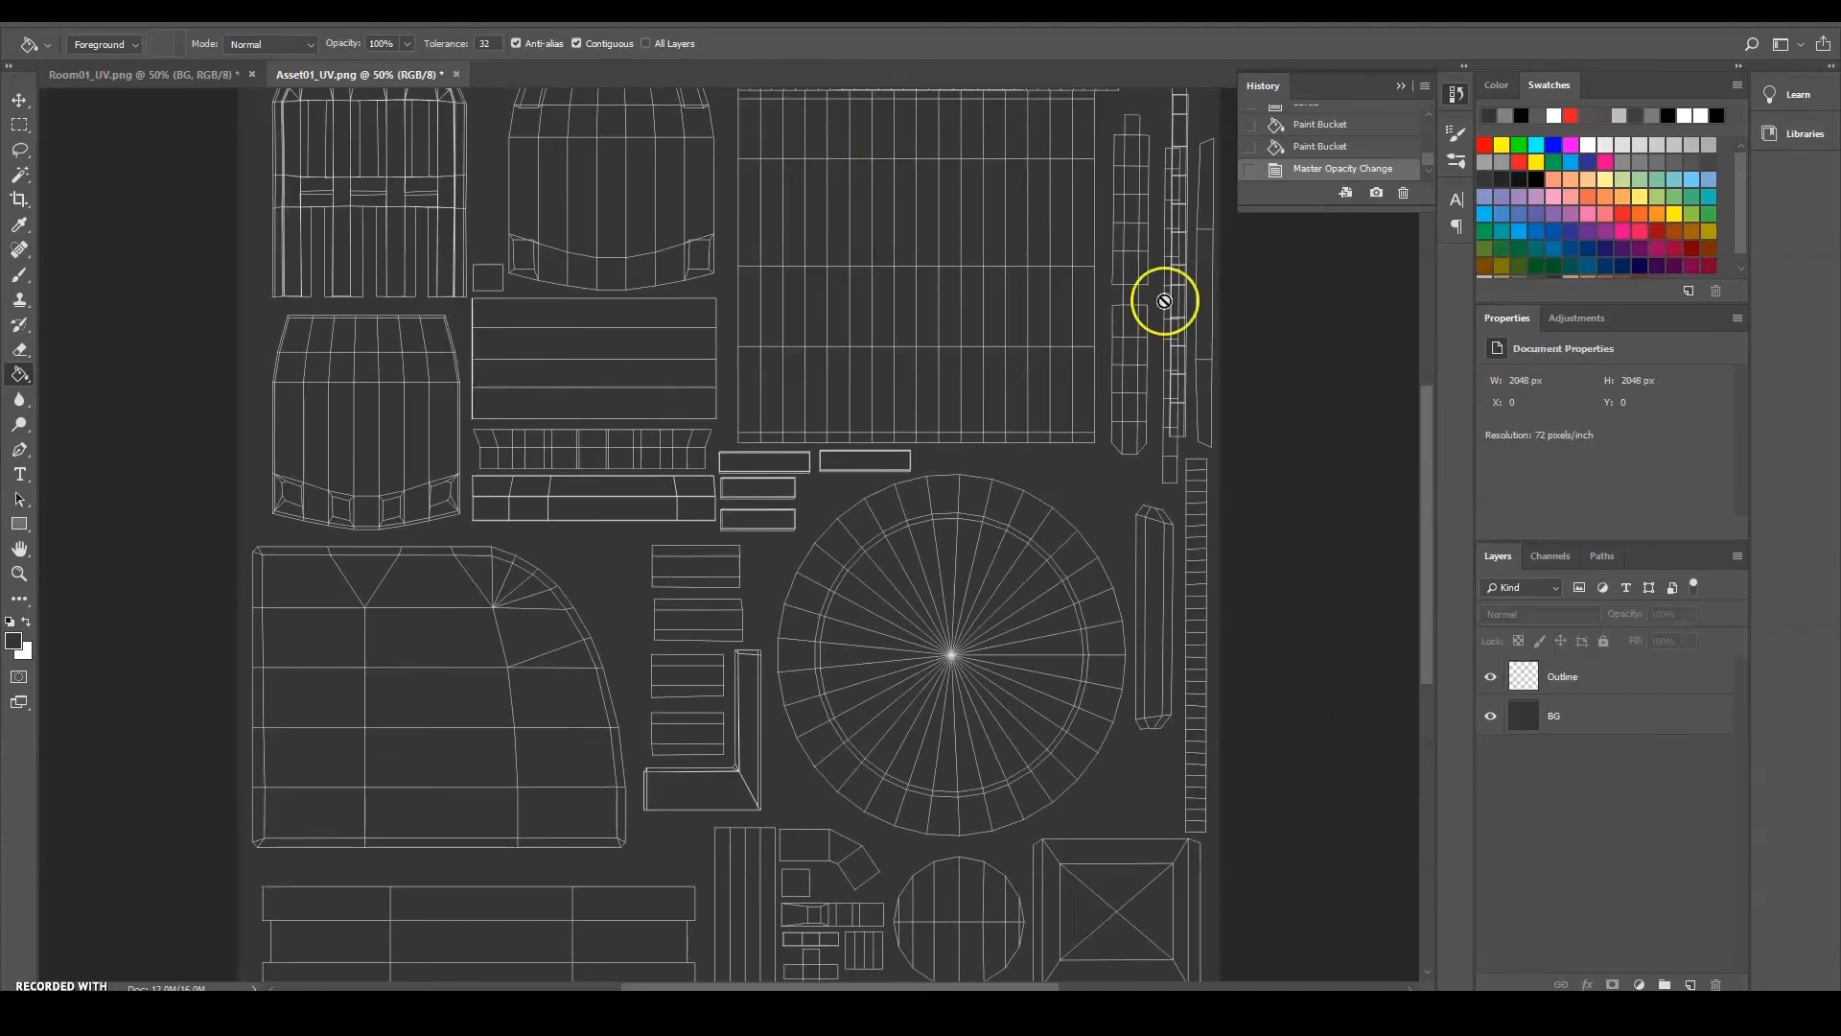
Examine the Asset01_UV layout on its dark background and compare it with the Room01_UV document
{"action": "left_click", "coordinate": [181, 75]}
{"action": "left_click", "coordinate": [348, 77]}
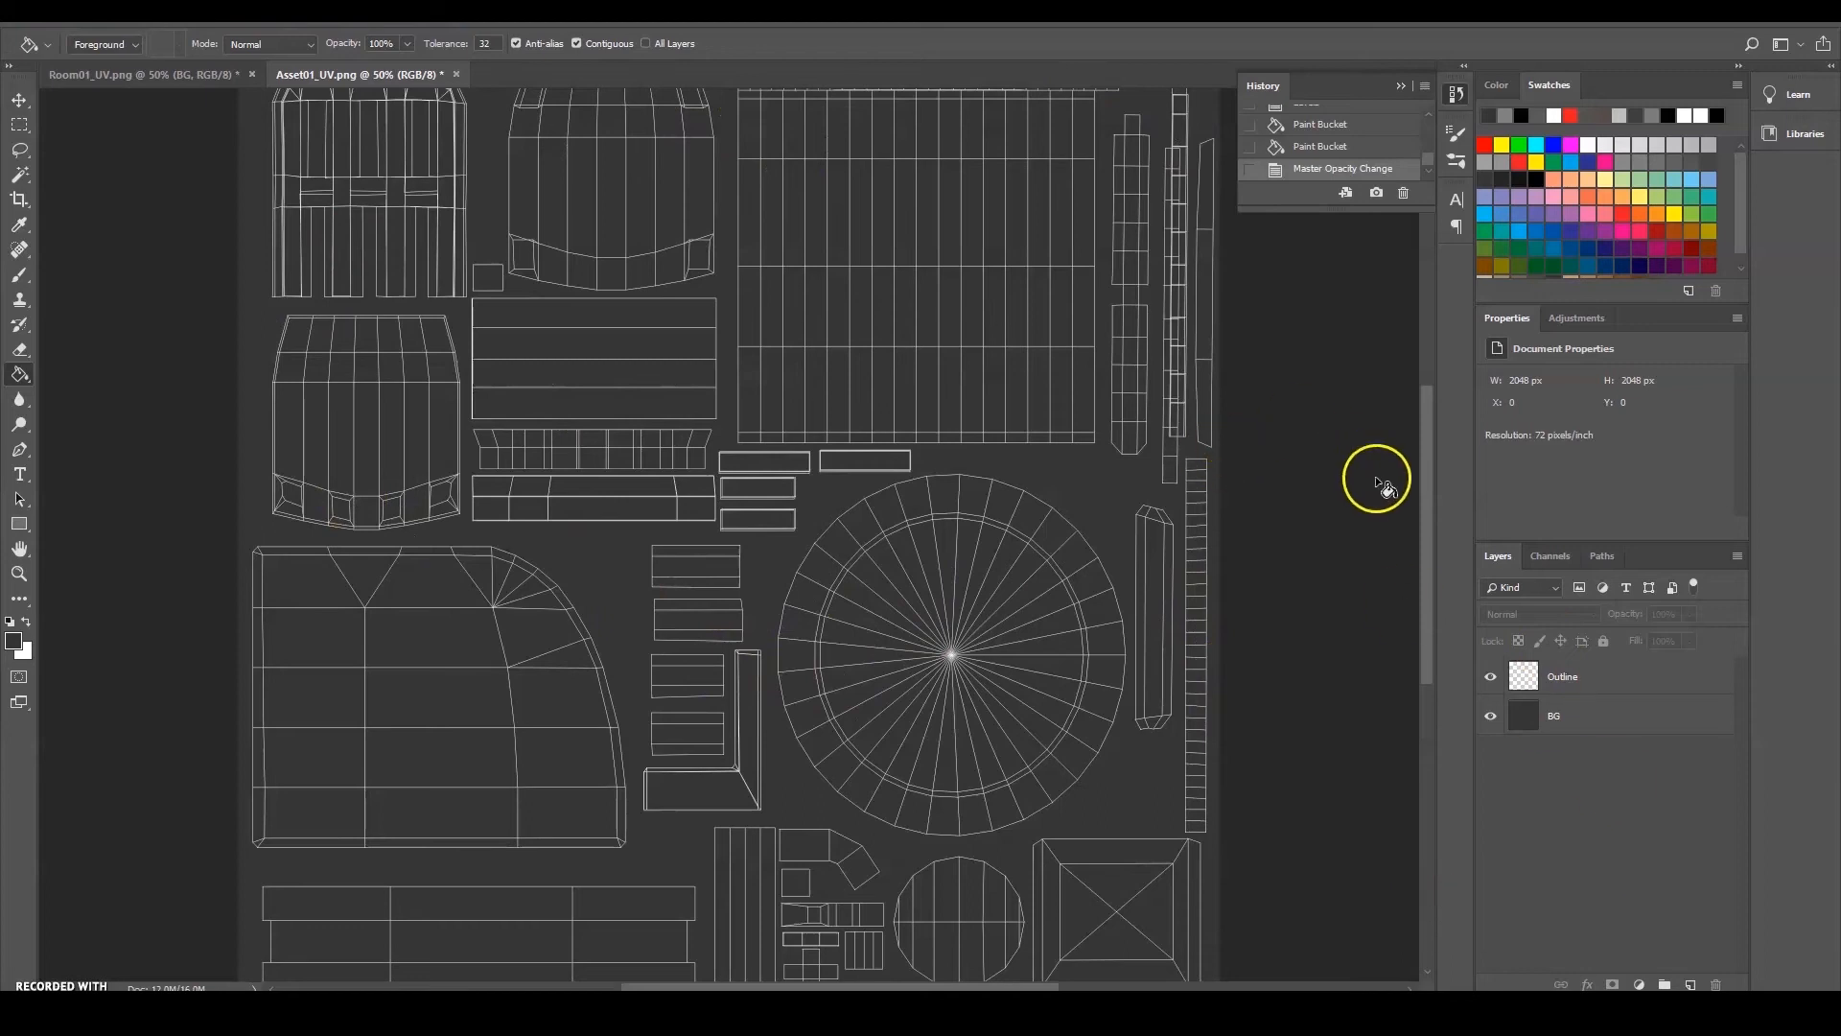
{"action": "left_click_drag", "start_coordinate": [1427, 504], "coordinate": [1434, 428]}
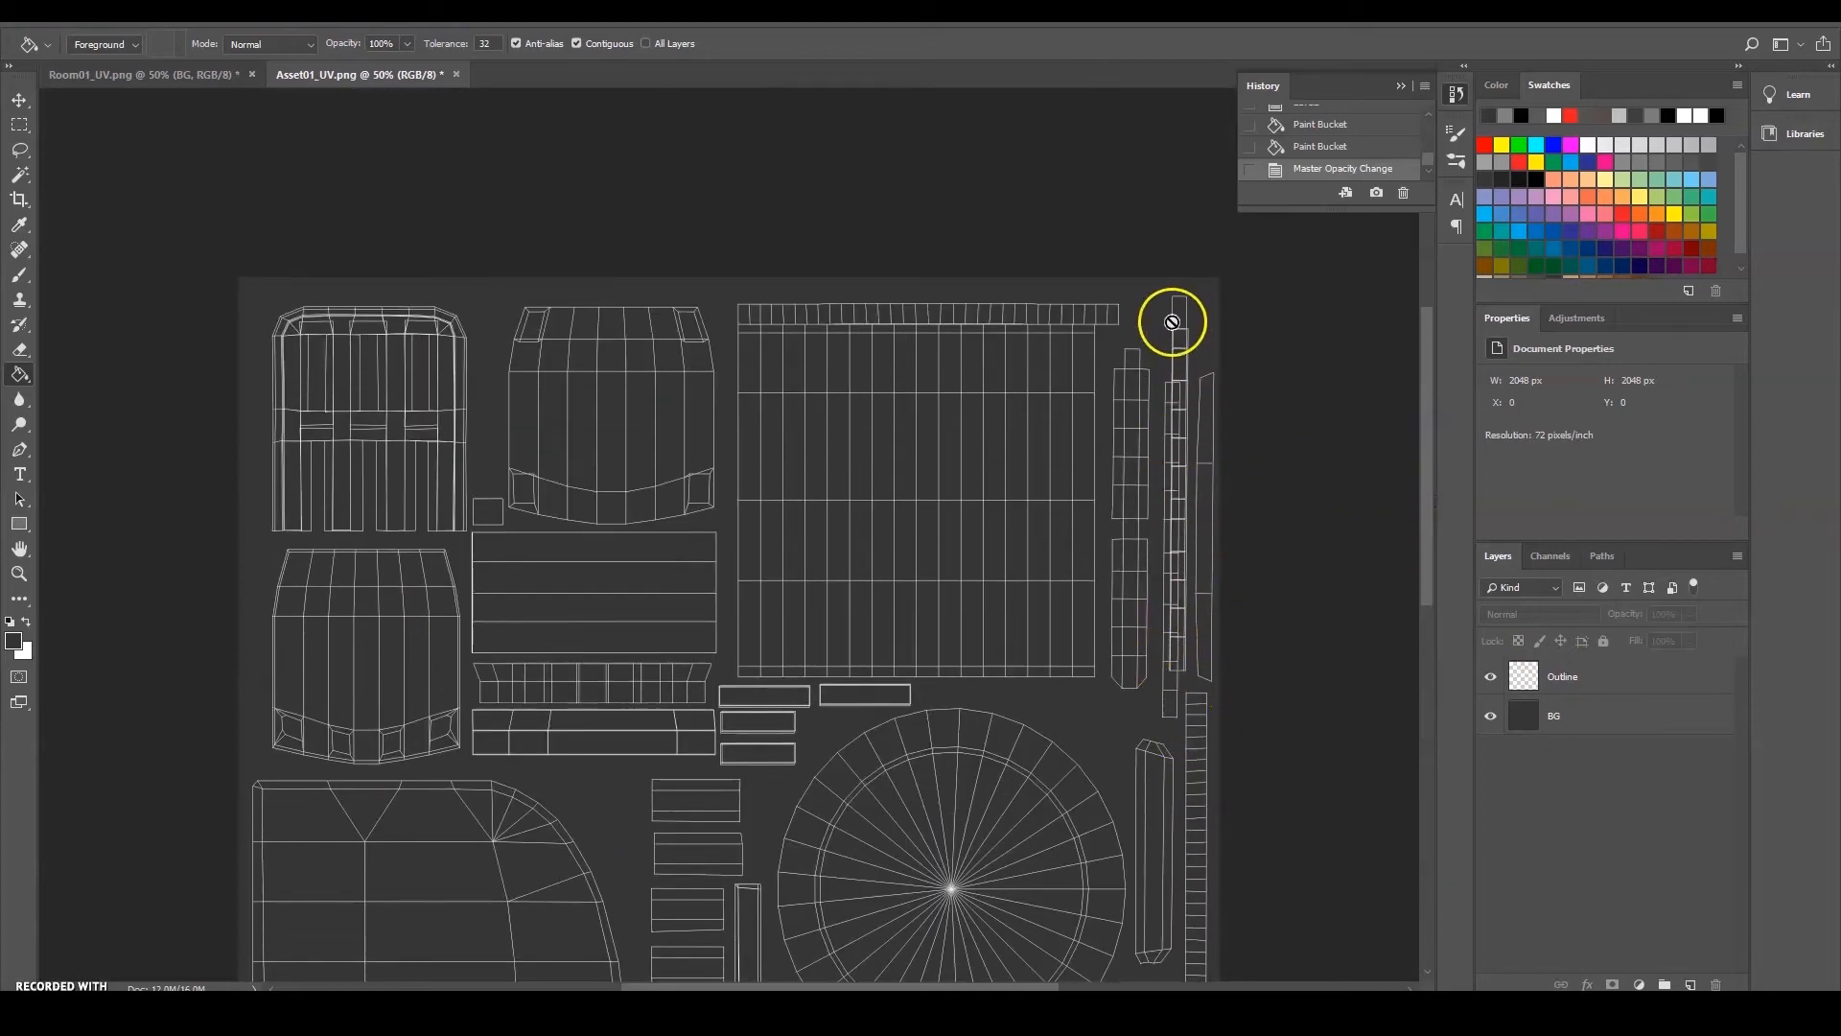
{"action": "left_click", "coordinate": [192, 77]}
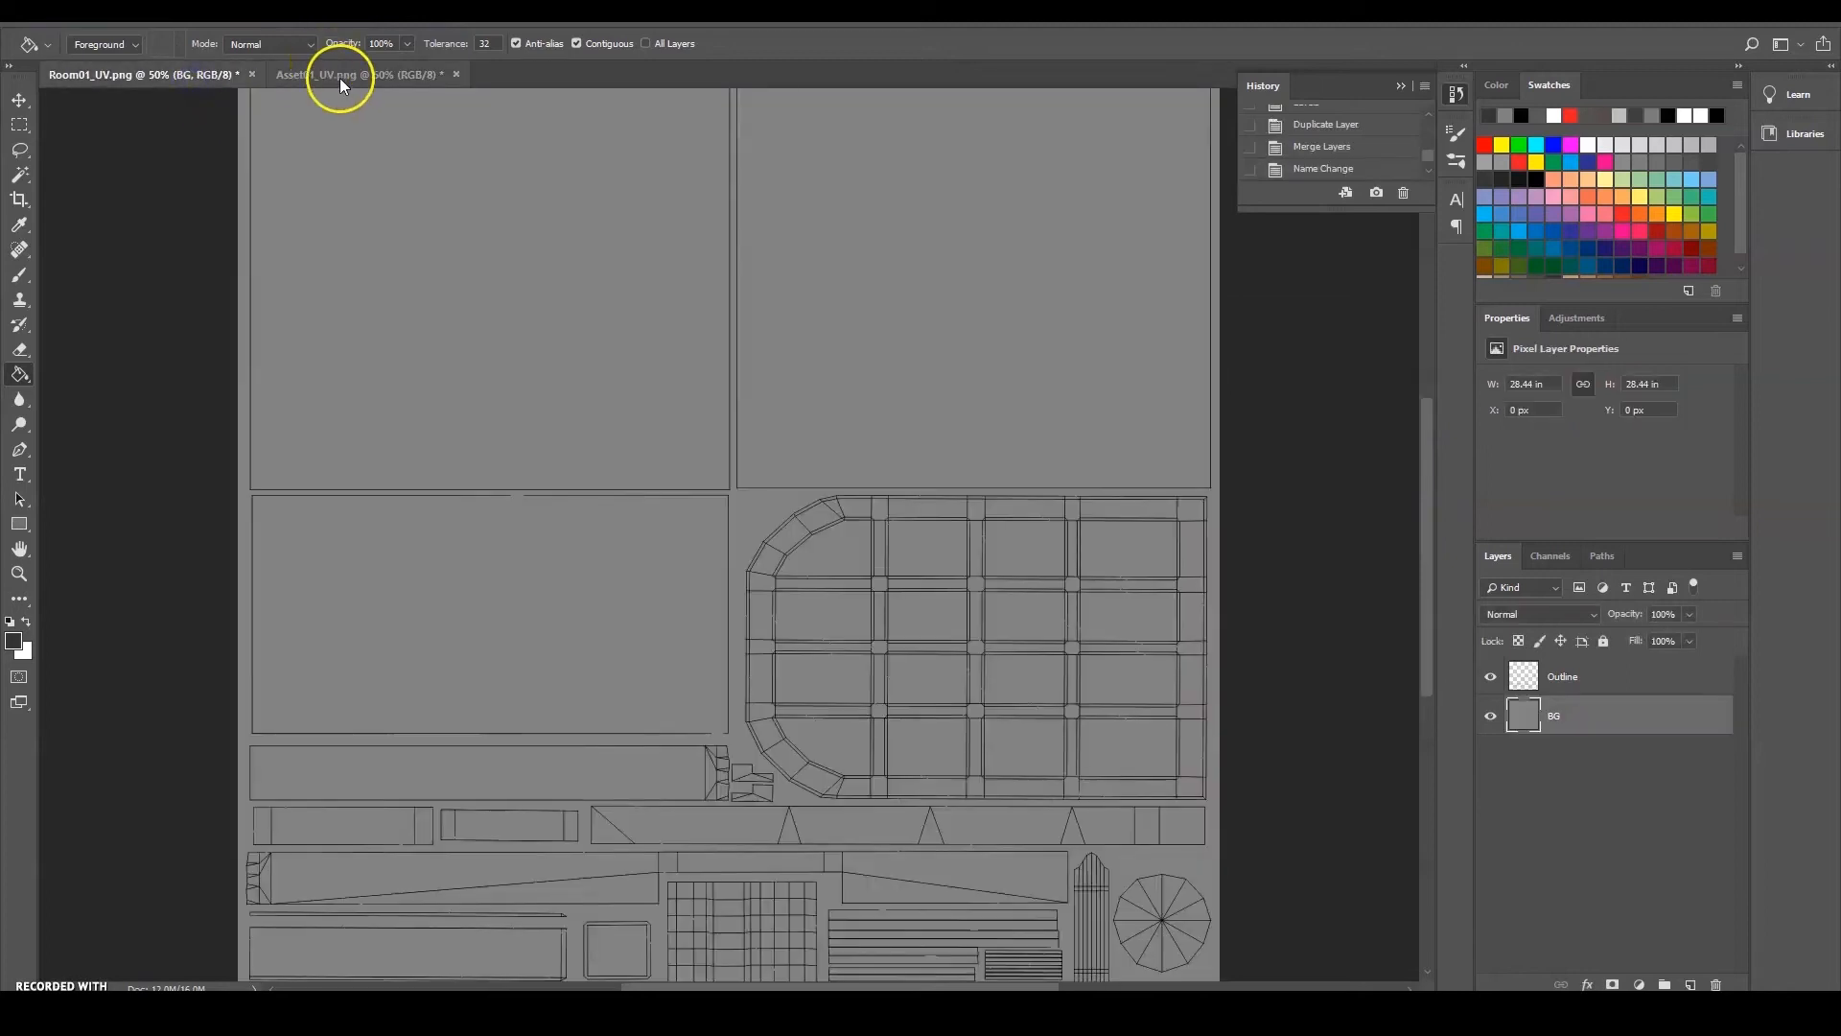
{"action": "left_click", "coordinate": [342, 76]}
{"action": "left_click_drag", "start_coordinate": [1420, 340], "coordinate": [1433, 424]}
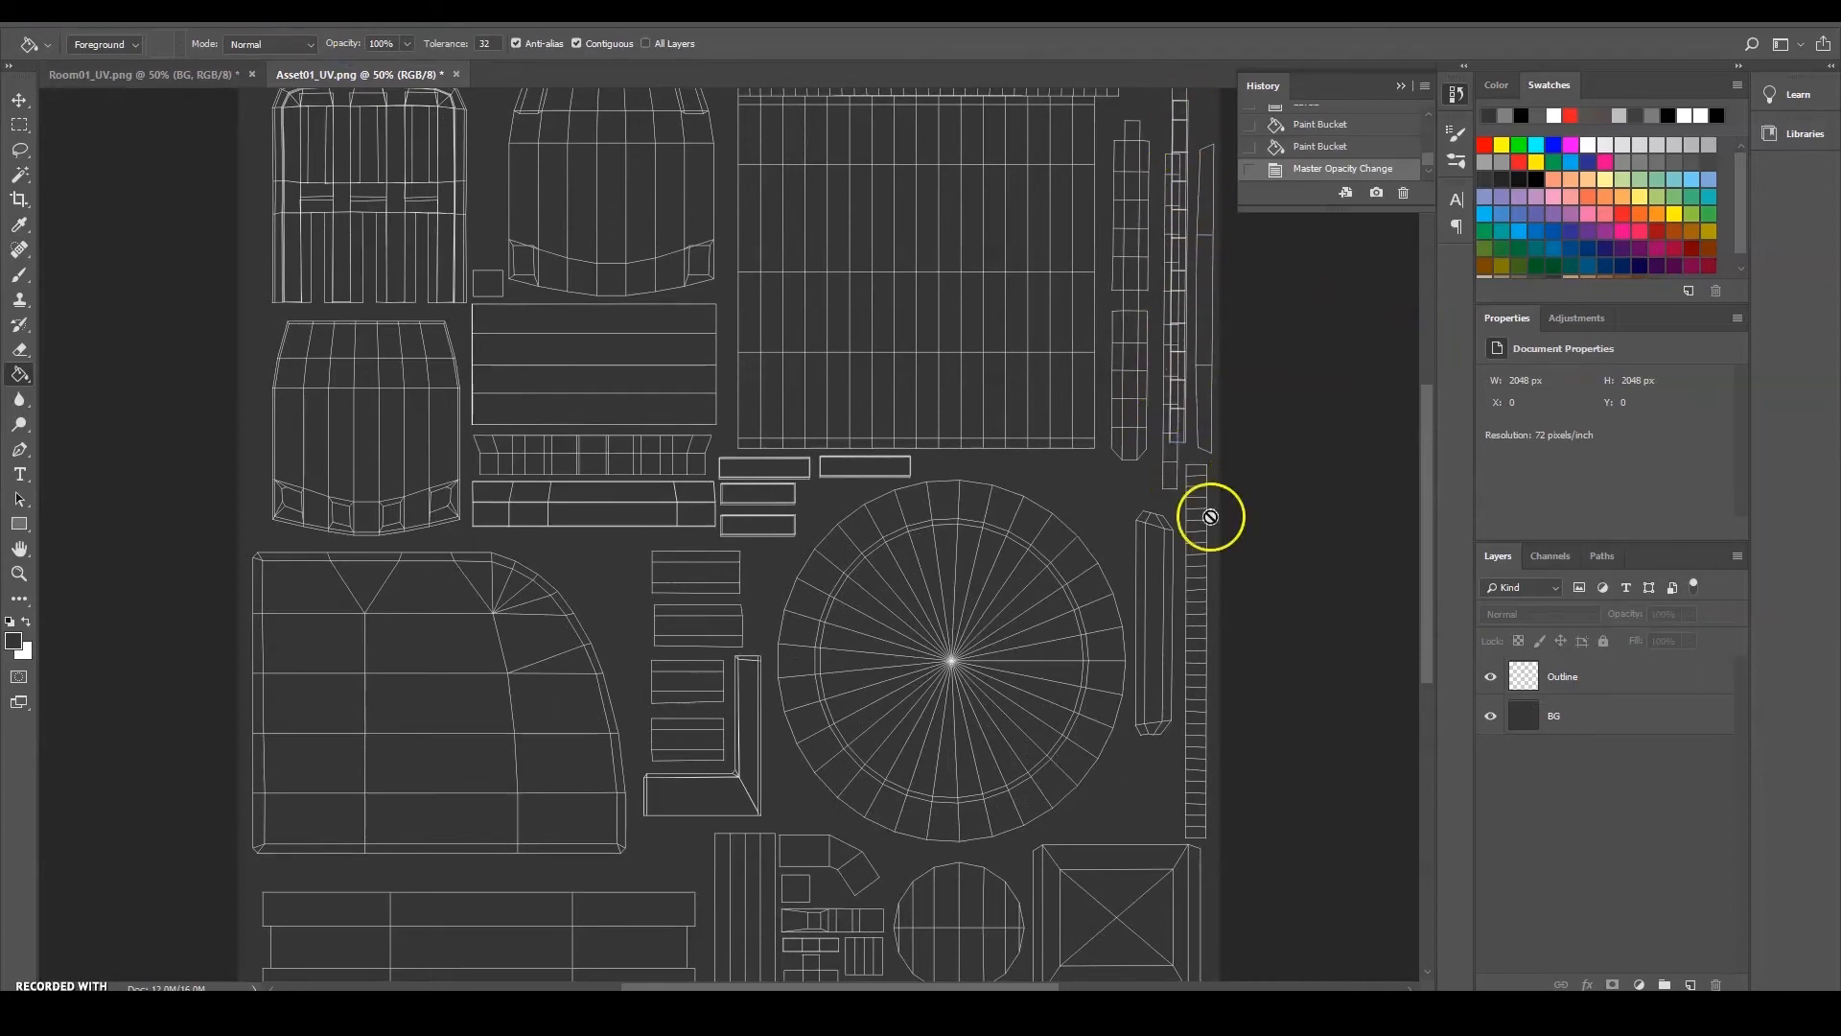
Review the full Asset01_UV layout from its upper to its lower shells and check it against Room01_UV
{"action": "mouse_move", "coordinate": [1423, 477]}
{"action": "left_mouse_down"}
{"action": "mouse_move", "coordinate": [1435, 522]}
{"action": "mouse_move", "coordinate": [1433, 454]}
{"action": "left_mouse_up"}
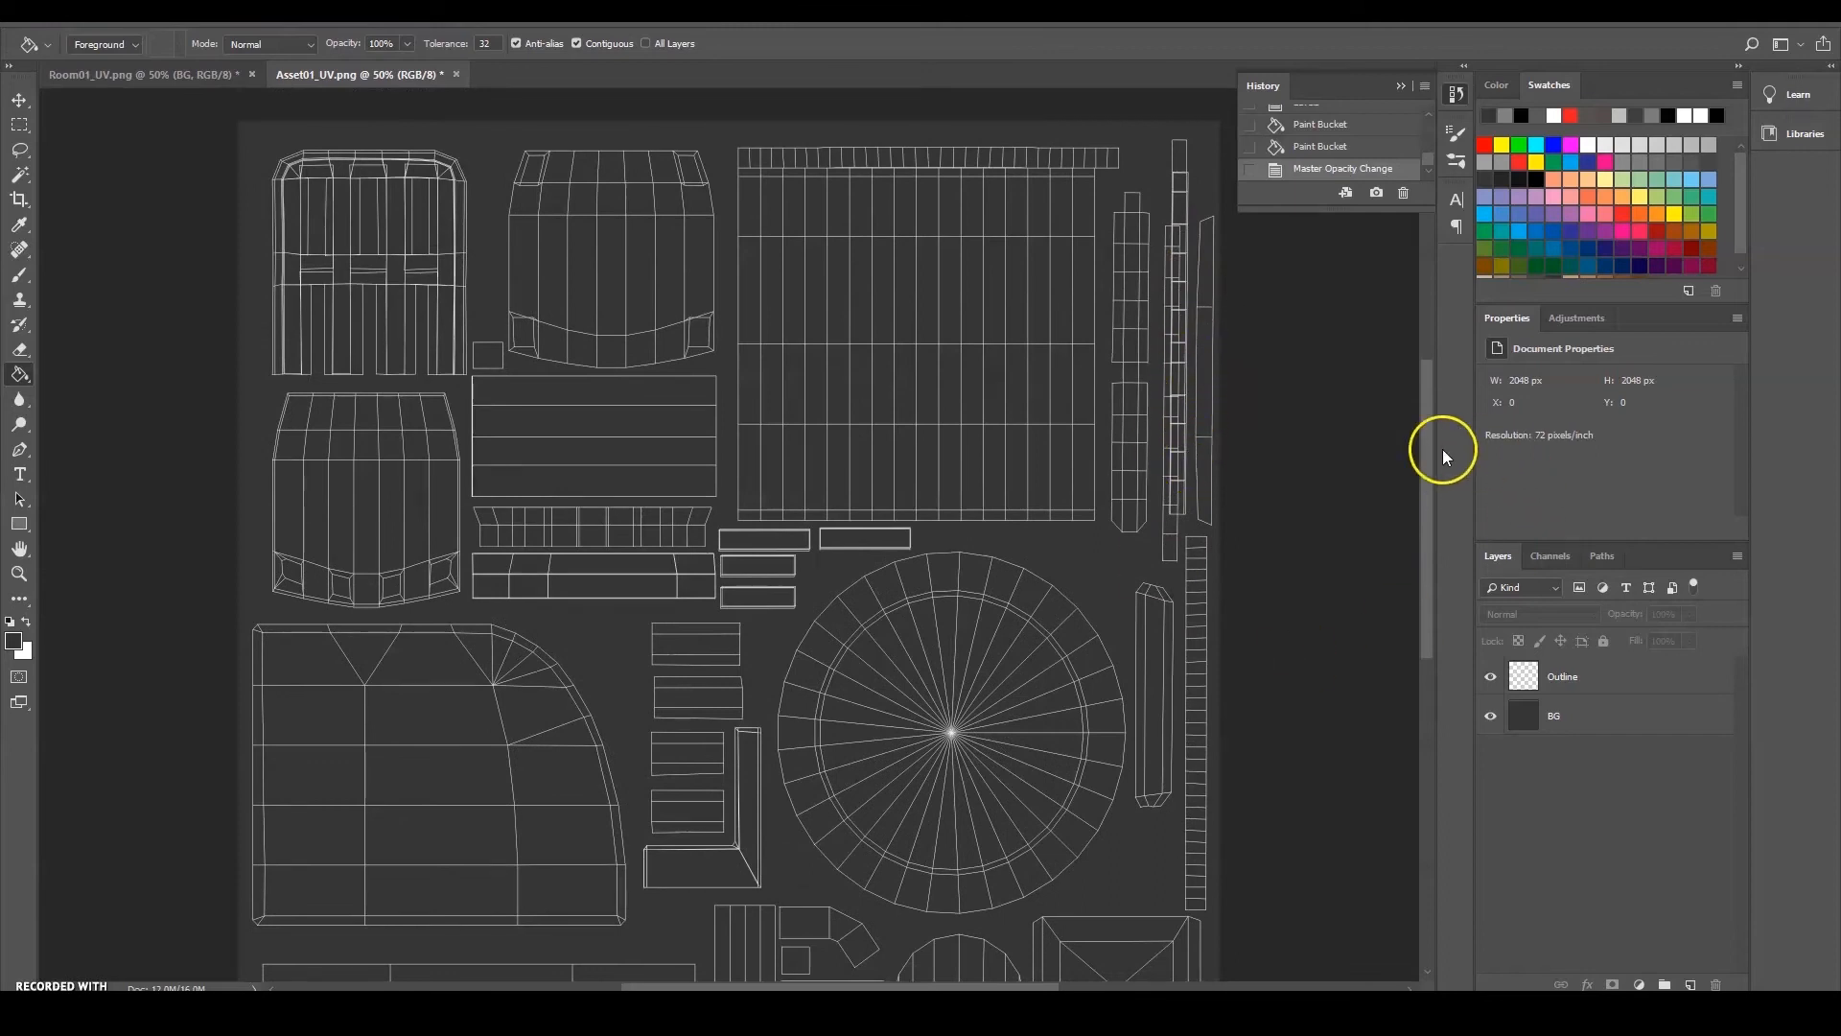
{"action": "left_click_drag", "start_coordinate": [1429, 447], "coordinate": [1429, 462]}
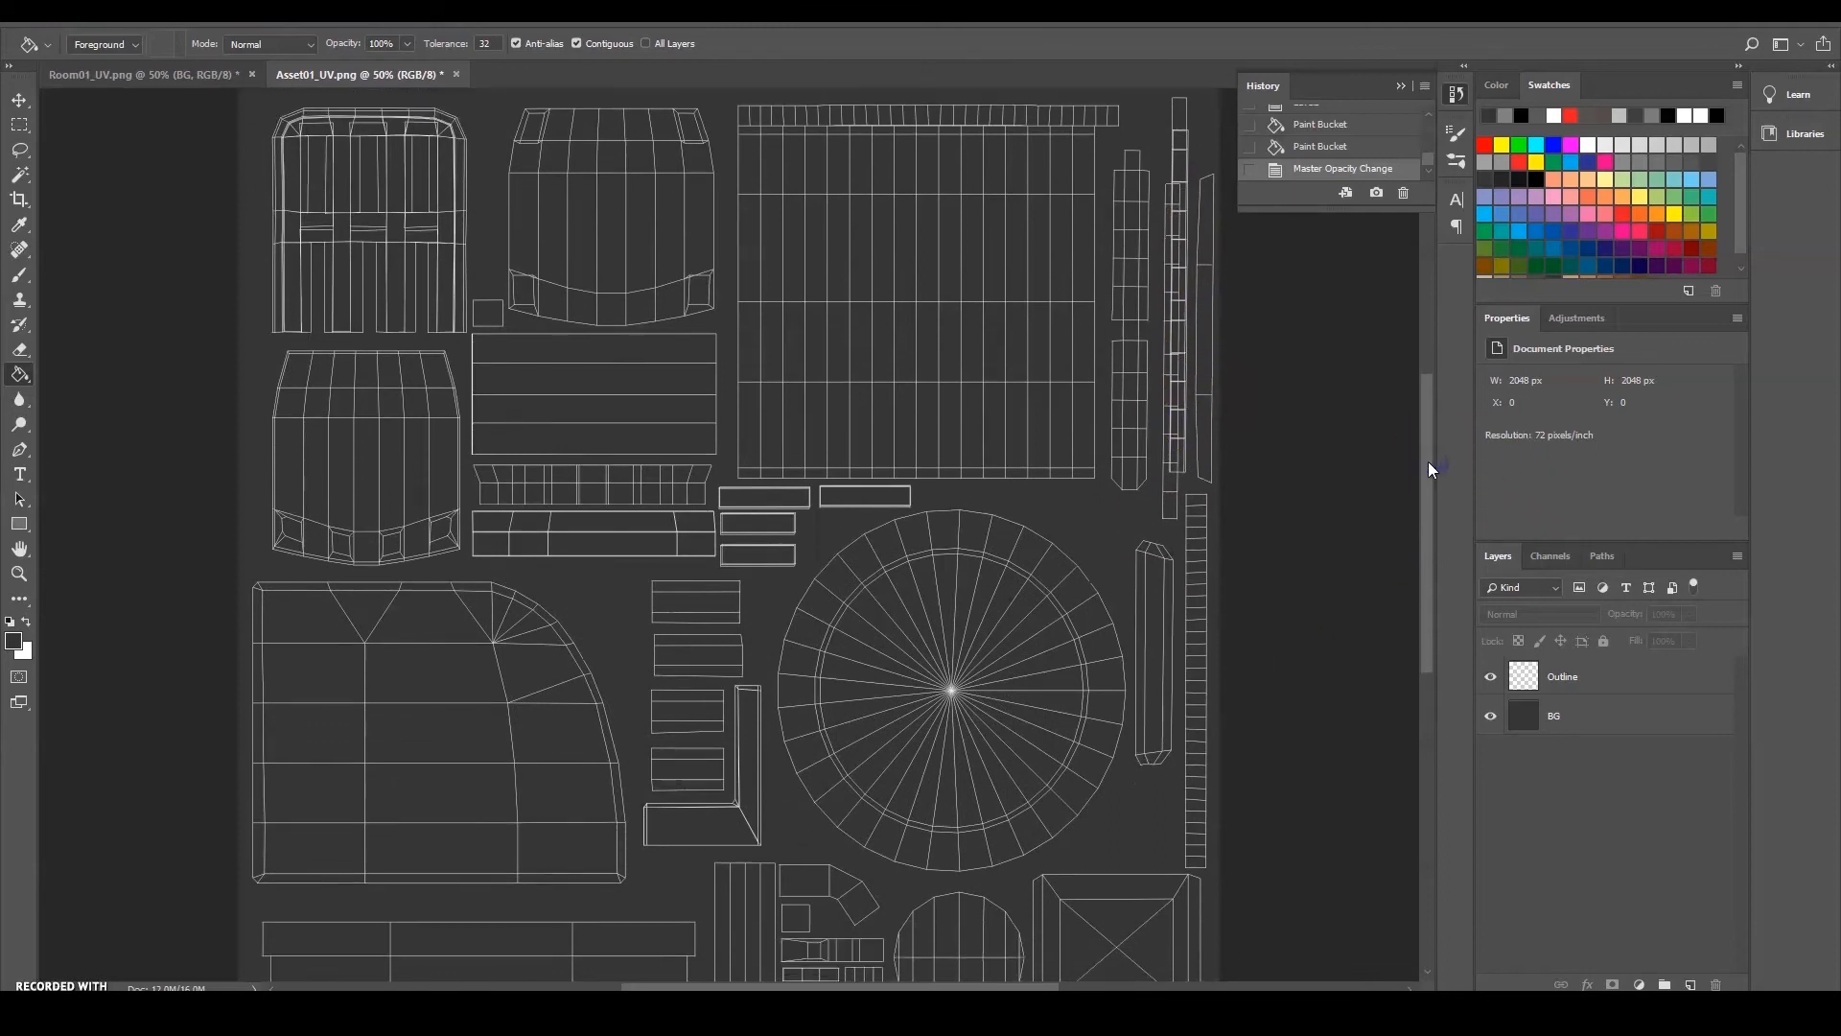
{"action": "left_click", "coordinate": [192, 74]}
{"action": "left_click", "coordinate": [329, 69]}
{"action": "left_click_drag", "start_coordinate": [1429, 457], "coordinate": [1424, 486]}
{"action": "left_click", "coordinate": [380, 726]}
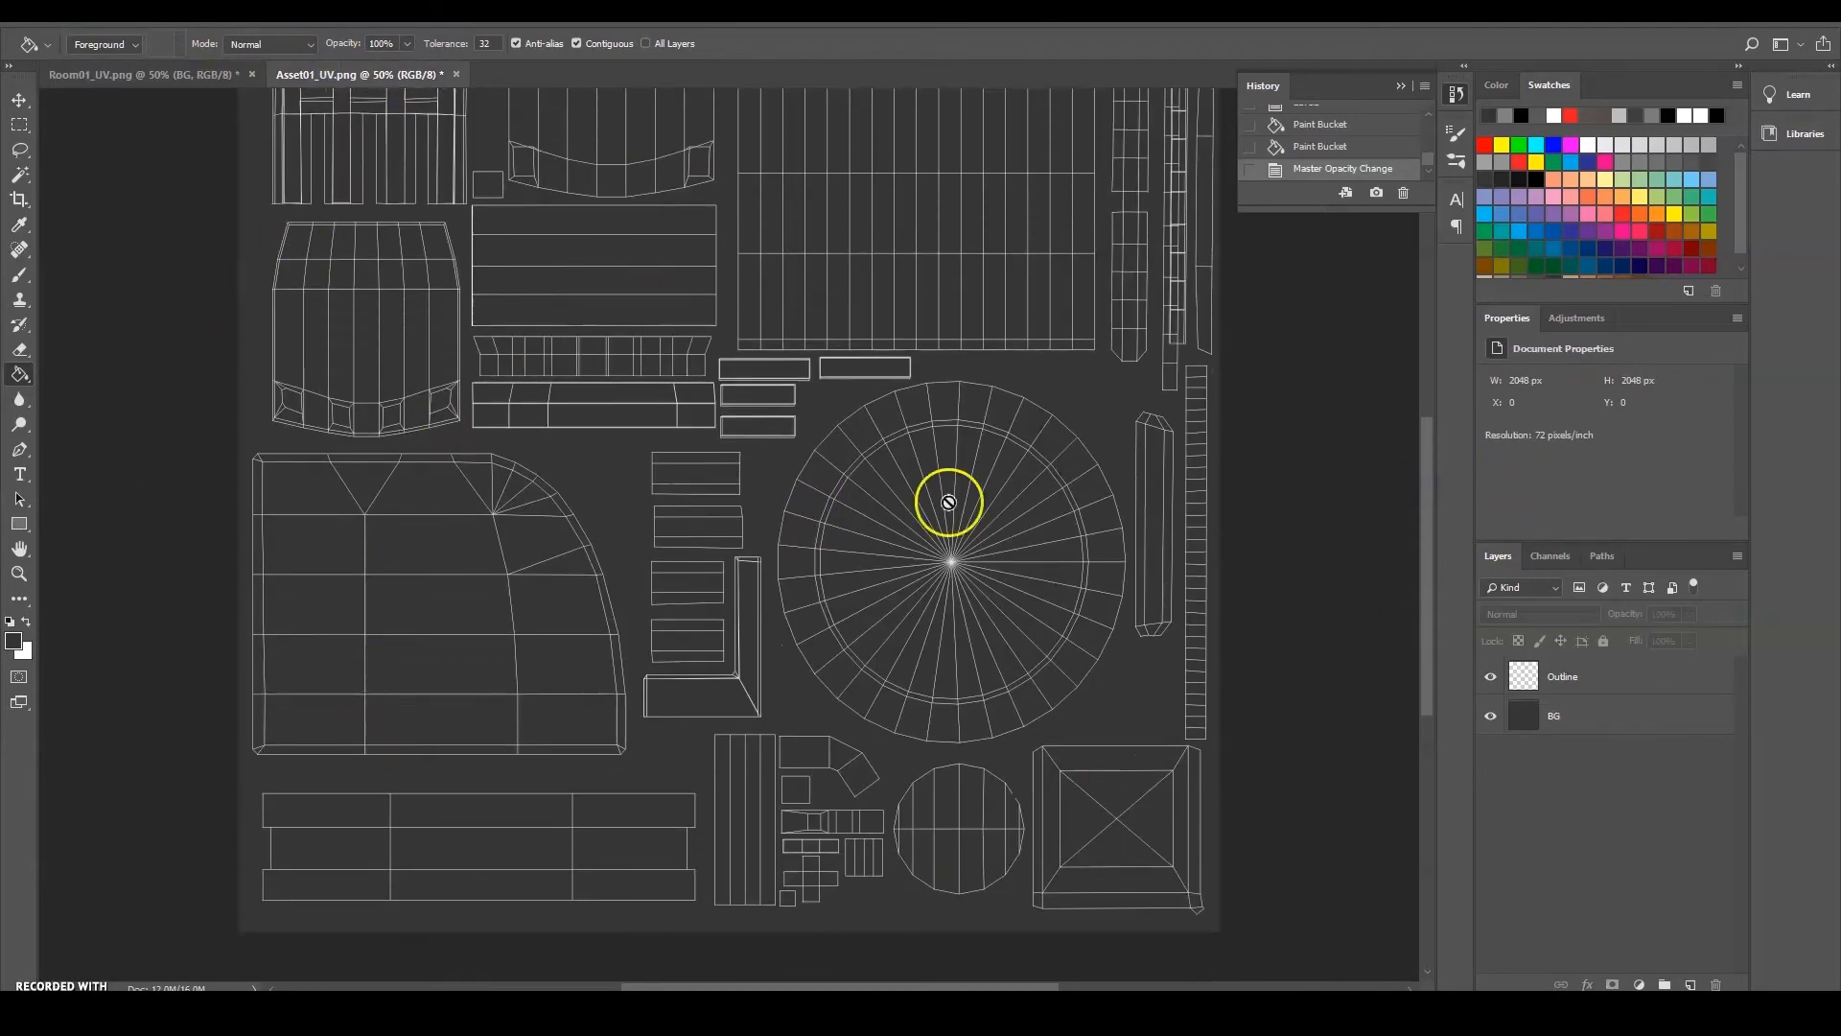
{"action": "mouse_move", "coordinate": [1427, 543]}
{"action": "left_mouse_down"}
{"action": "mouse_move", "coordinate": [1425, 498]}
{"action": "mouse_move", "coordinate": [1424, 513]}
{"action": "left_mouse_up"}
Set the foreground colour to brown #4f4438 and fill Asset01_UV's BG layer with it
{"action": "left_click", "coordinate": [1637, 723]}
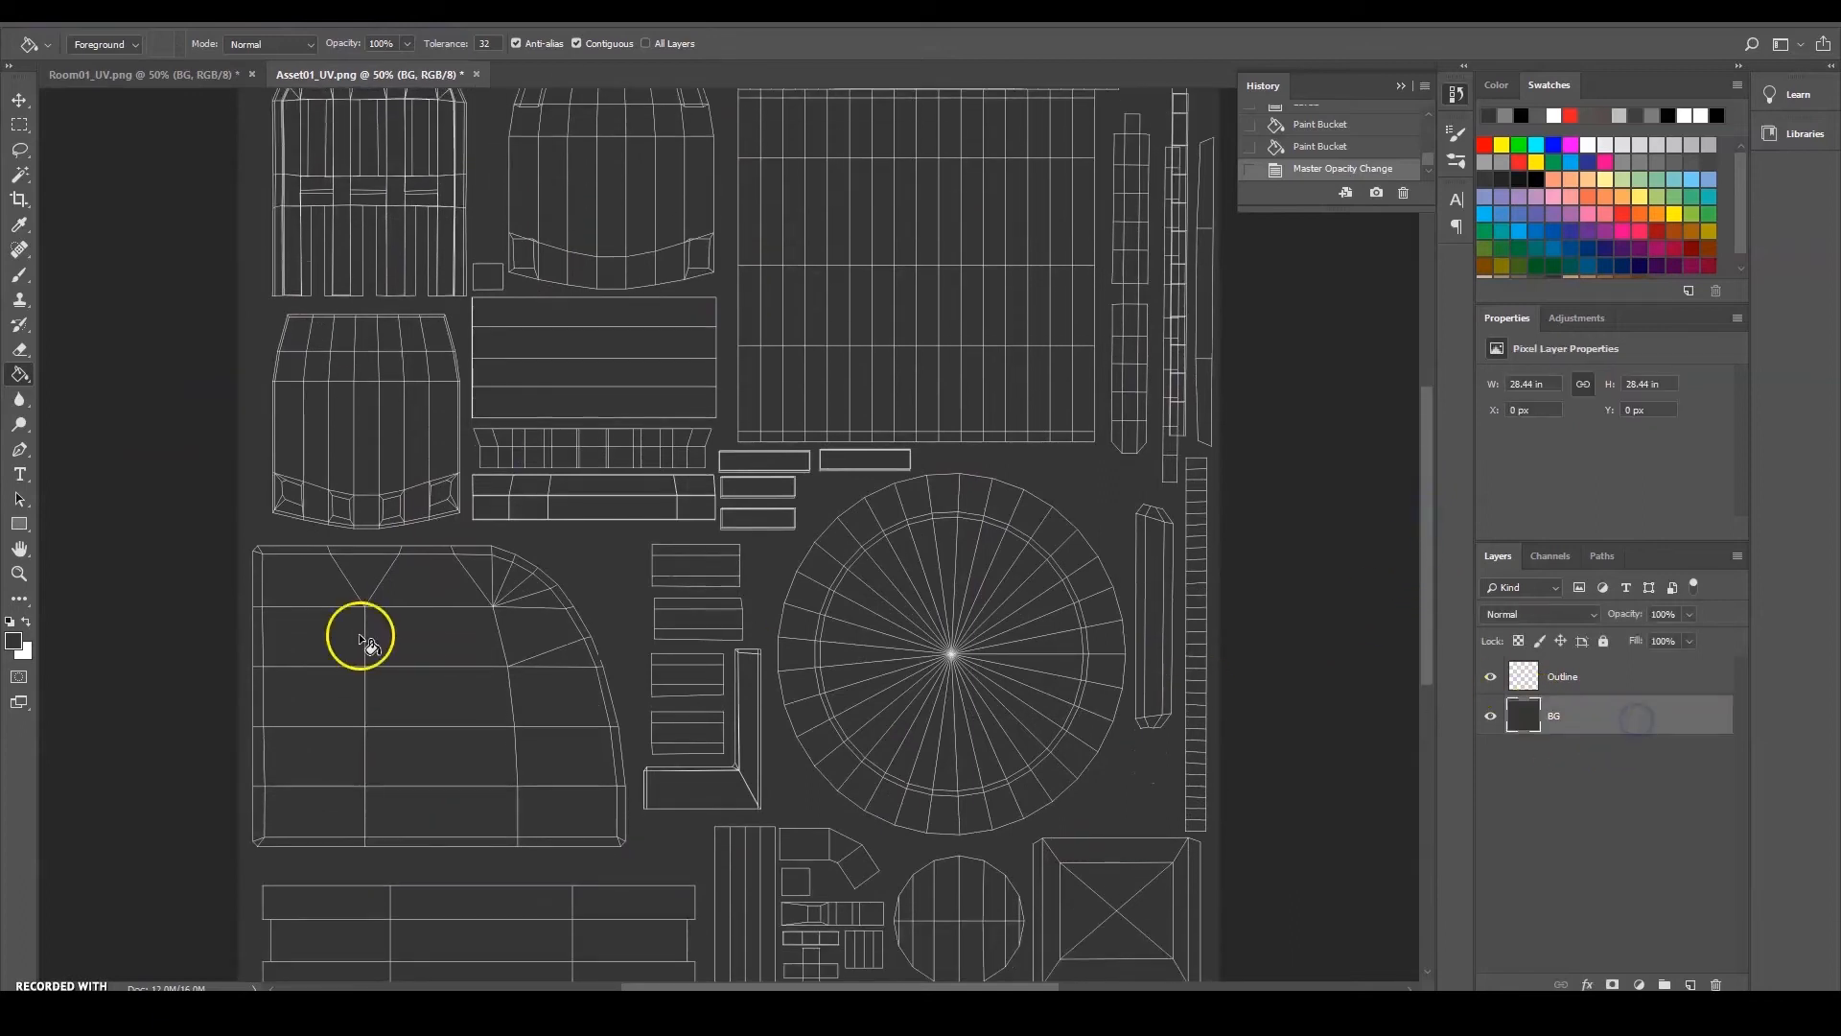
{"action": "left_click", "coordinate": [16, 640]}
{"action": "mouse_move", "coordinate": [1327, 637]}
{"action": "left_mouse_down"}
{"action": "mouse_move", "coordinate": [1279, 646]}
{"action": "mouse_move", "coordinate": [1328, 658]}
{"action": "mouse_move", "coordinate": [1329, 638]}
{"action": "left_mouse_up"}
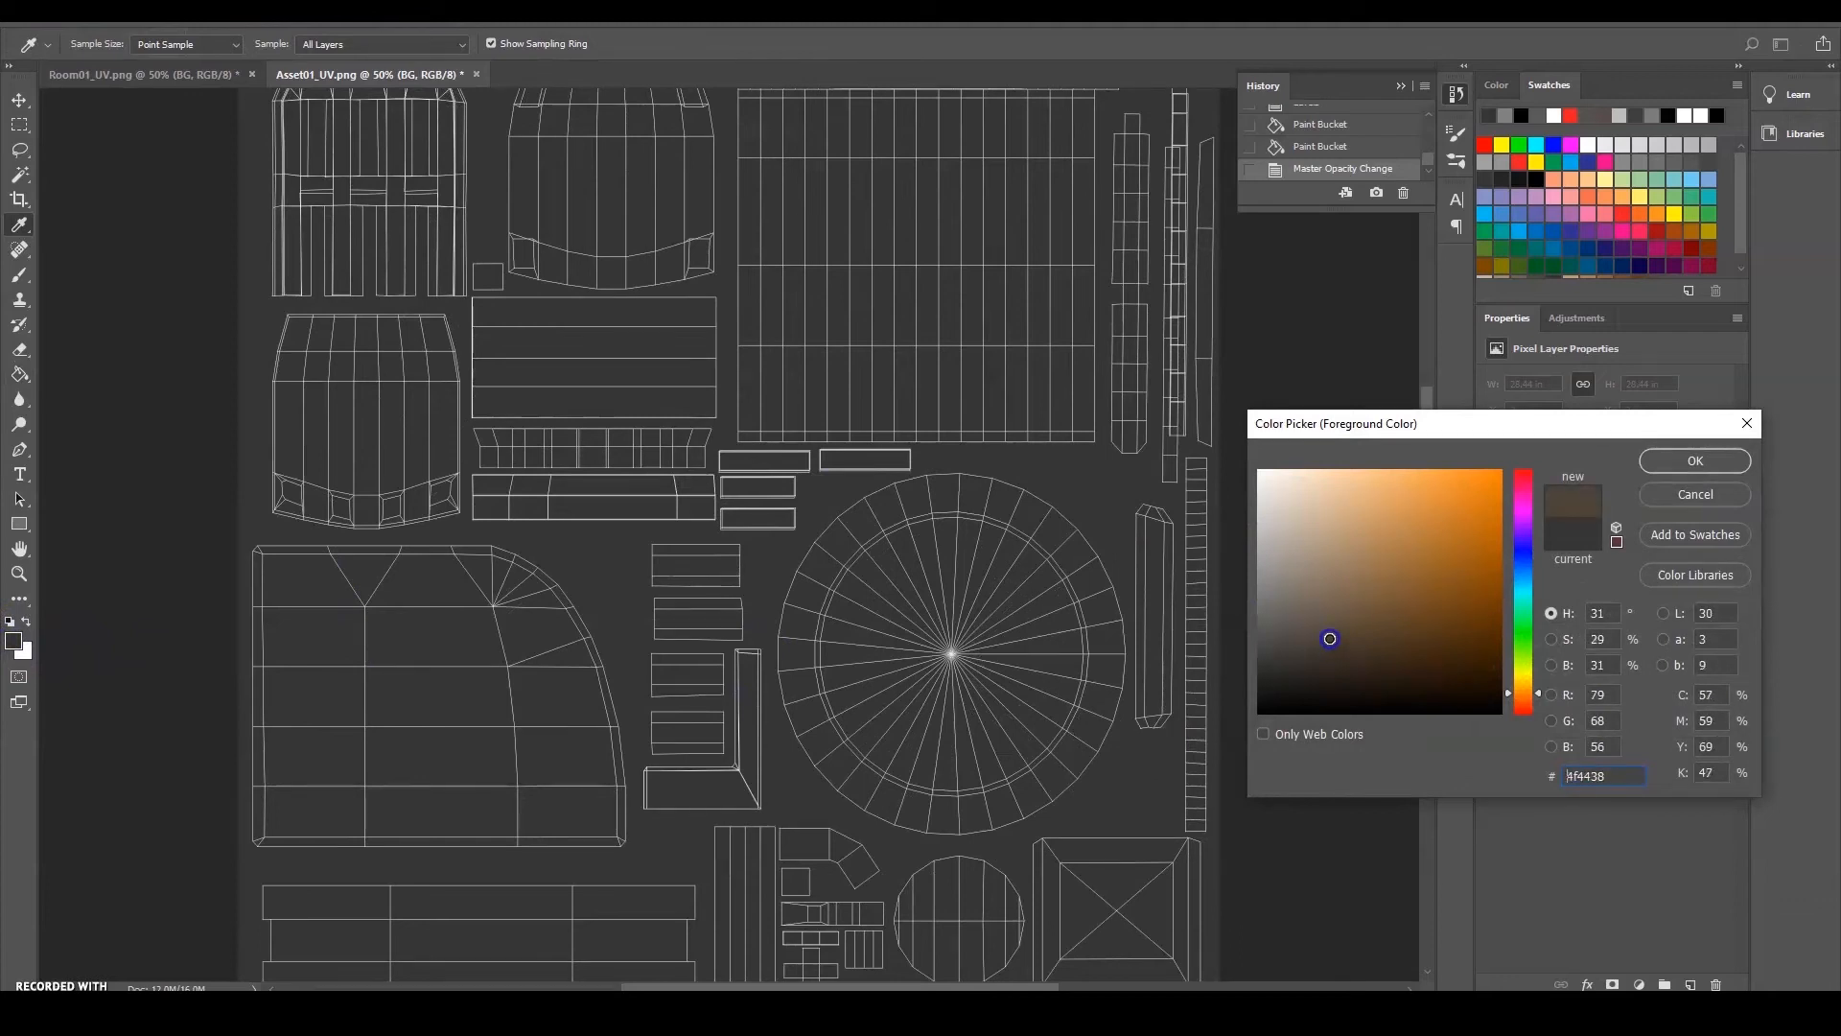
{"action": "left_click", "coordinate": [1667, 462]}
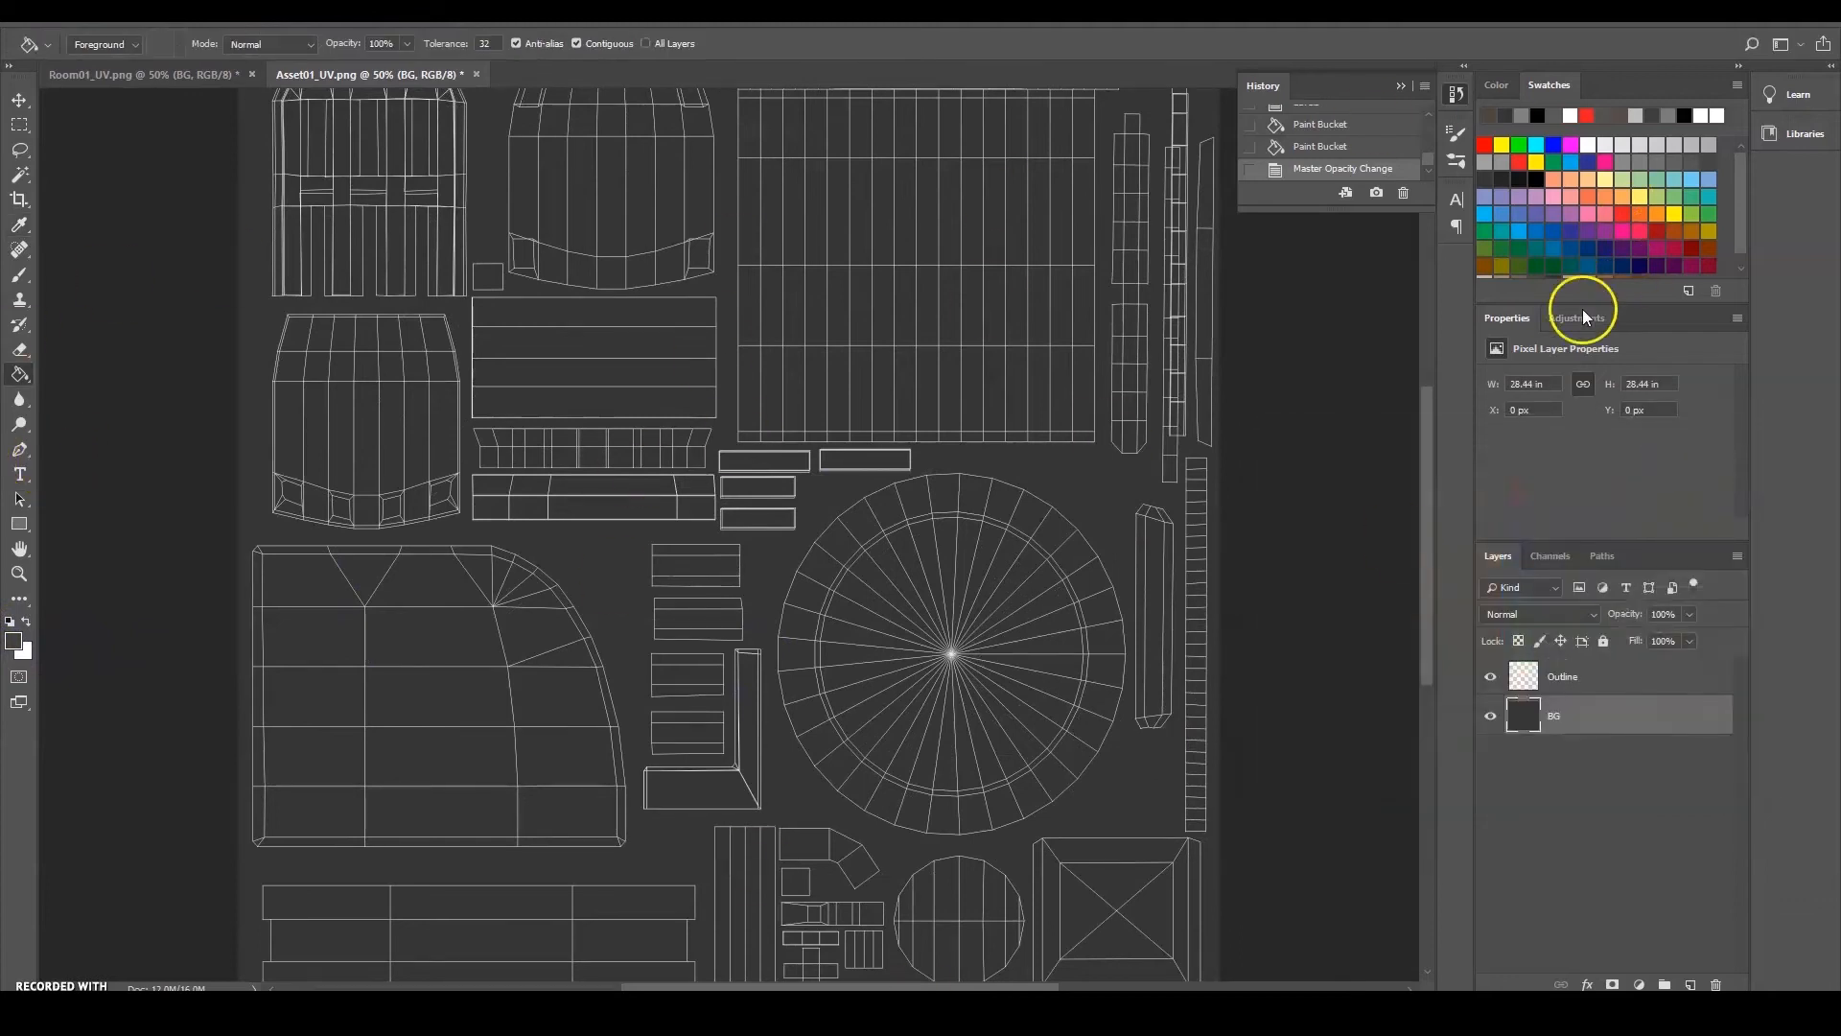
{"action": "left_click", "coordinate": [1116, 482]}
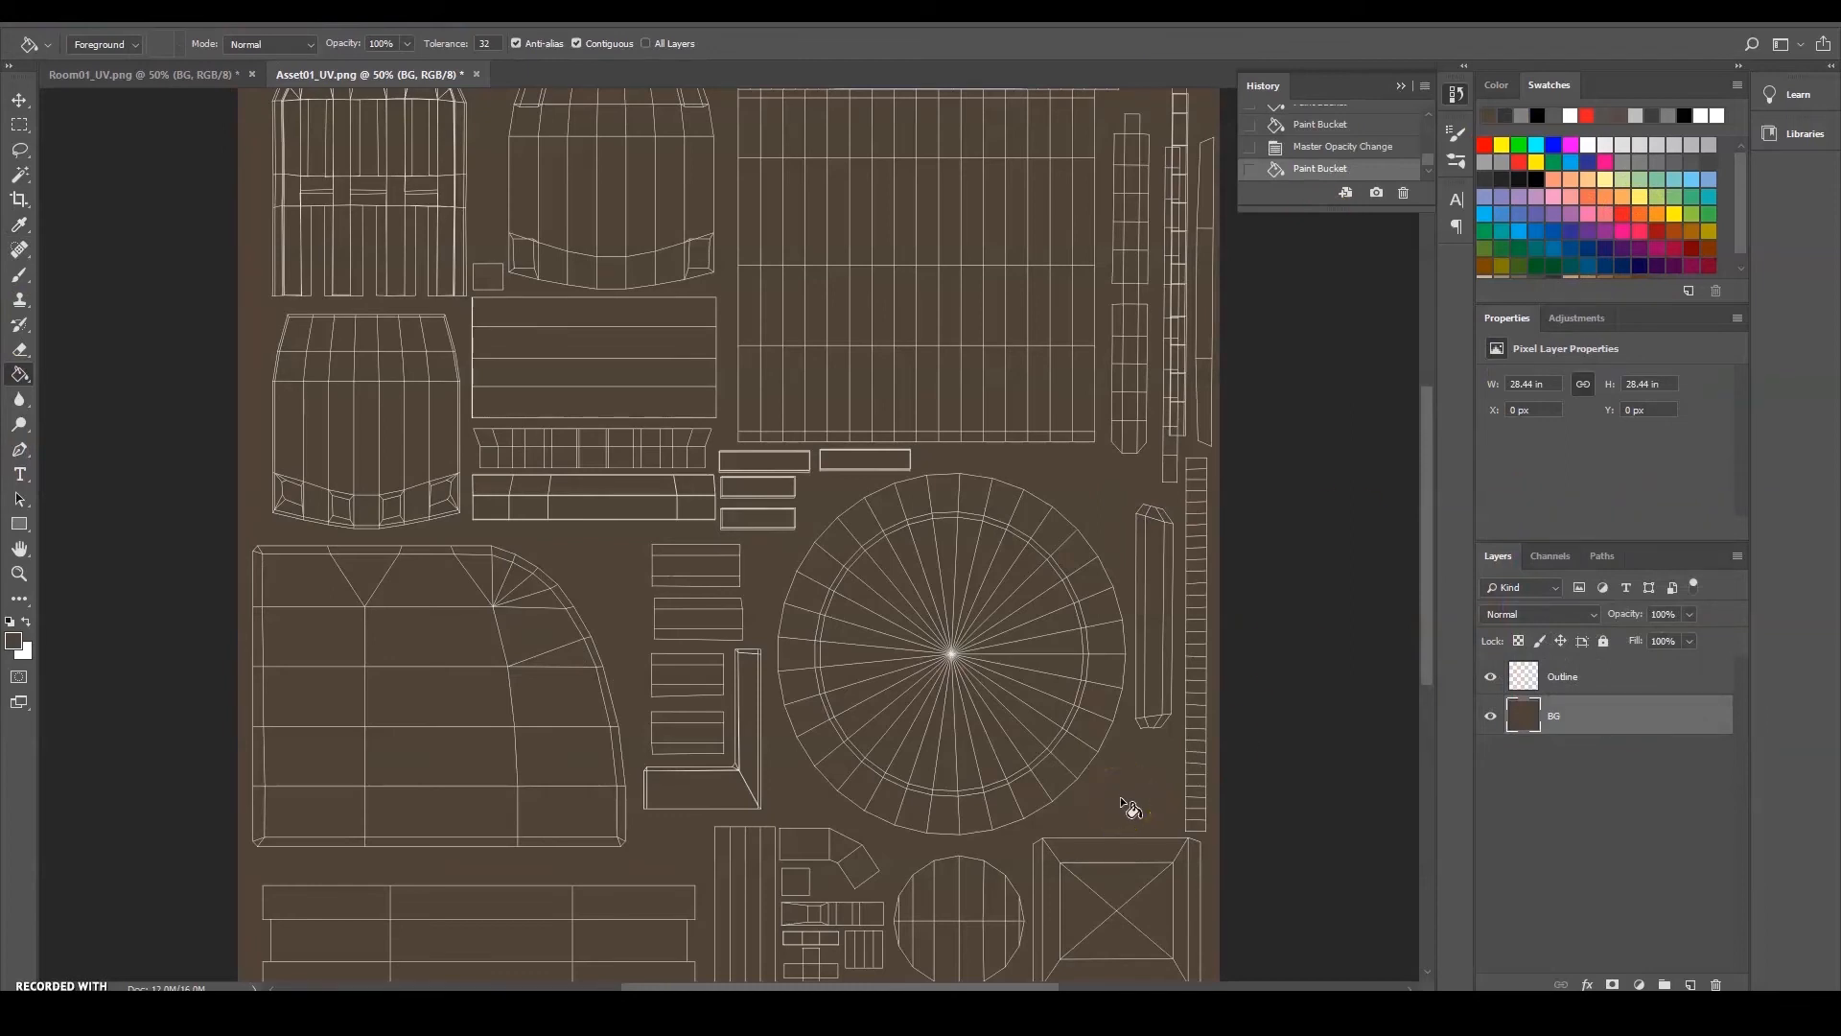
Choose a darker, less saturated brown-grey foreground colour, fill Asset01_UV's BG layer with it, and compare the result with Room01_UV
{"action": "left_click", "coordinate": [15, 637]}
{"action": "left_click_drag", "start_coordinate": [1332, 638], "coordinate": [1293, 652]}
{"action": "left_click", "coordinate": [1688, 461]}
{"action": "left_click", "coordinate": [773, 515]}
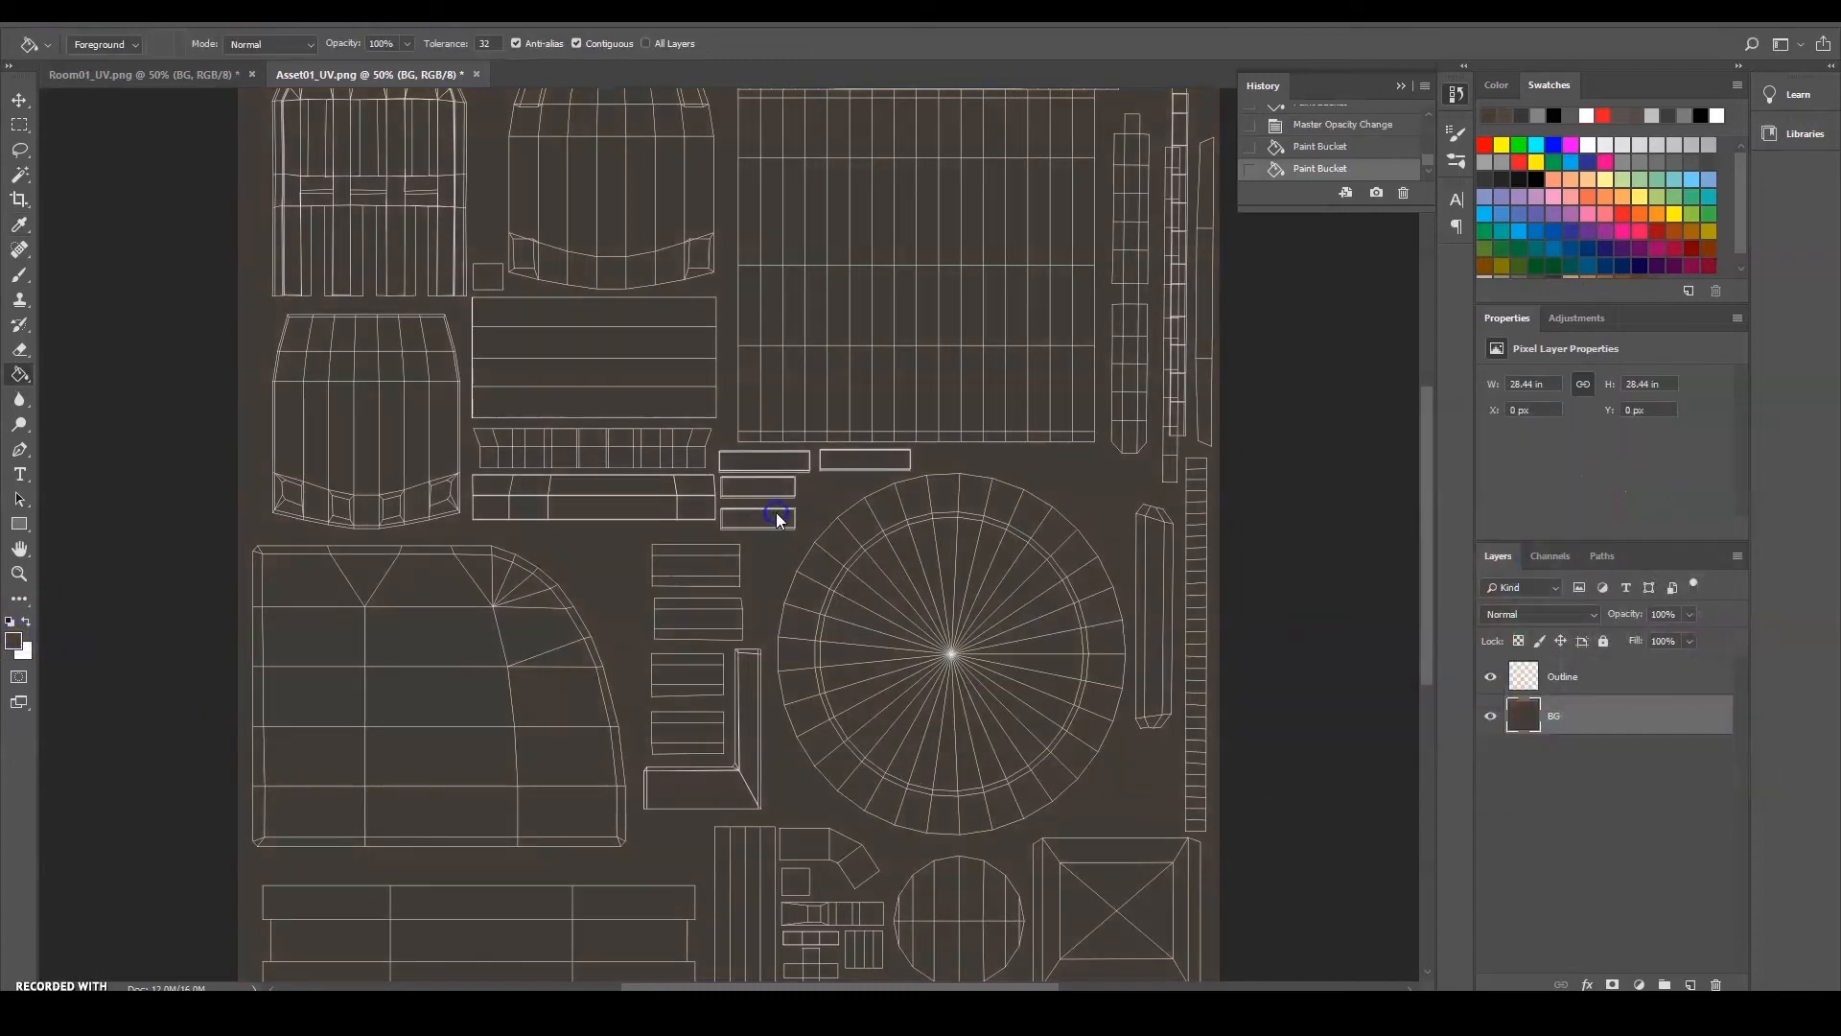
{"action": "left_click", "coordinate": [124, 76]}
{"action": "left_click", "coordinate": [397, 75]}
{"action": "left_click", "coordinate": [631, 513]}
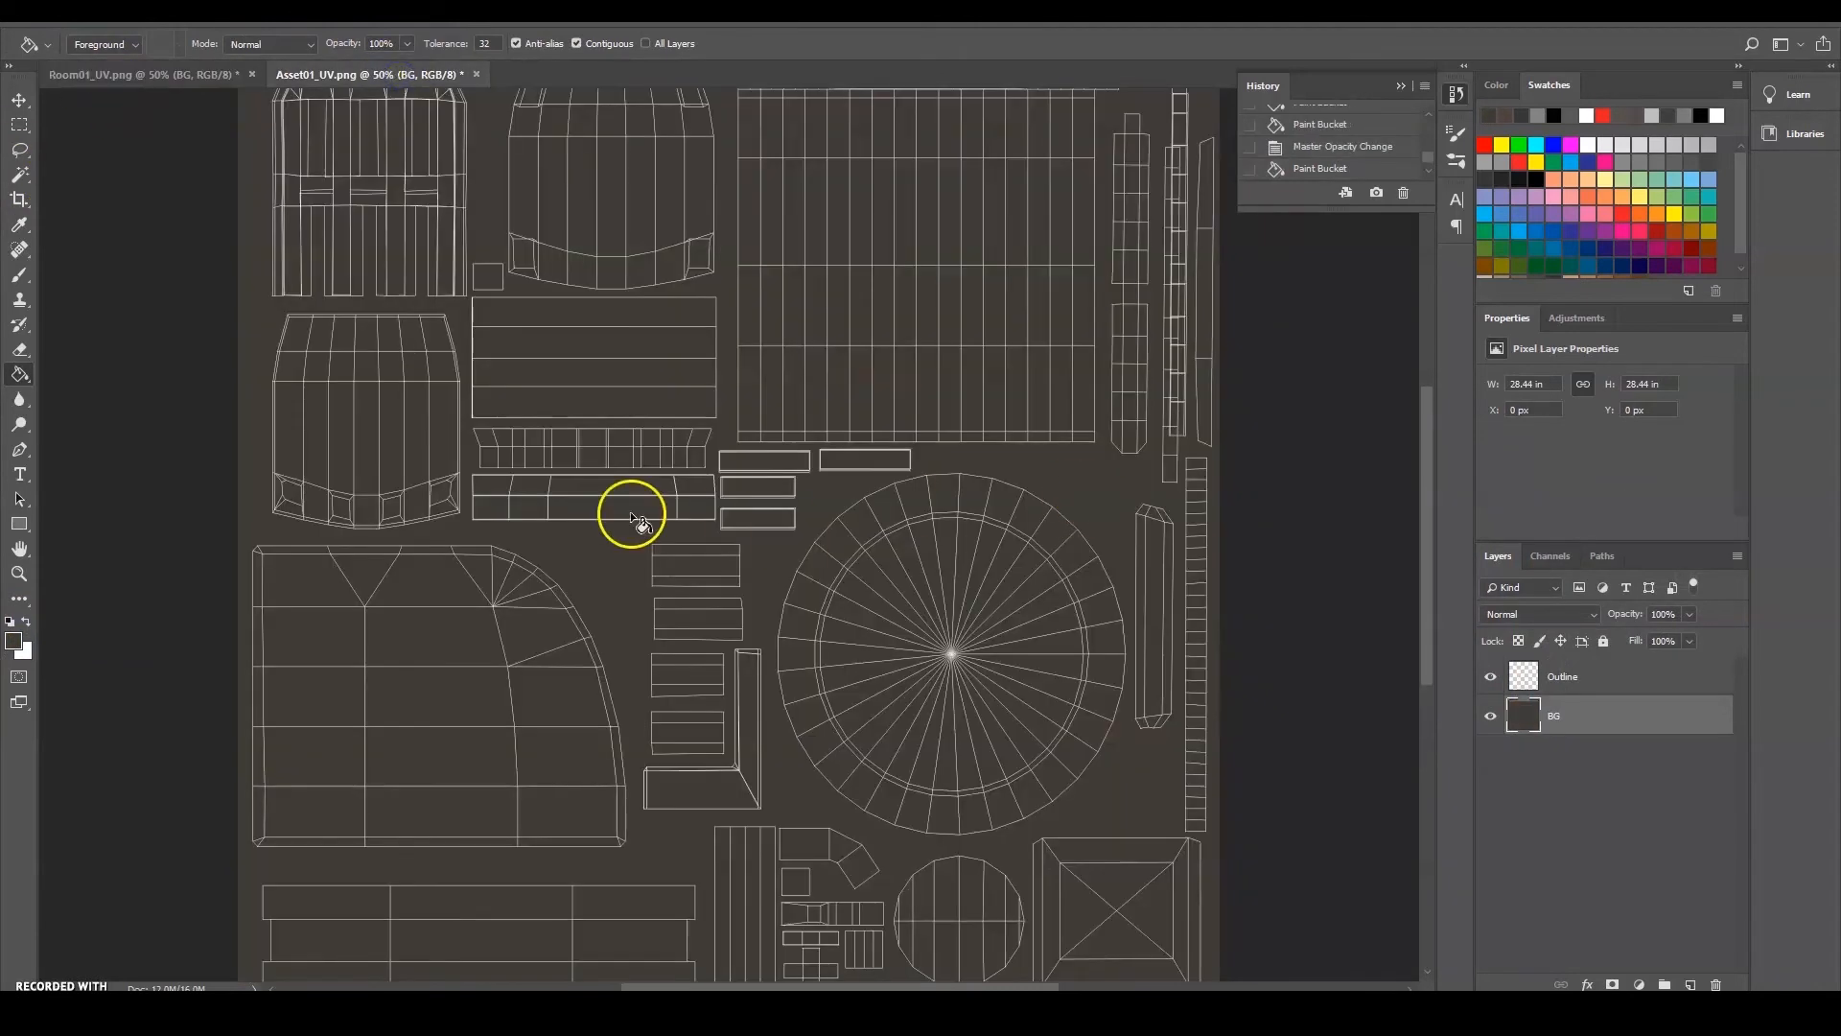
Switch to Maya, move the UV Editor aside, and look over the whole room model with its selected furniture
{"action": "left_click", "coordinate": [31, 101]}
{"action": "left_click", "coordinate": [129, 70]}
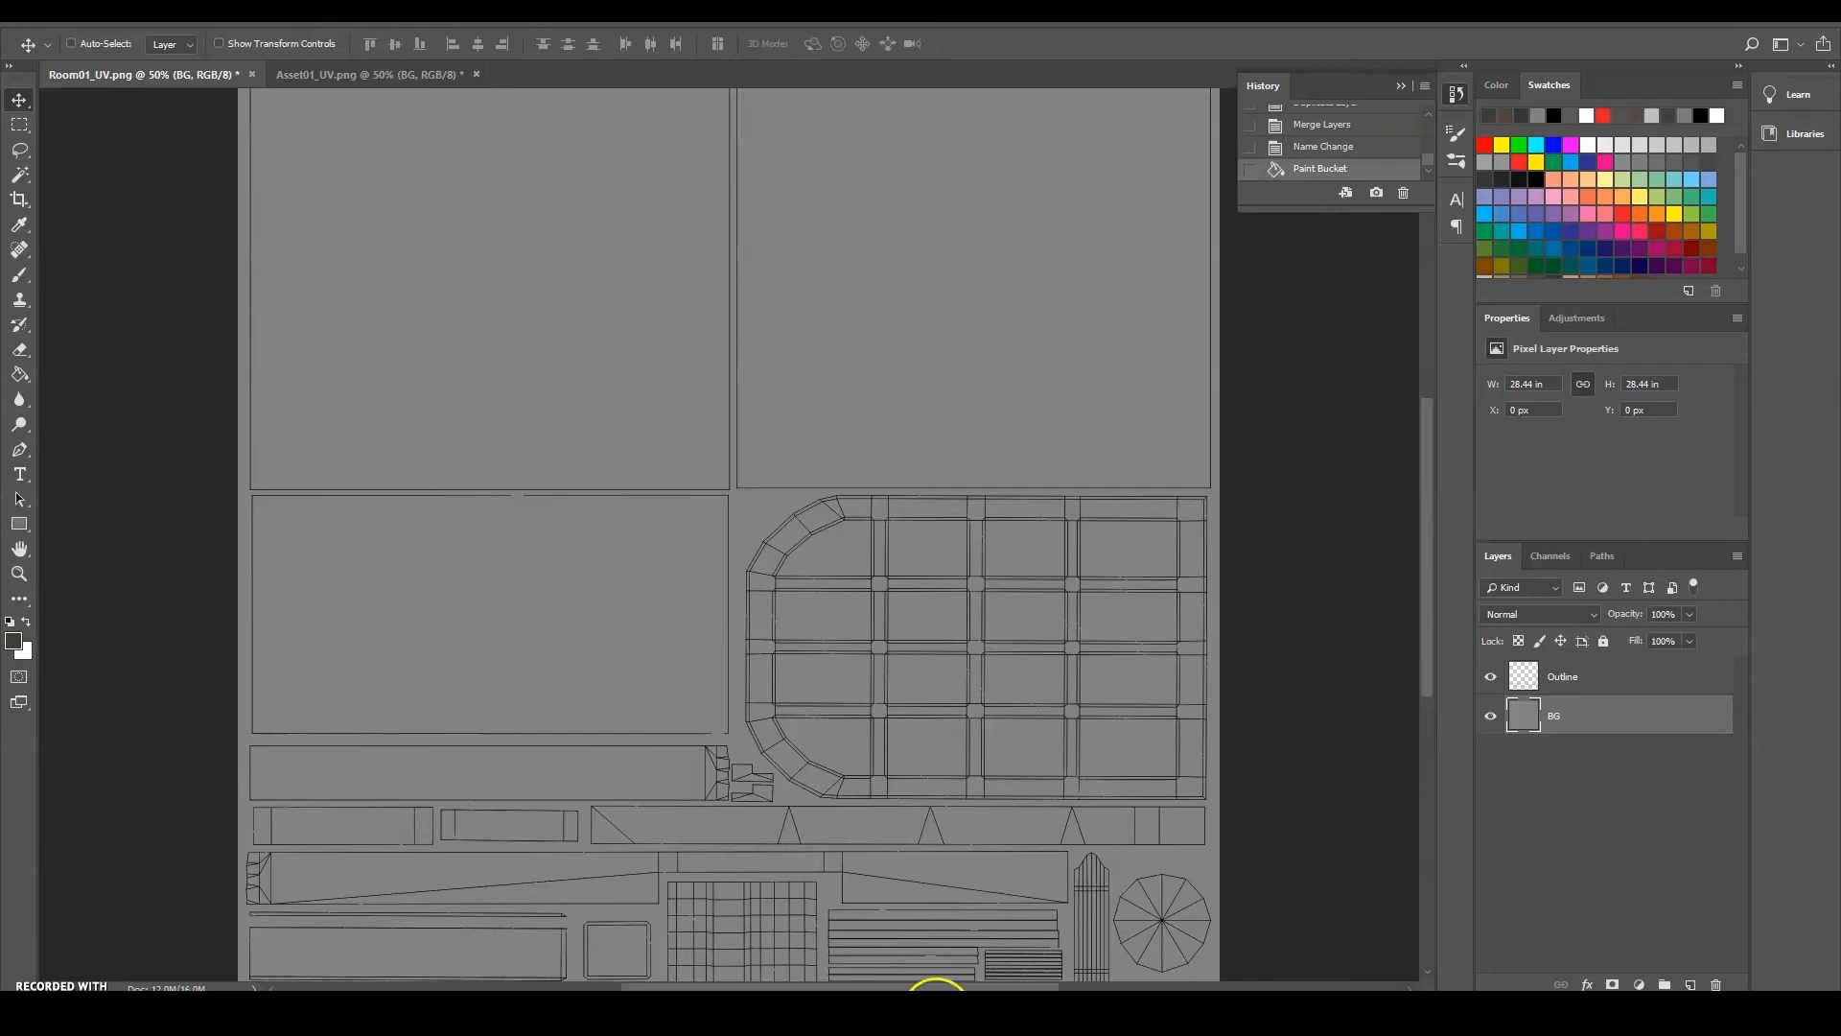
{"action": "left_click", "coordinate": [932, 1016]}
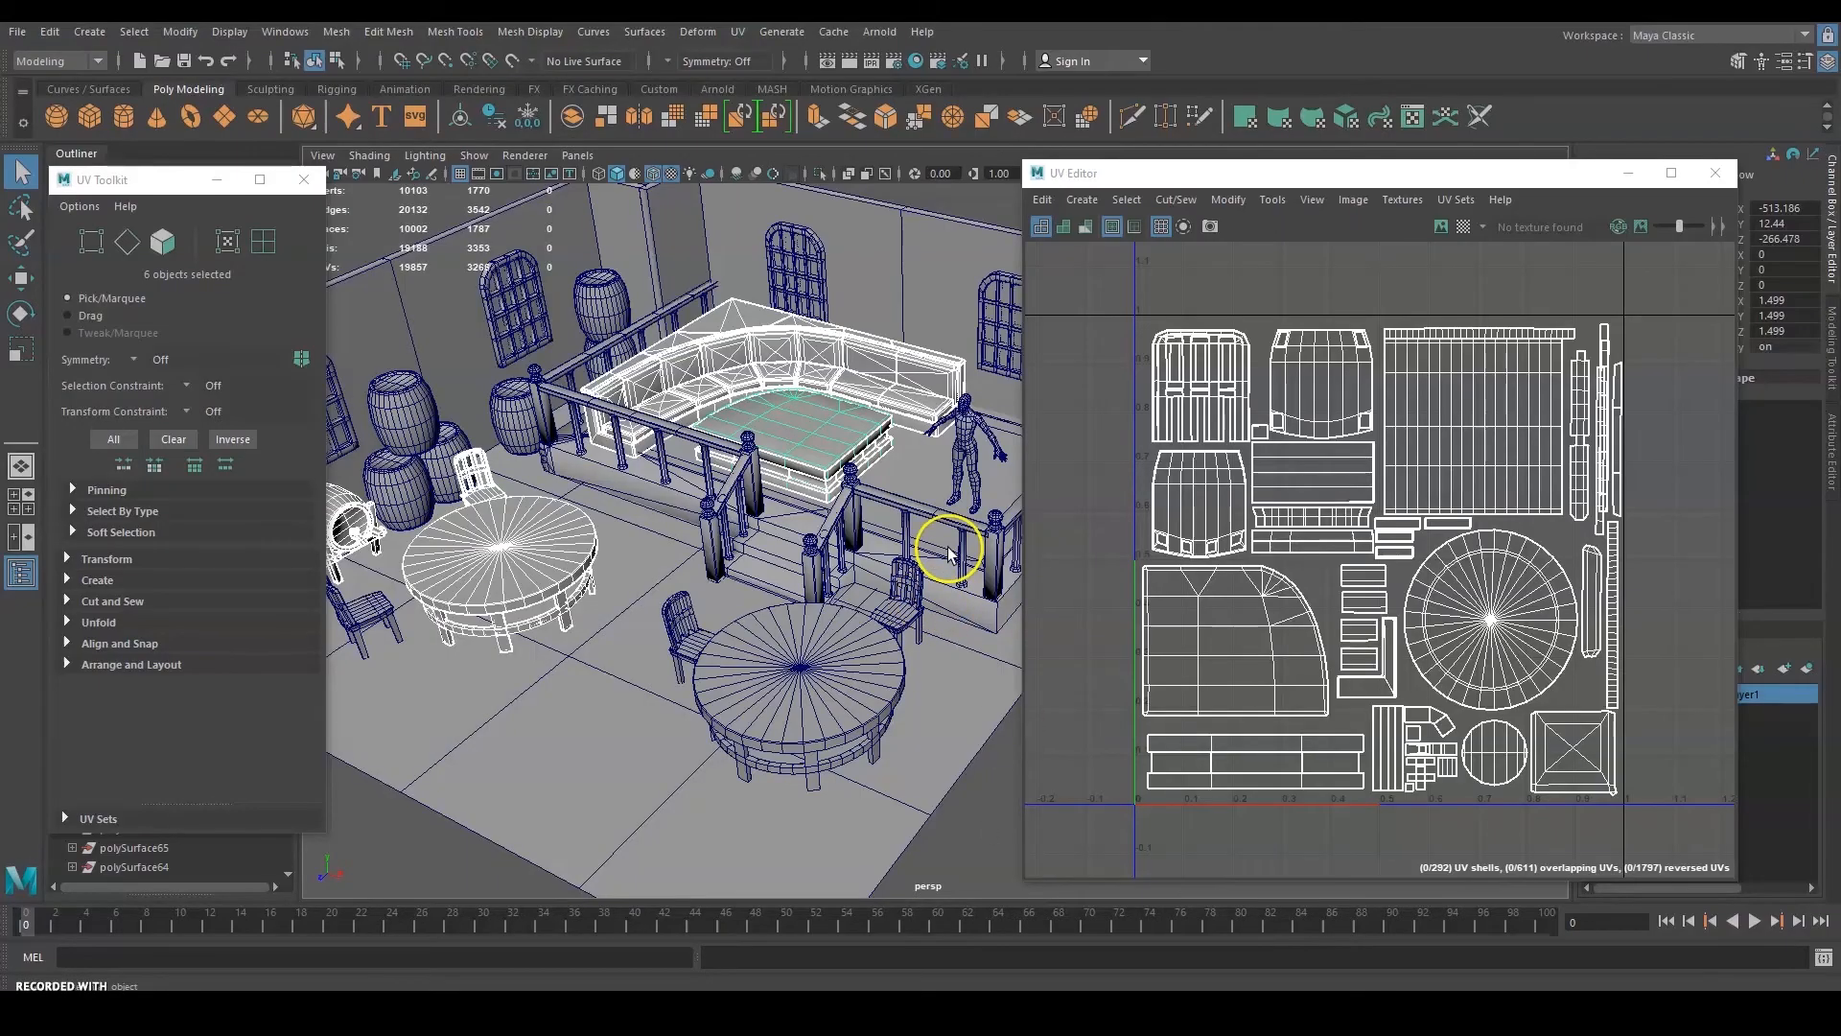
{"action": "left_click_drag", "start_coordinate": [1235, 174], "coordinate": [1457, 175]}
{"action": "scroll", "coordinate": [1000, 417], "scroll_direction": "down", "scroll_amount": 5}
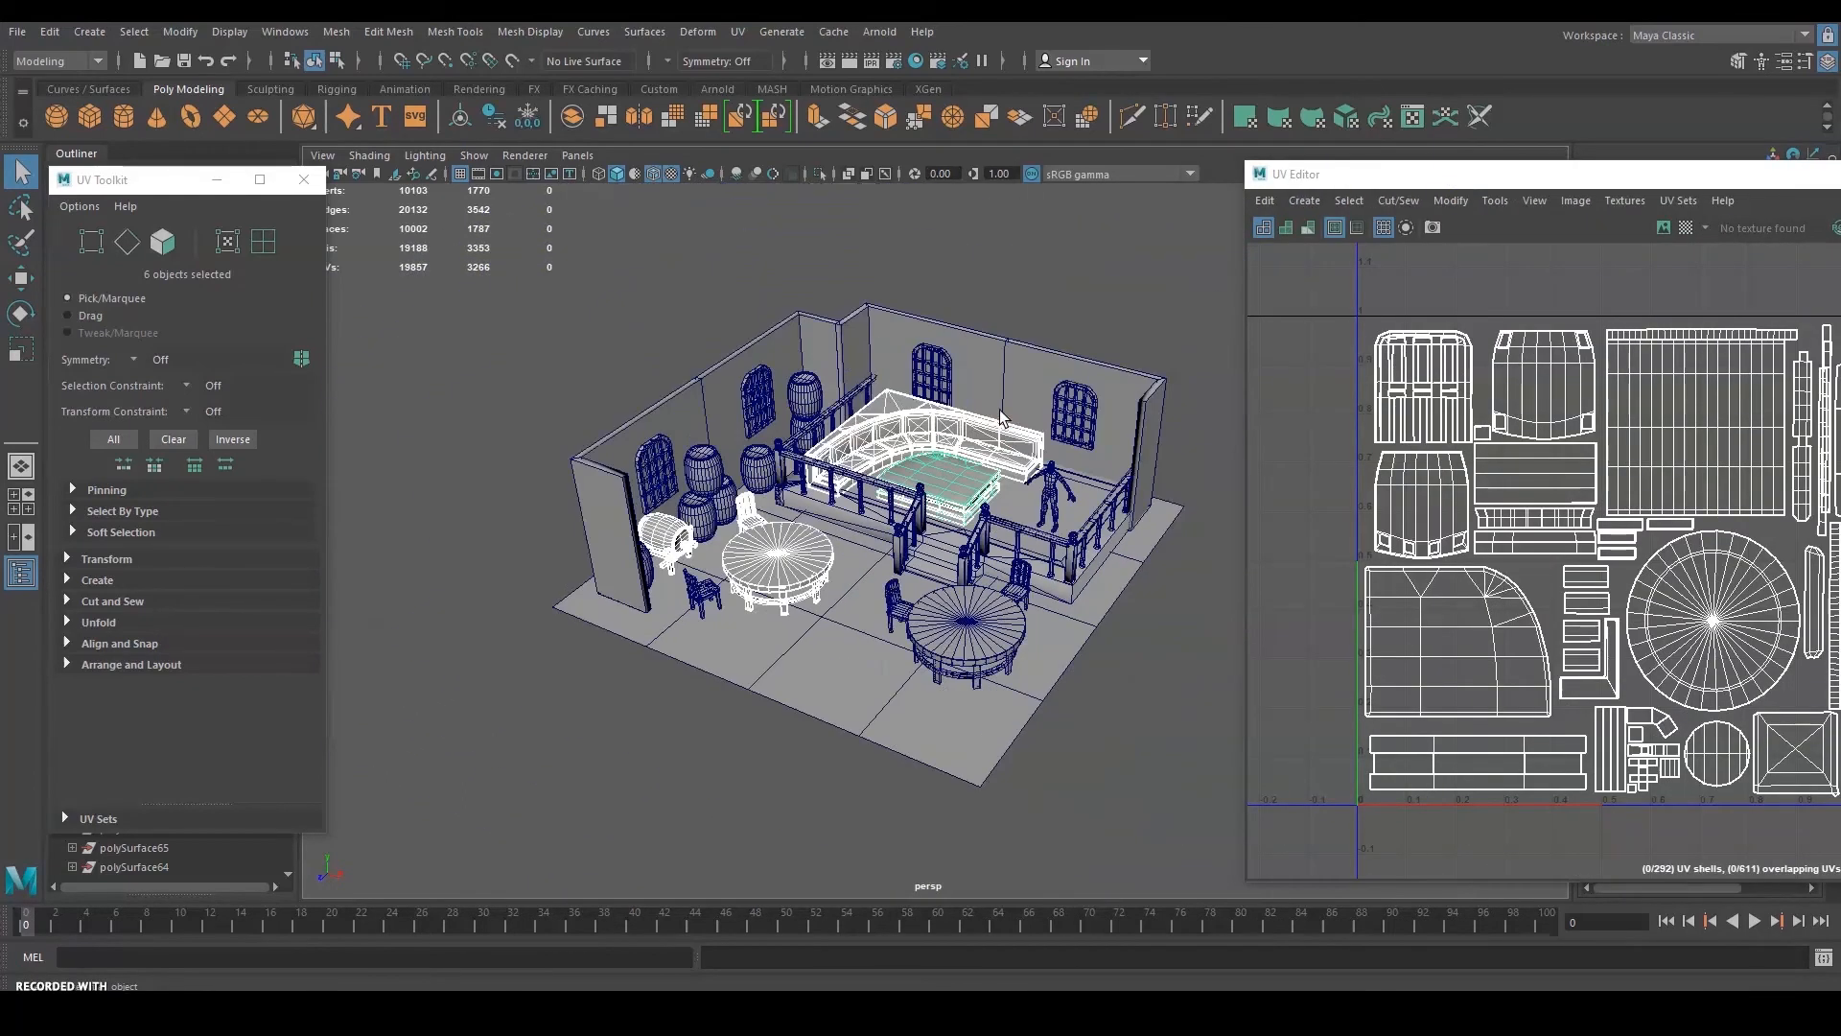
{"action": "scroll", "coordinate": [1000, 416], "scroll_direction": "down", "scroll_amount": 4}
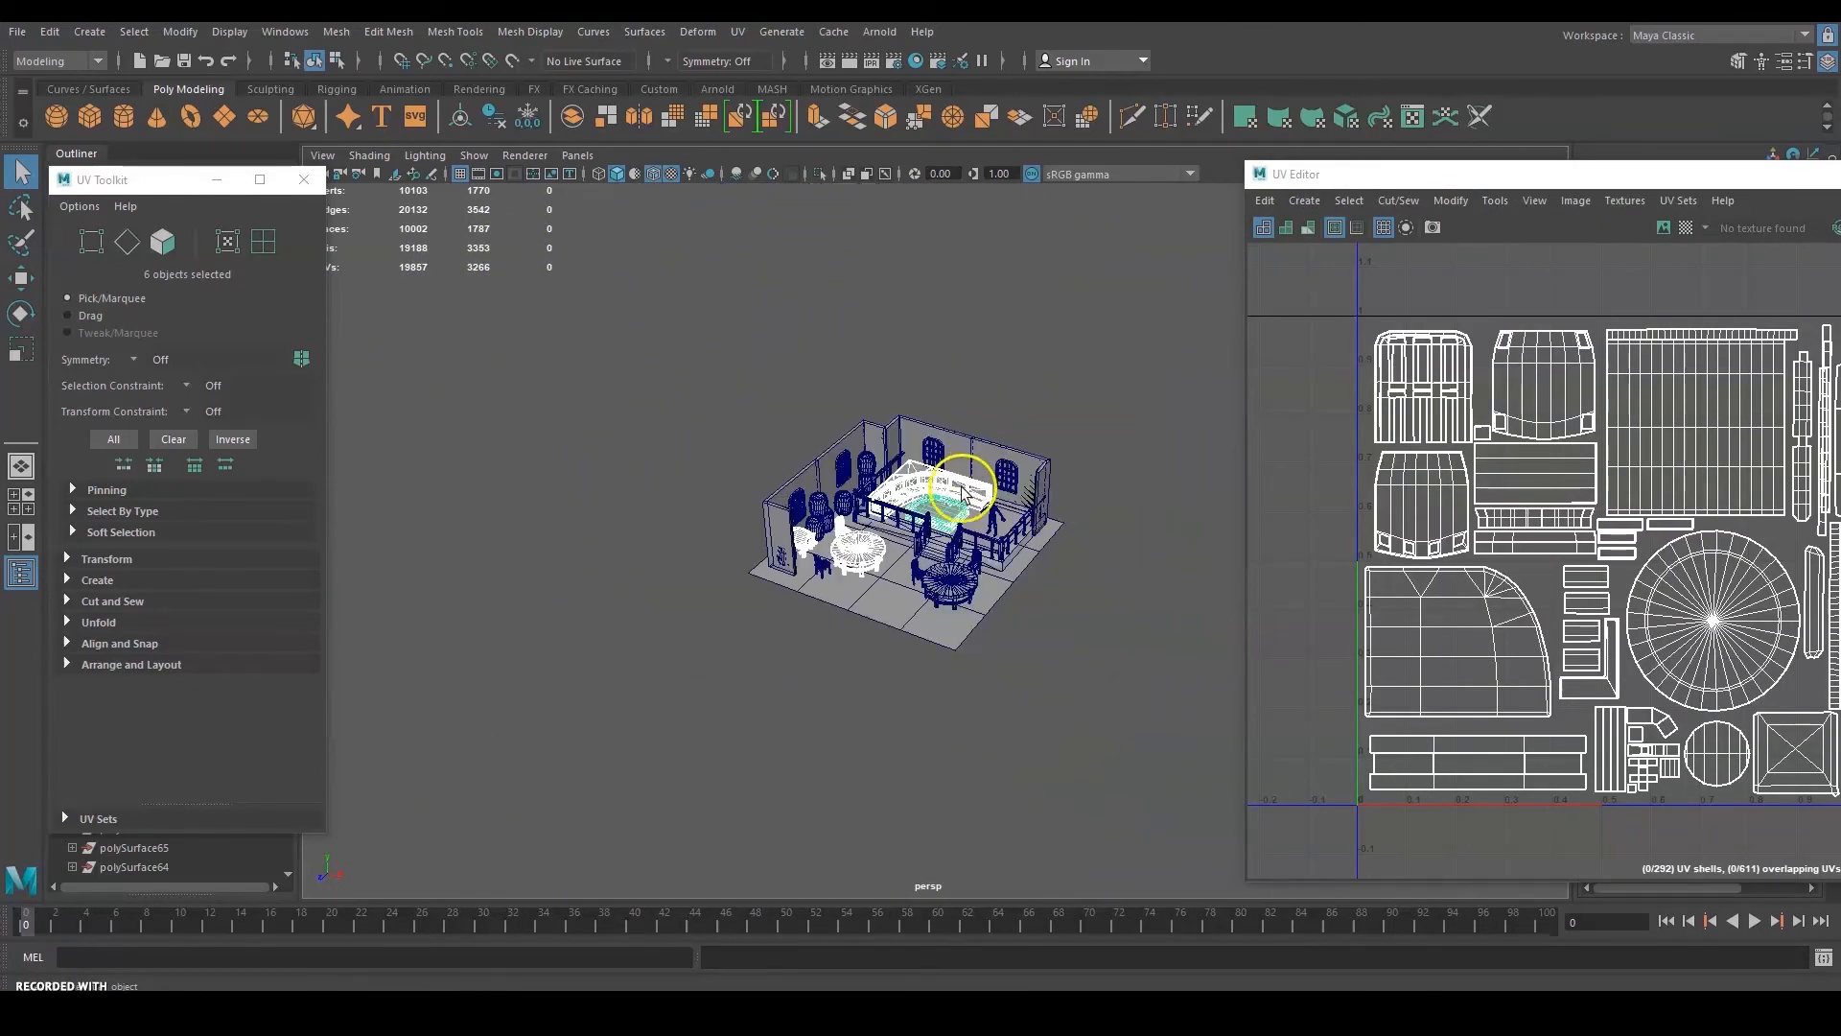
{"action": "scroll", "coordinate": [1022, 375], "scroll_direction": "up", "scroll_amount": 2}
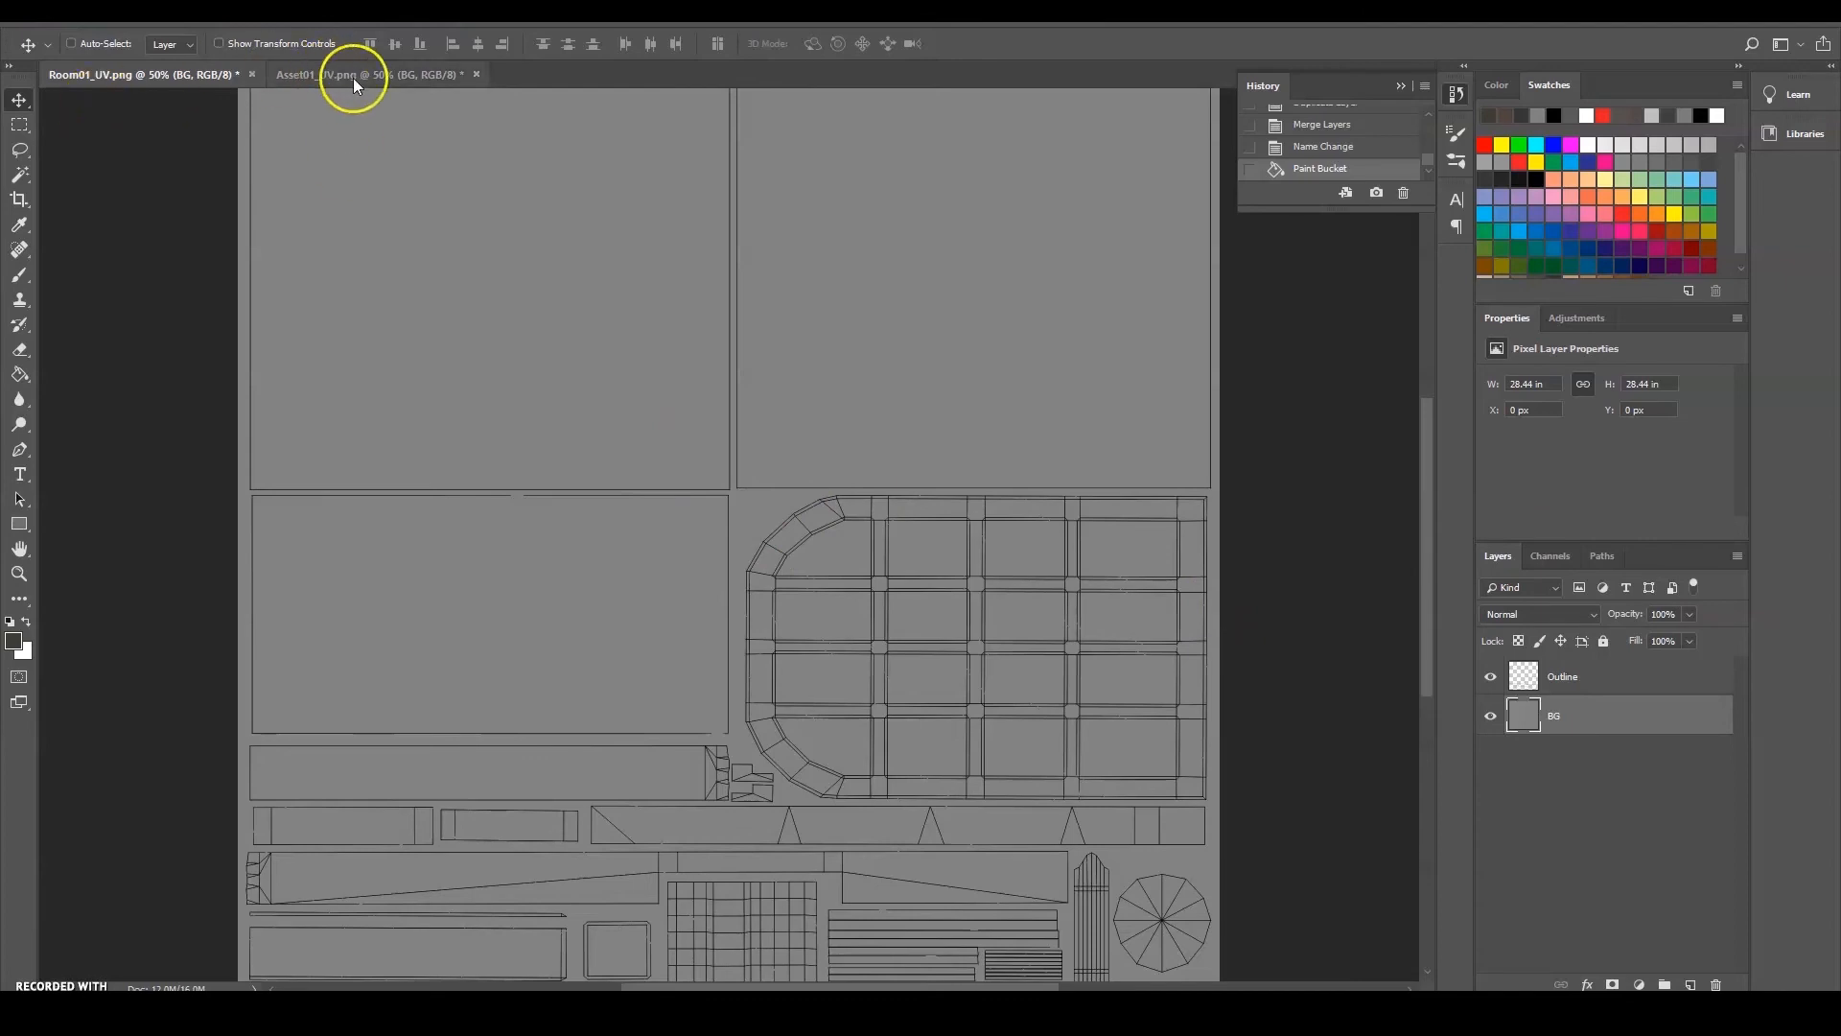
Return to Photoshop, compare the two UV documents, and add a new layer between Outline and BG in Room01_UV
{"action": "left_click", "coordinate": [425, 85]}
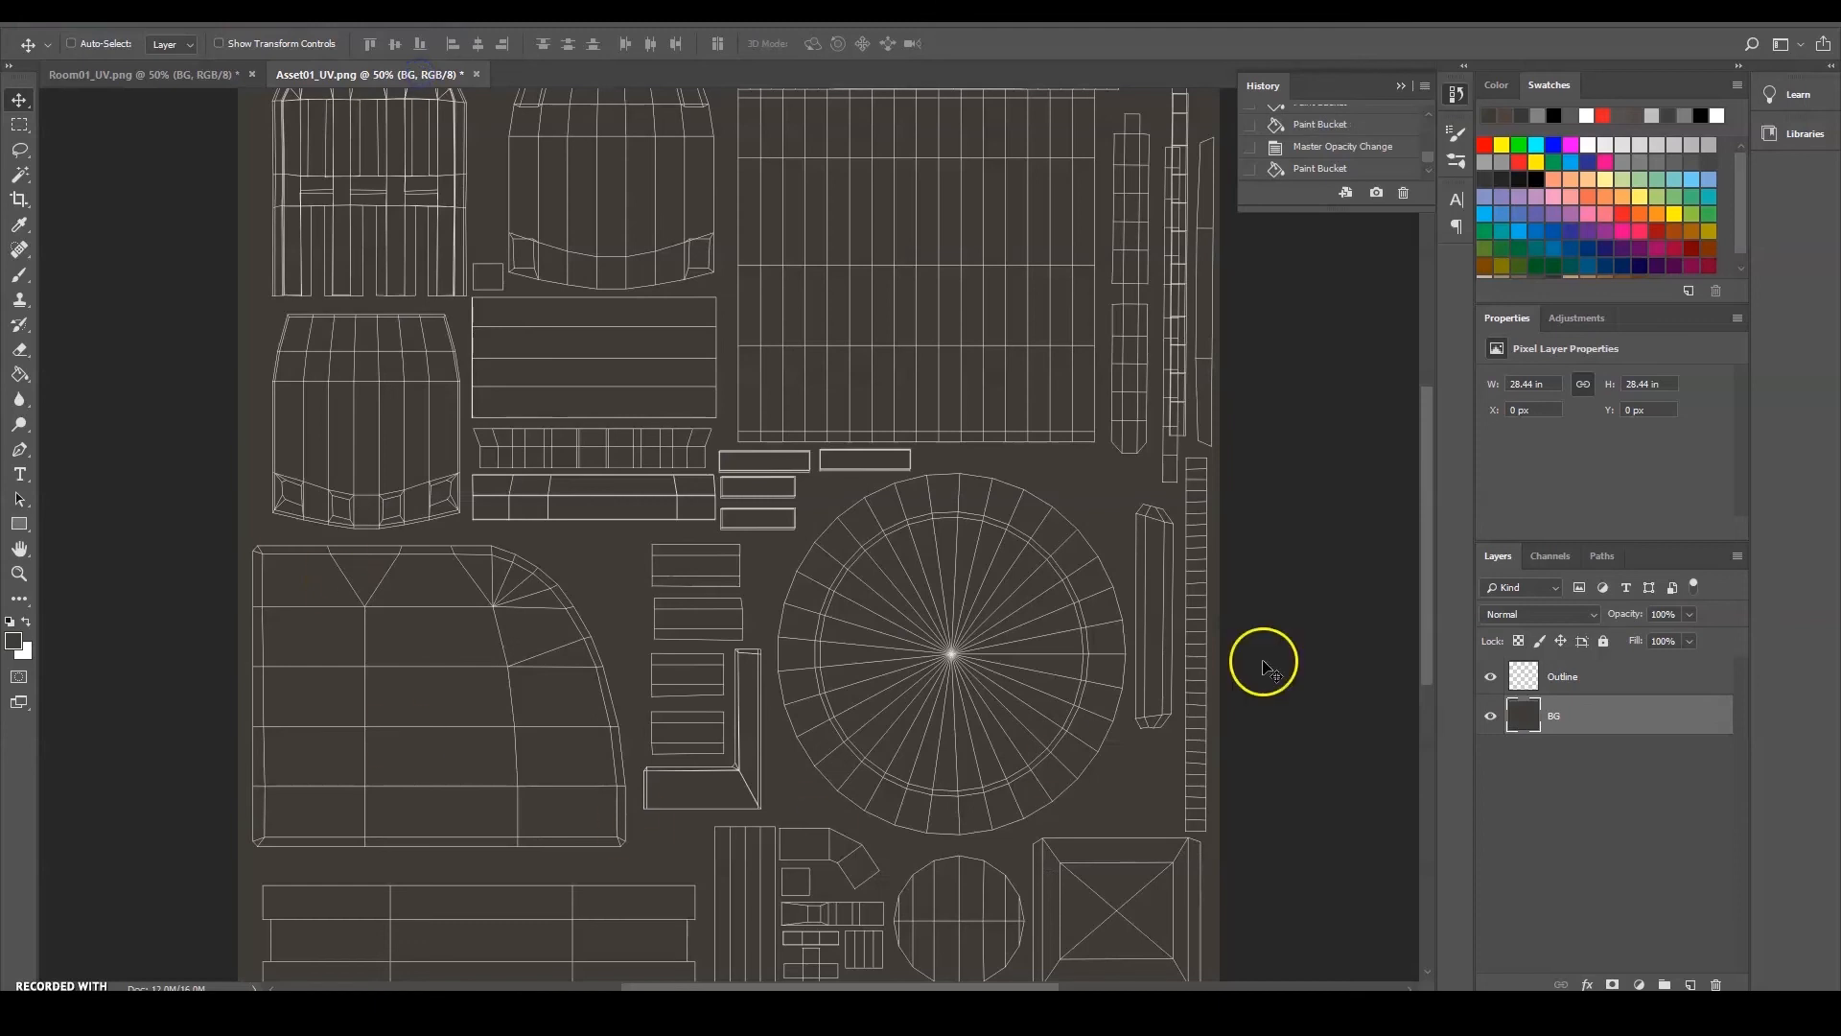
{"action": "left_click", "coordinate": [119, 85]}
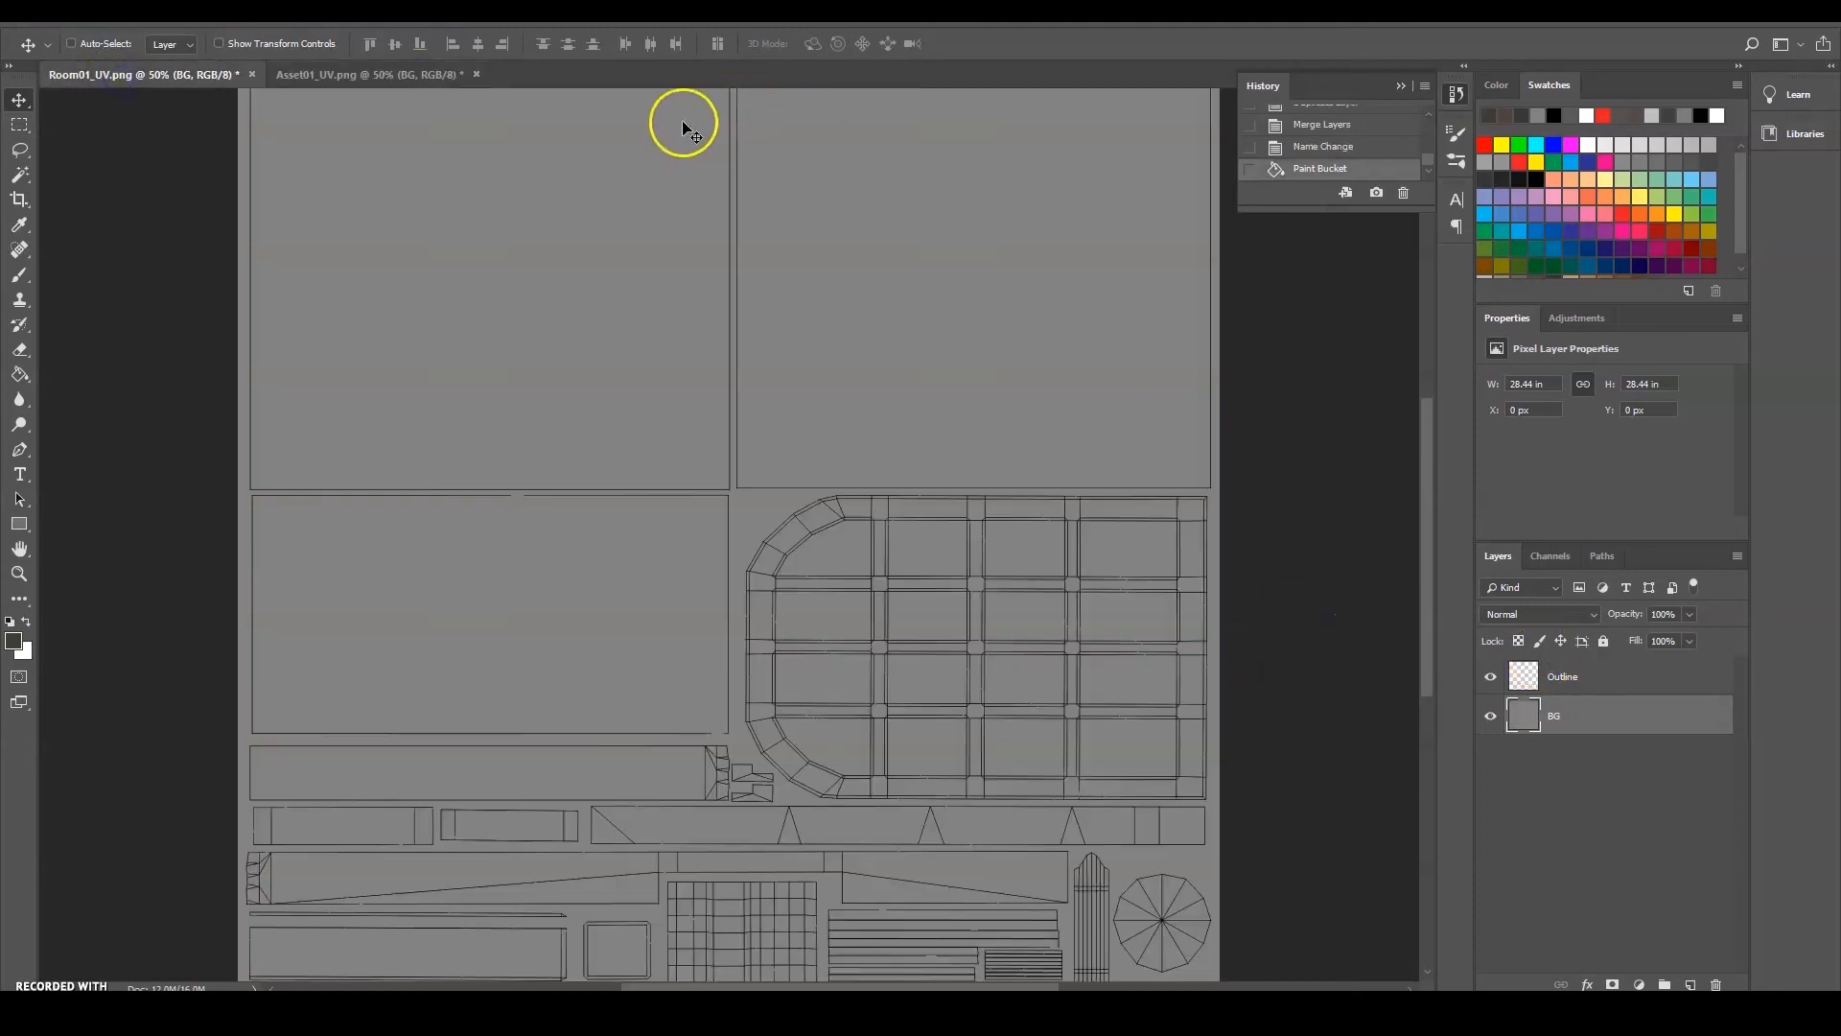
{"action": "left_click", "coordinate": [417, 77]}
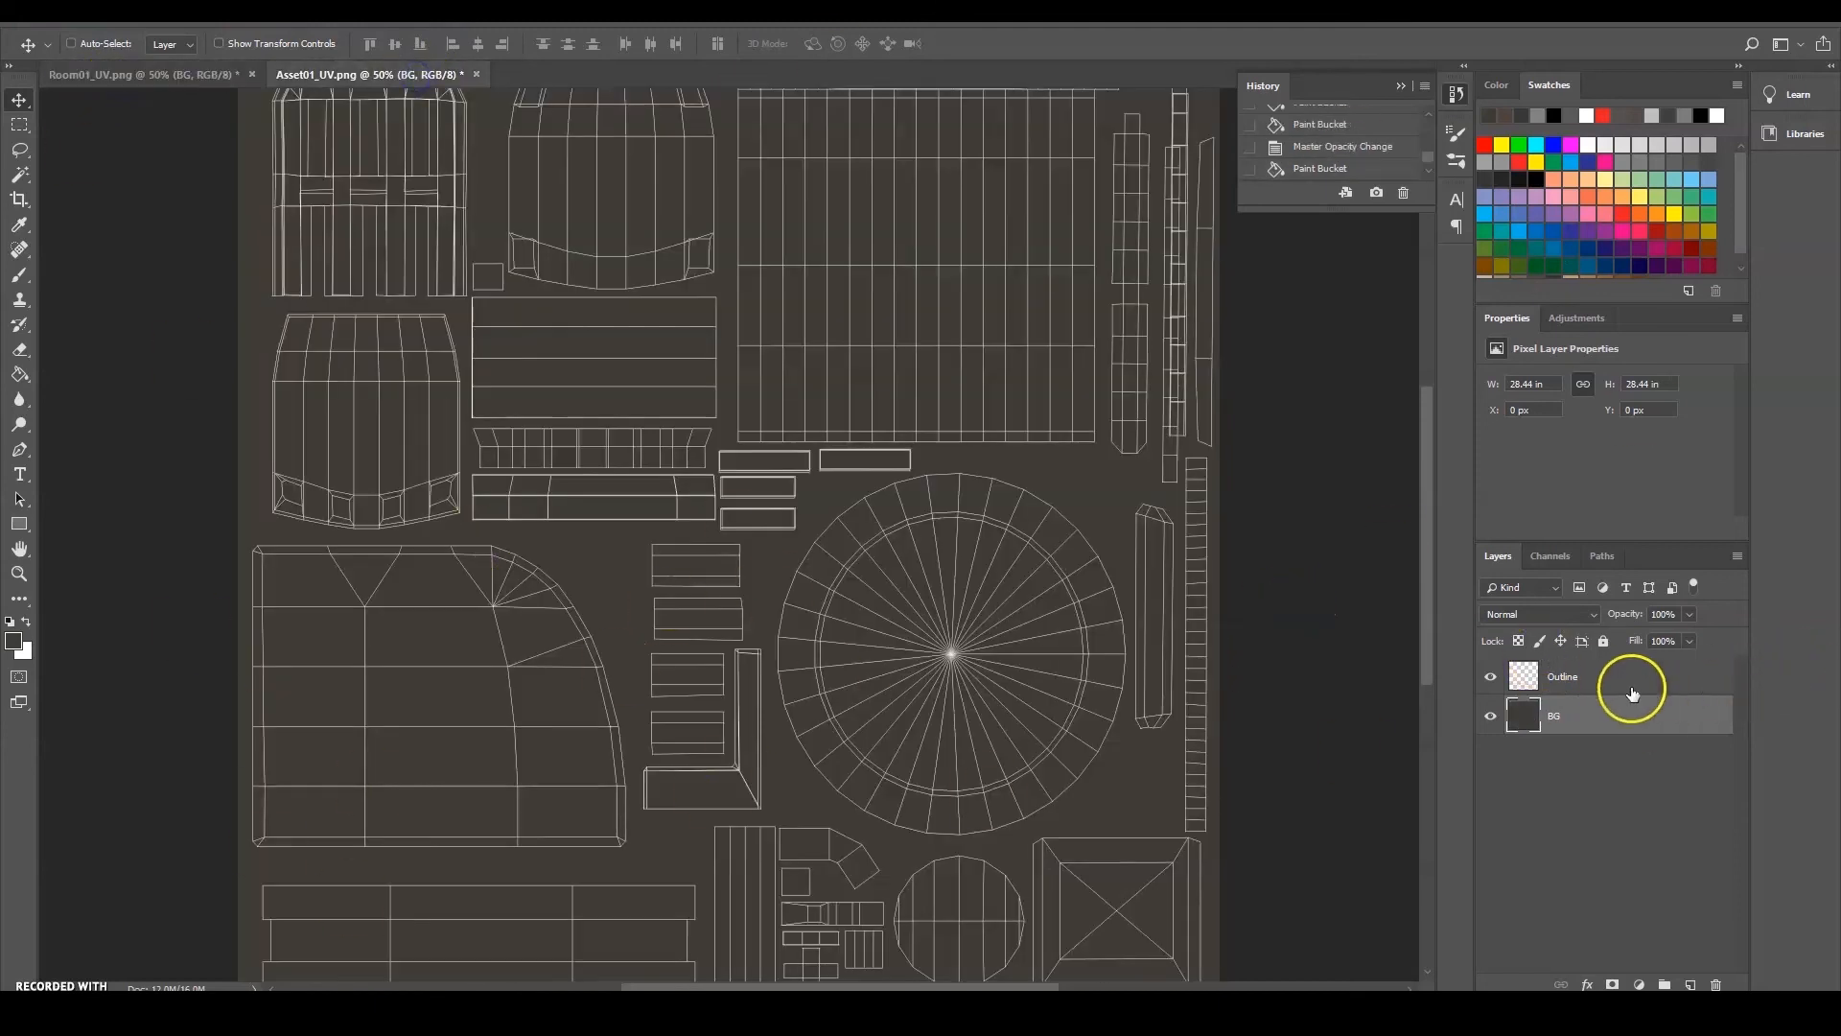
{"action": "left_click", "coordinate": [74, 80]}
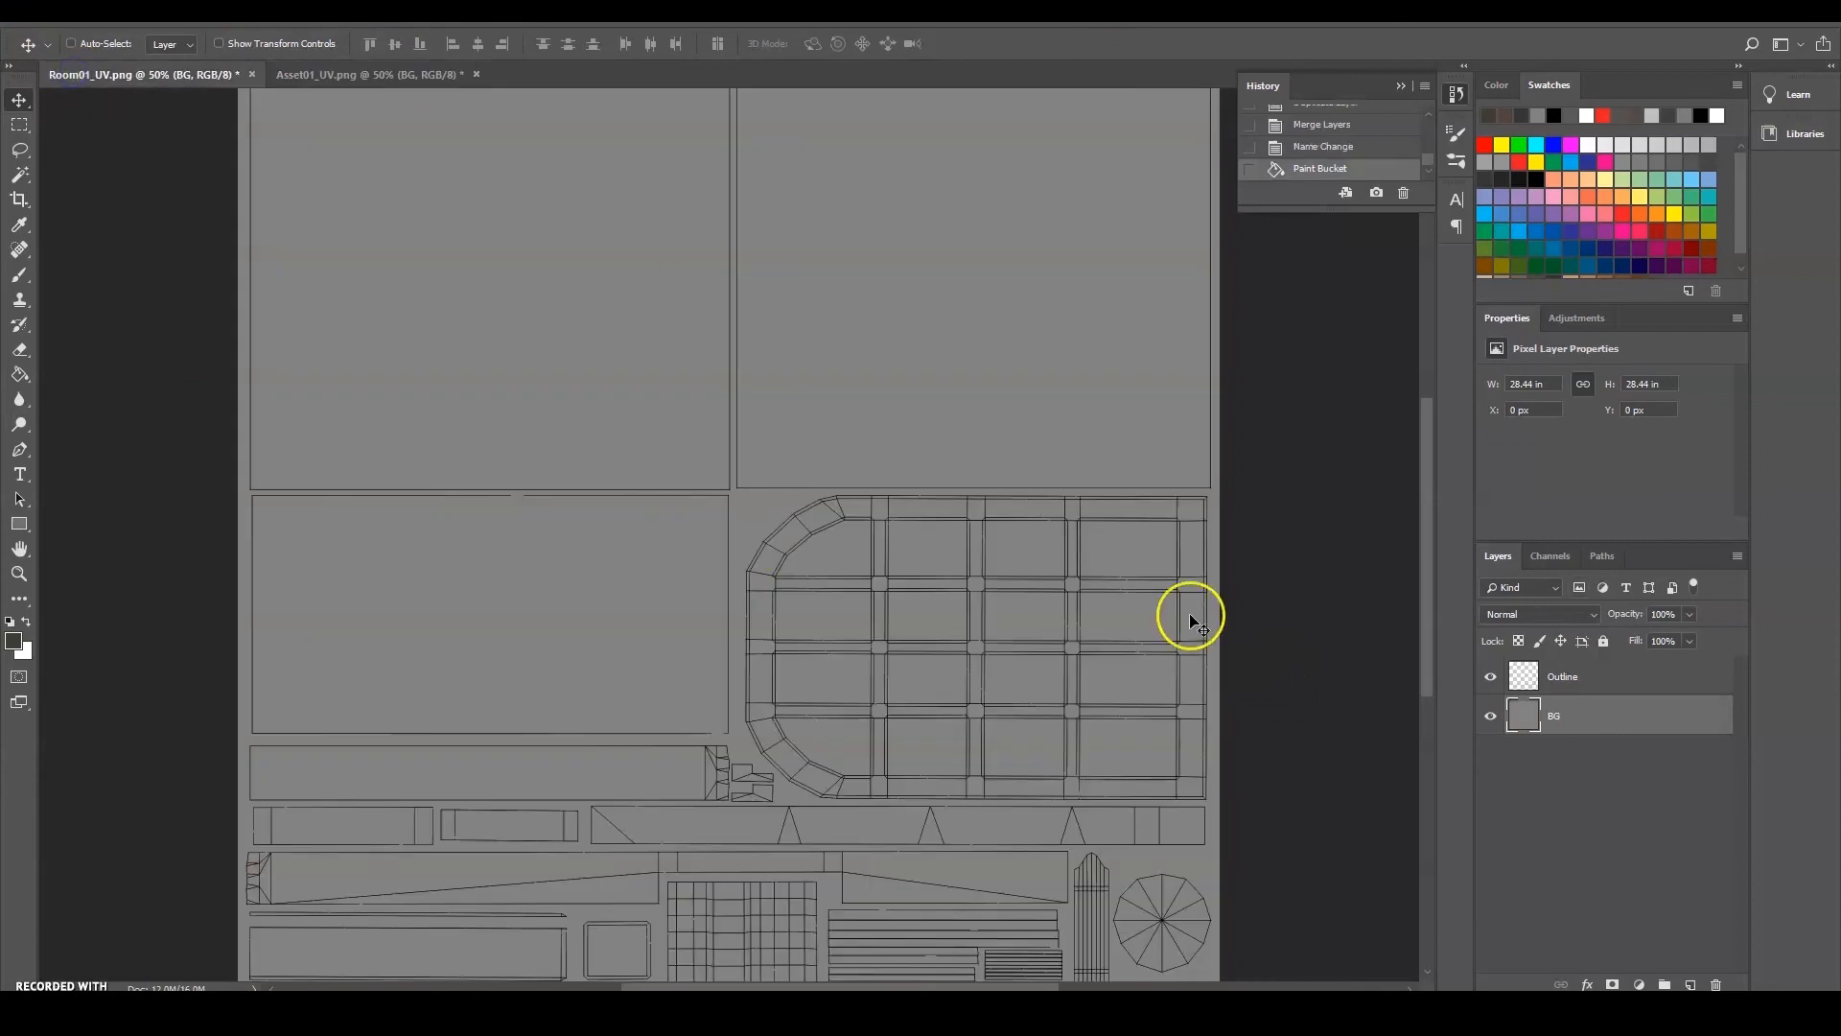
{"action": "left_click", "coordinate": [1694, 985]}
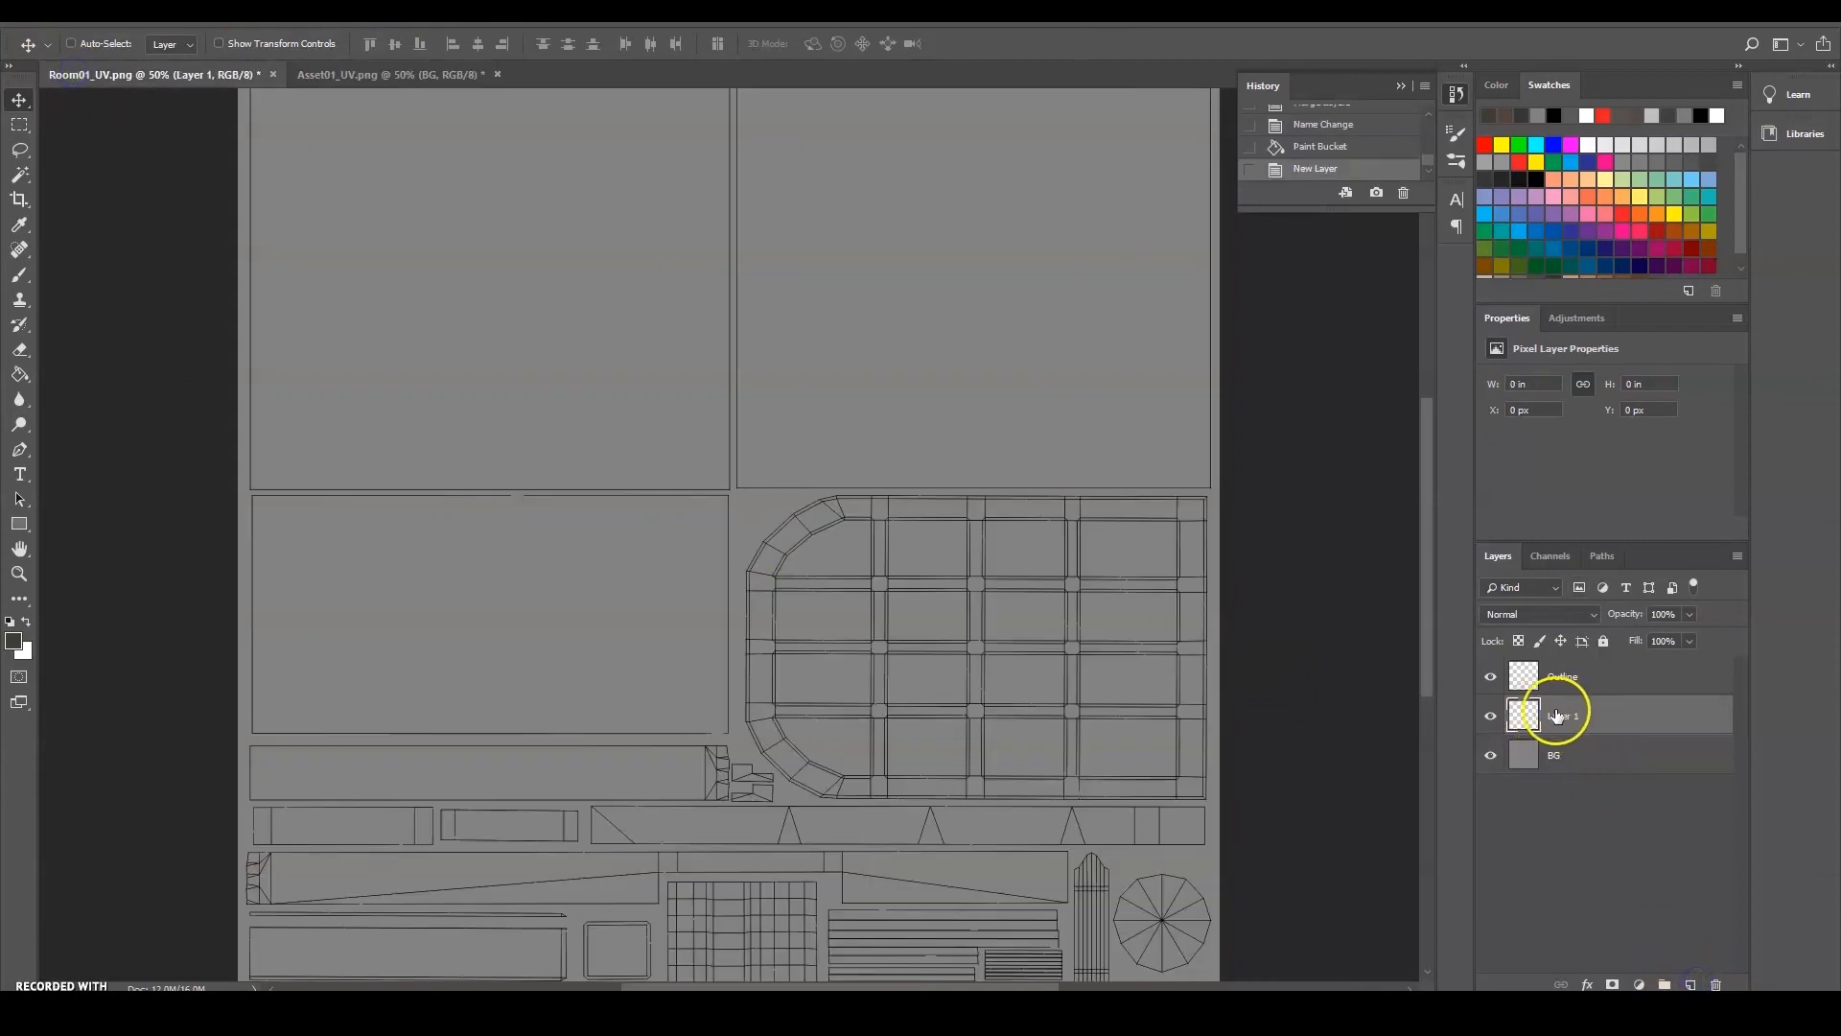
Lock all attributes of Room01_UV's Outline layer
{"action": "left_click", "coordinate": [1574, 671]}
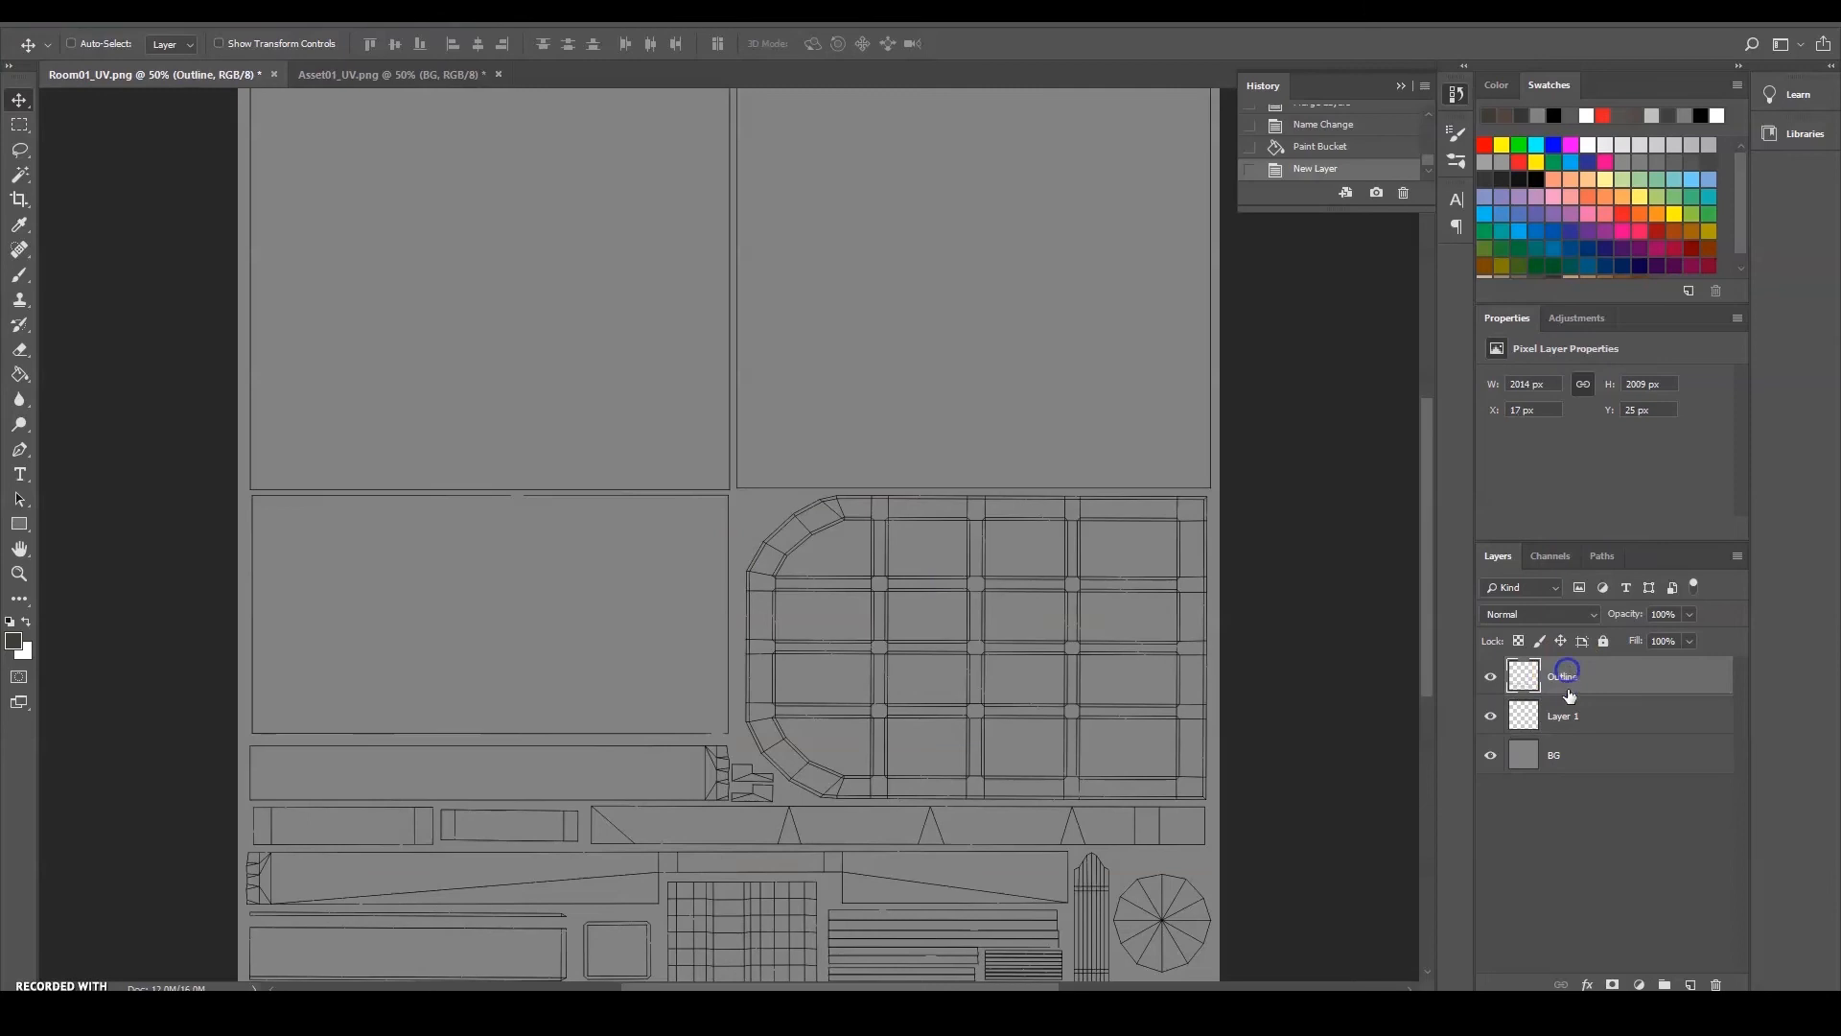
{"action": "left_click", "coordinate": [1583, 755]}
{"action": "left_click", "coordinate": [1576, 670]}
{"action": "left_click", "coordinate": [1605, 640]}
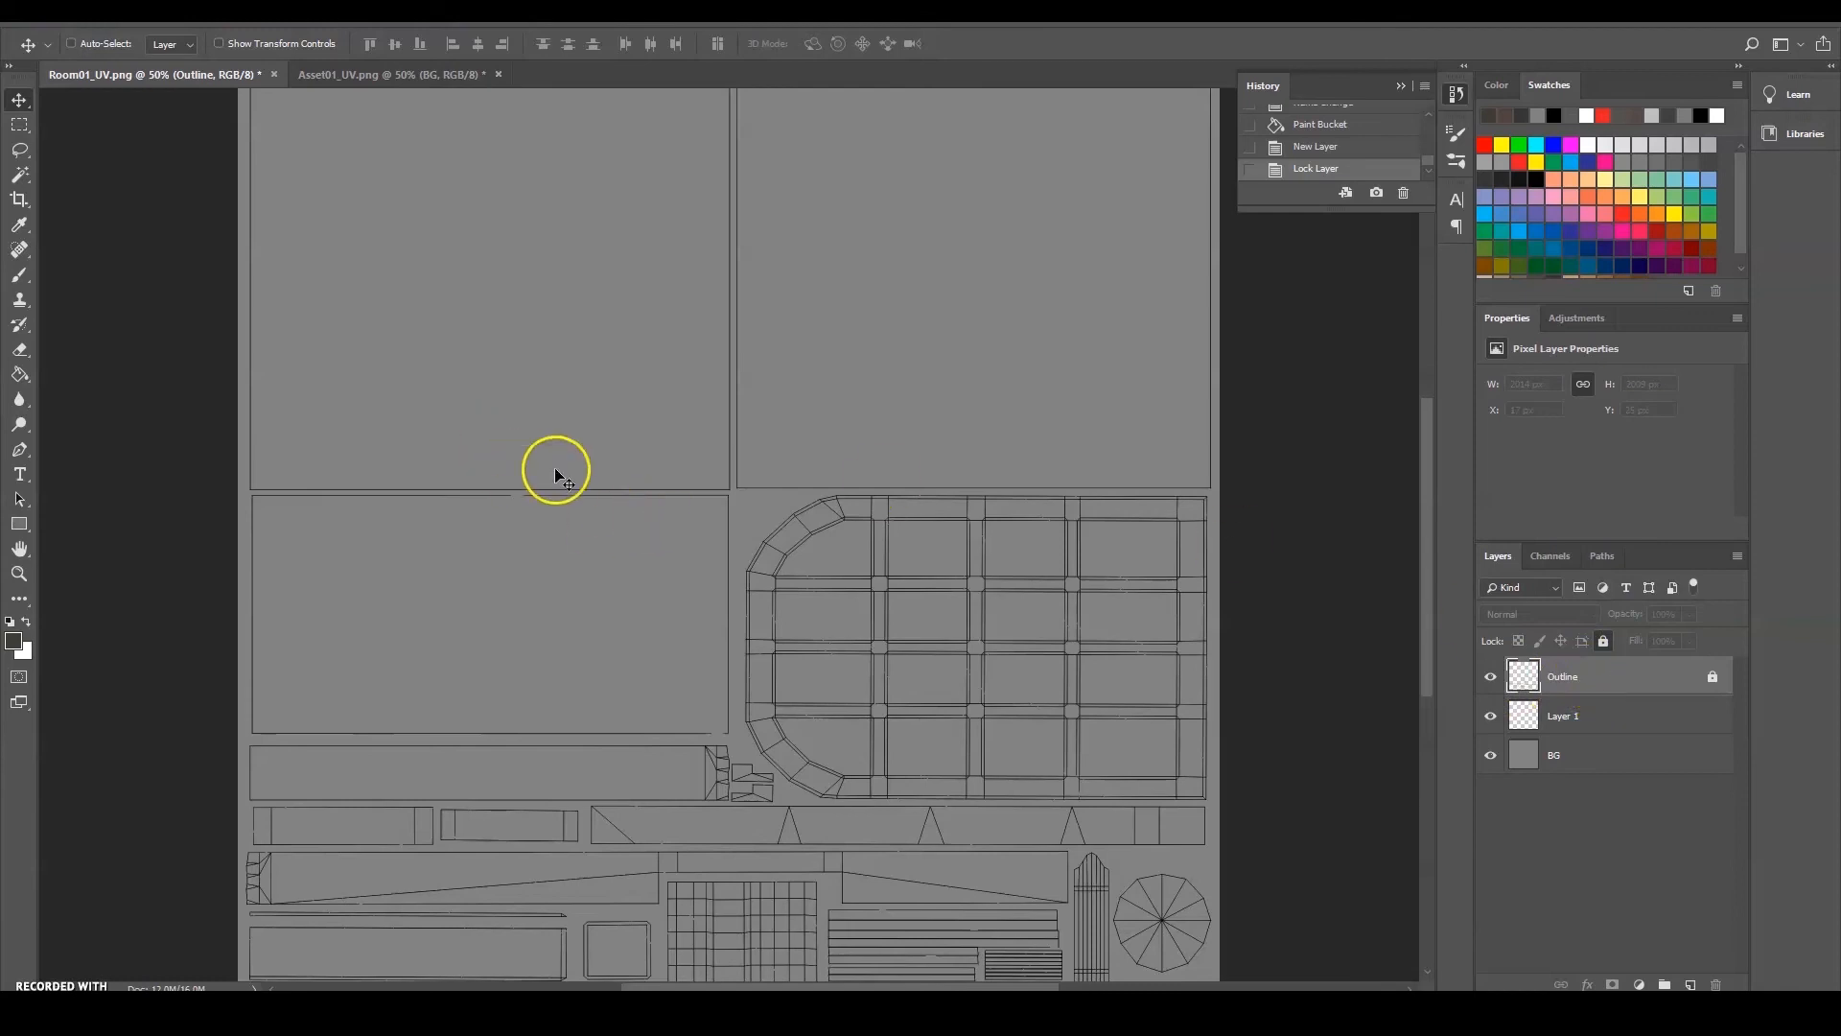
Change the foreground colour to a bright red
{"action": "left_click", "coordinate": [15, 642]}
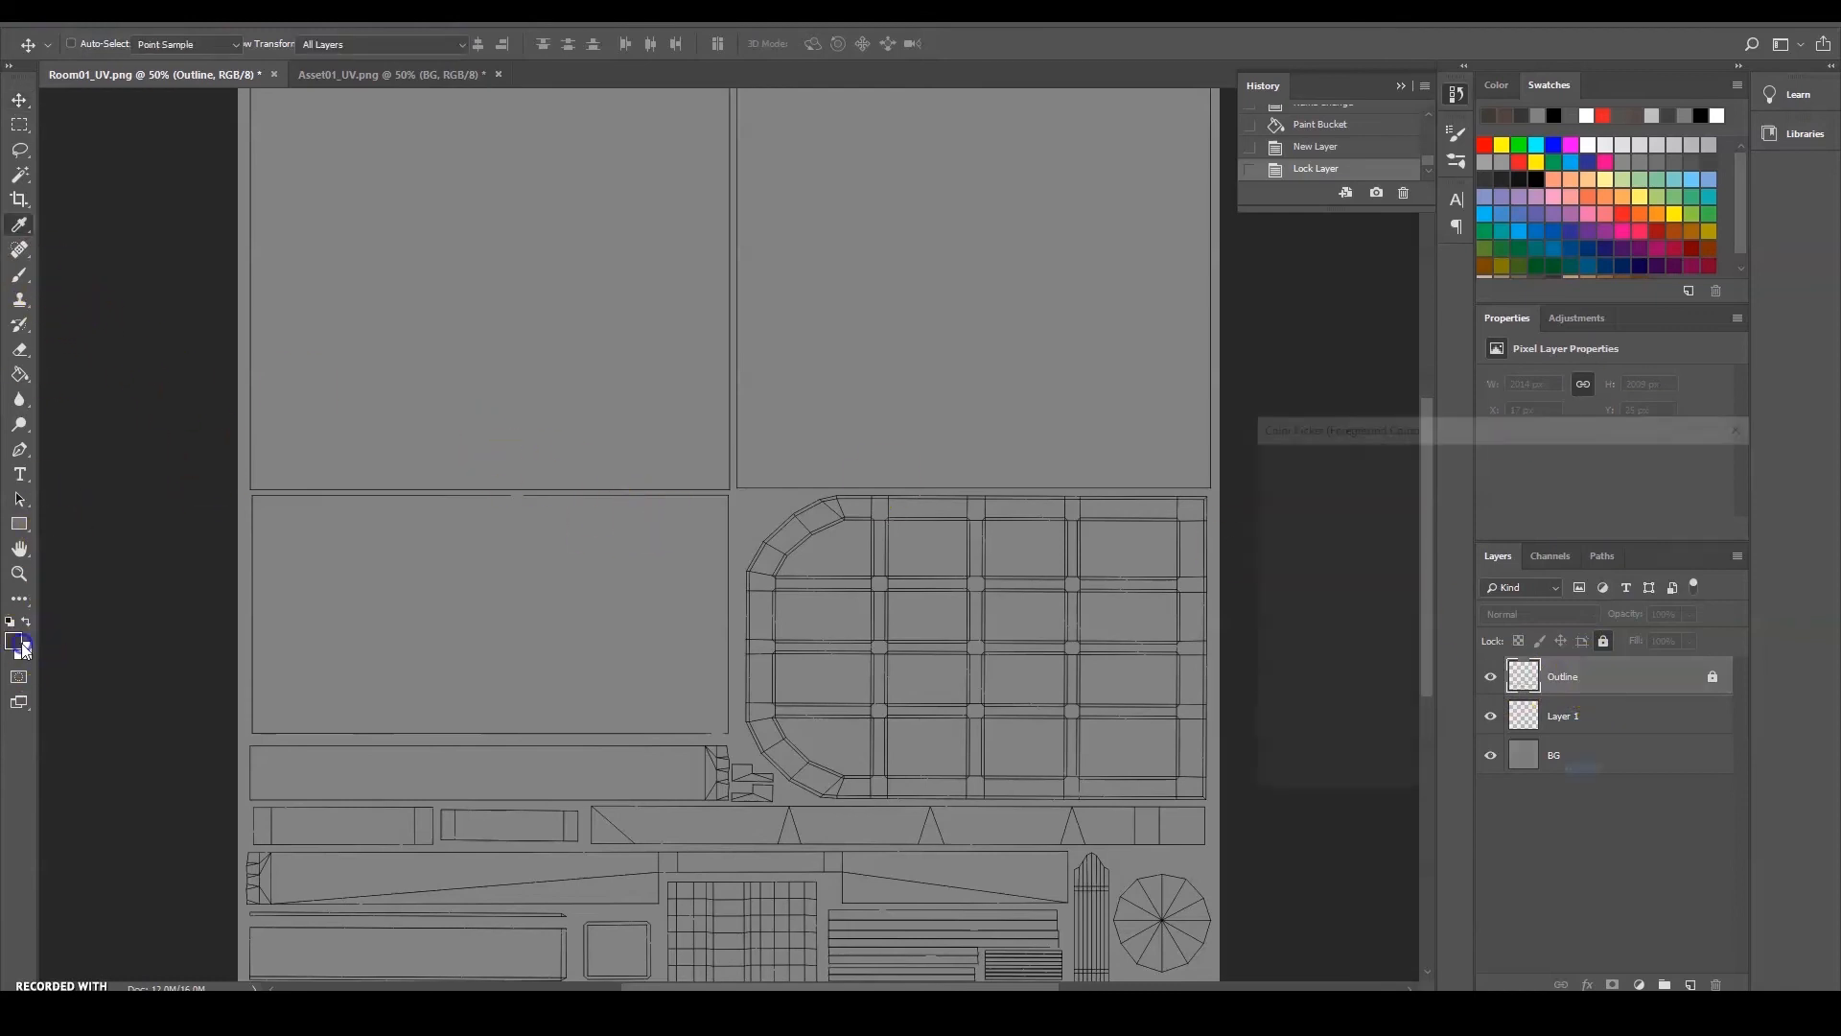
{"action": "left_click", "coordinate": [1524, 470]}
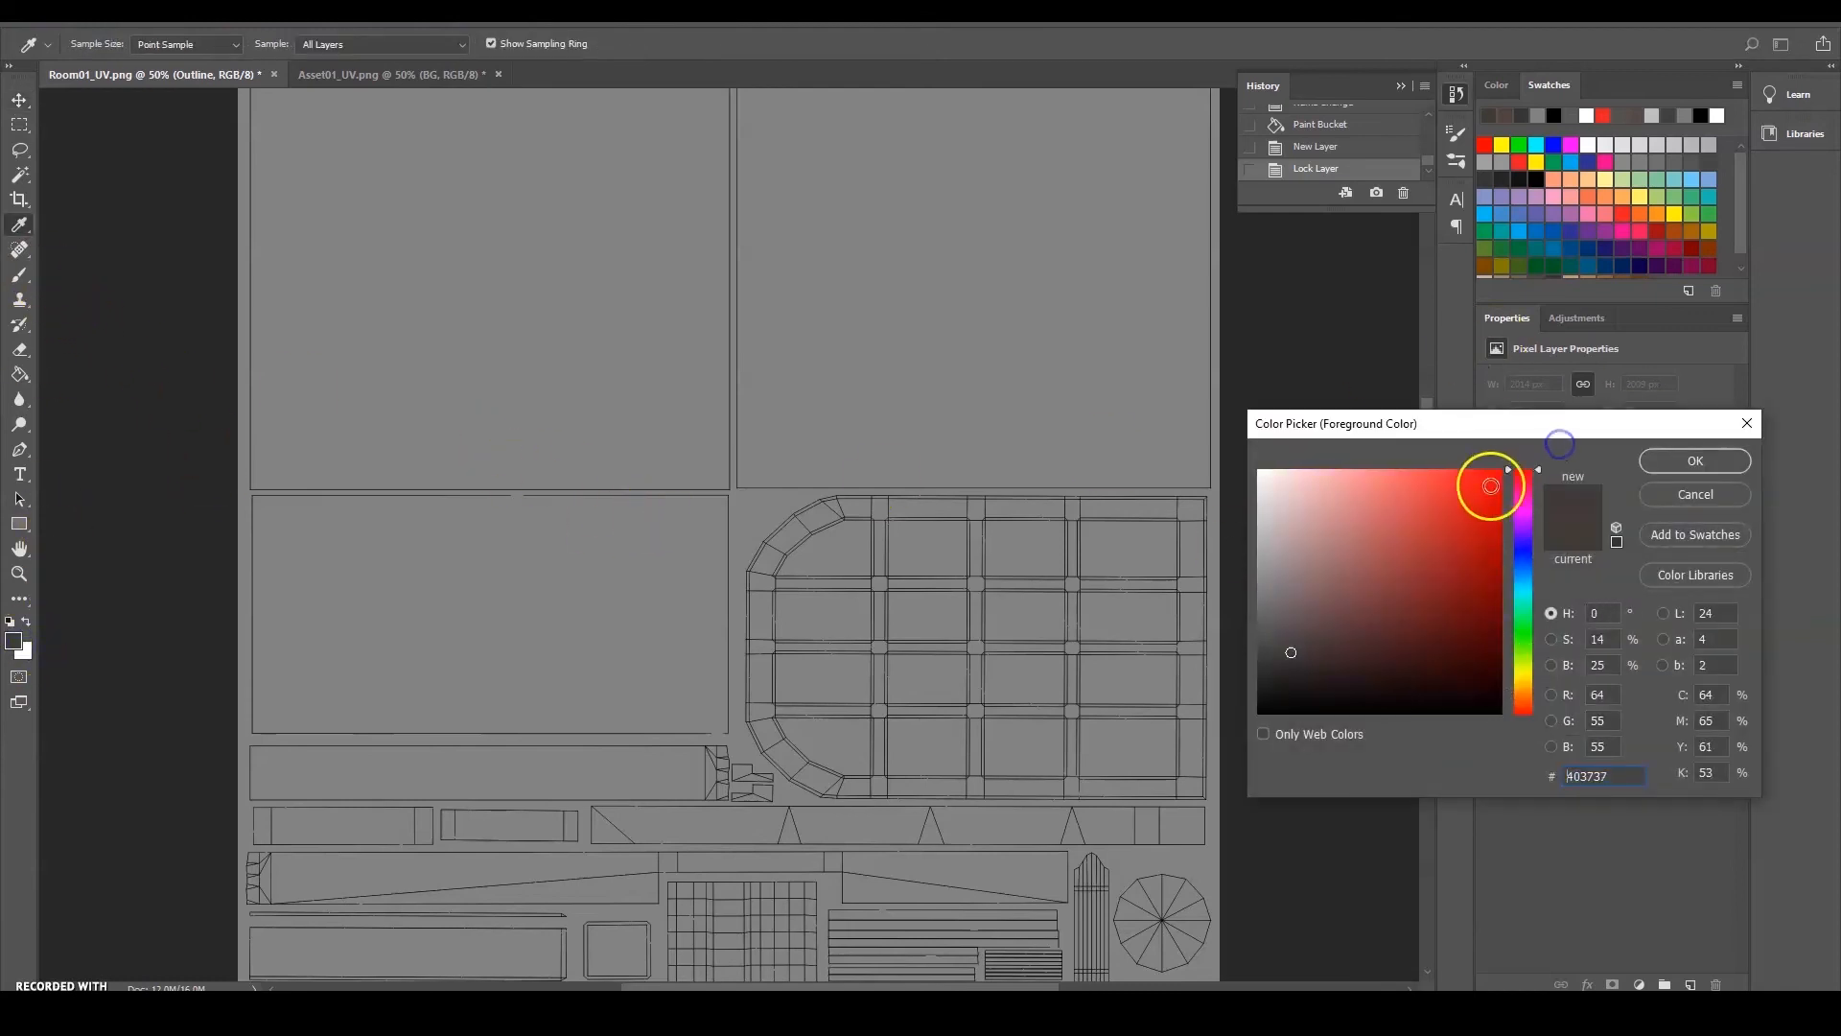
{"action": "left_click", "coordinate": [1489, 482]}
{"action": "left_click", "coordinate": [1721, 457]}
Try to move and then brush on the locked Outline layer in Room01_UV
{"action": "mouse_move", "coordinate": [822, 389]}
{"action": "left_mouse_down"}
{"action": "mouse_move", "coordinate": [879, 353]}
{"action": "mouse_move", "coordinate": [835, 376]}
{"action": "left_mouse_up"}
{"action": "left_click", "coordinate": [935, 382]}
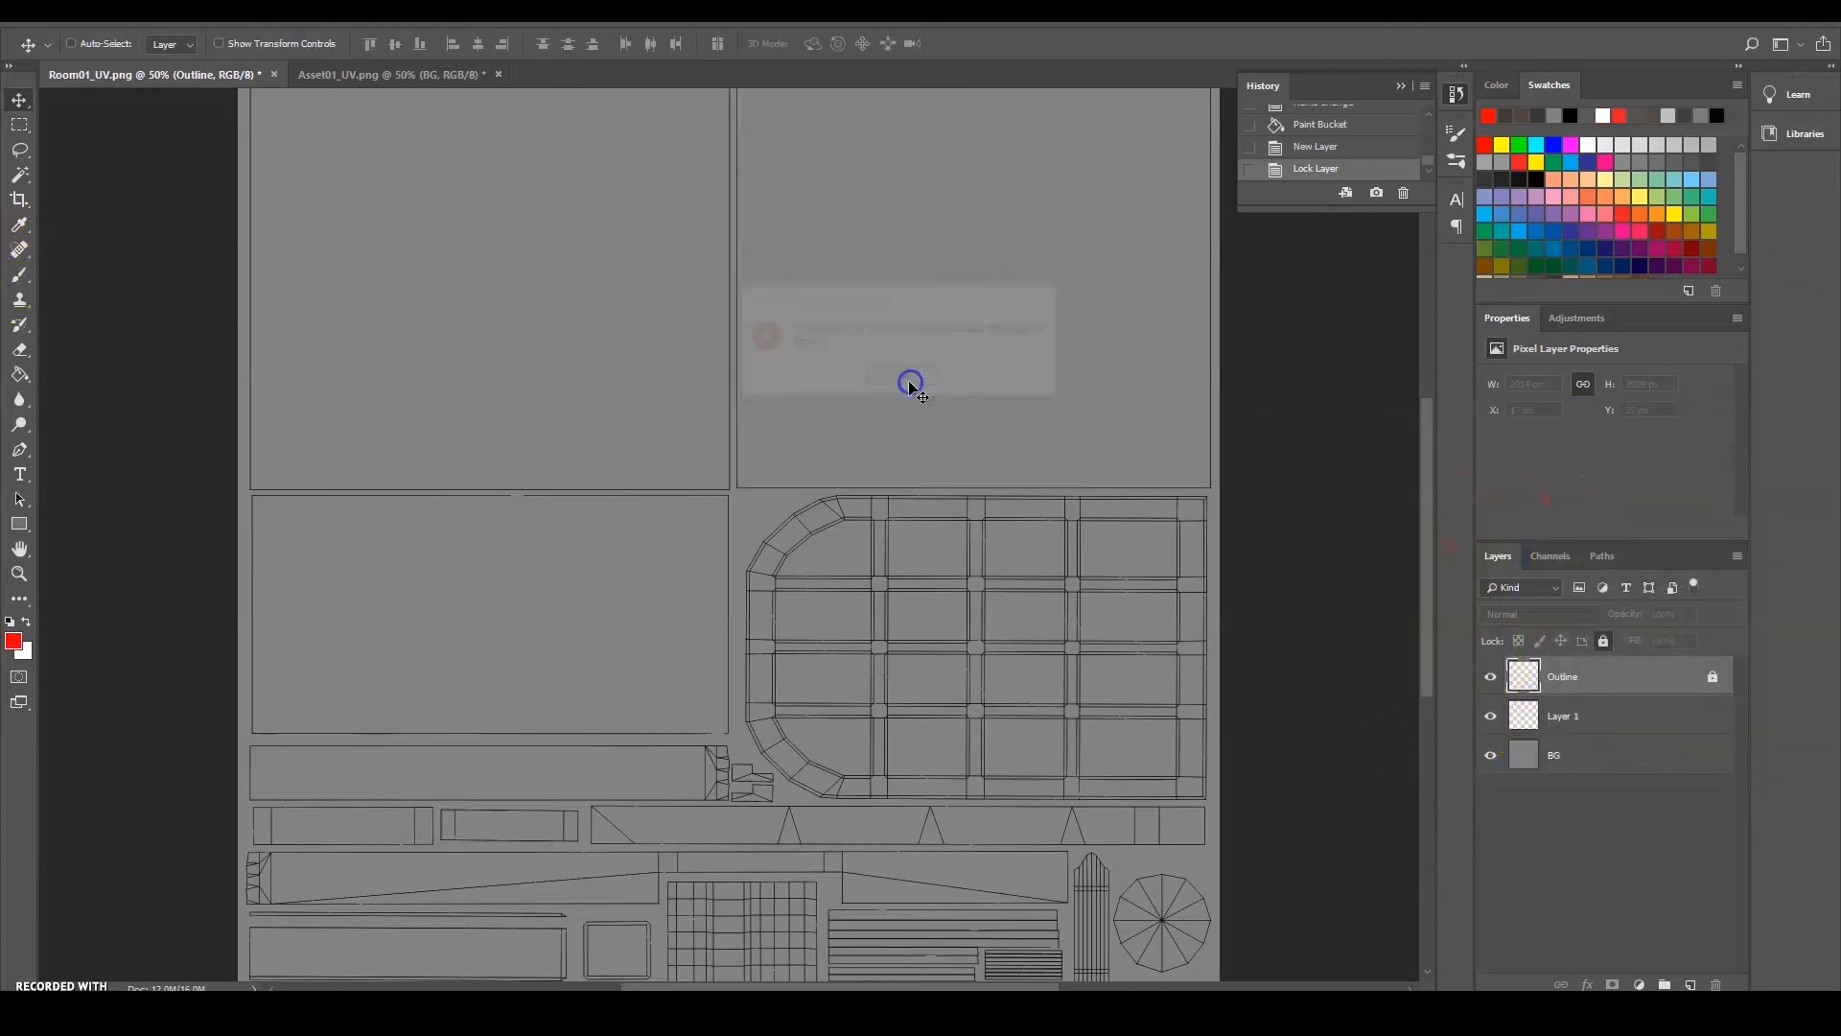
{"action": "key", "text": "b"}
{"action": "left_click", "coordinate": [1025, 401]}
{"action": "left_click", "coordinate": [906, 381]}
Paint broad red brush strokes over the grid-shaped UV shell on Layer 1, and try out the layer's stacking order against Outline
{"action": "left_click", "coordinate": [1573, 713]}
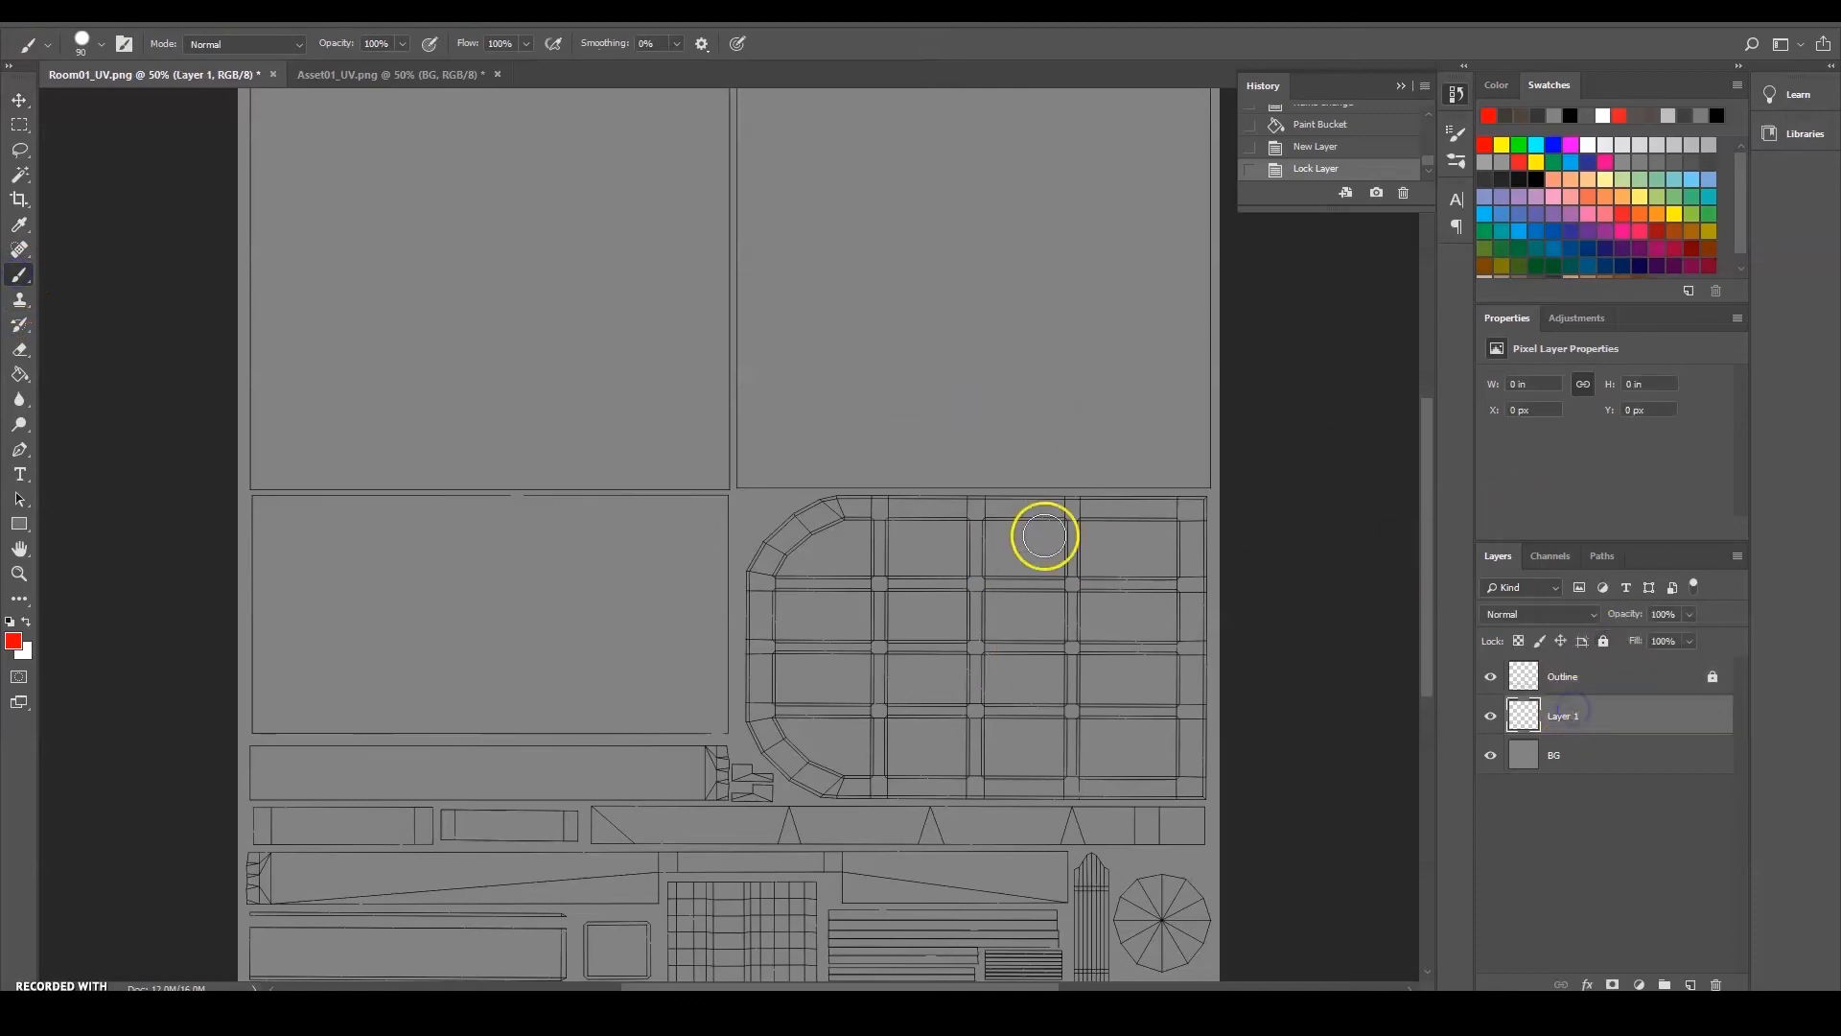
{"action": "mouse_move", "coordinate": [944, 500]}
{"action": "left_mouse_down"}
{"action": "mouse_move", "coordinate": [747, 637]}
{"action": "mouse_move", "coordinate": [868, 527]}
{"action": "mouse_move", "coordinate": [858, 506]}
{"action": "mouse_move", "coordinate": [778, 518]}
{"action": "mouse_move", "coordinate": [792, 585]}
{"action": "mouse_move", "coordinate": [998, 558]}
{"action": "mouse_move", "coordinate": [769, 755]}
{"action": "mouse_move", "coordinate": [784, 793]}
{"action": "mouse_move", "coordinate": [901, 801]}
{"action": "mouse_move", "coordinate": [935, 781]}
{"action": "mouse_move", "coordinate": [828, 677]}
{"action": "mouse_move", "coordinate": [677, 690]}
{"action": "mouse_move", "coordinate": [1022, 730]}
{"action": "mouse_move", "coordinate": [935, 744]}
{"action": "mouse_move", "coordinate": [1050, 787]}
{"action": "mouse_move", "coordinate": [1169, 796]}
{"action": "mouse_move", "coordinate": [1149, 495]}
{"action": "mouse_move", "coordinate": [1204, 604]}
{"action": "mouse_move", "coordinate": [1210, 777]}
{"action": "mouse_move", "coordinate": [1002, 767]}
{"action": "left_mouse_up"}
{"action": "mouse_move", "coordinate": [1701, 717]}
{"action": "left_mouse_down"}
{"action": "mouse_move", "coordinate": [1602, 659]}
{"action": "mouse_move", "coordinate": [1595, 719]}
{"action": "left_mouse_up"}
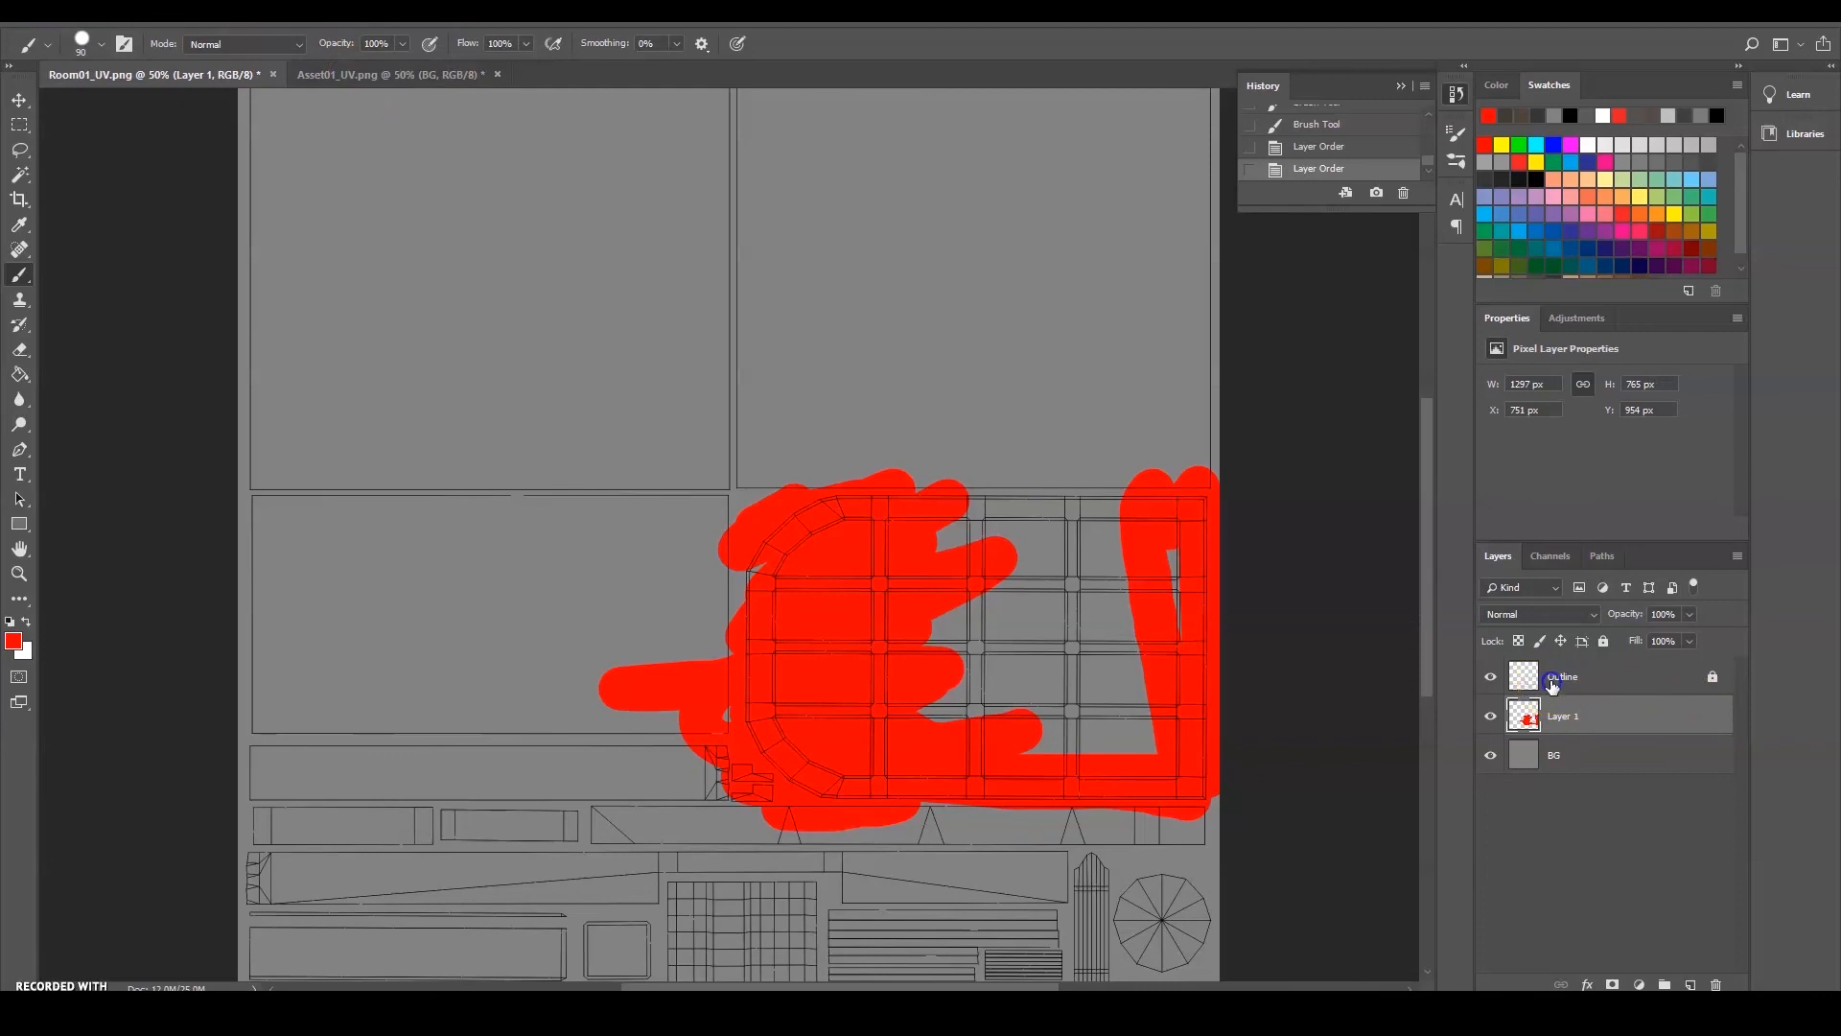
Compare the locked Outline layer with the painted Layer 1, and toggle Layer 1's visibility off and on
{"action": "left_click", "coordinate": [1554, 685]}
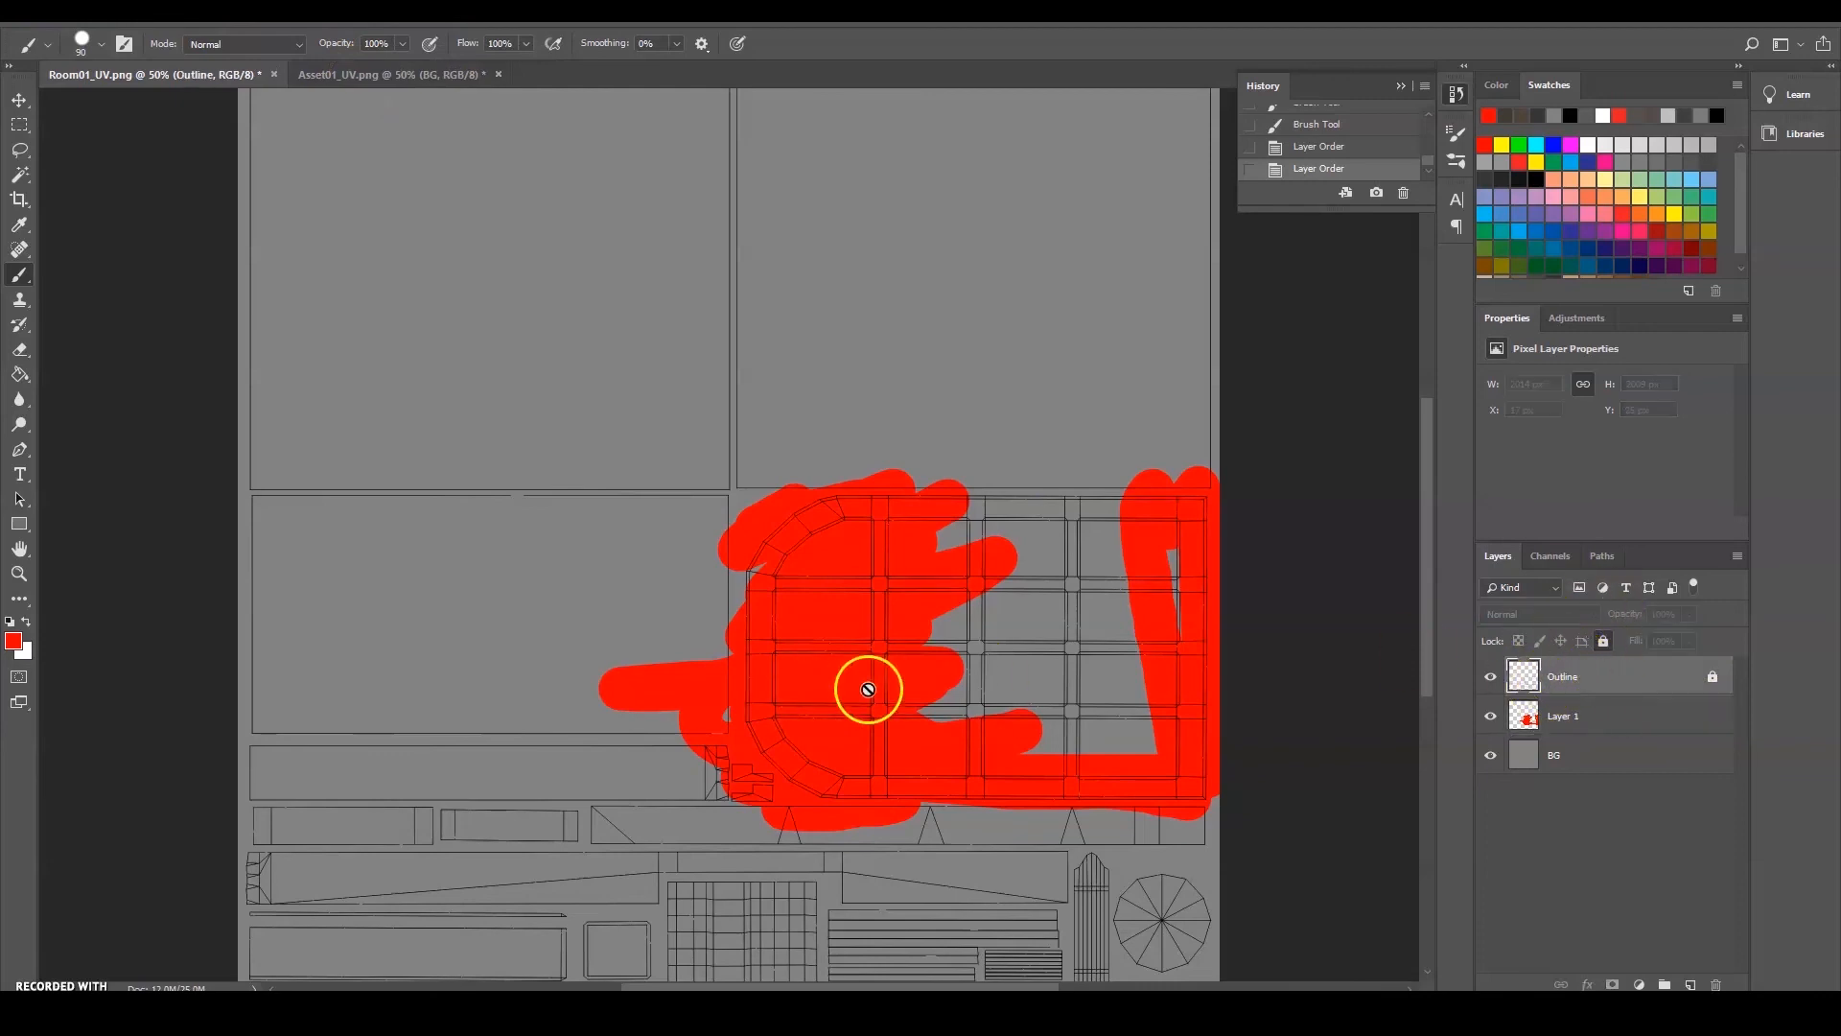
{"action": "left_click", "coordinate": [1583, 727]}
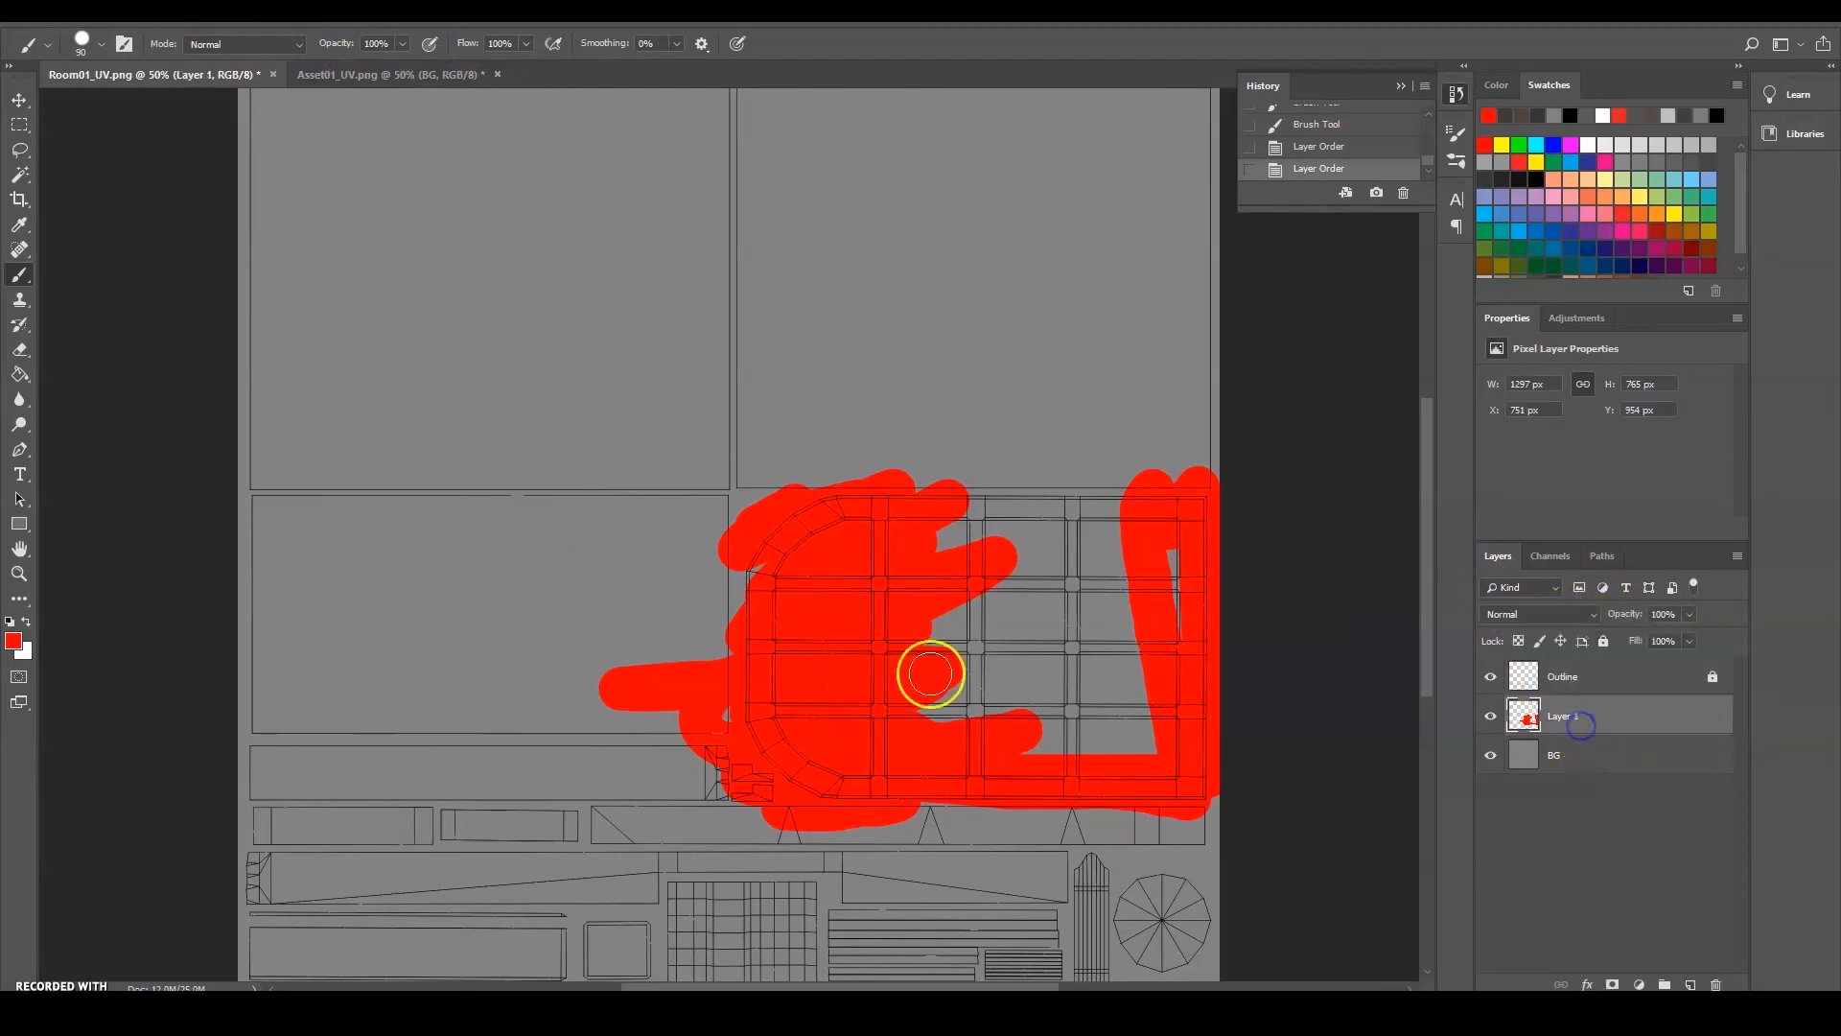
{"action": "left_click", "coordinate": [1489, 719]}
{"action": "left_click", "coordinate": [1488, 724]}
In Asset01_UV, rename the Outline layer to Outline_(Important) and the BG layer to BG_(Important)
{"action": "left_click", "coordinate": [331, 77]}
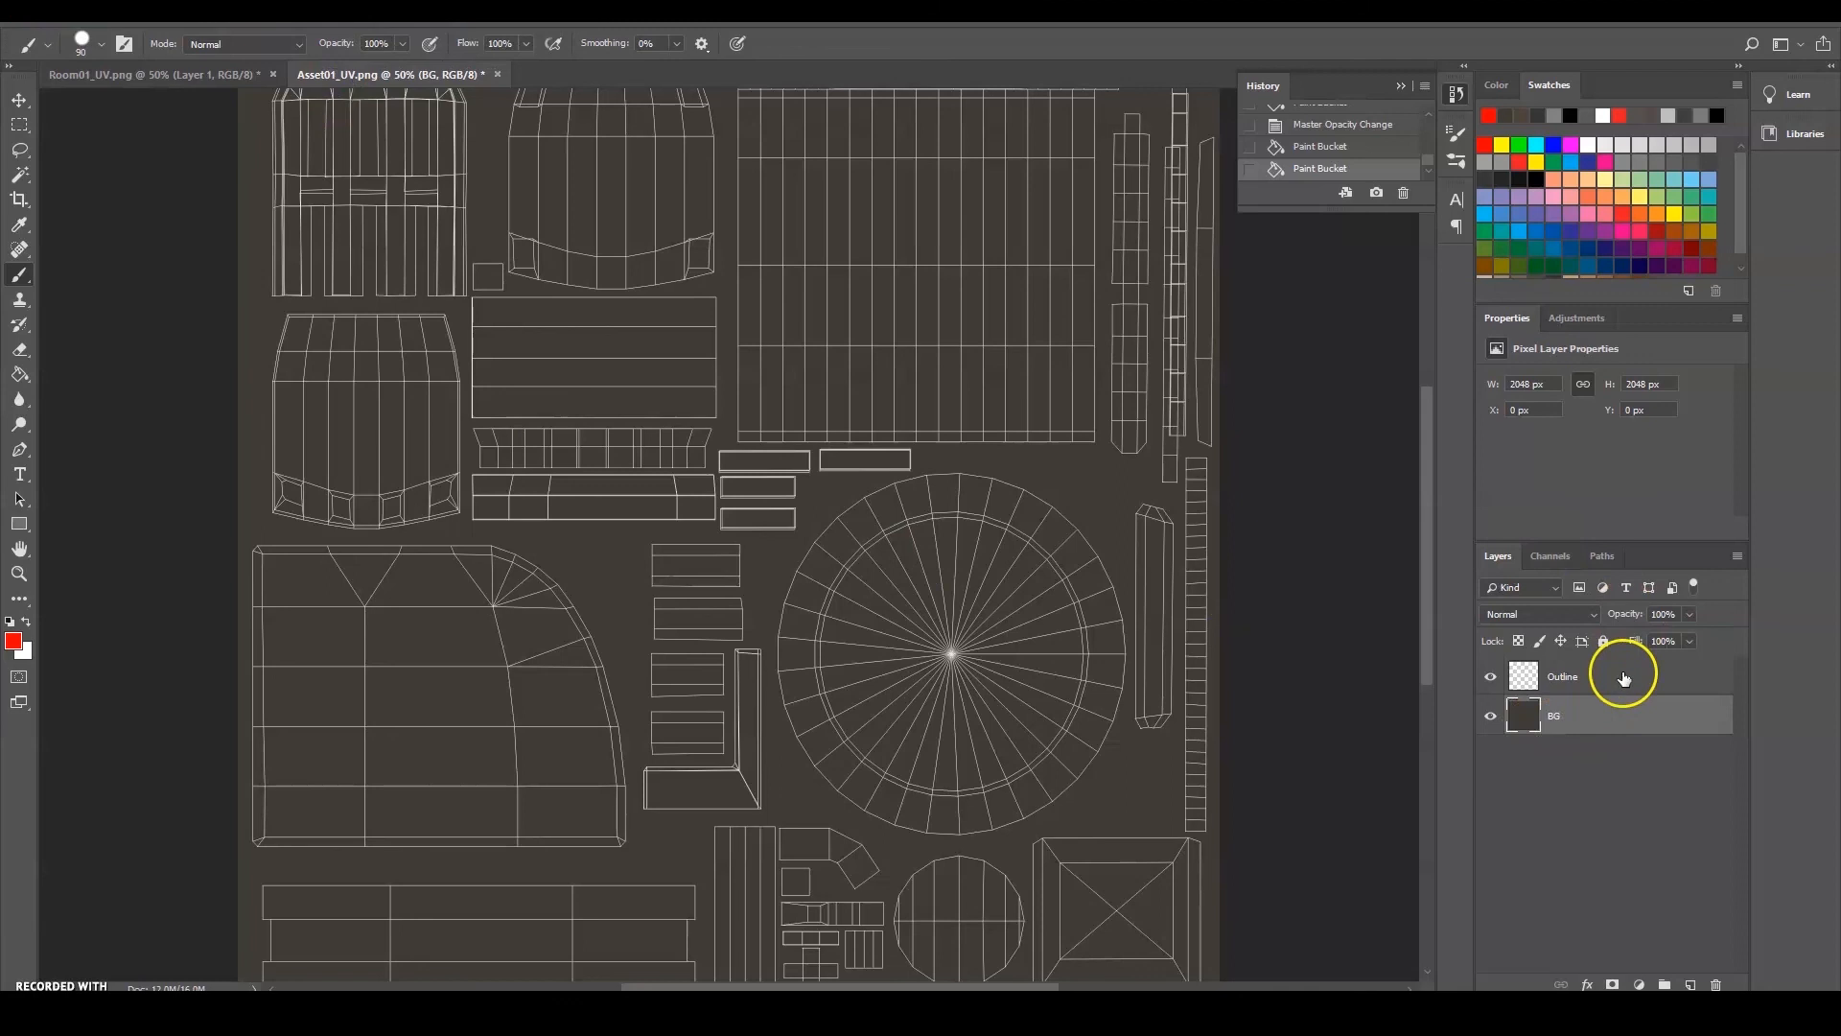
{"action": "left_click", "coordinate": [1624, 677]}
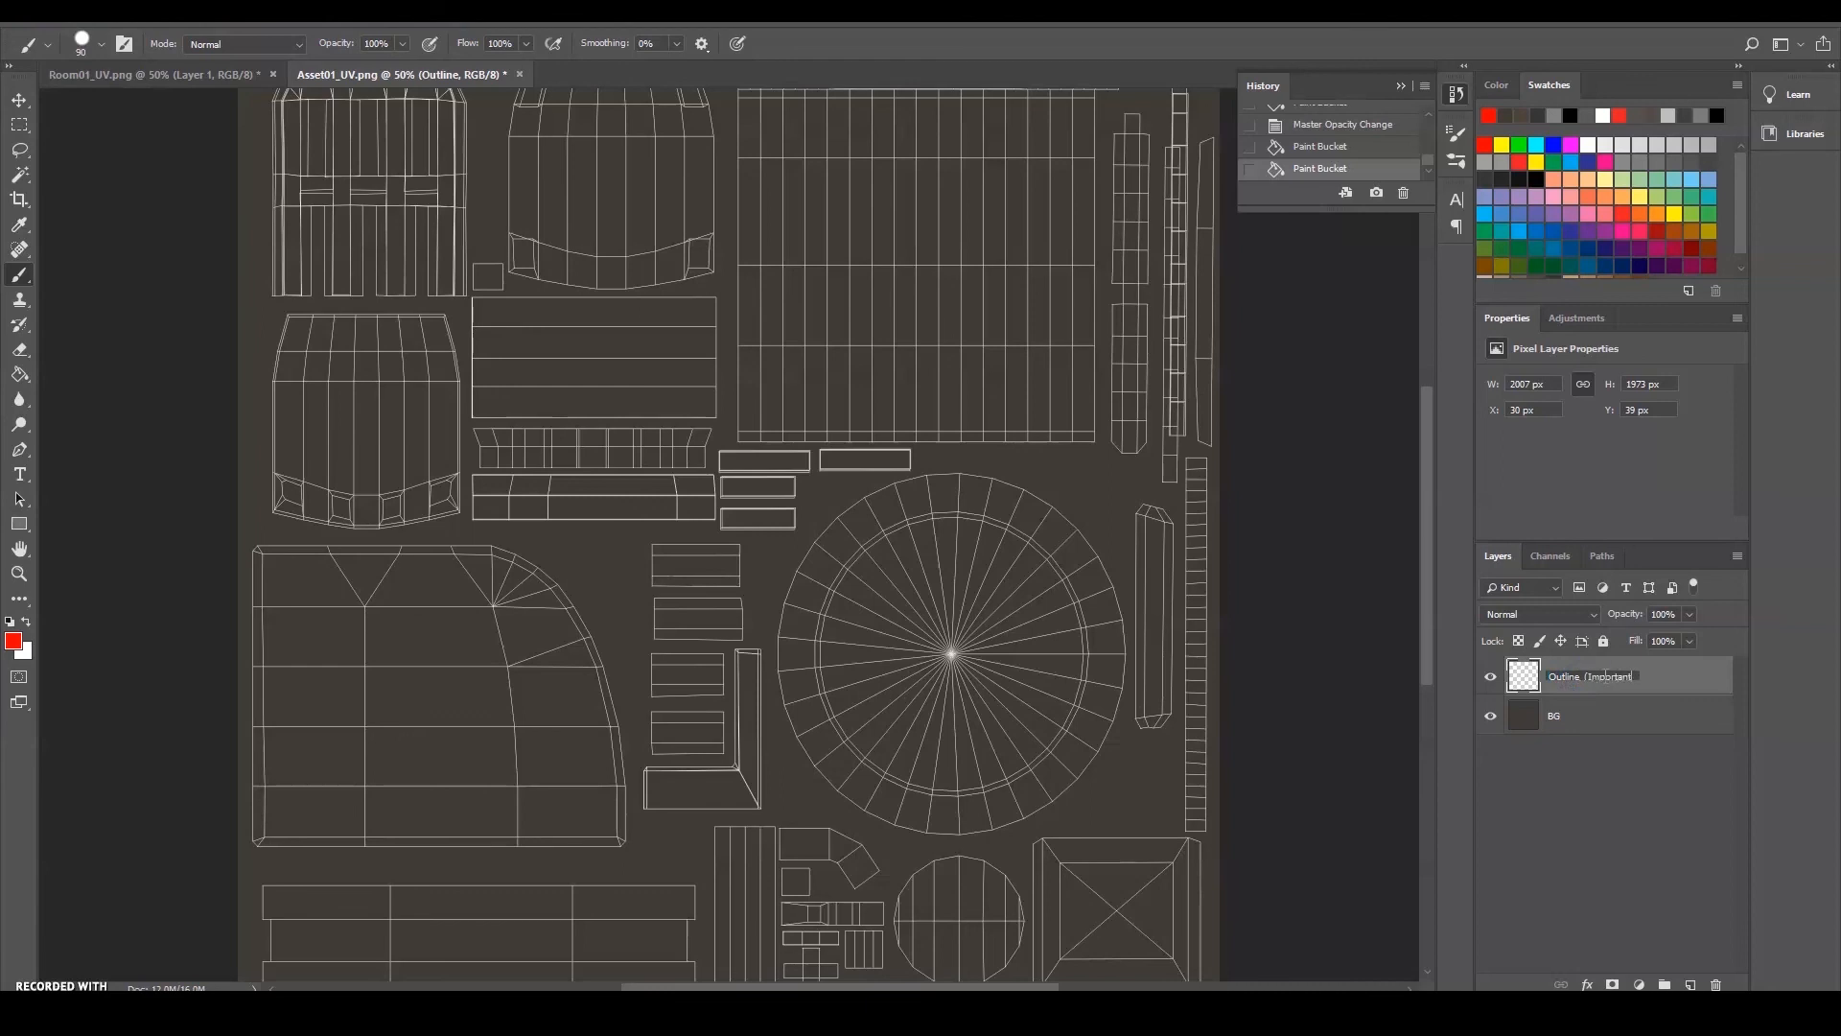
{"action": "key", "text": "Return"}
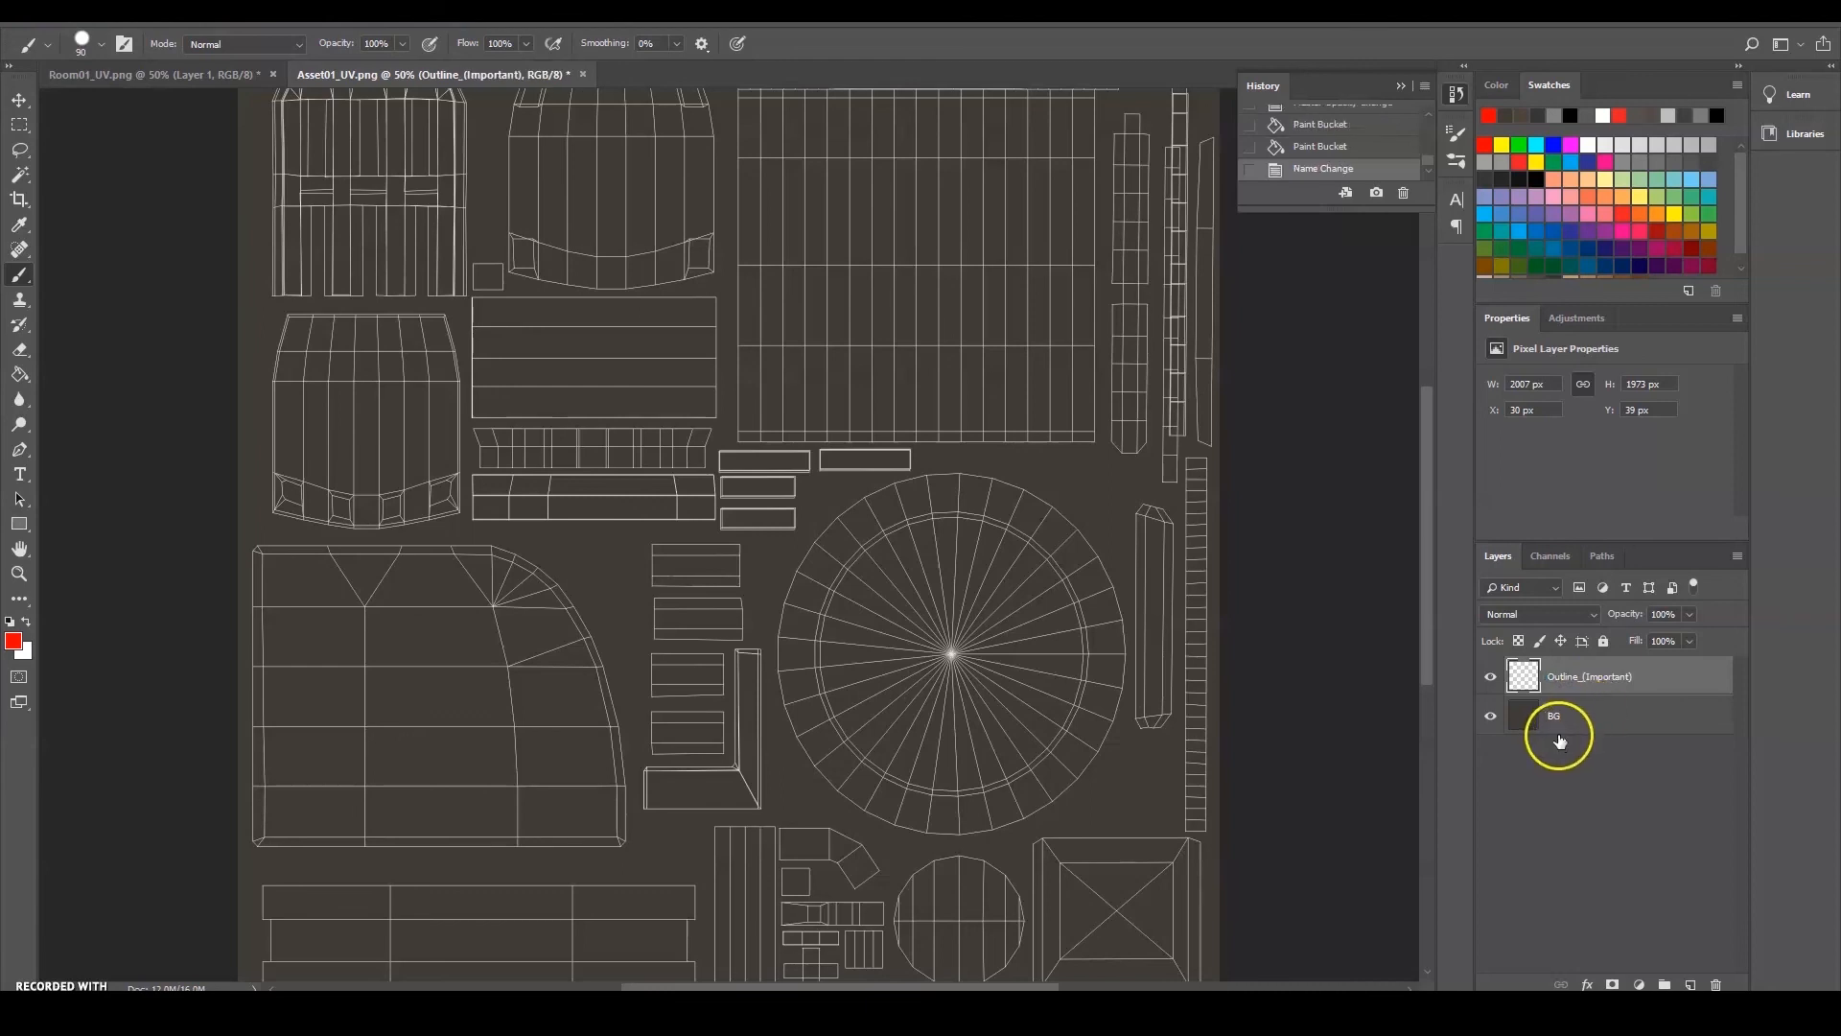
{"action": "double_click", "coordinate": [1558, 715]}
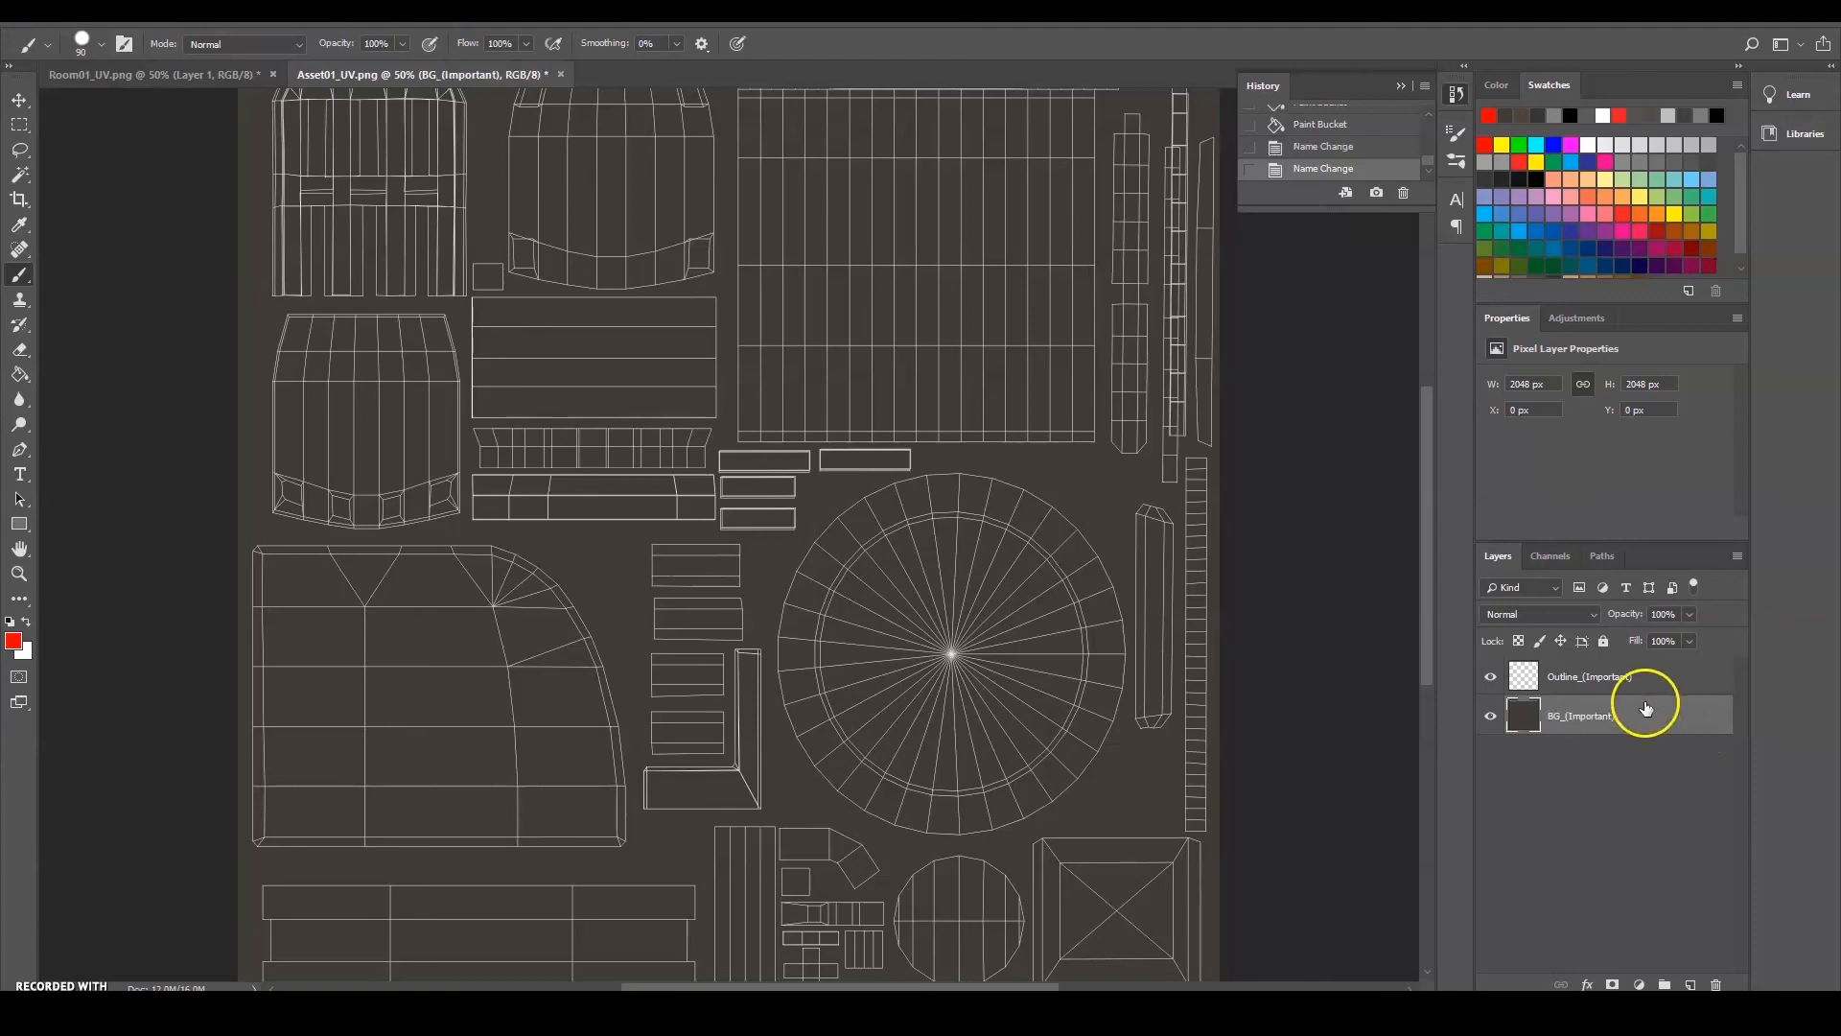
Create a group named Texture above BG_(Important), containing a new empty layer named Base
{"action": "left_click", "coordinate": [1666, 985]}
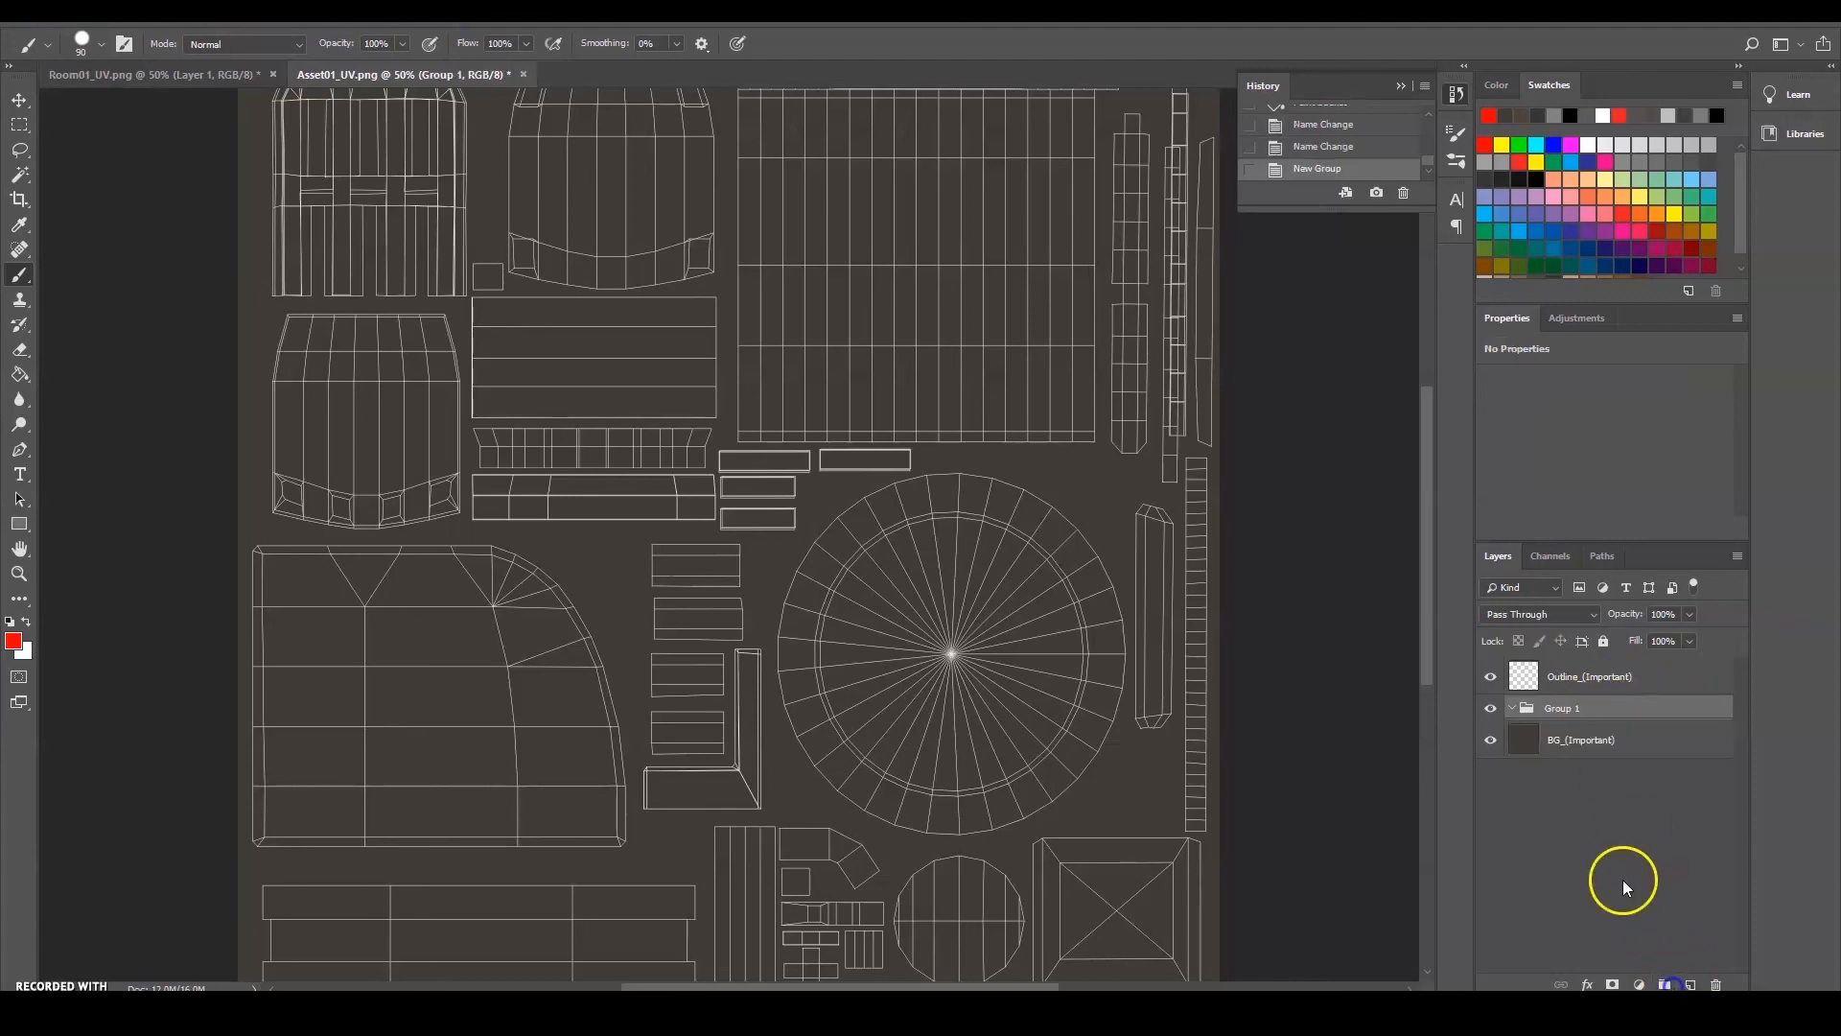
{"action": "left_click", "coordinate": [1689, 984]}
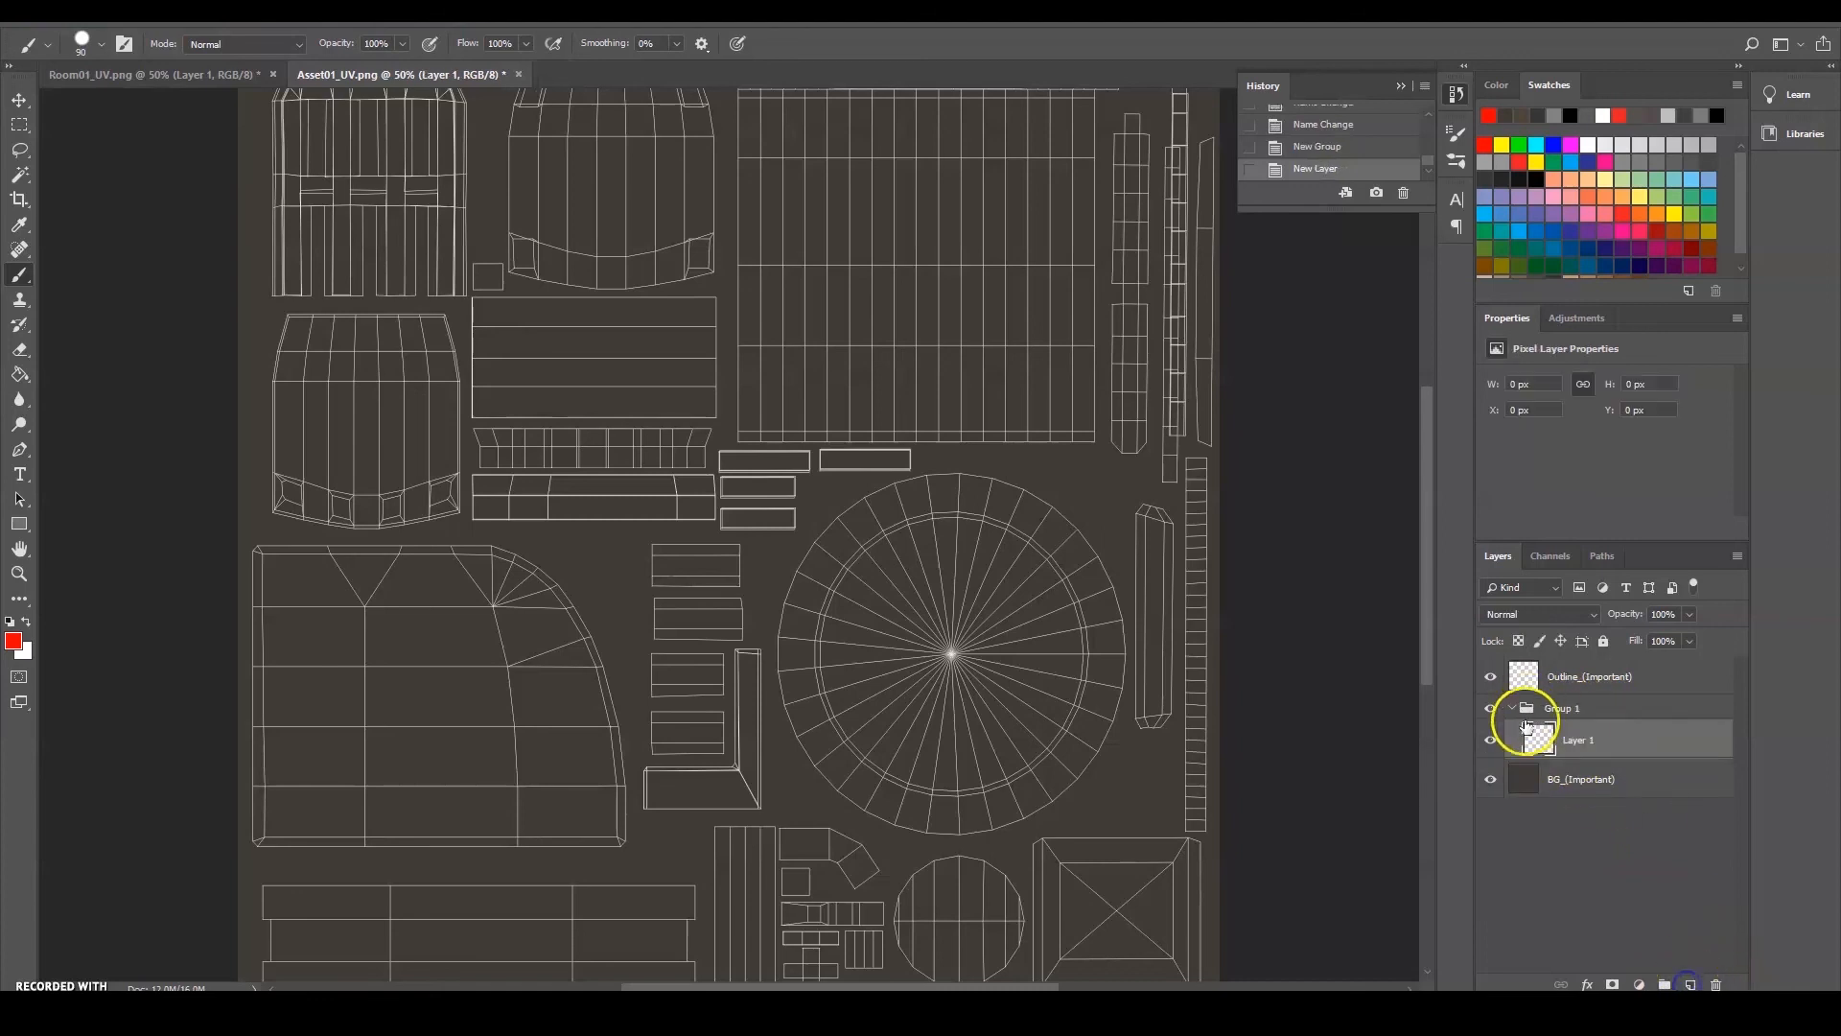
{"action": "double_click", "coordinate": [1563, 710]}
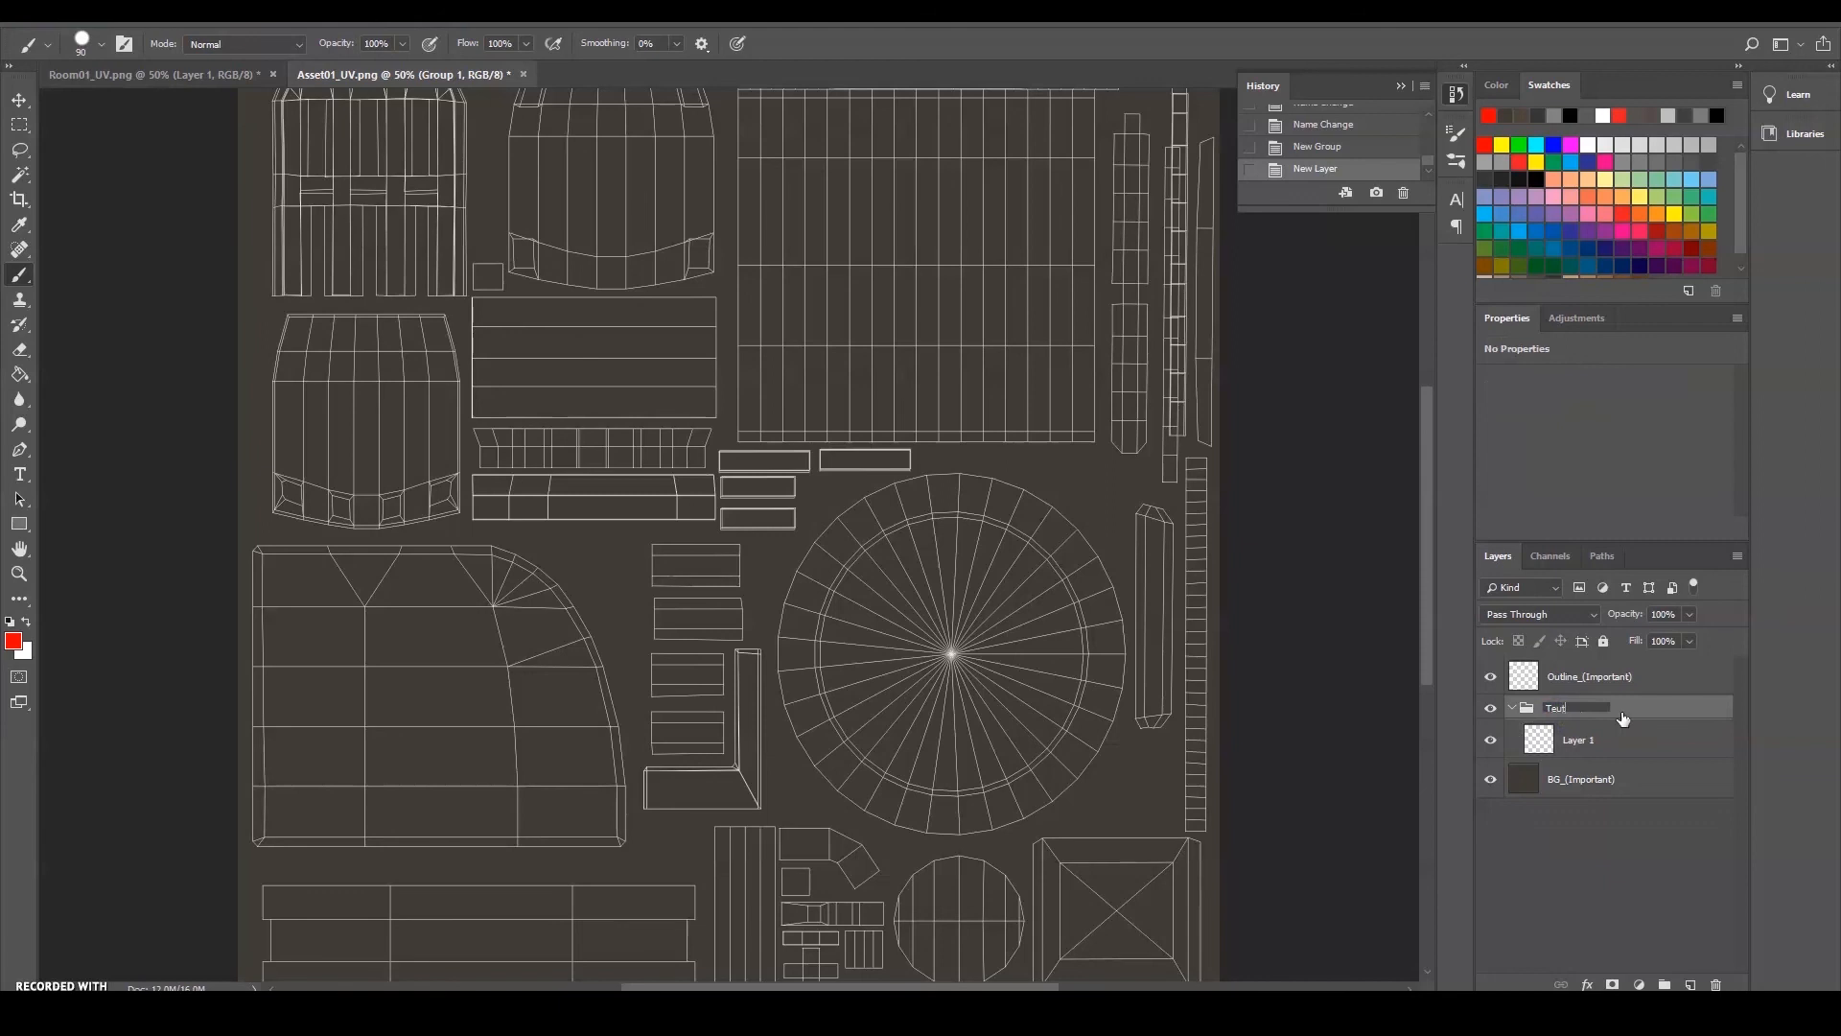
{"action": "key", "text": "Return"}
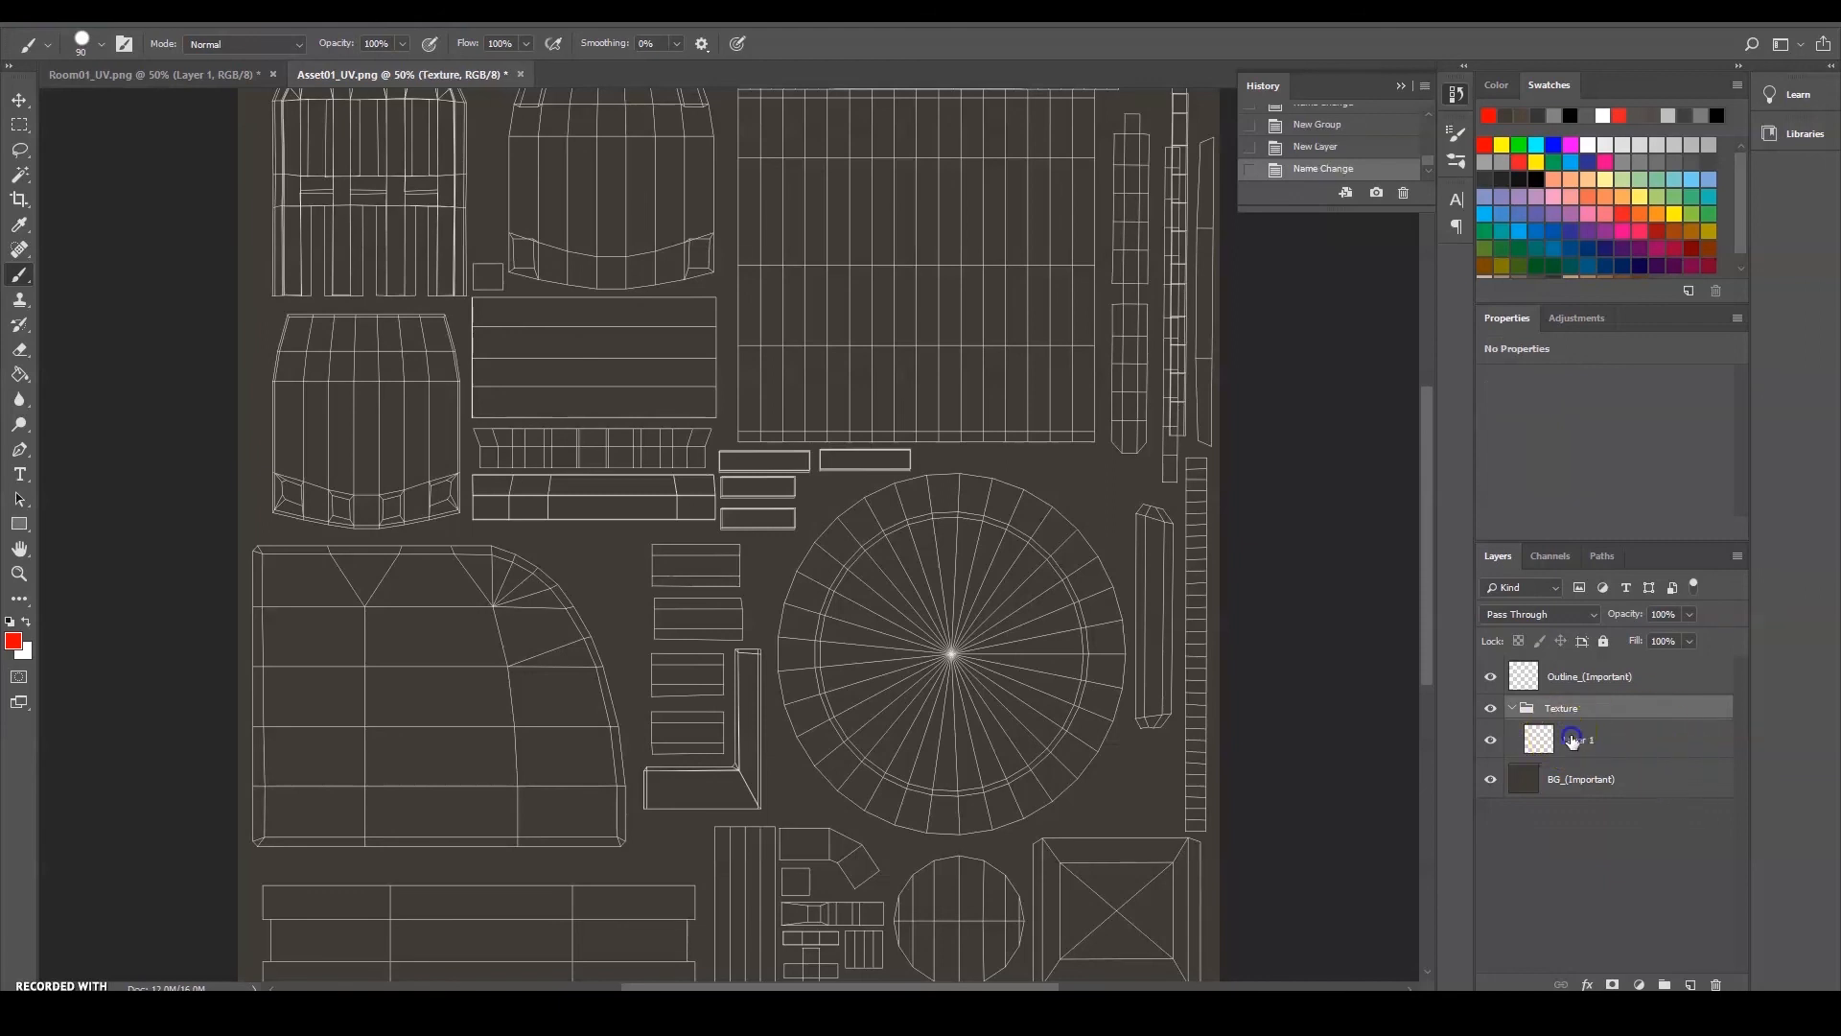
{"action": "left_click", "coordinate": [1573, 742]}
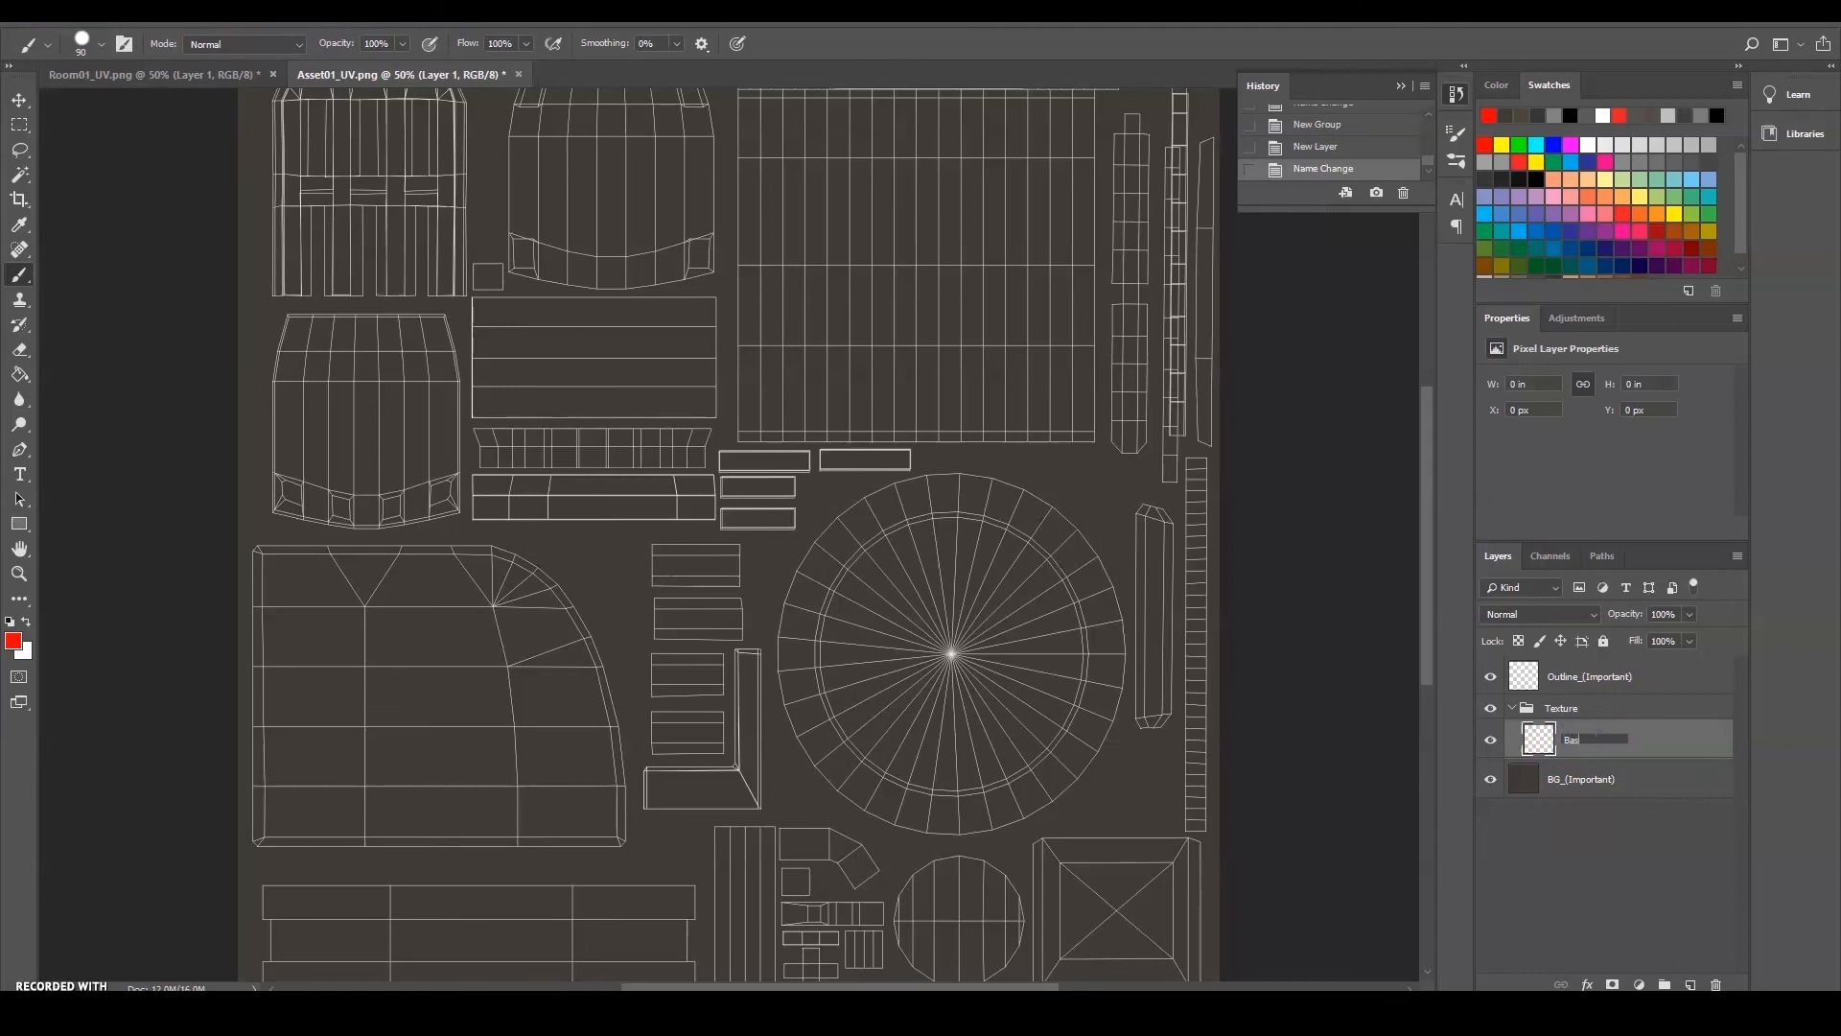
{"action": "type", "text": "Base"}
{"action": "key", "text": "Return"}
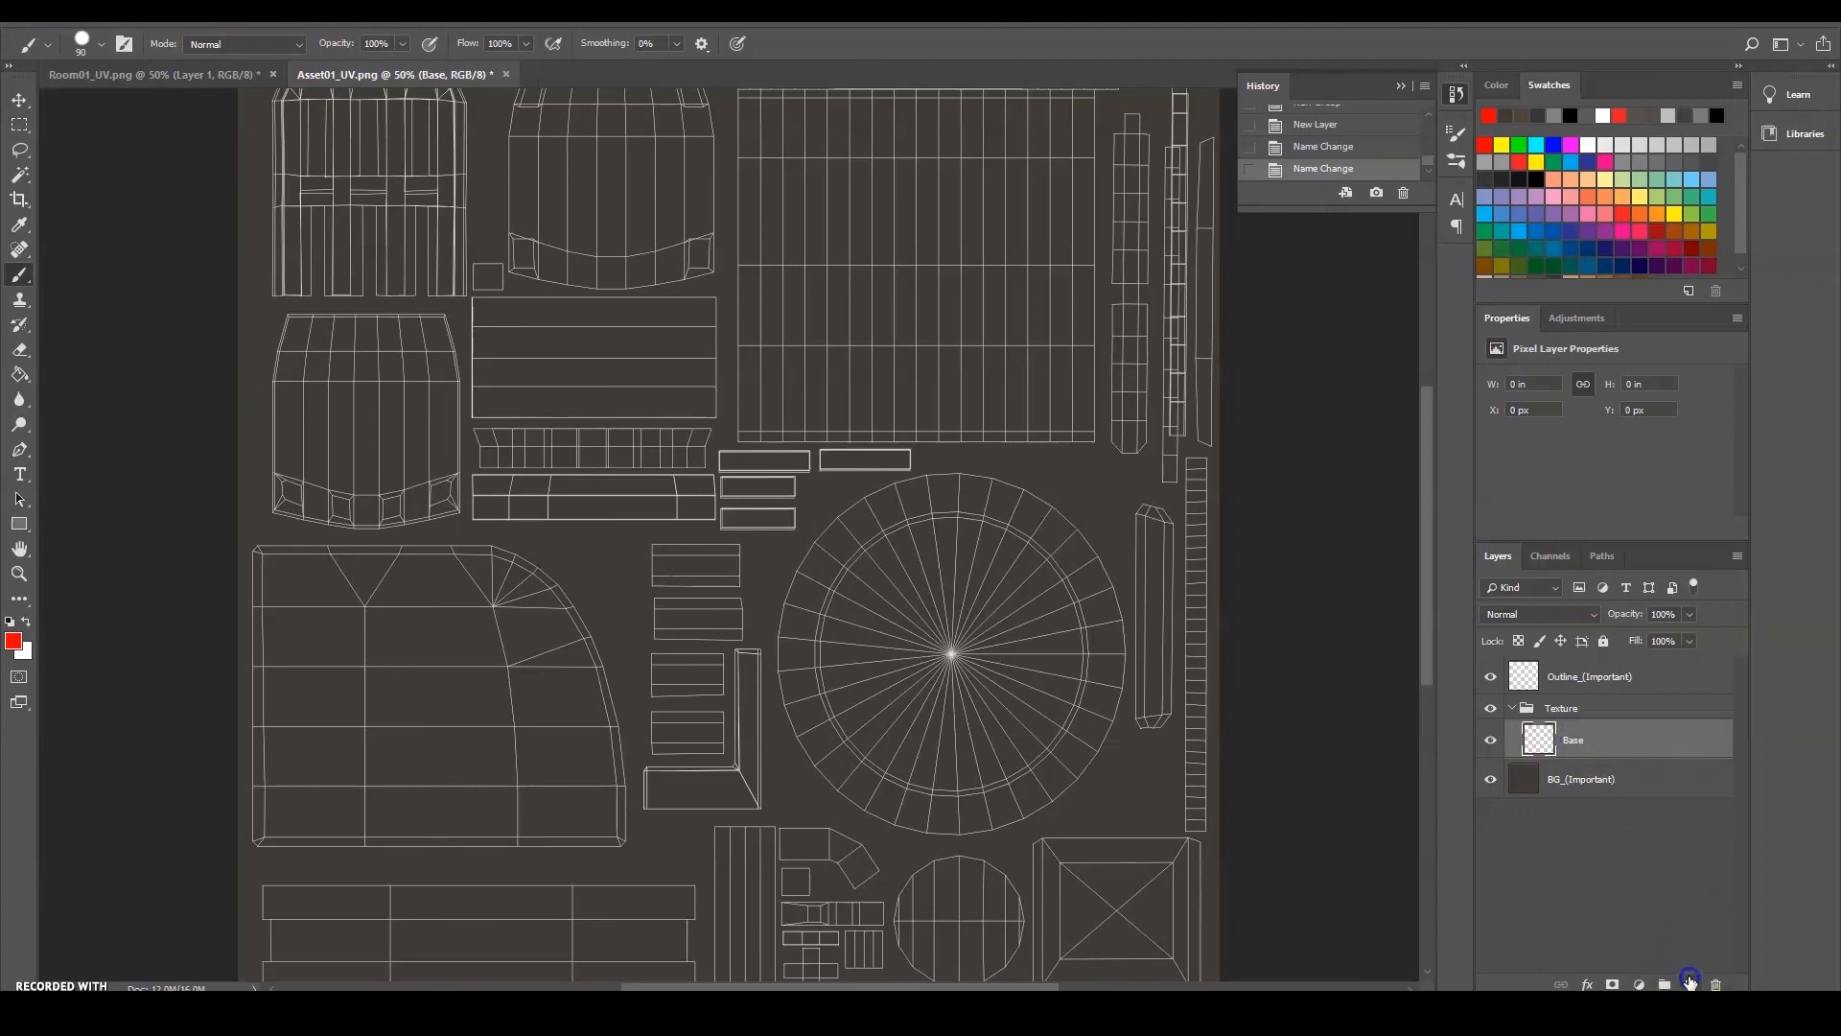
Add two more layers above Base in the Texture group, naming the lower one Shadow and the upper one Highlight
{"action": "left_click", "coordinate": [1689, 985]}
{"action": "left_click", "coordinate": [1690, 985]}
{"action": "left_click", "coordinate": [1573, 783]}
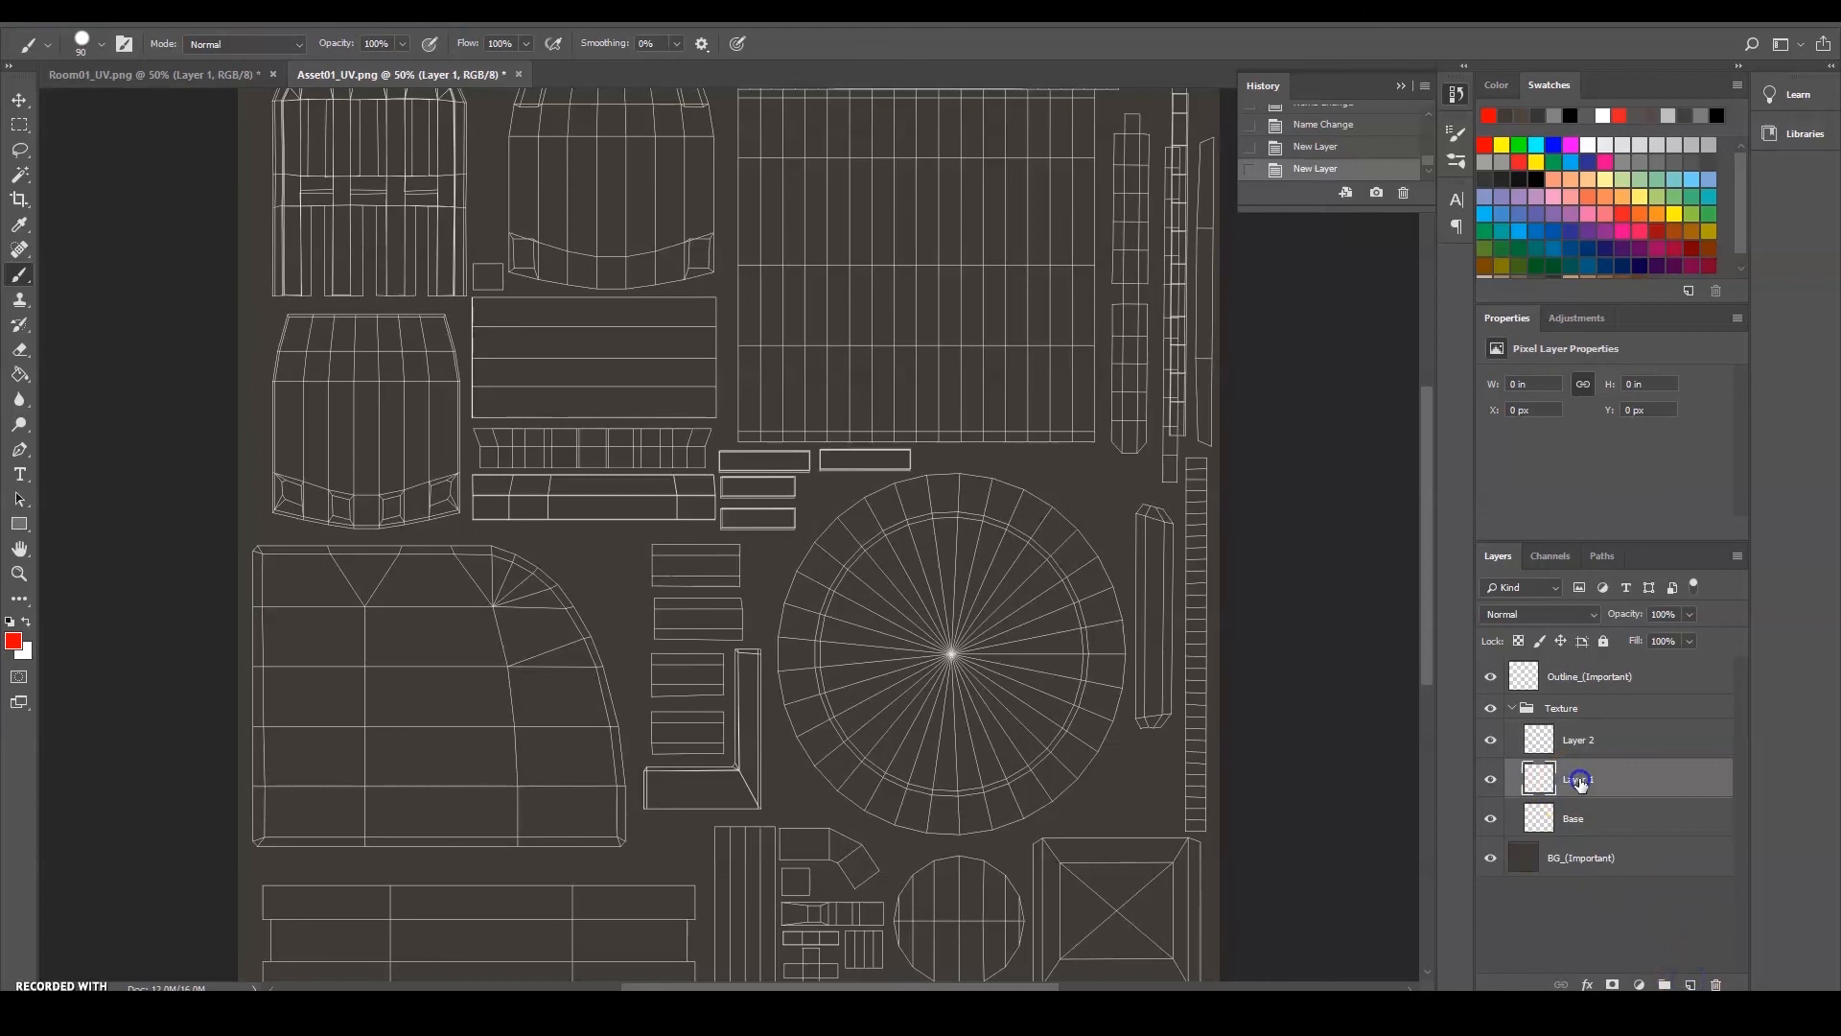
{"action": "type", "text": "Shadow"}
{"action": "double_click", "coordinate": [1578, 740]}
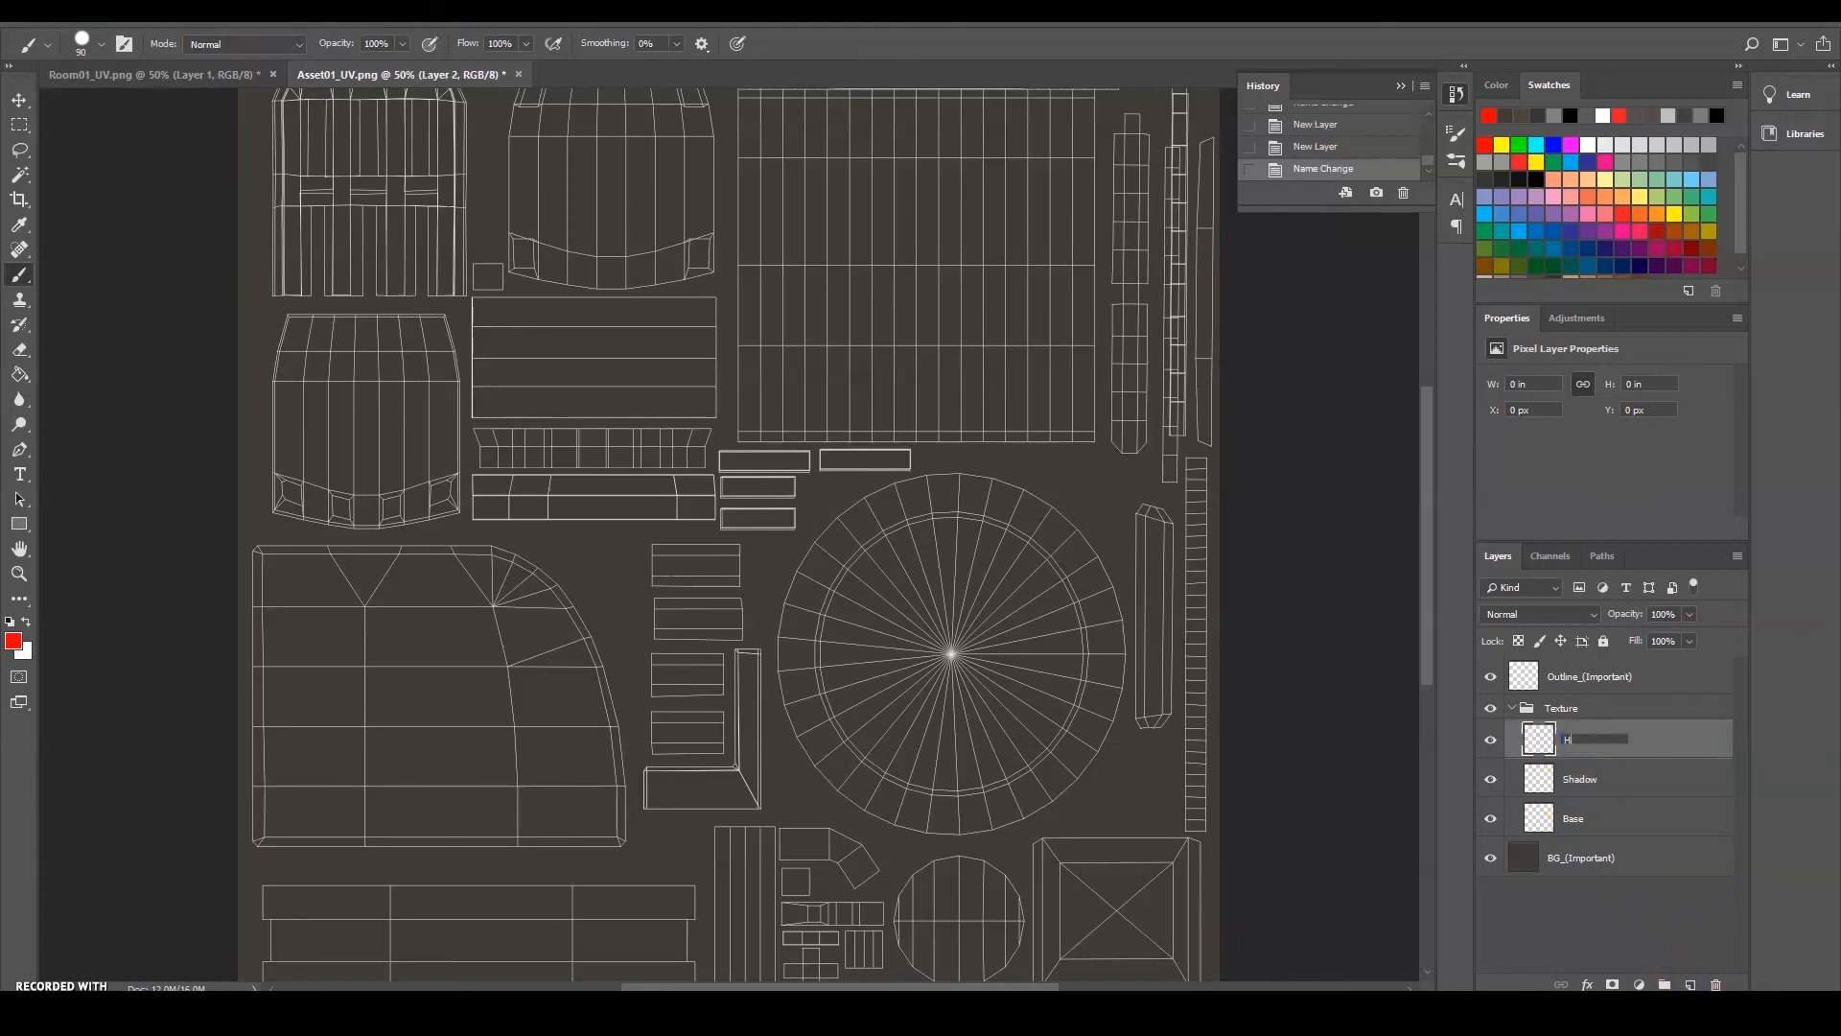
{"action": "key", "text": "Return"}
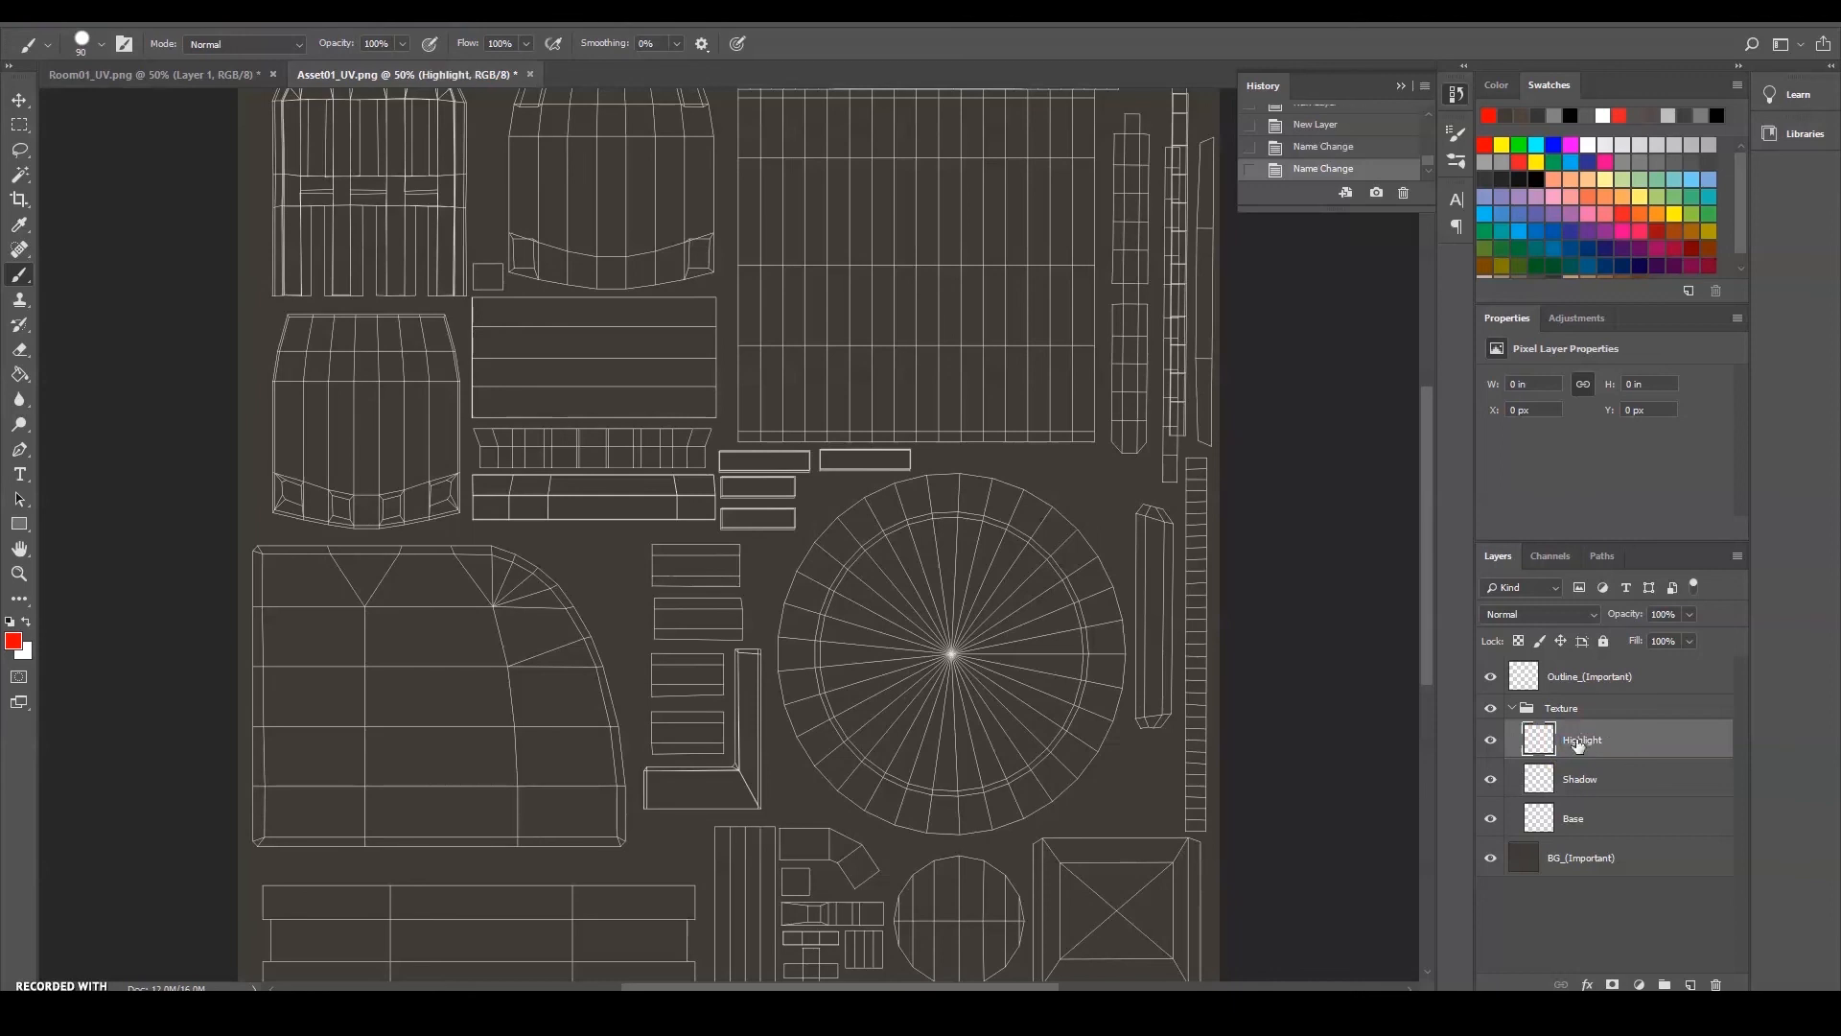